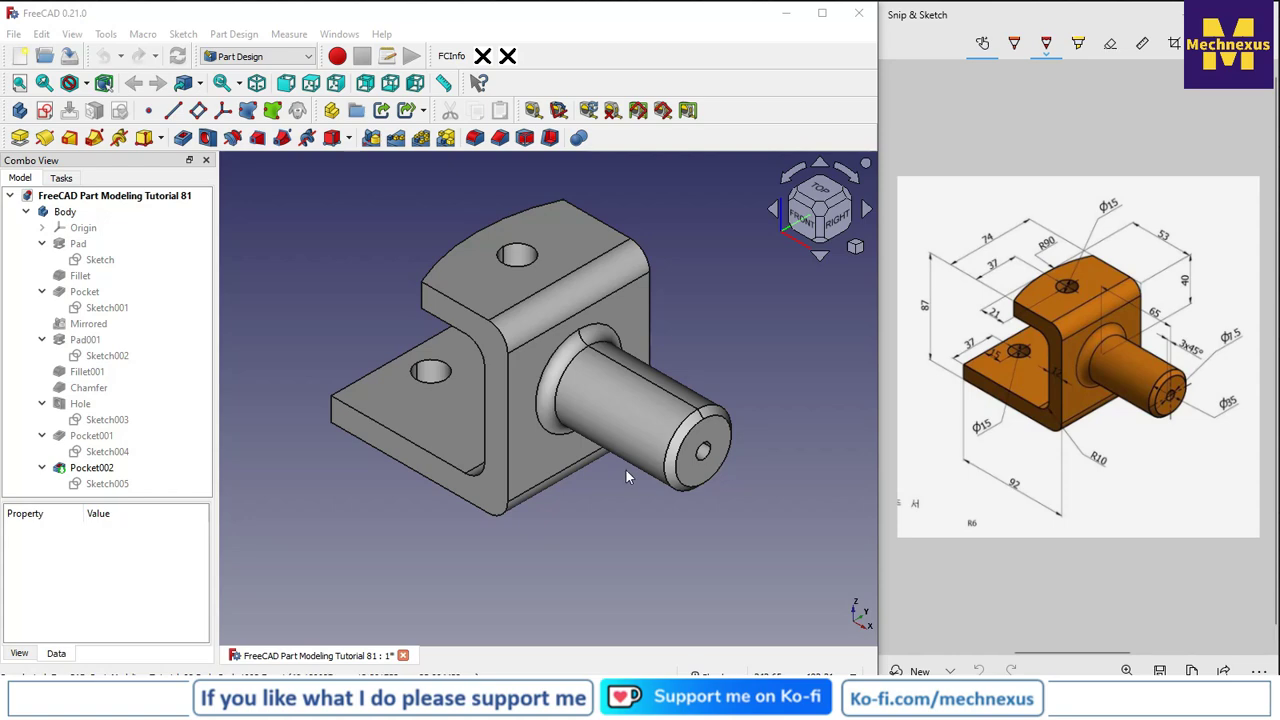
Step: Close the finished bracket document and discard its unsaved changes
mouse_move(603, 560)
middle_mouse_down()
mouse_move(609, 514)
mouse_move(674, 563)
mouse_move(600, 553)
middle_mouse_up()
left_click(921, 204)
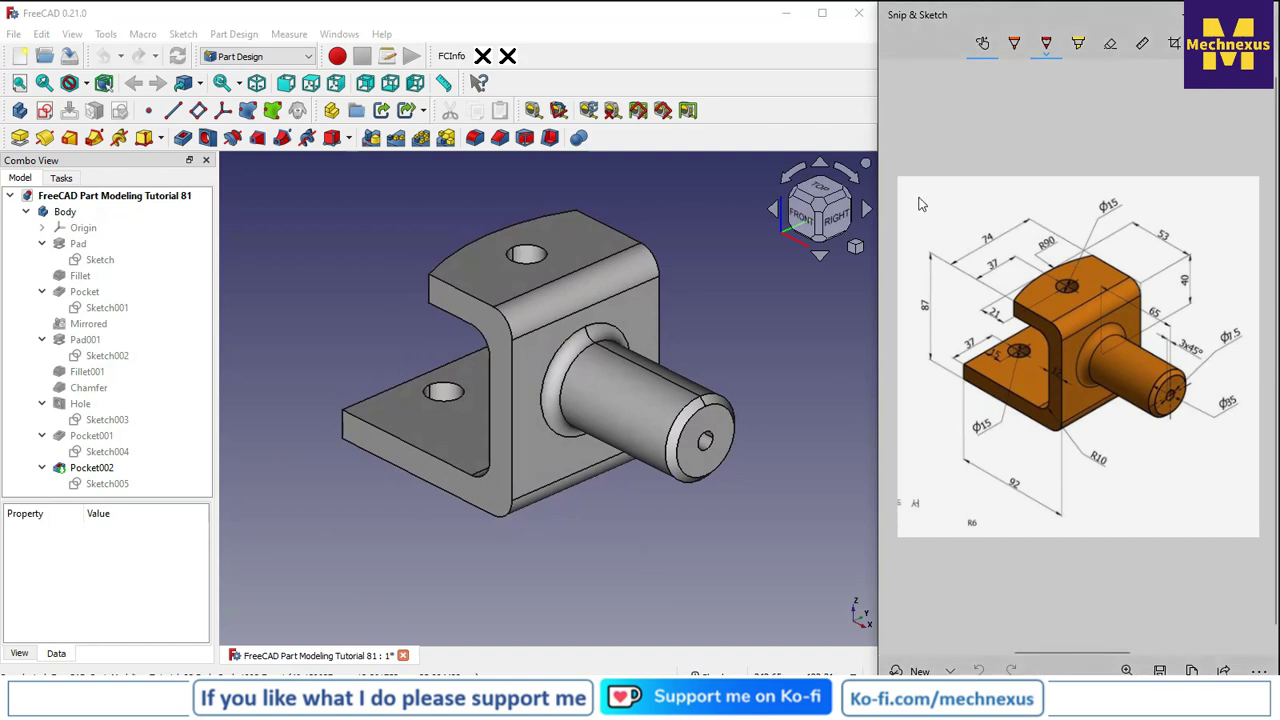
middle_click_drag(560, 538, 504, 528)
left_click(402, 656)
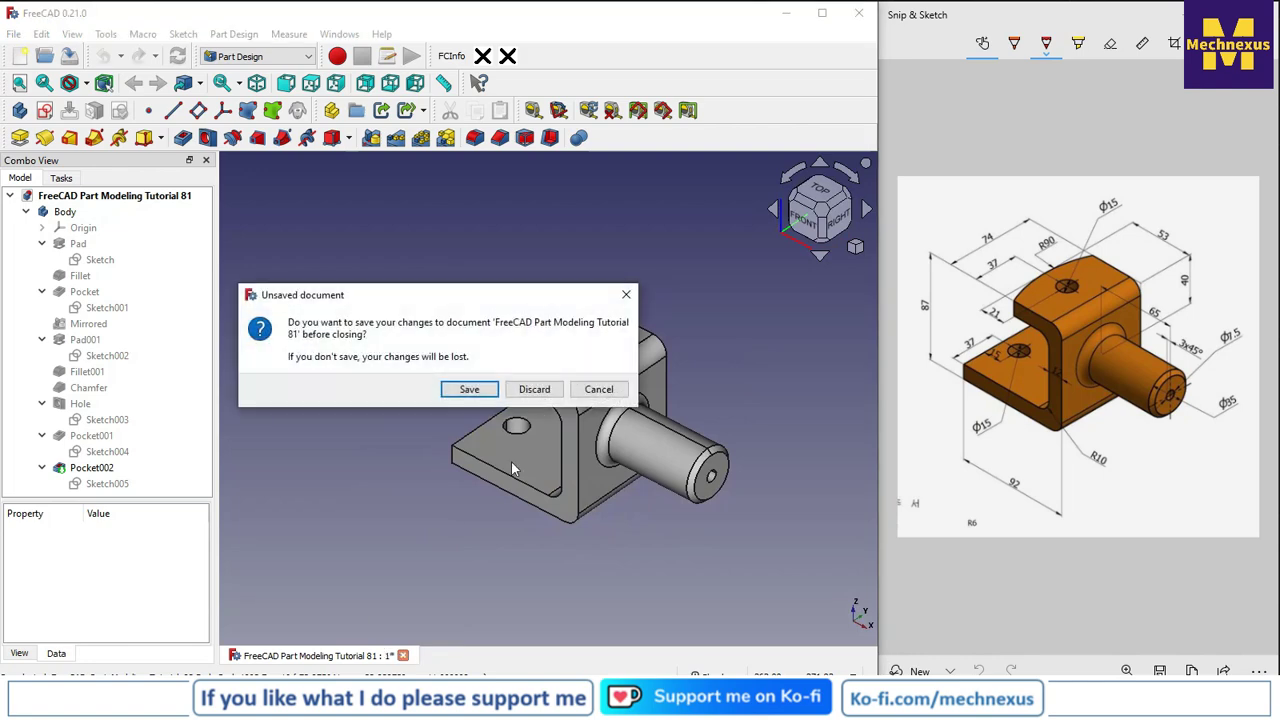
left_click(531, 386)
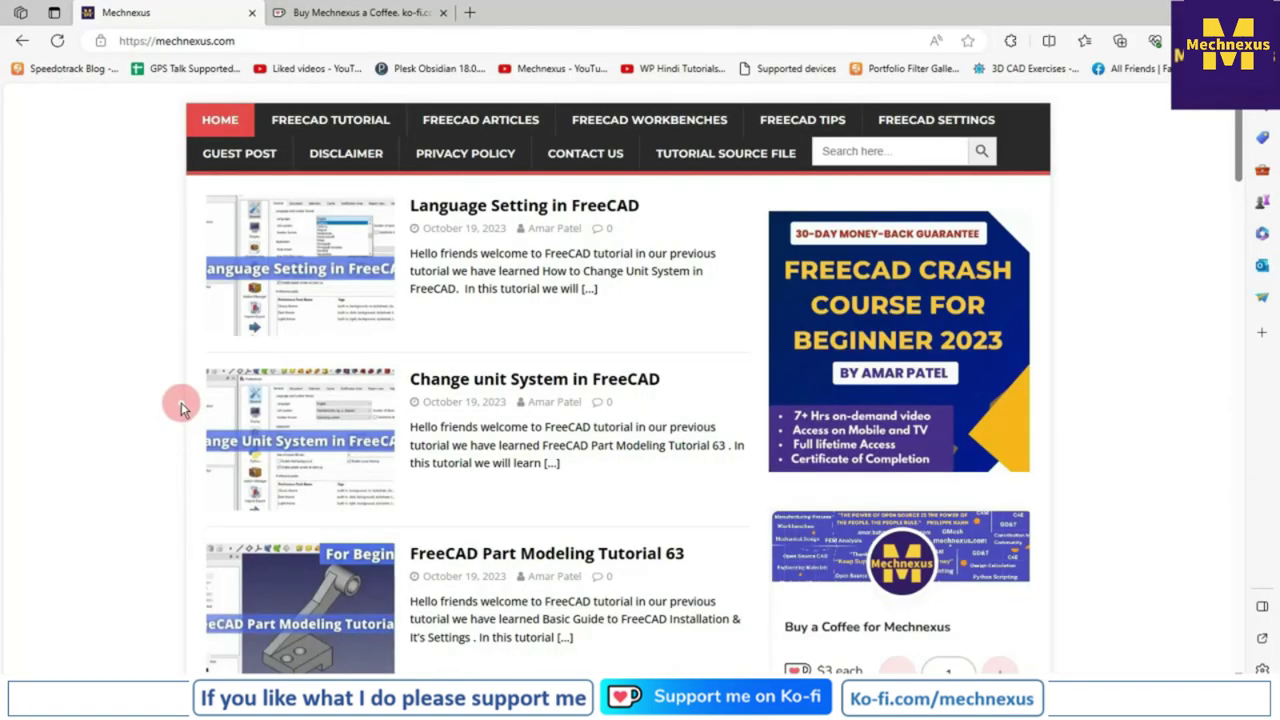
Step: Look through the tutorial list on the Mechnexus website and the Mechnexus Ko-fi support page in the browser
scroll(610, 340, "down", 2)
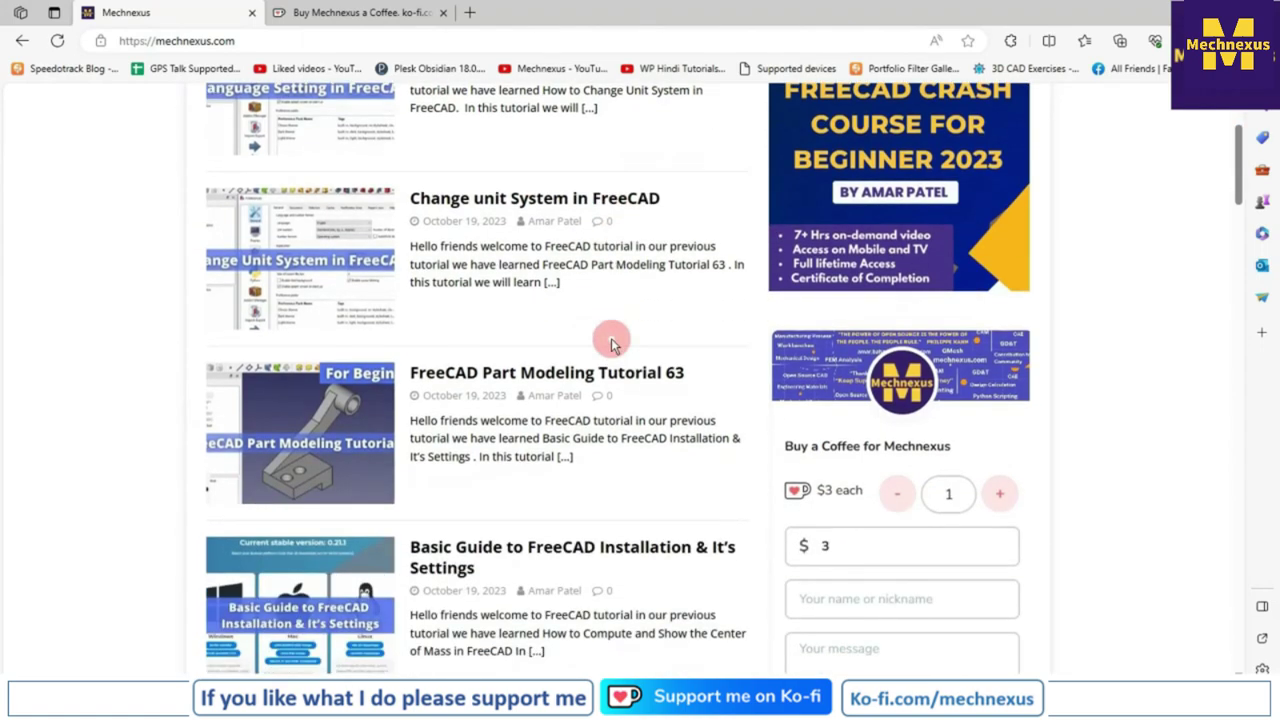
scroll(612, 342, "down", 6)
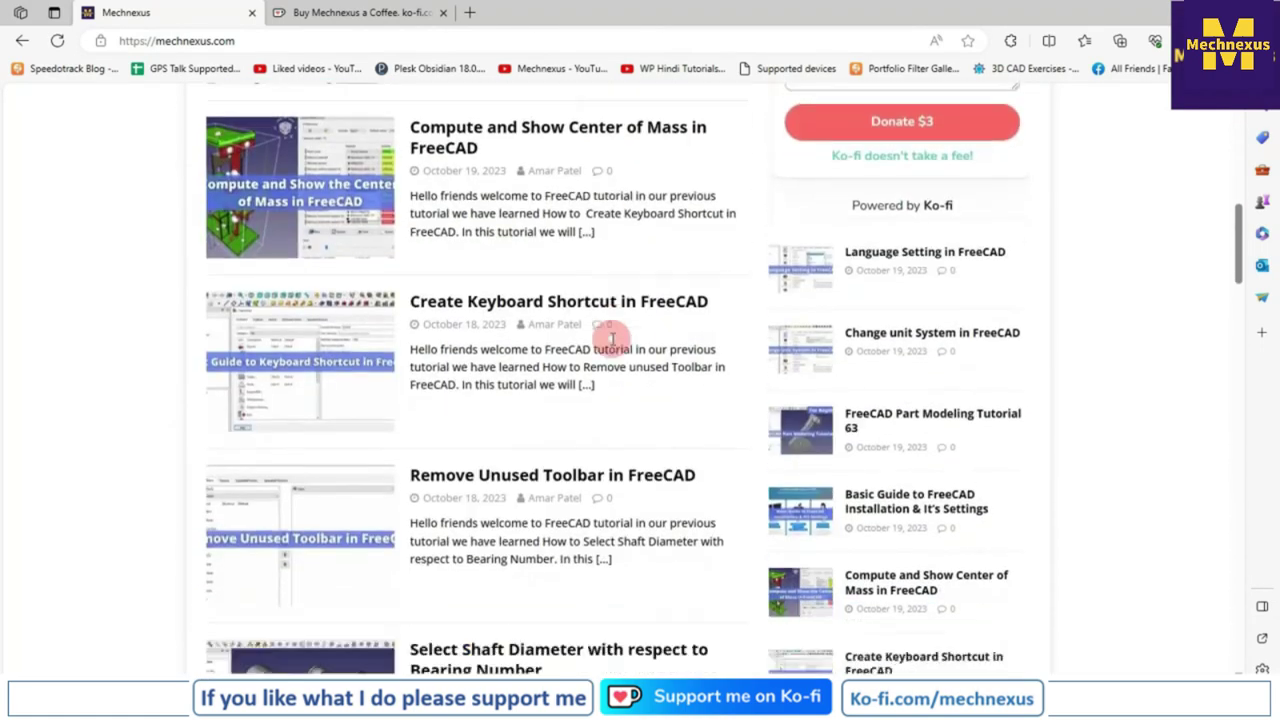
scroll(612, 340, "down", 2)
scroll(612, 340, "up", 10)
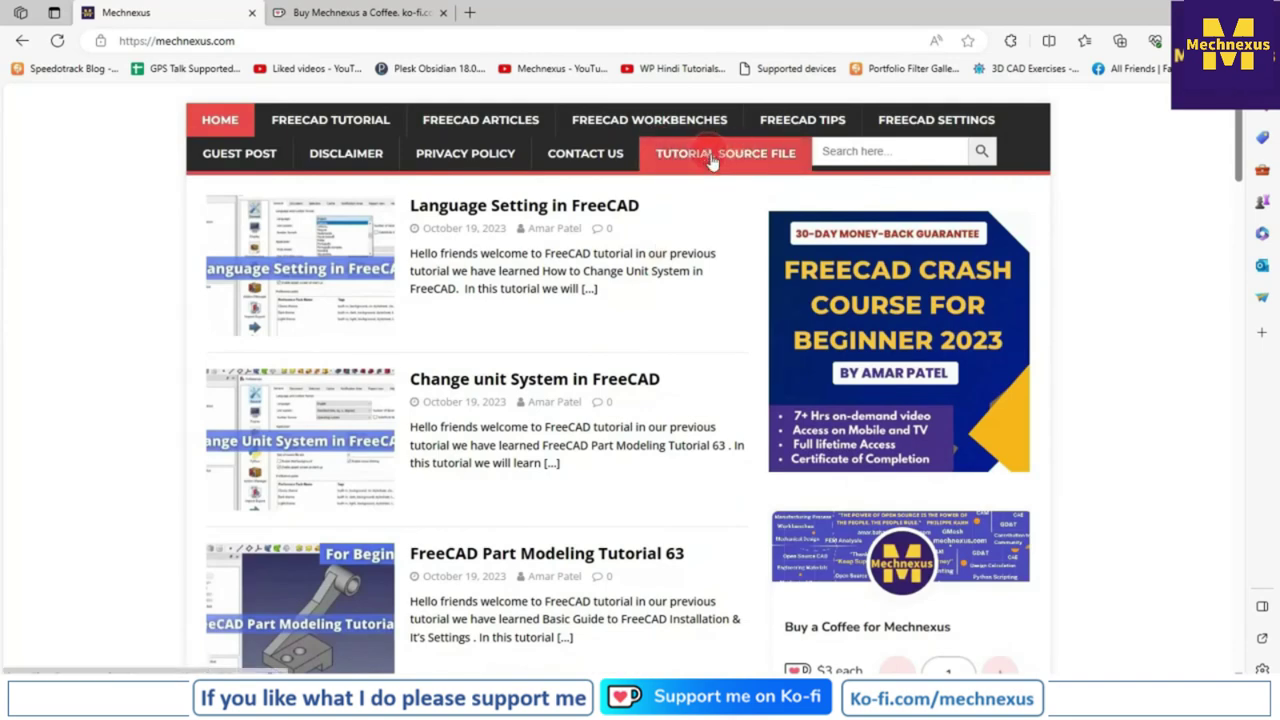
left_click(355, 12)
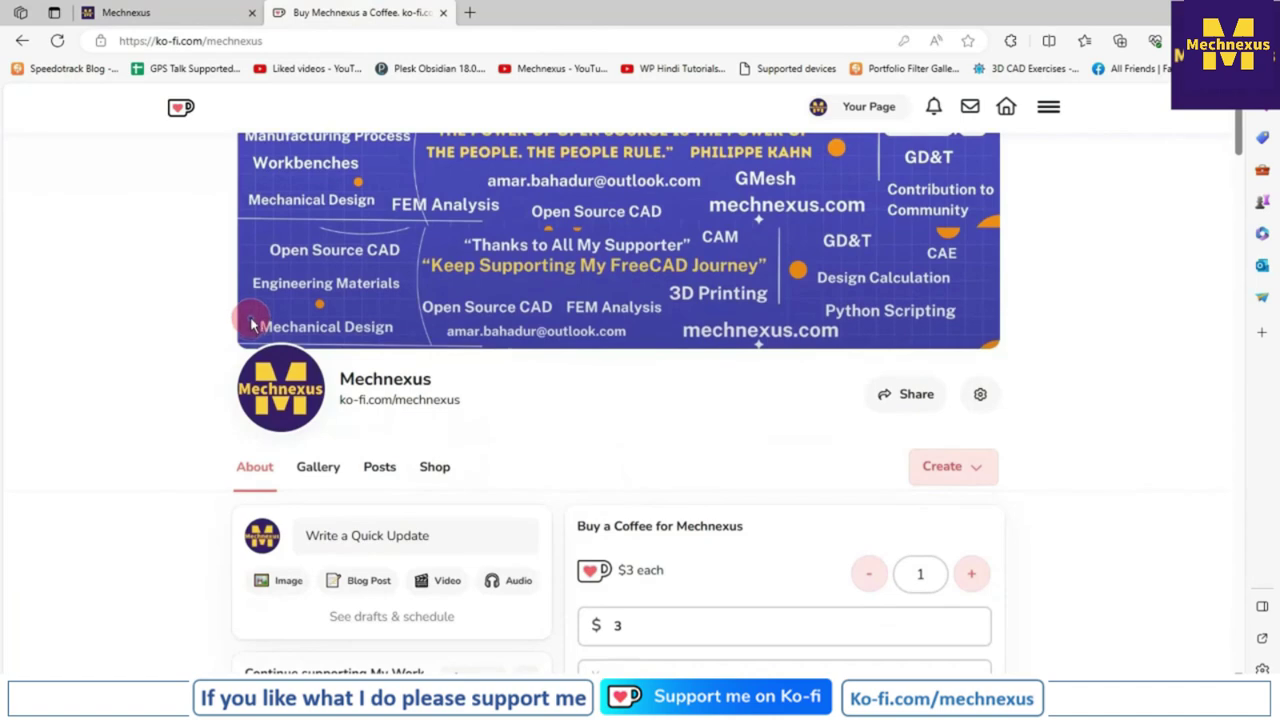
scroll(488, 338, "down", 3)
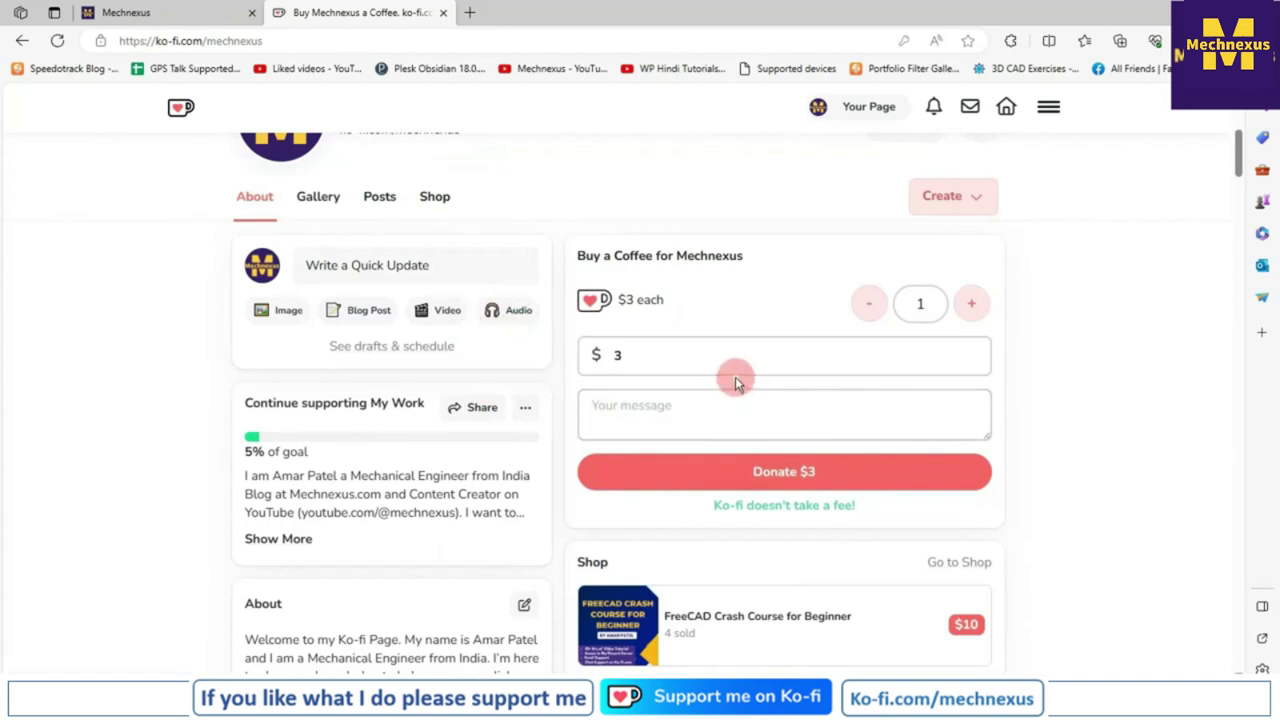
scroll(735, 378, "up", 1)
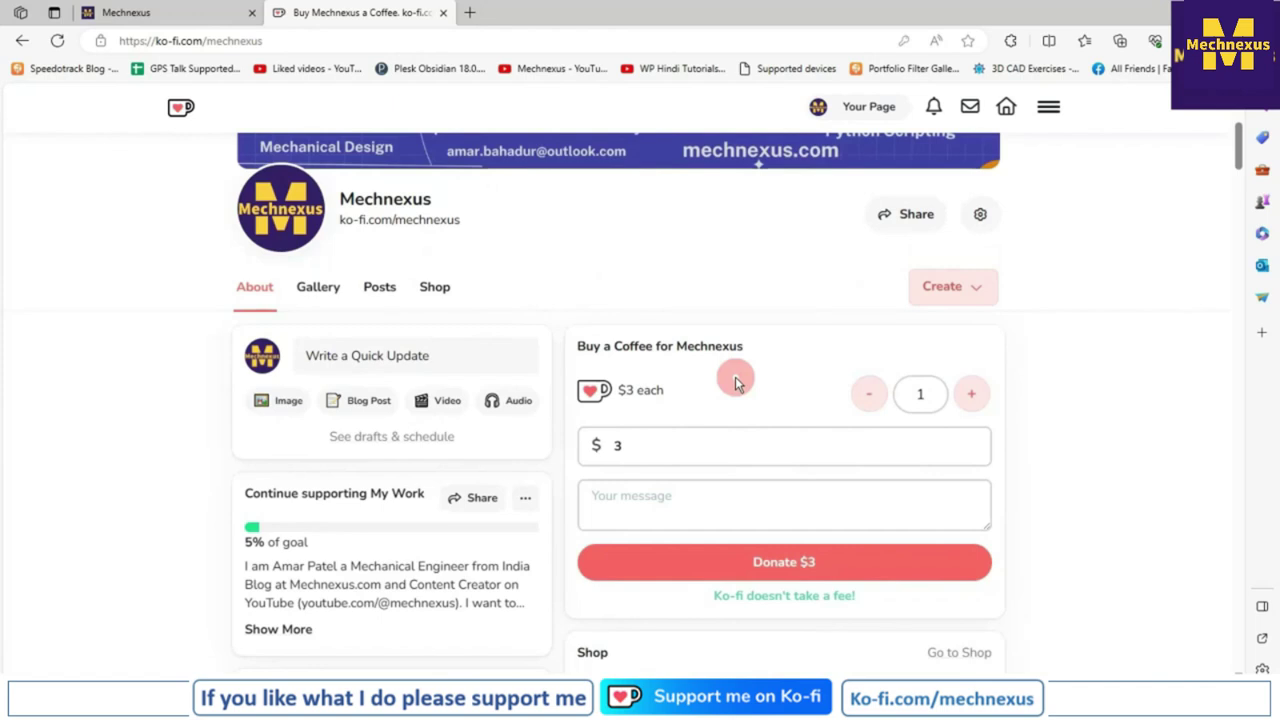
scroll(735, 380, "up", 3)
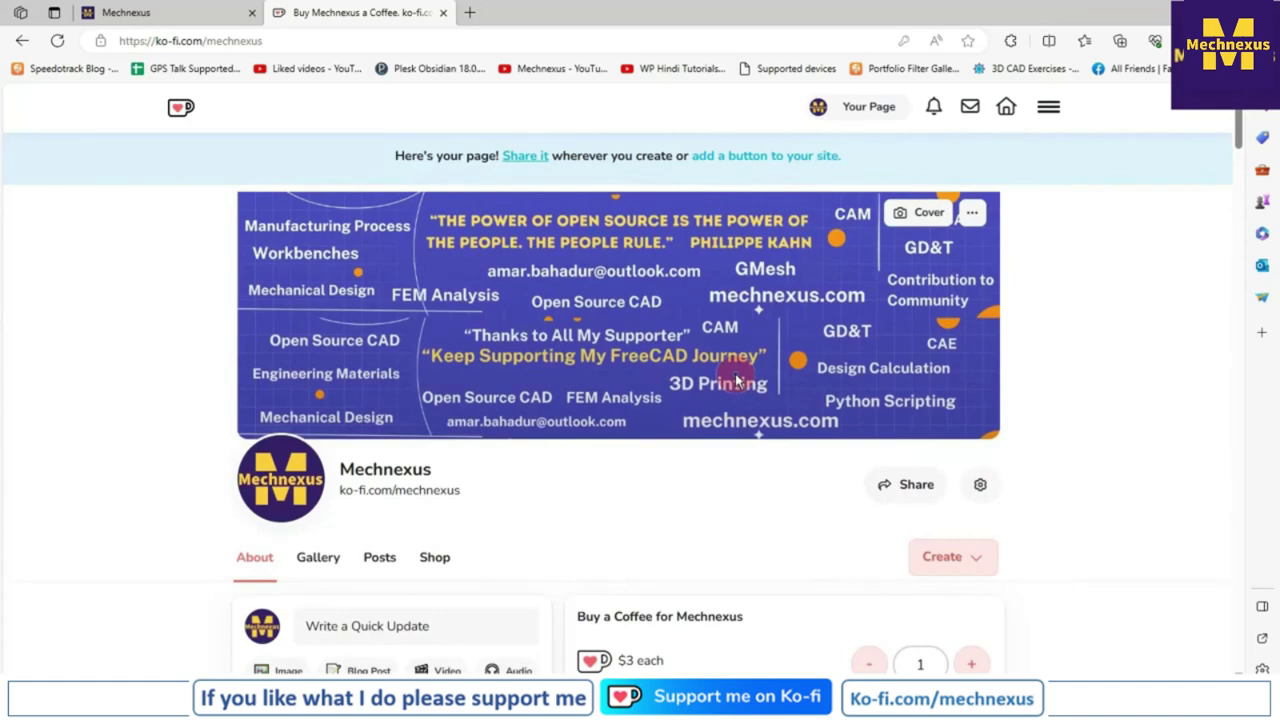
scroll(735, 380, "down", 1)
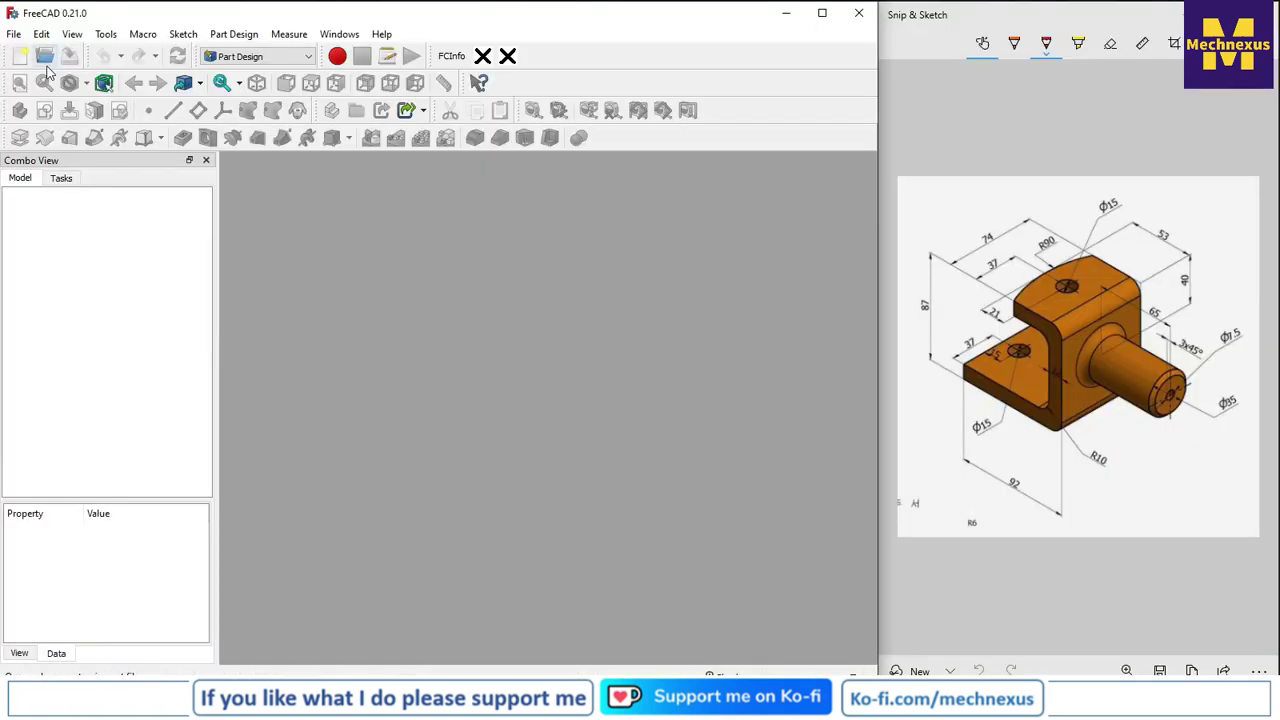
Step: Create a new FreeCAD document with a body and show the body's origin planes
left_click(26, 58)
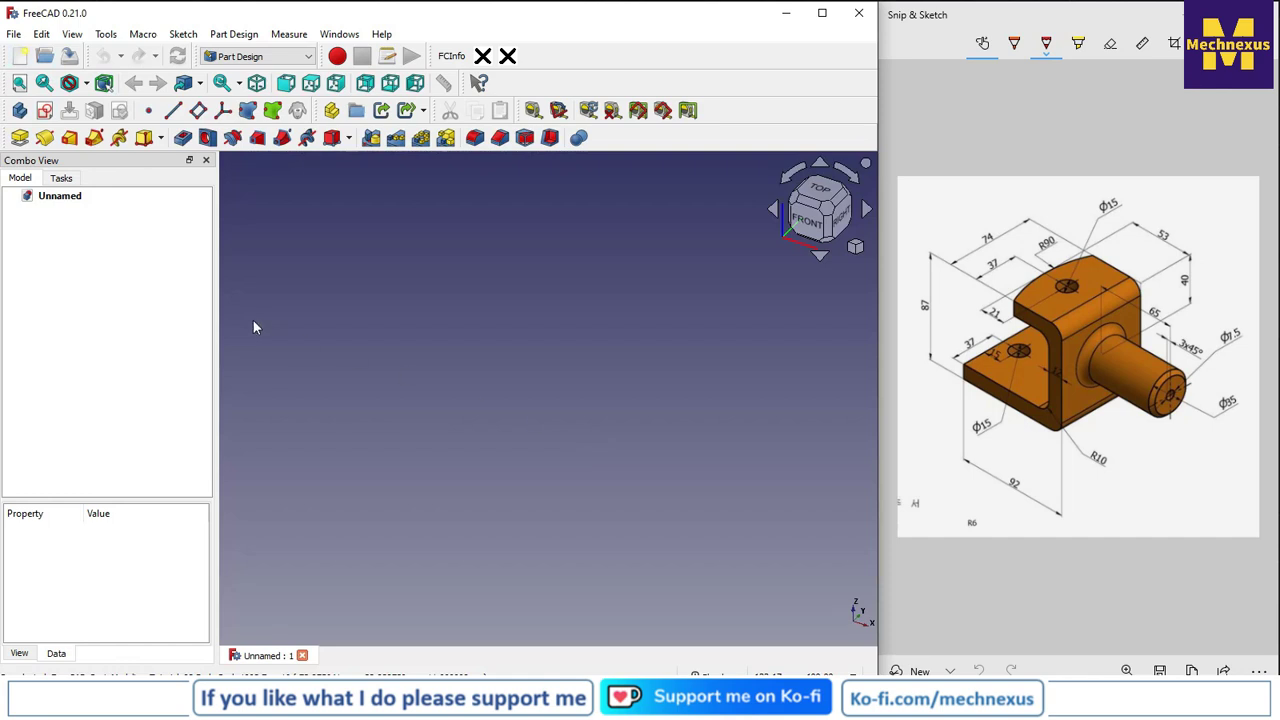
left_click(19, 110)
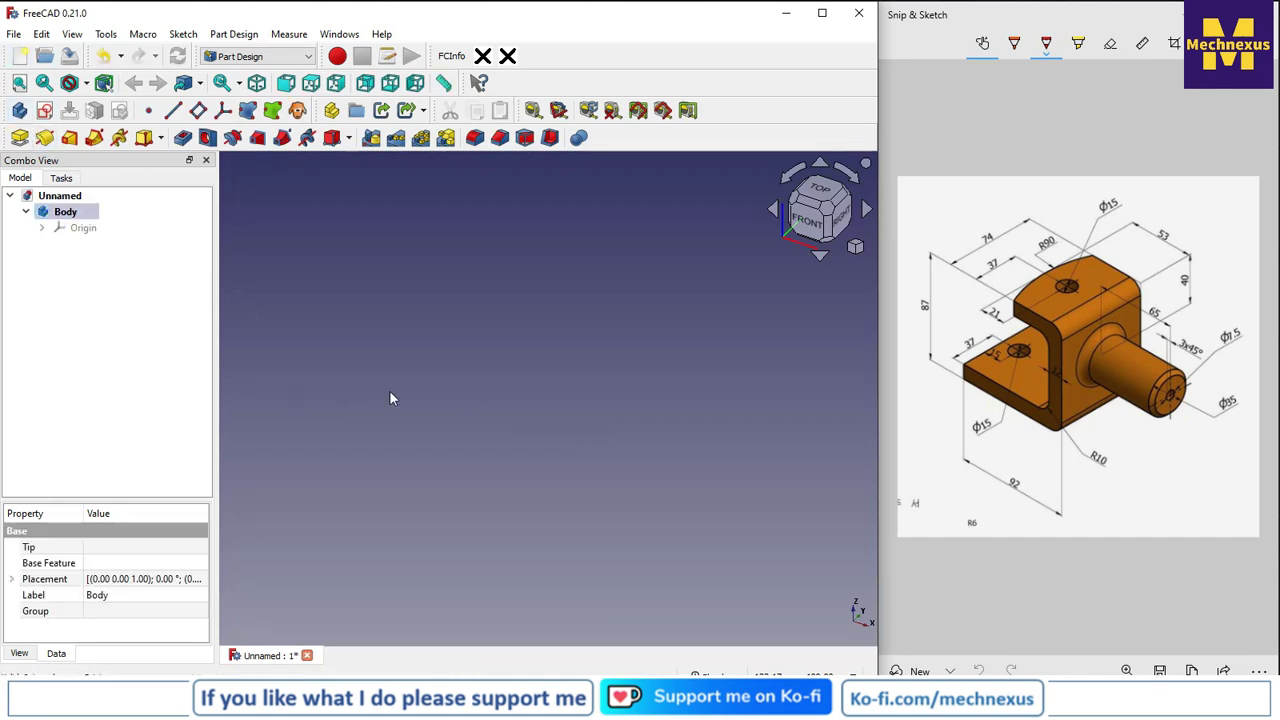
left_click(200, 307)
left_click(83, 228)
key("space")
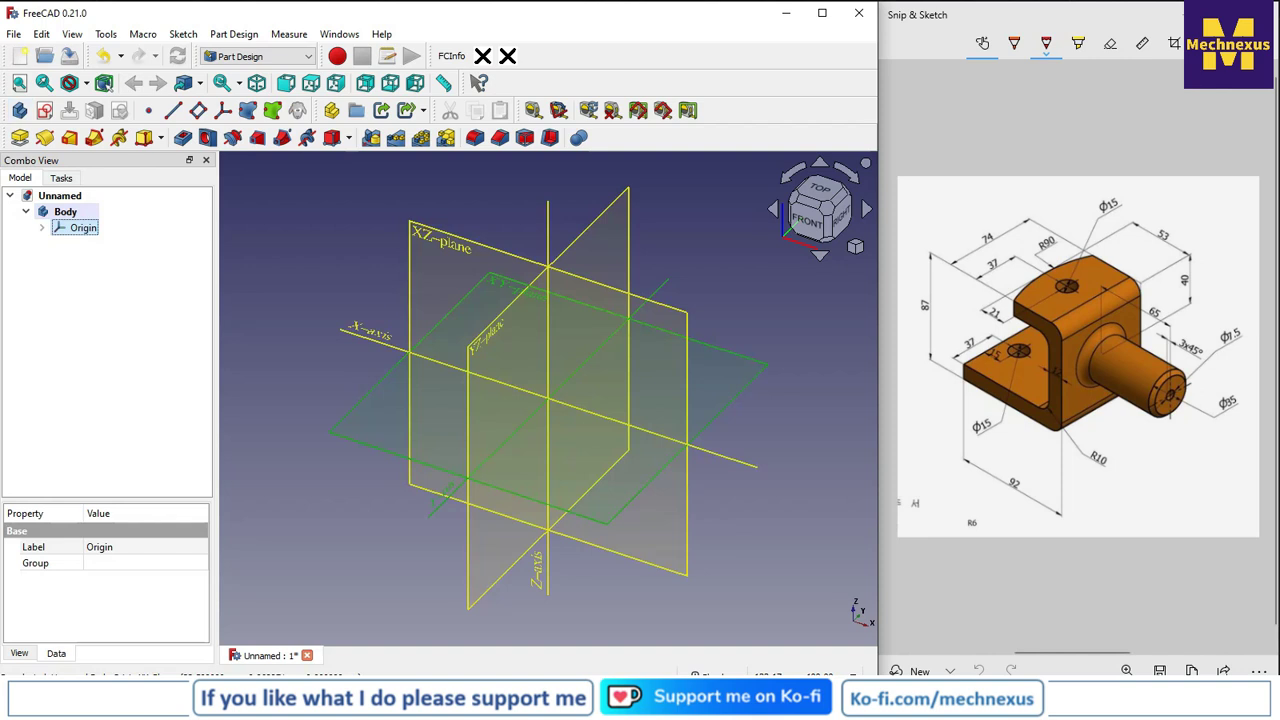
left_click(276, 457)
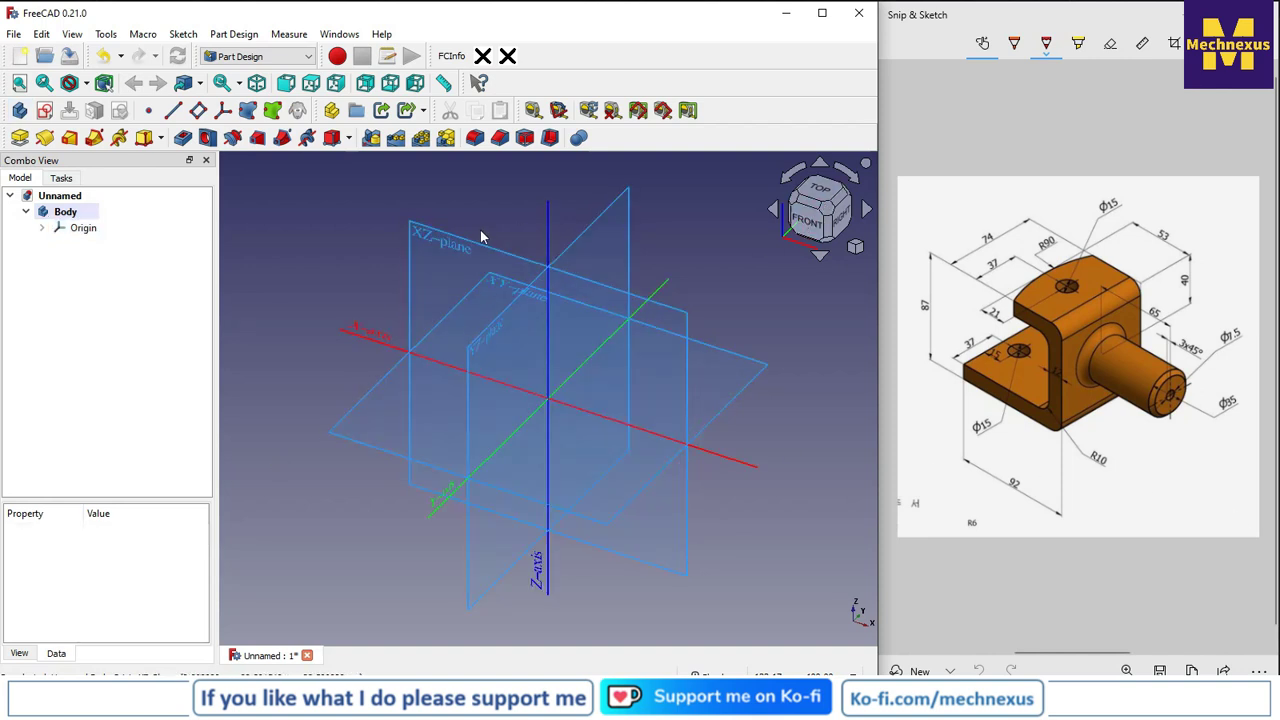
Step: Start a sketch on the XZ plane and hide the body's origin planes
left_click(451, 240)
scroll(400, 310, "down", 2)
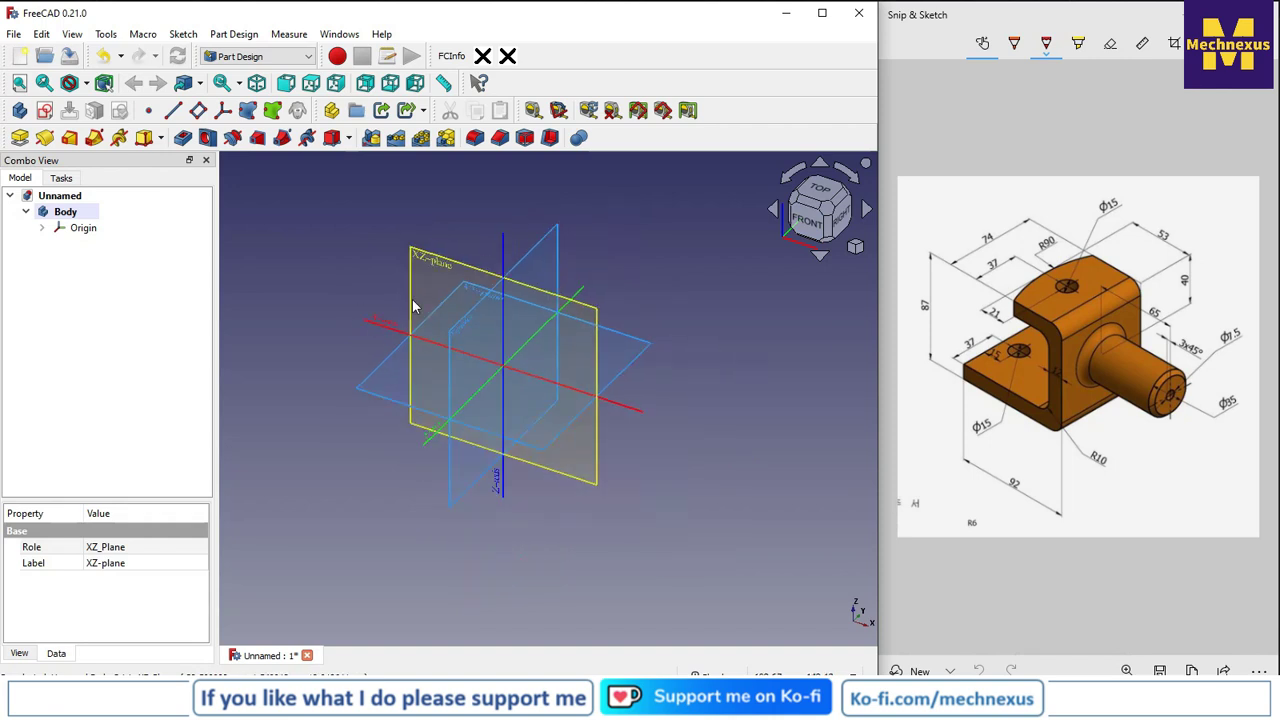
left_click(43, 110)
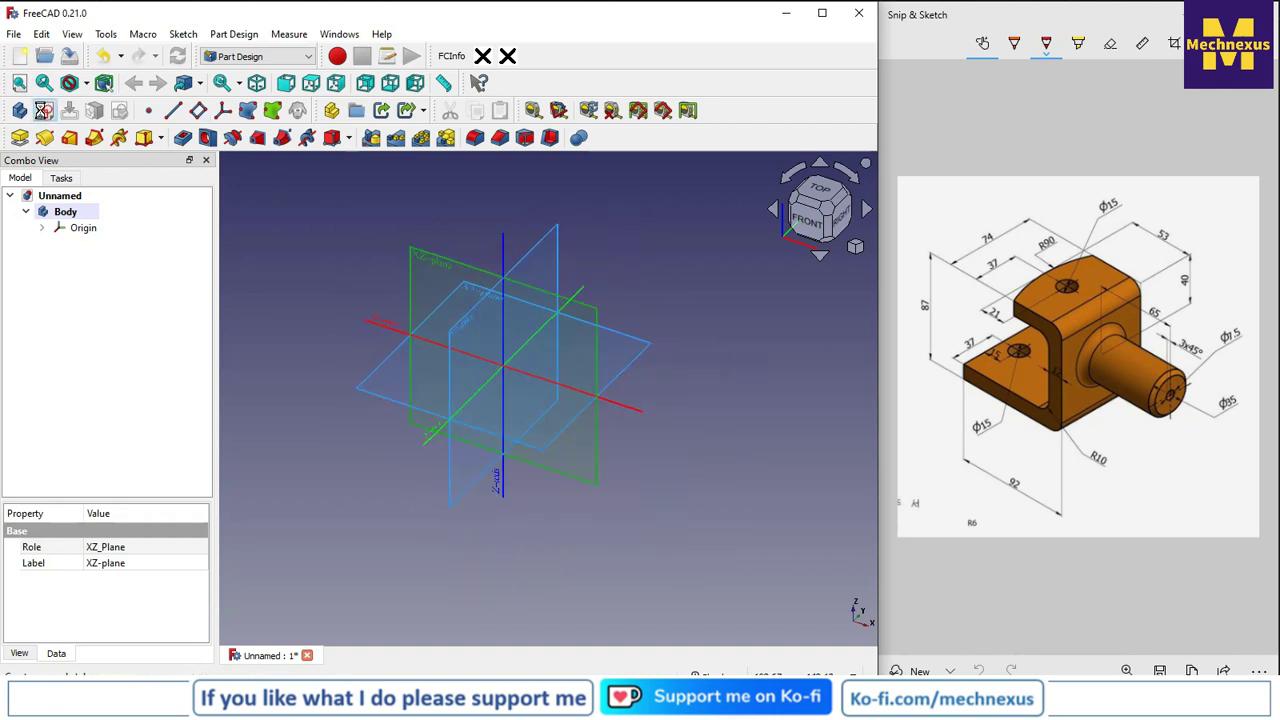
left_click(100, 213)
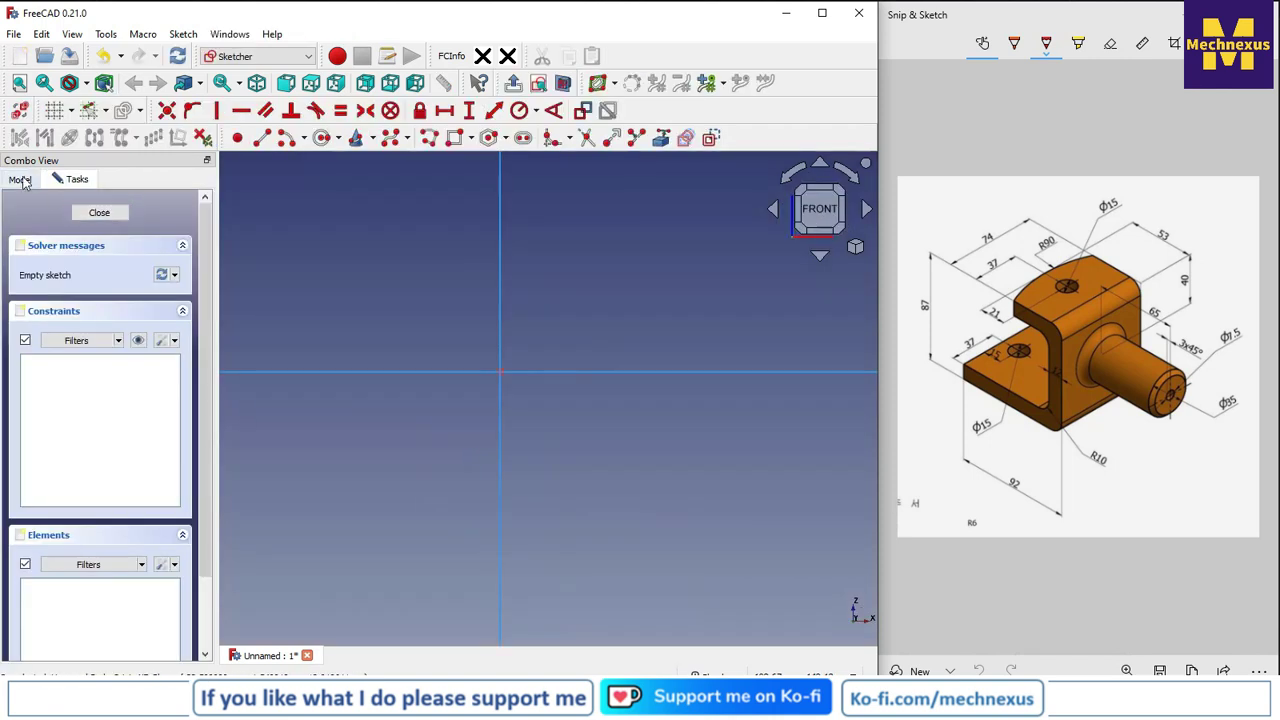
left_click(82, 231)
left_click(580, 462)
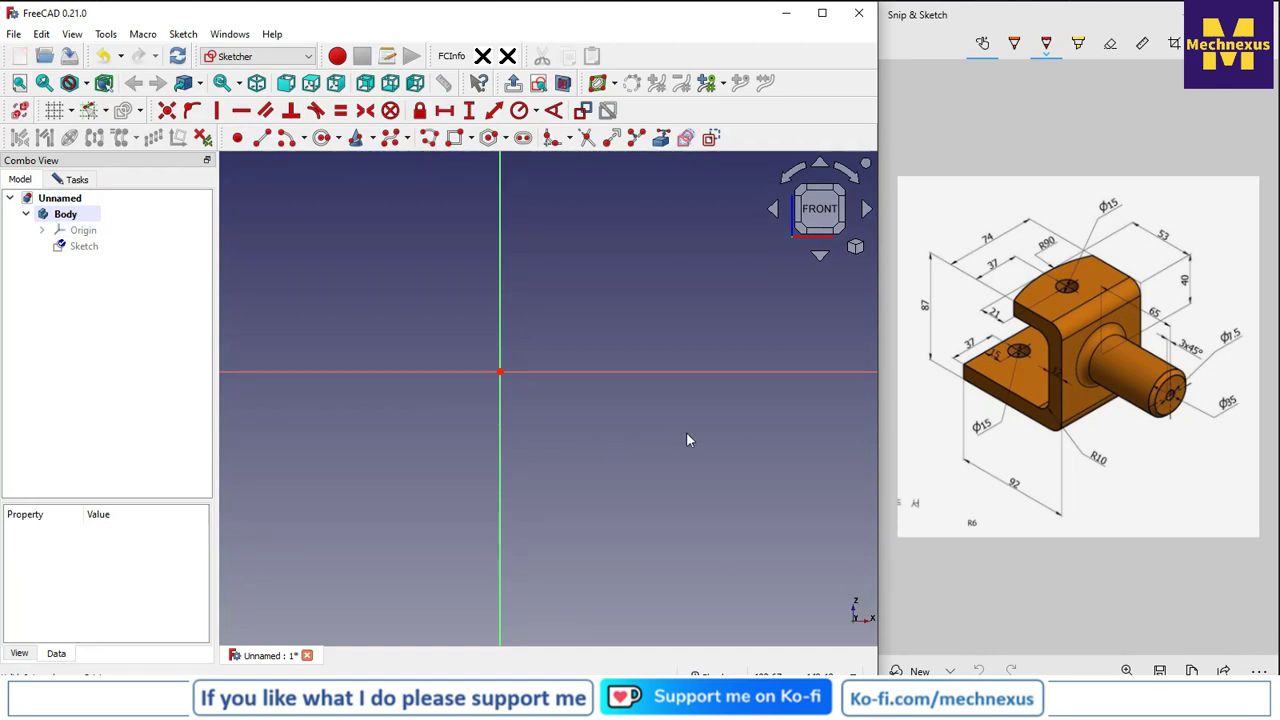
Step: Sketch a rectangle about 60 mm wide in the upper-left quadrant, with its lower-right corner on the sketch origin
scroll(686, 437, "down", 1)
left_click(458, 139)
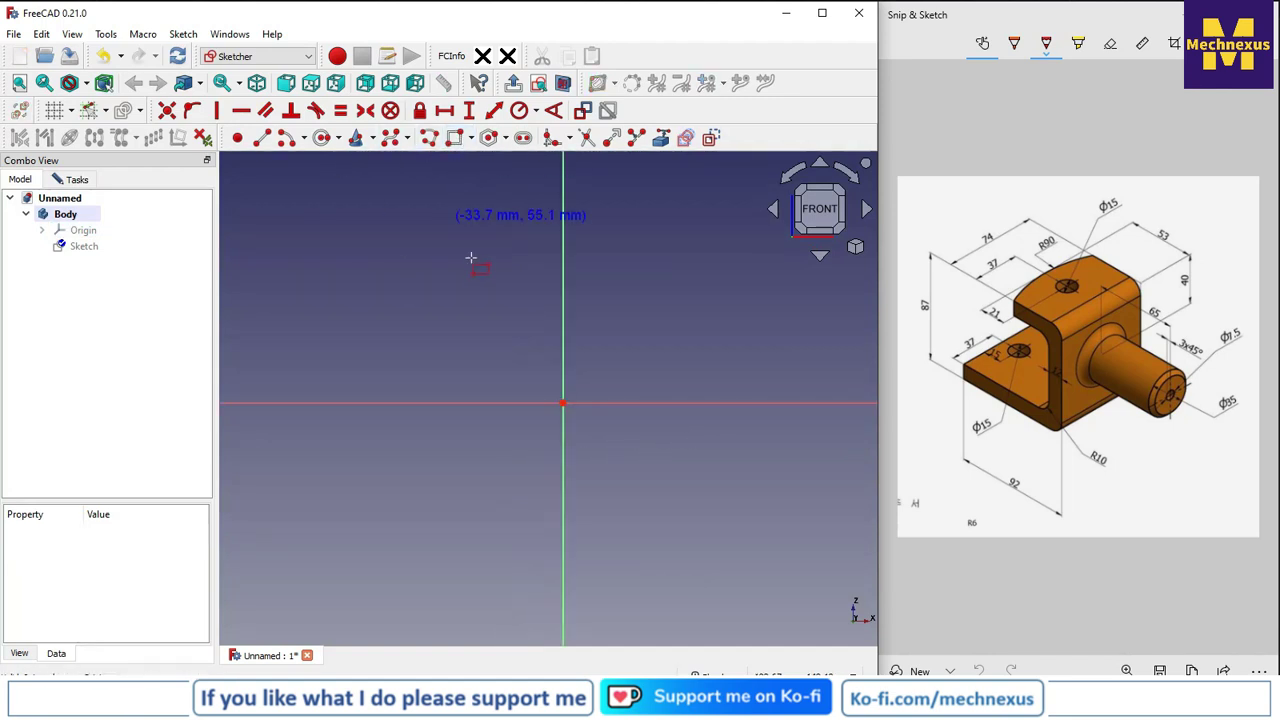
left_click(364, 242)
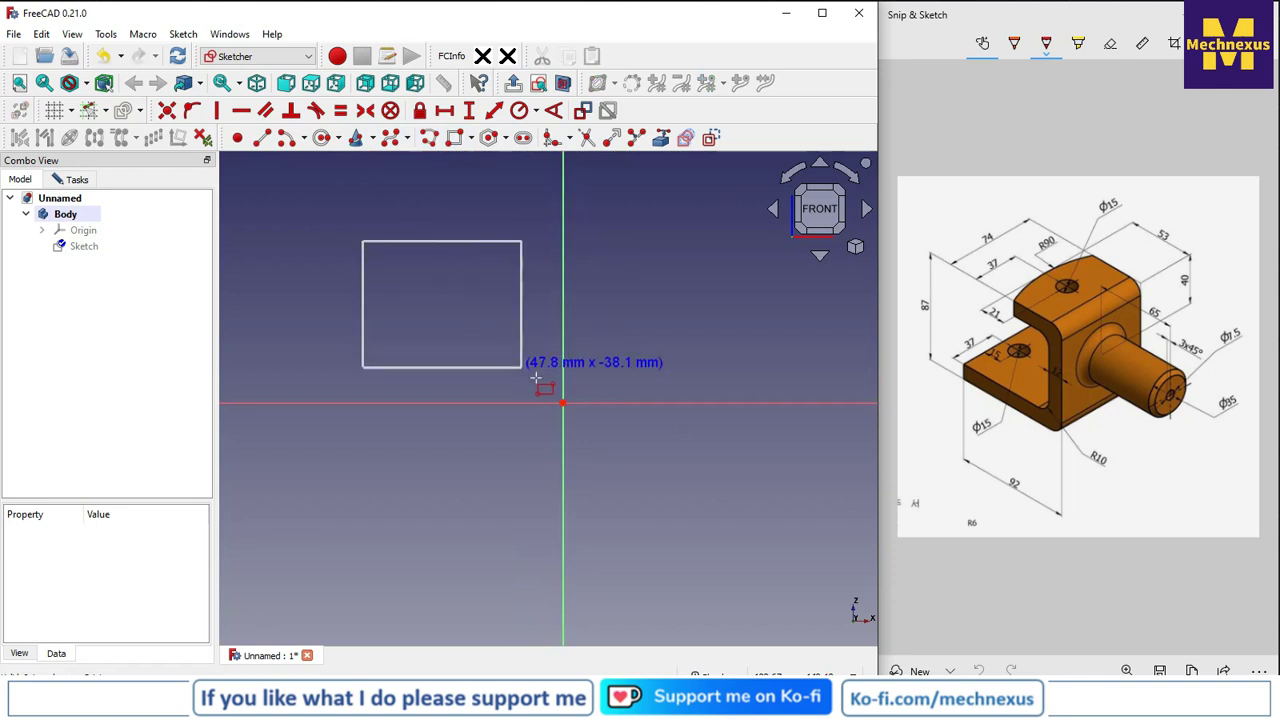
left_click(563, 403)
left_click(620, 495)
scroll(413, 328, "up", 3)
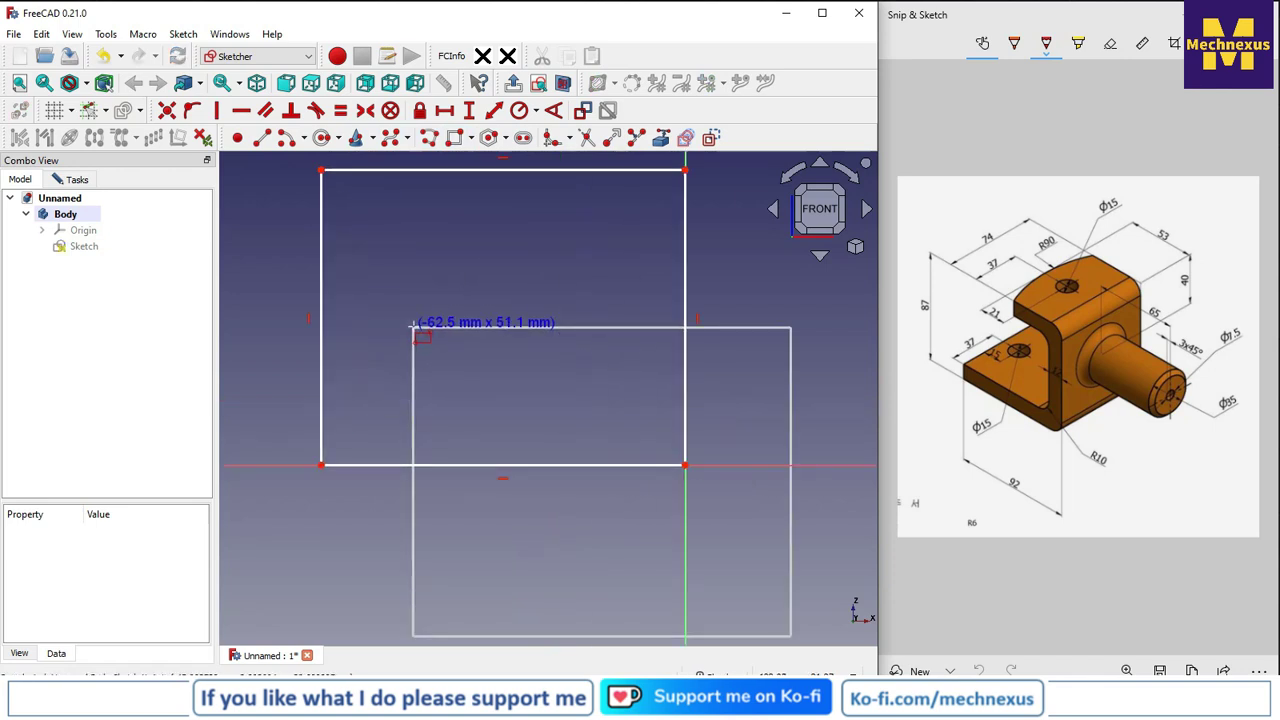
key("Escape")
scroll(526, 358, "down", 2)
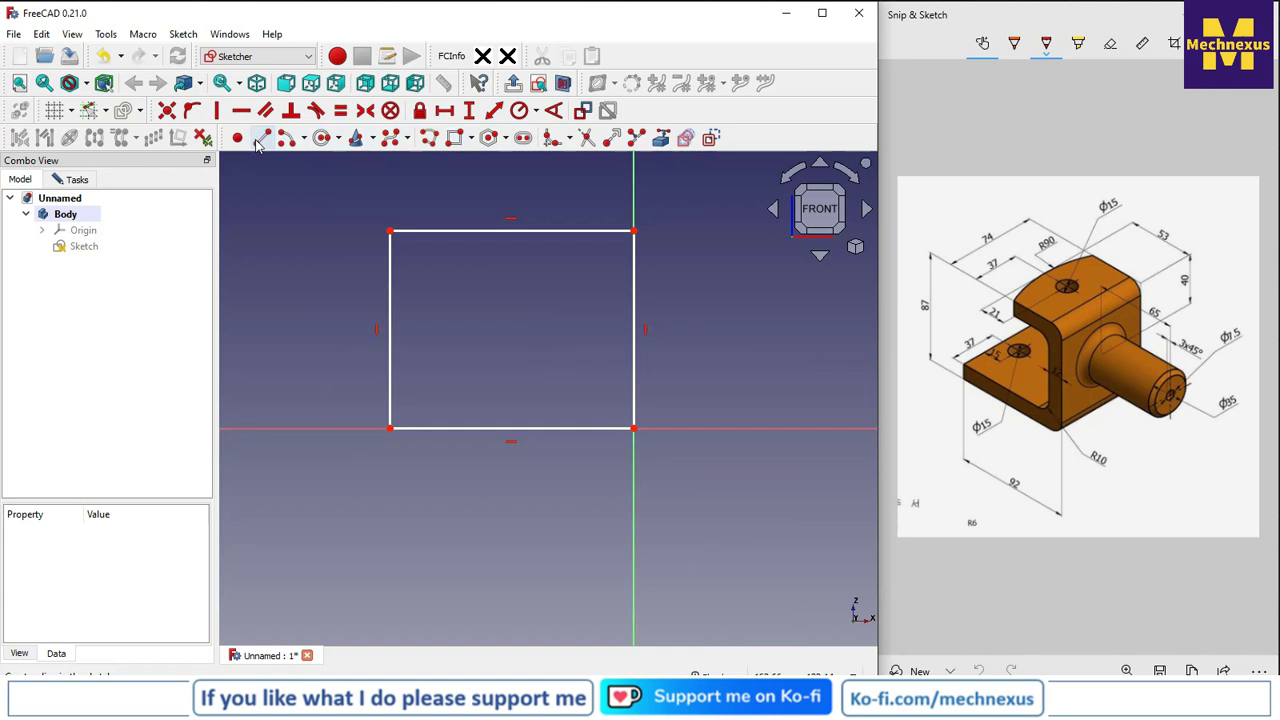
Step: Draw a four-segment horizontal and vertical polyline inside the rectangle, from the middle of its top edge to the lower part of its left edge
left_click(429, 138)
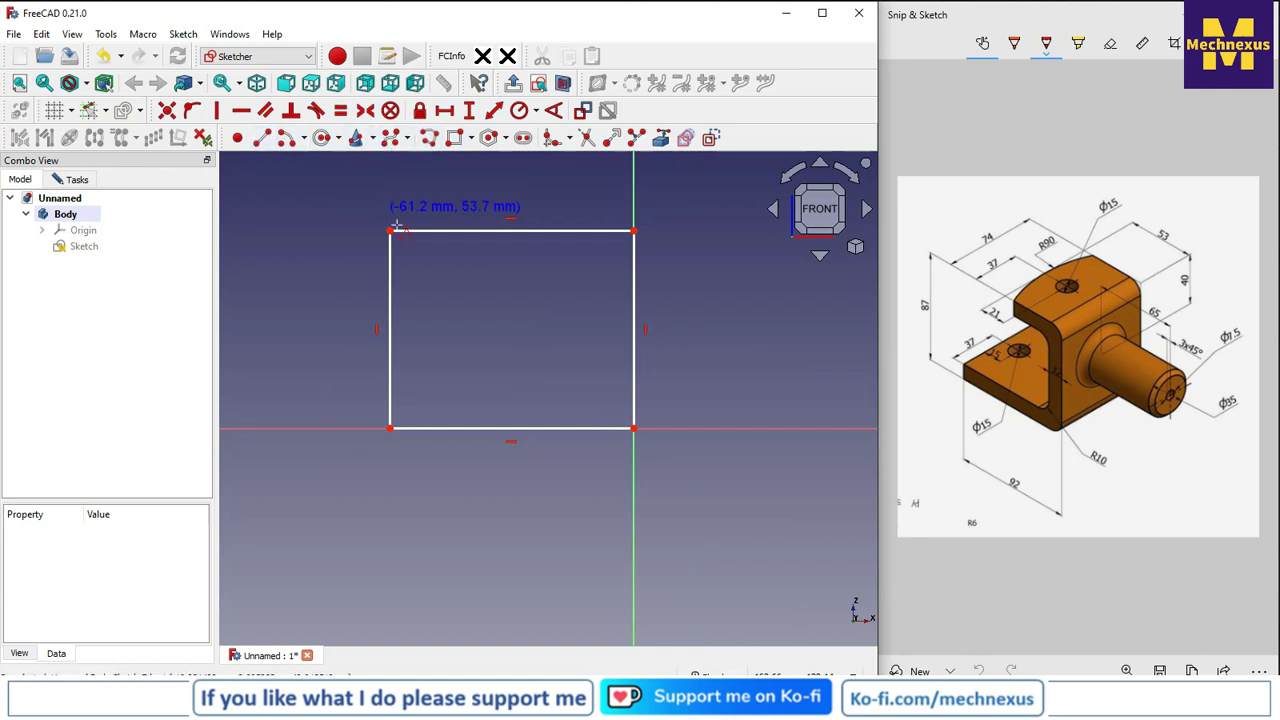
left_click(512, 232)
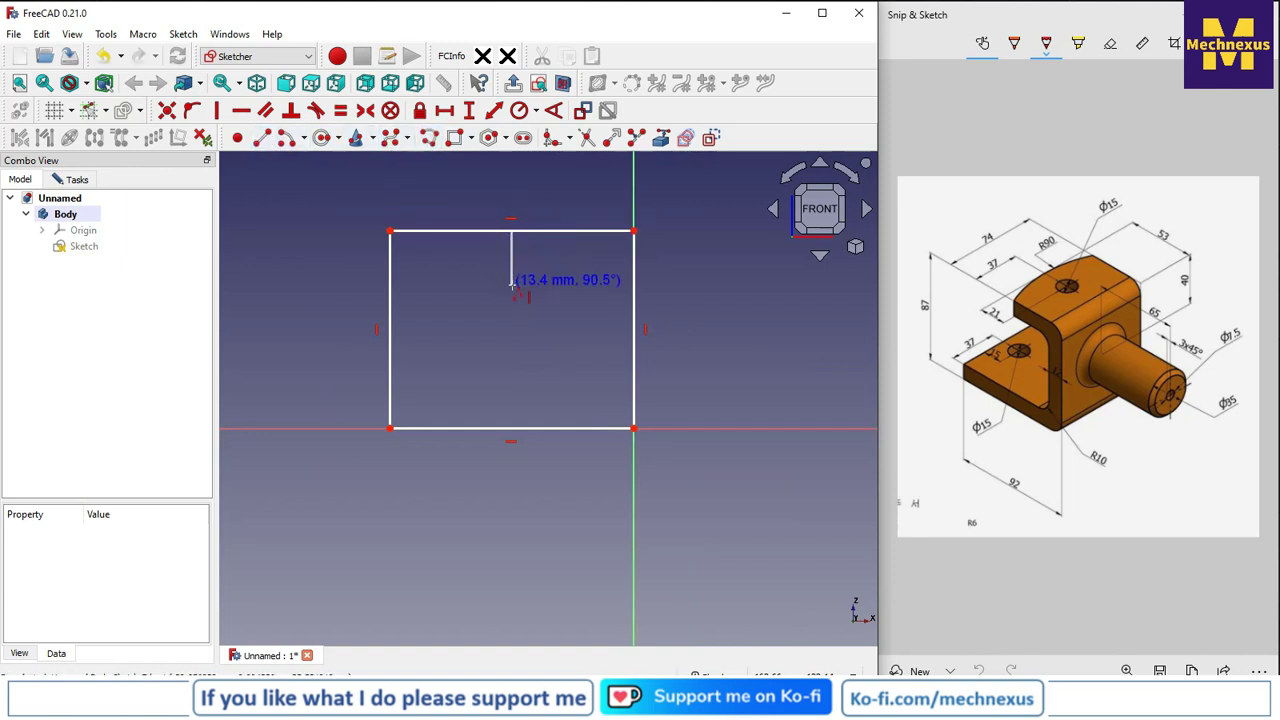
left_click(512, 277)
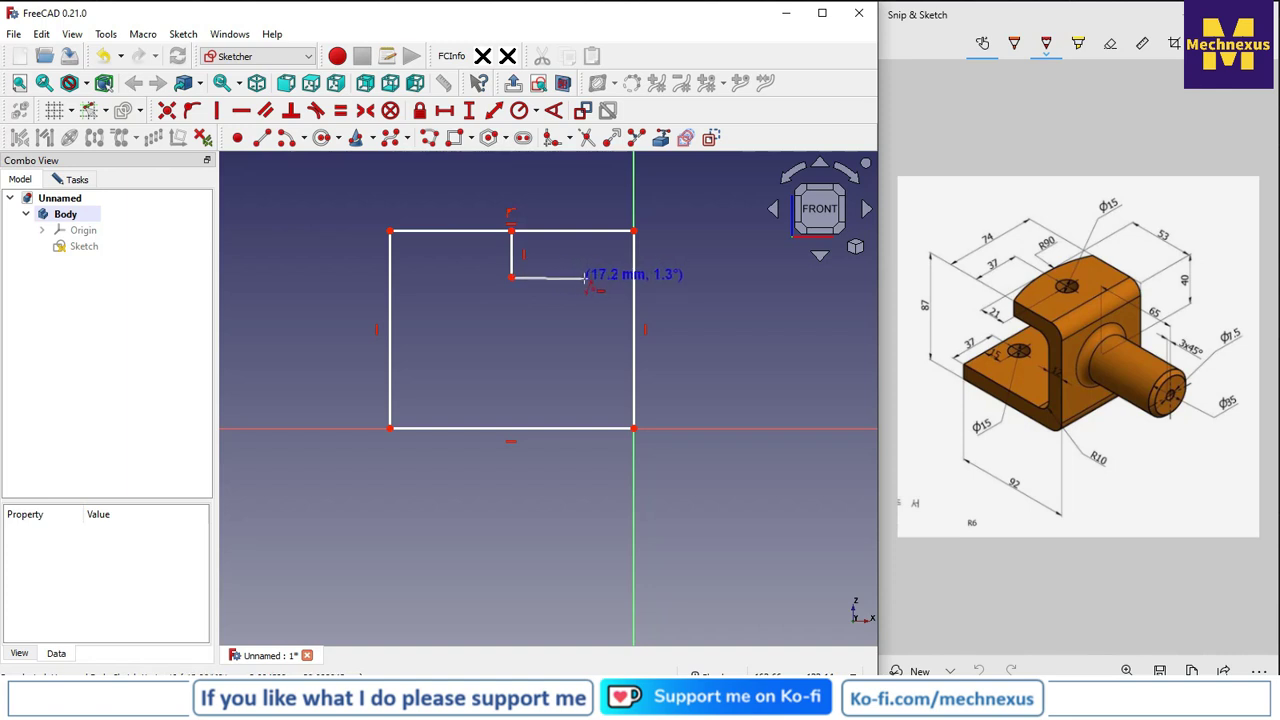
left_click(595, 277)
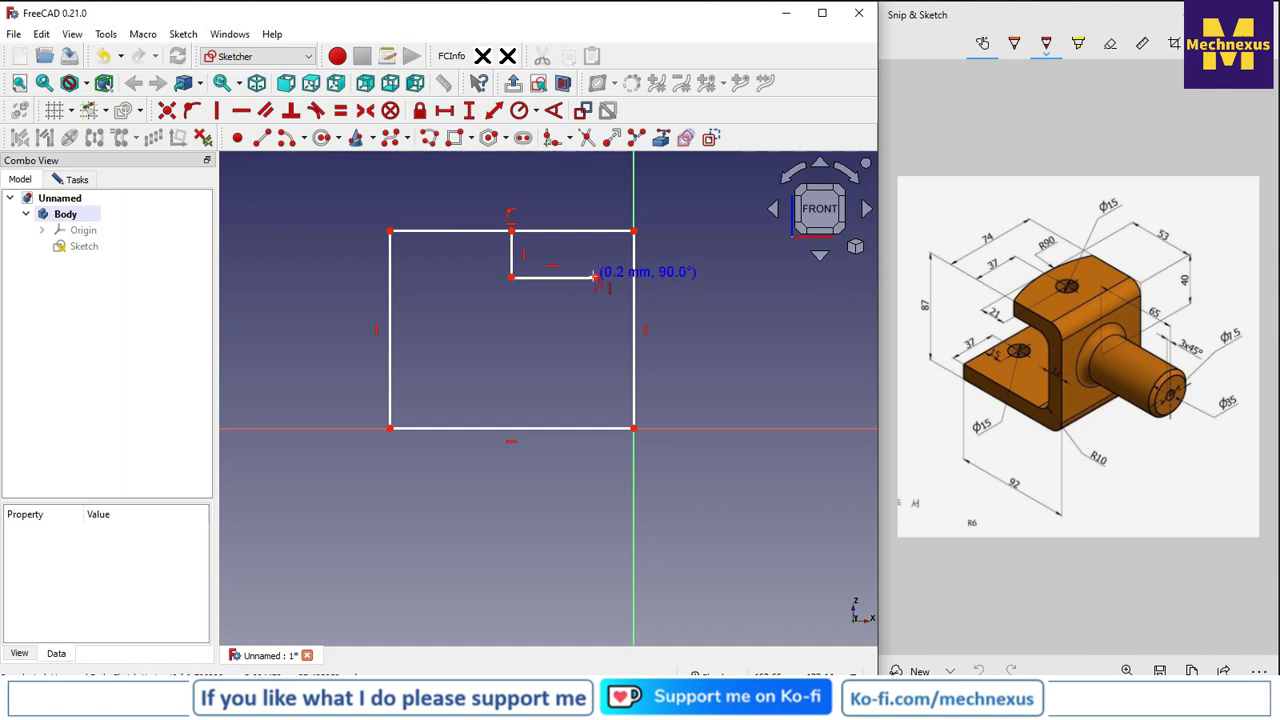
left_click(595, 393)
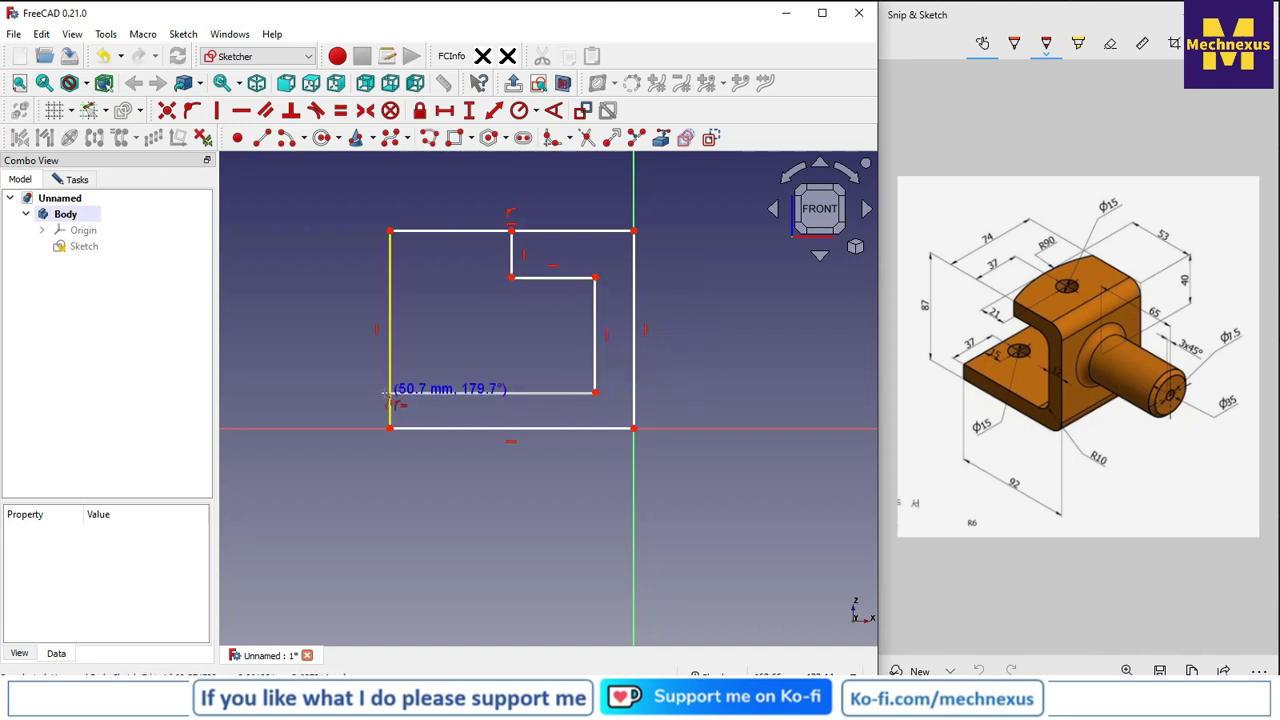
left_click(390, 393)
right_click(413, 346)
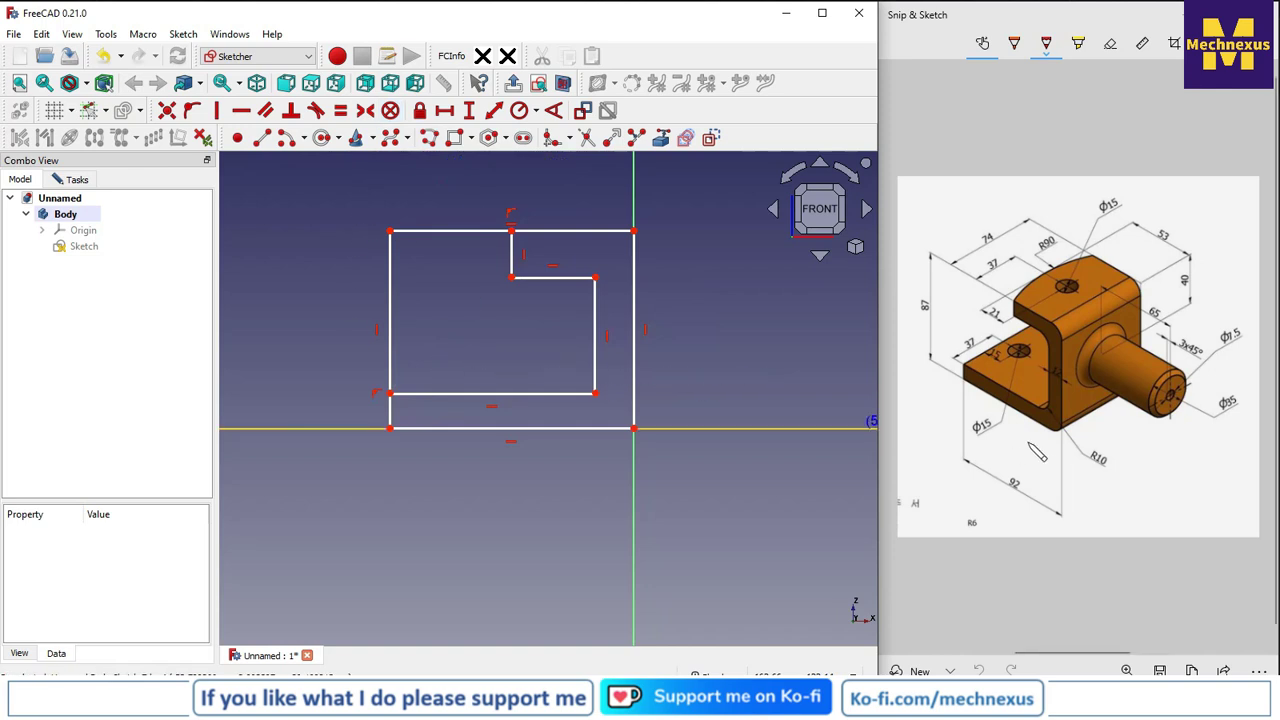
right_click(450, 265)
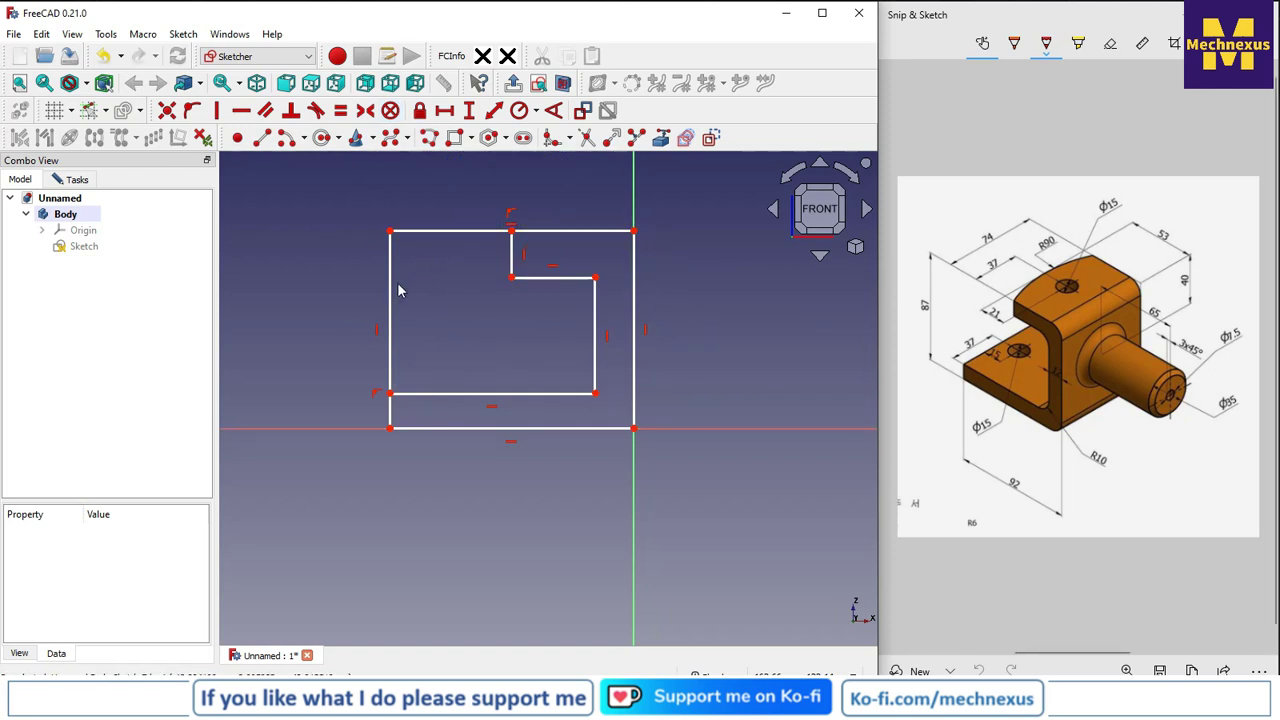
Step: Trim the left half of the rectangle's top edge and the left edge above the polyline, leaving a closed C-shaped profile
left_click(549, 137)
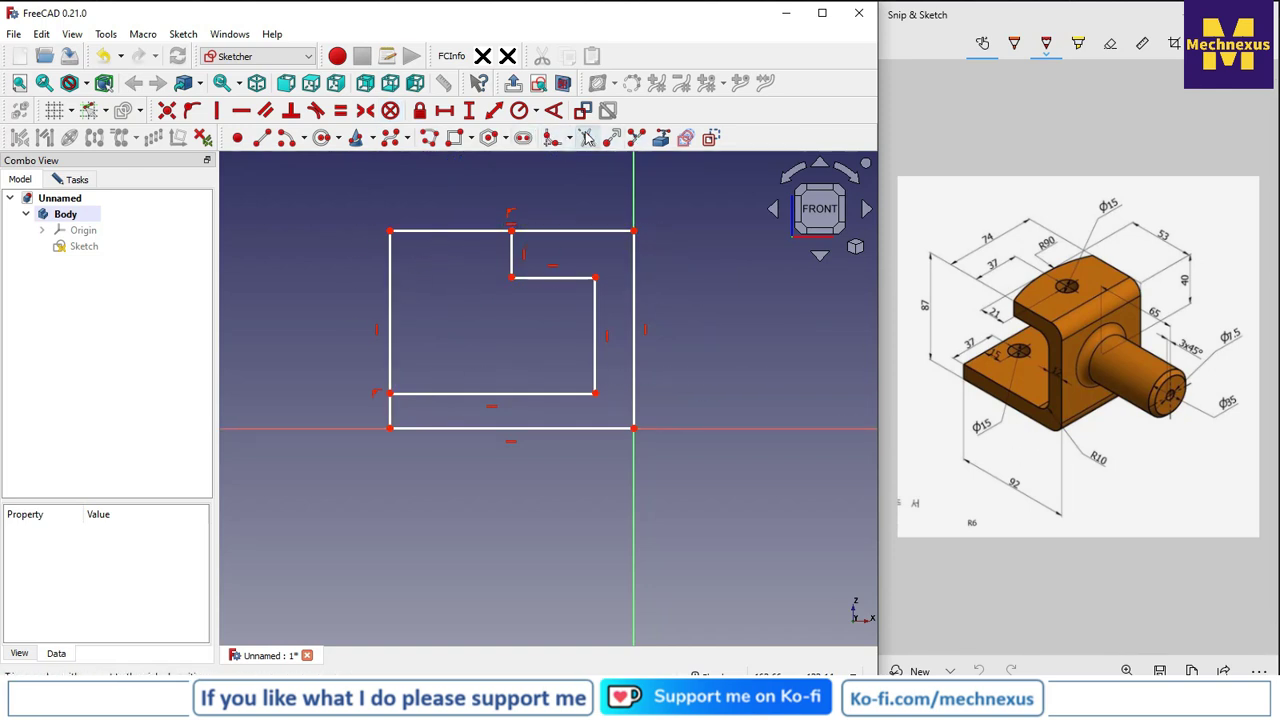
left_click(437, 231)
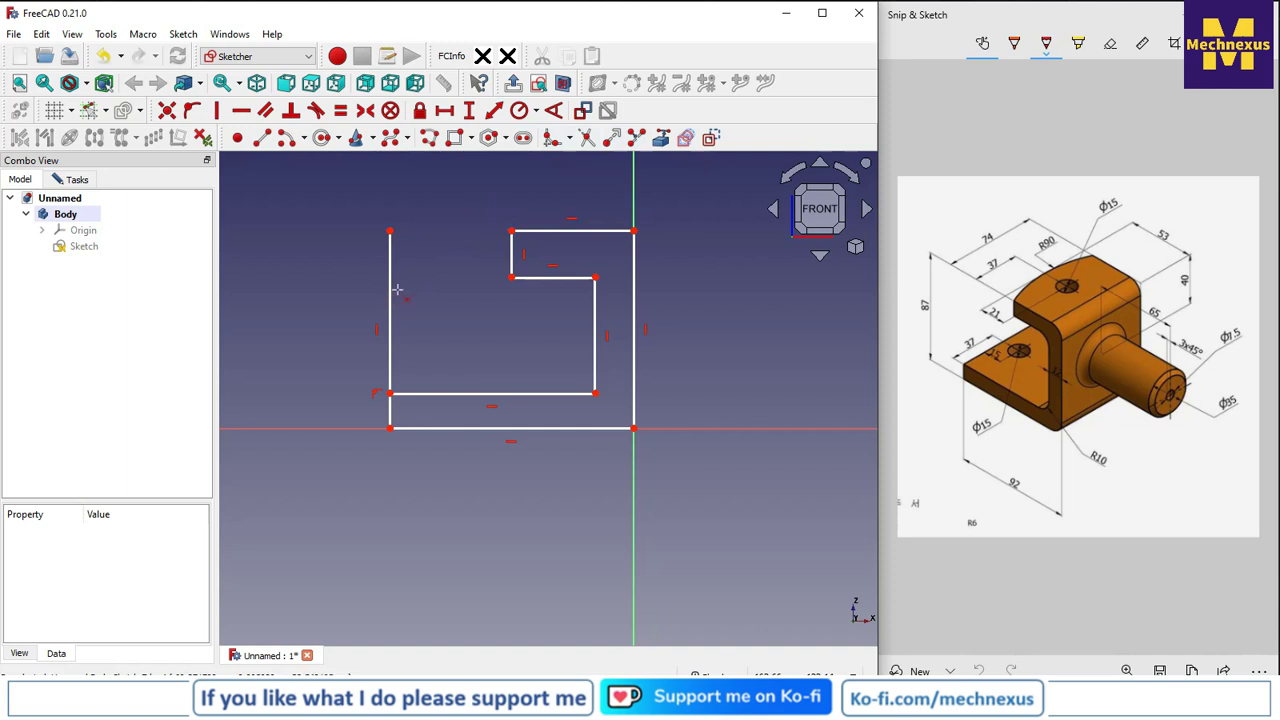
left_click(393, 292)
Step: Constrain the profile's bottom edge to a horizontal length of 92 mm
left_click(497, 429)
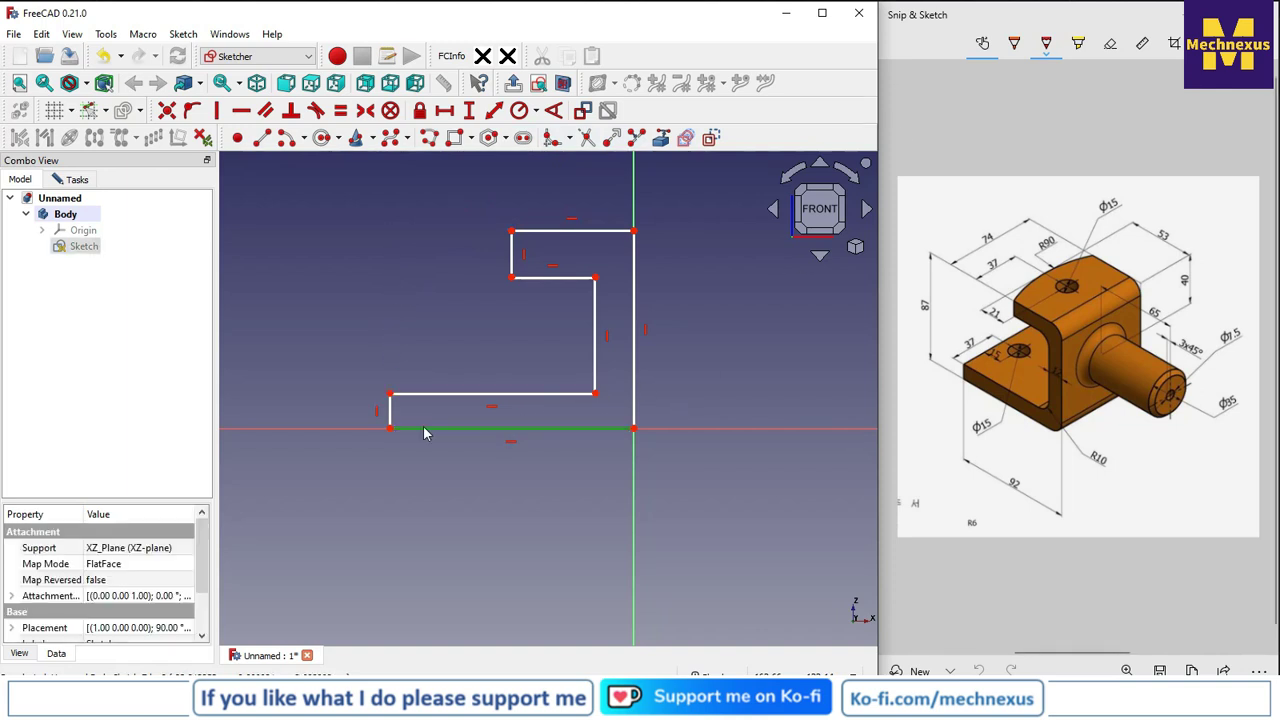
left_click(445, 111)
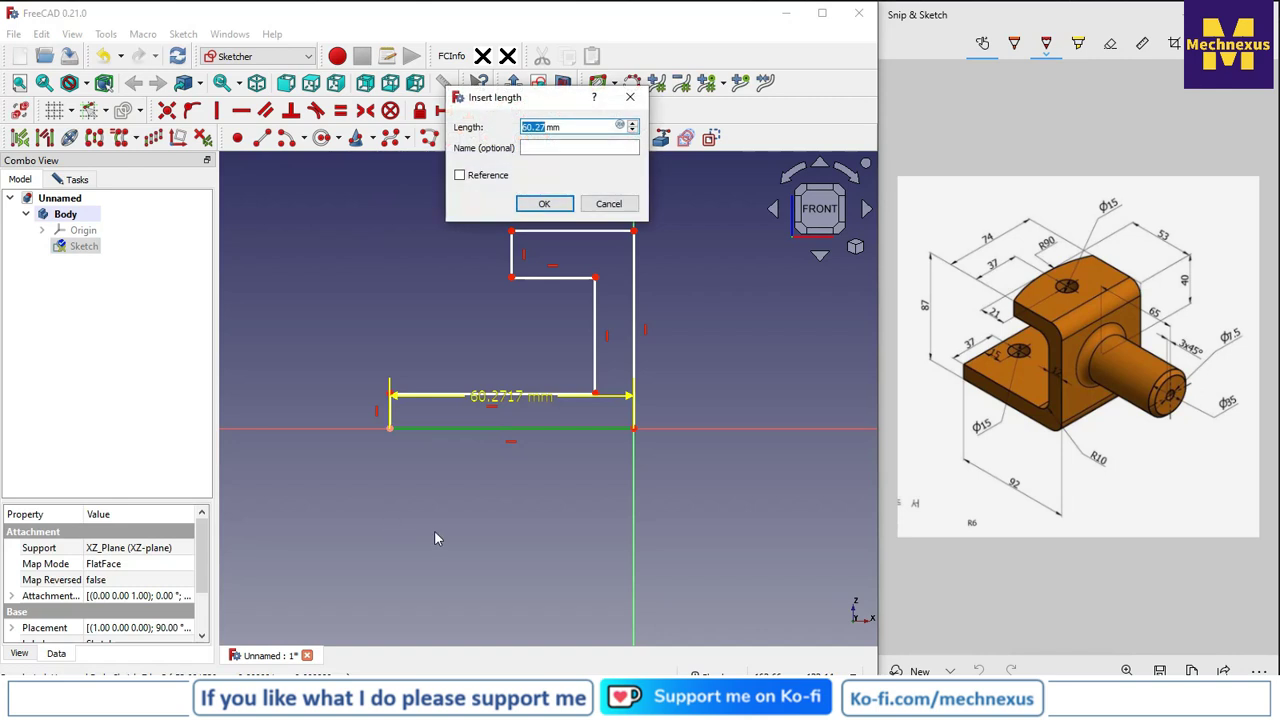
type("92")
key("Return")
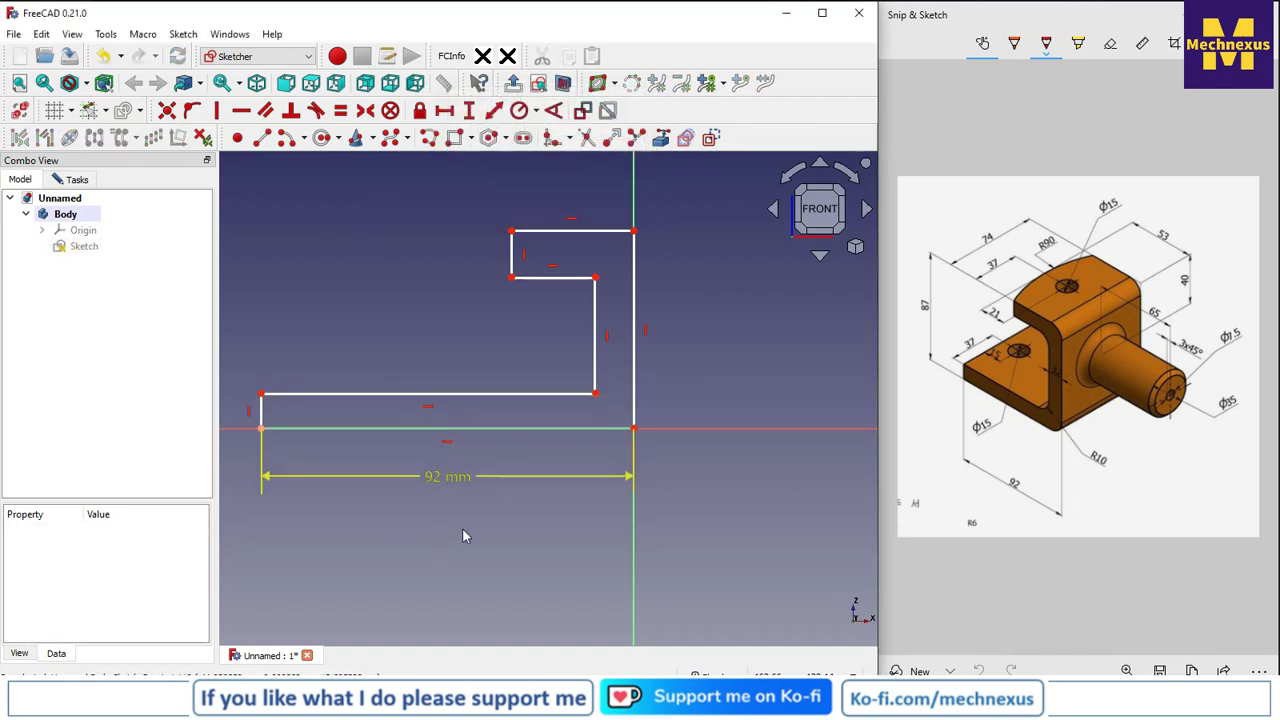
Step: Constrain the profile's long vertical edge to a length of 87 mm and place its dimension outside the profile
left_click(633, 340)
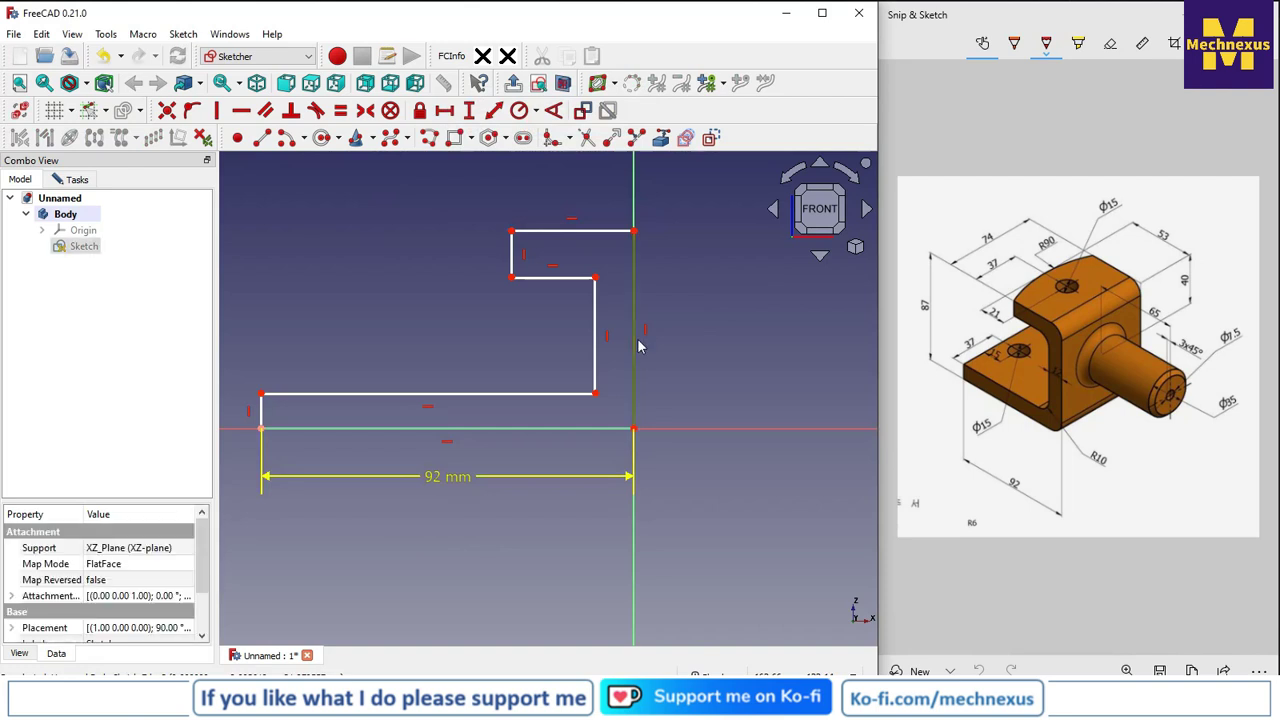
left_click(468, 110)
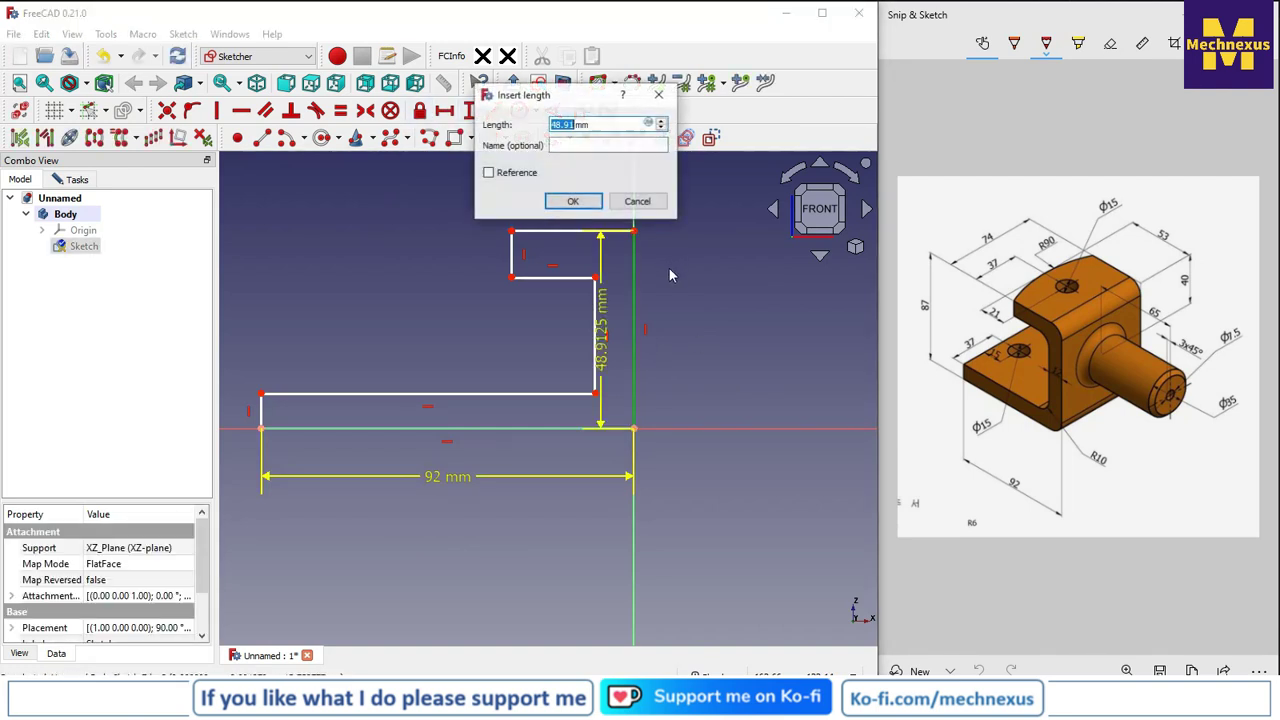
type("87")
key("Return")
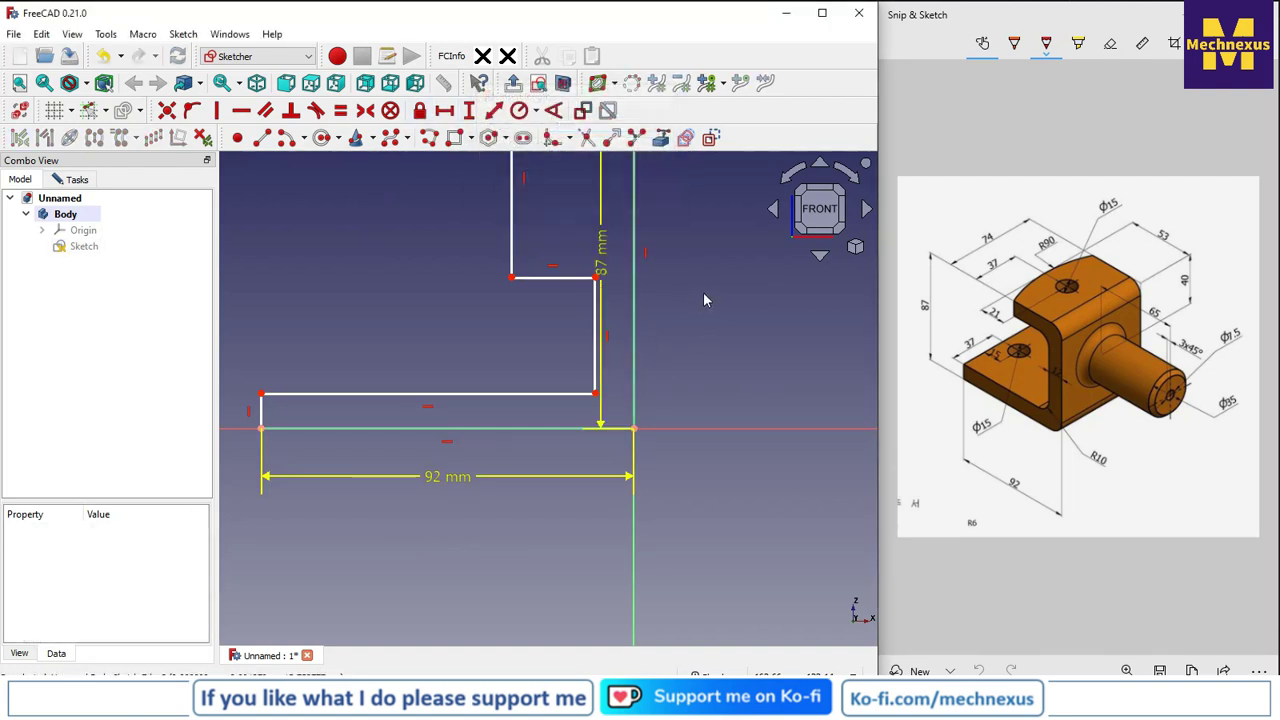
left_click_drag(612, 265, 713, 275)
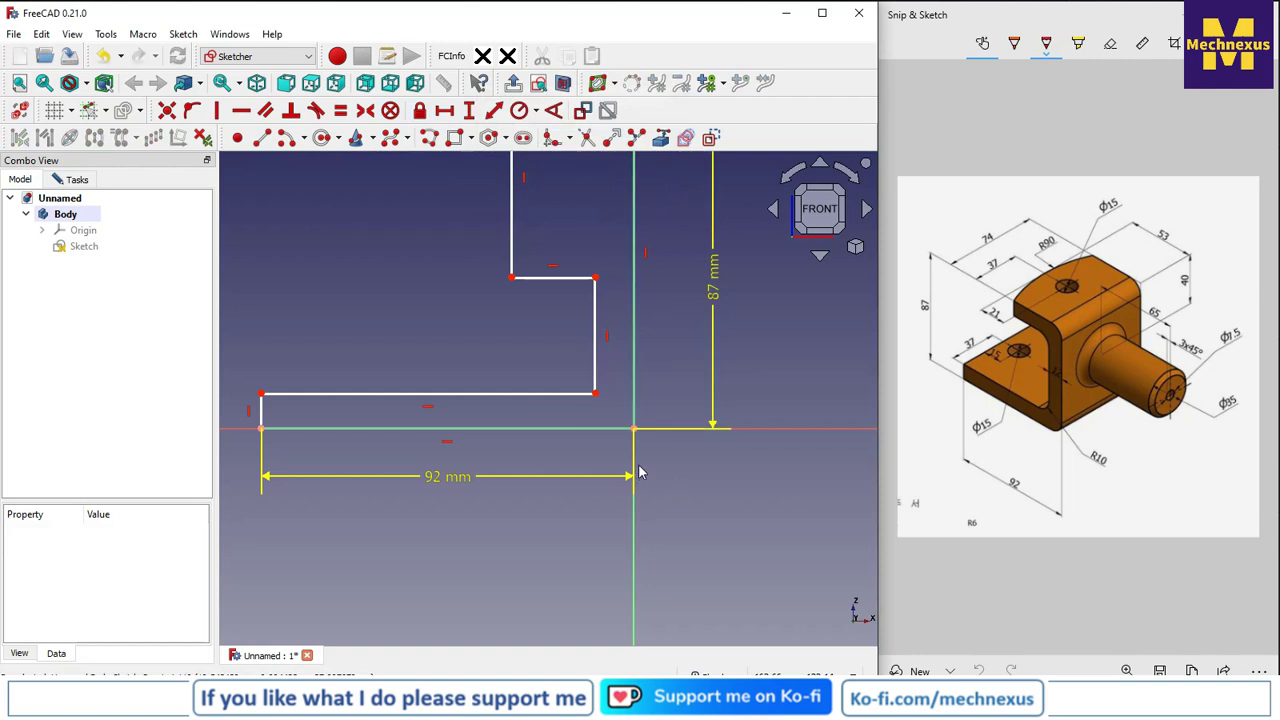
Step: Constrain the short end edge of the lower flange to 12 mm and move its dimension label clear of the edge
scroll(640, 473, "down", 3)
middle_click_drag(402, 437, 431, 530)
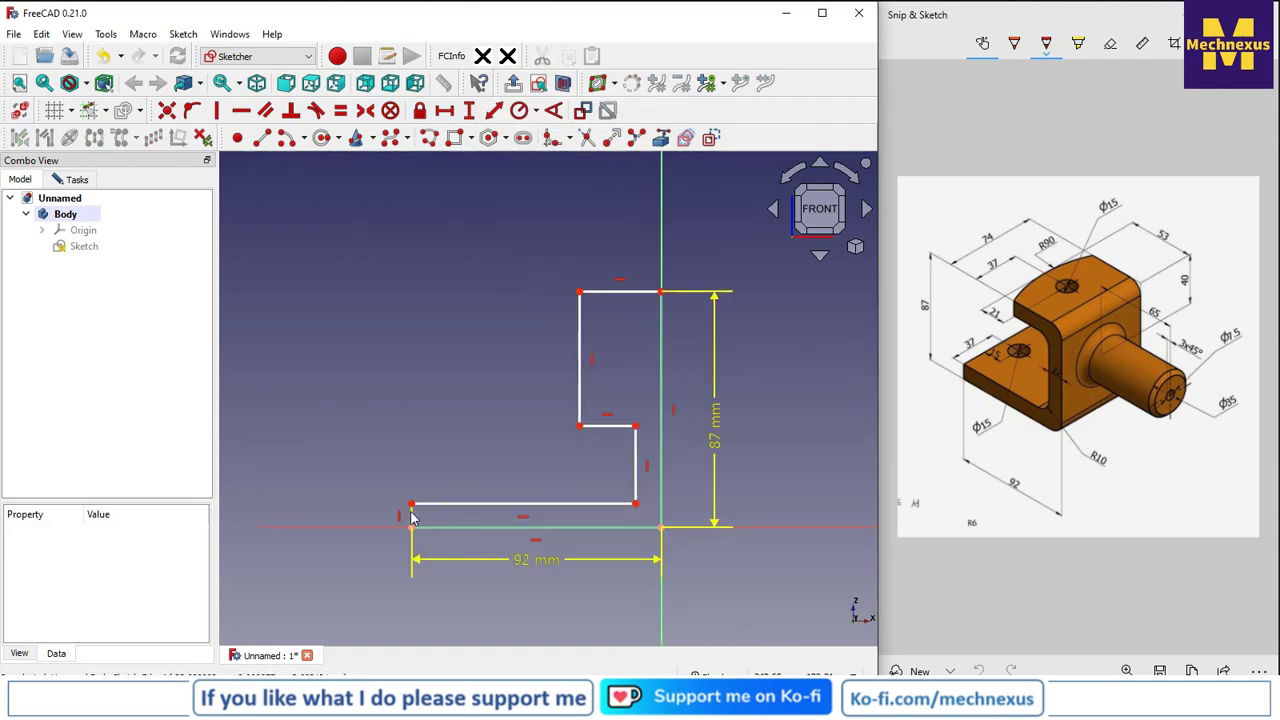
left_click(411, 515)
scroll(340, 518, "up", 3)
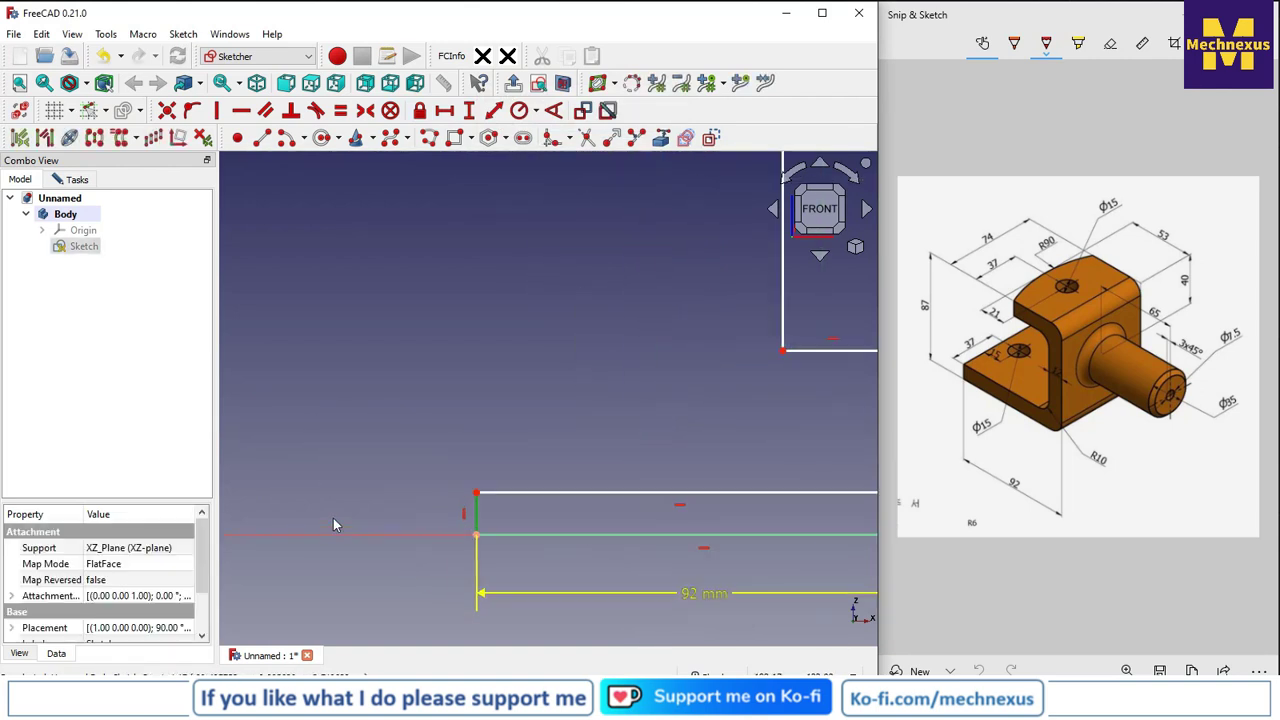
left_click(469, 112)
type("1mm")
key("Return")
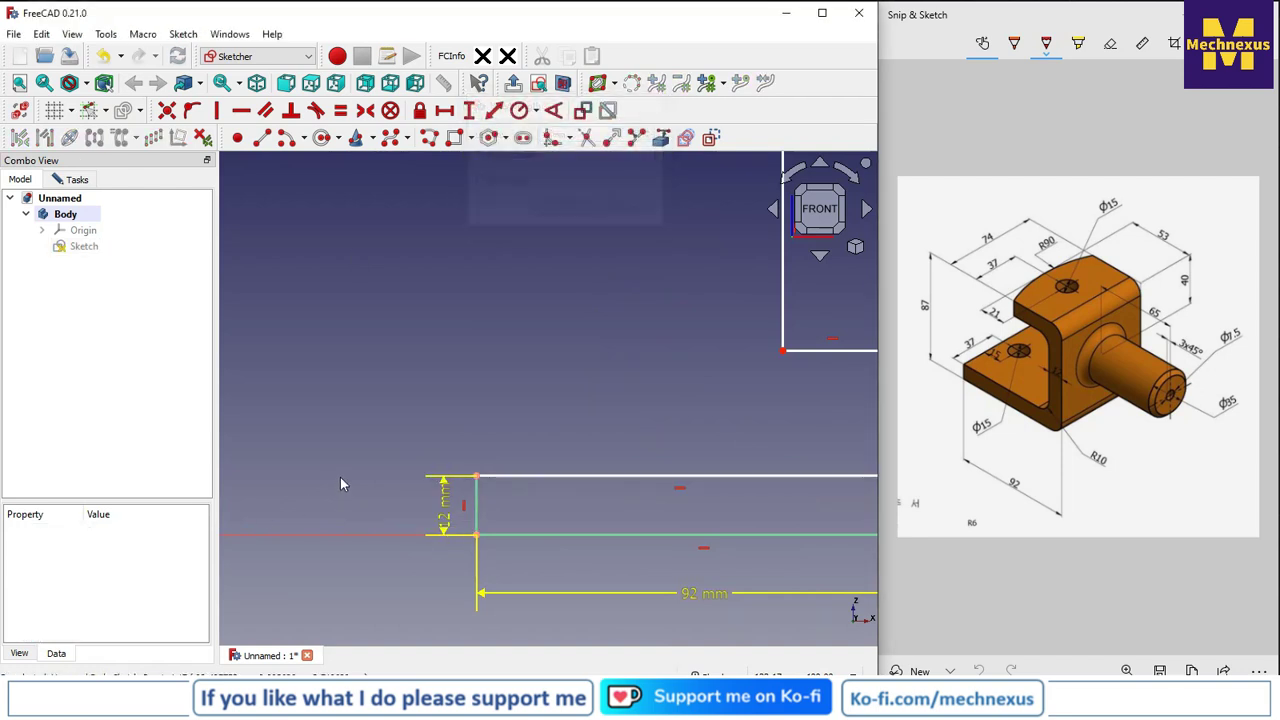
left_click_drag(449, 480, 450, 412)
scroll(377, 443, "down", 3)
scroll(377, 450, "down", 1)
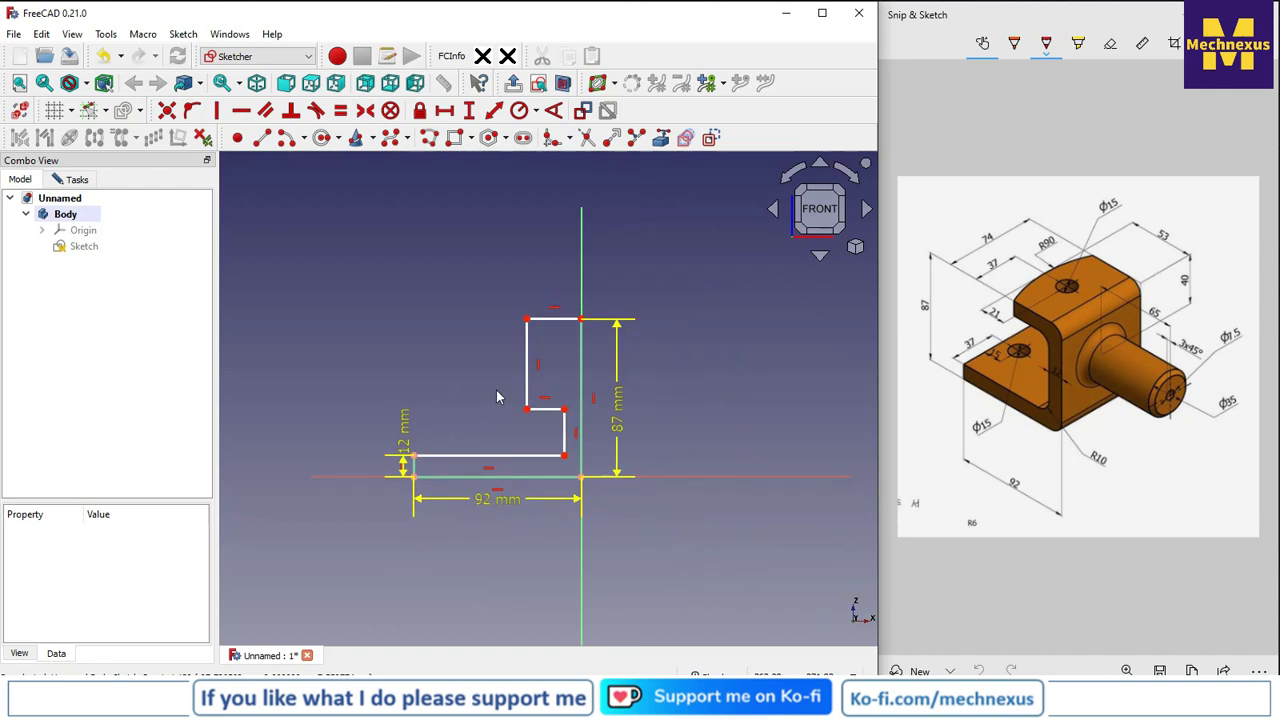
Step: Make the upper flange's short end edge equal in length to the lower flange's end edge
scroll(531, 367, "up", 1)
left_click(529, 367)
scroll(400, 498, "up", 2)
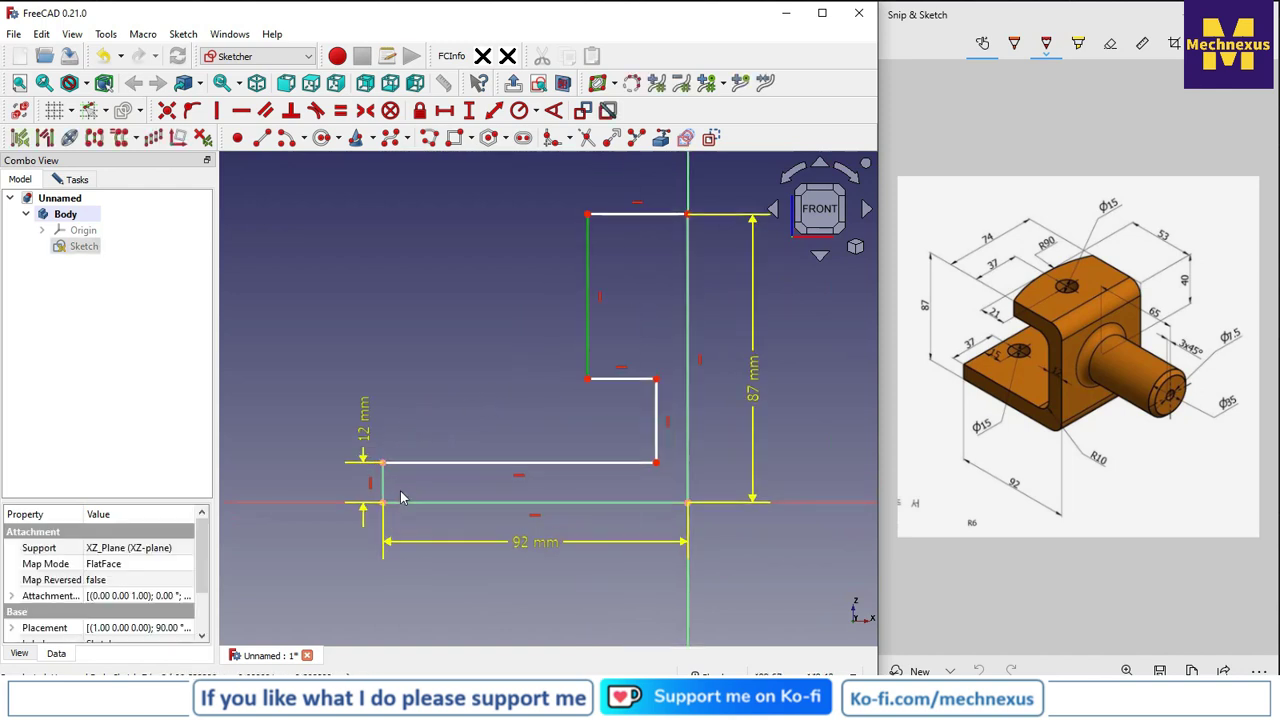
left_click(385, 488)
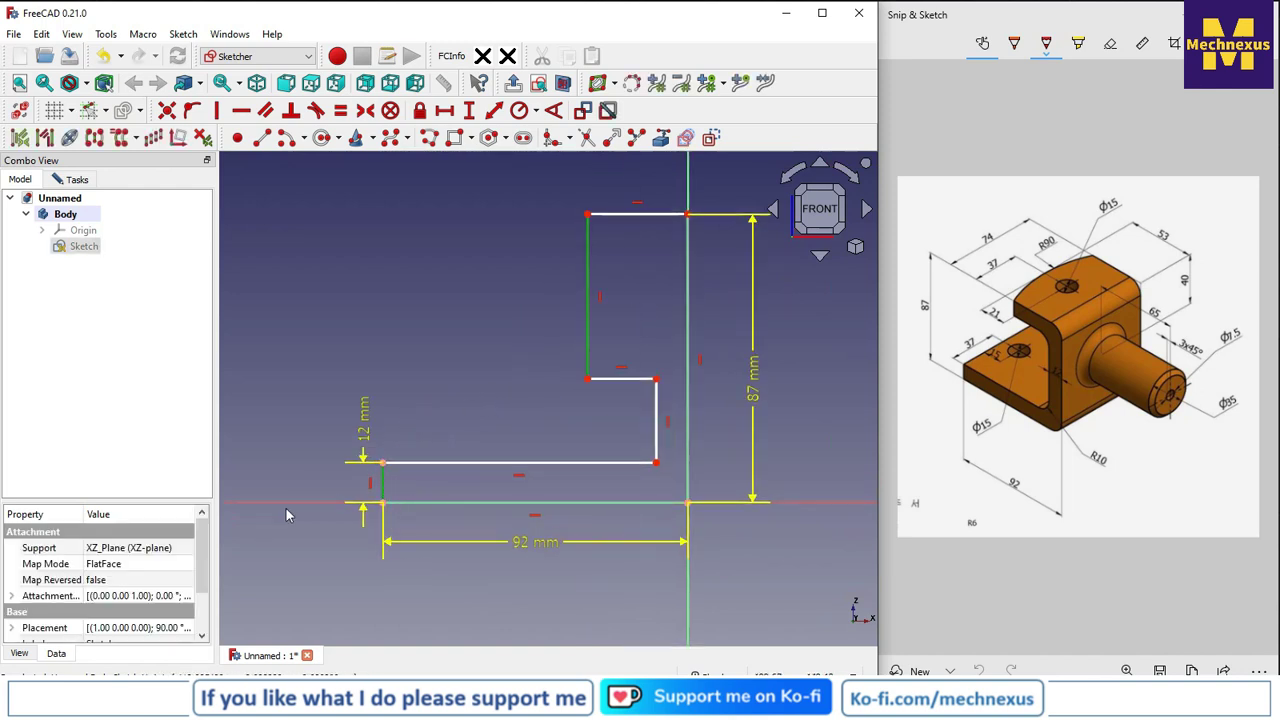
left_click(341, 111)
scroll(494, 307, "down", 1)
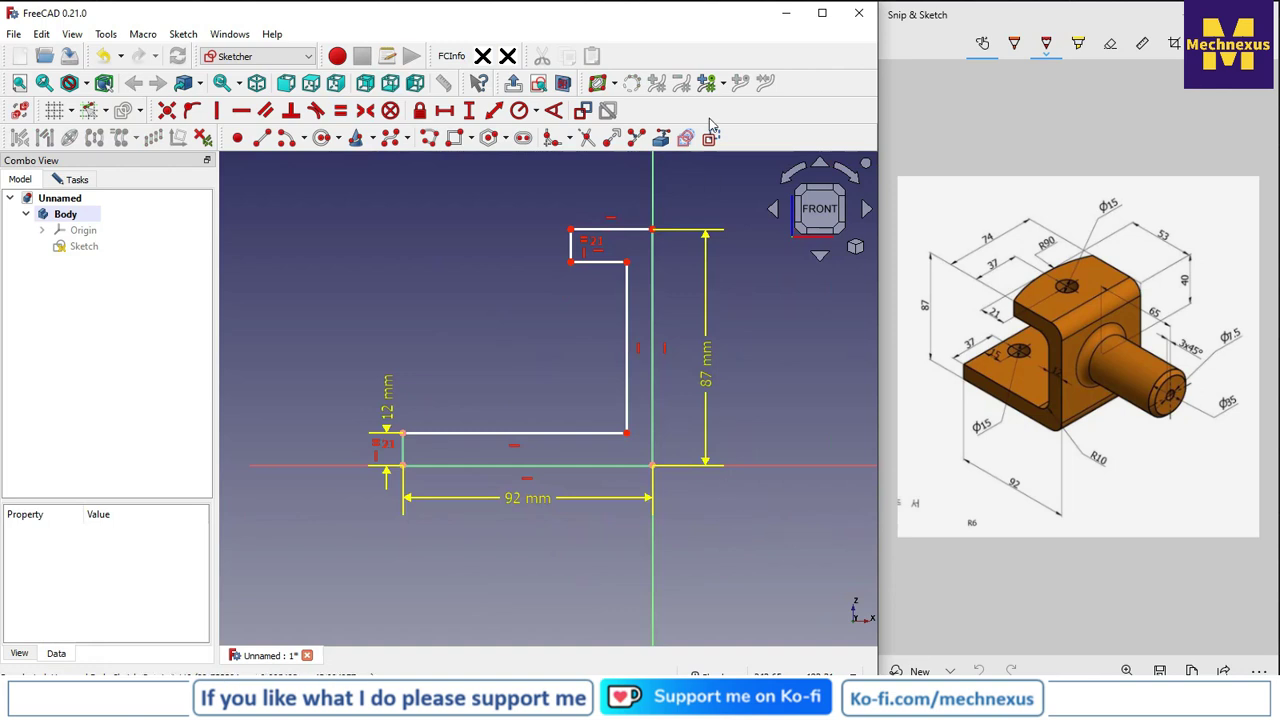
Step: Constrain the horizontal distance between the lower inner and outer corners to 12 mm, and space the dimensions apart below the profile
left_click(628, 433)
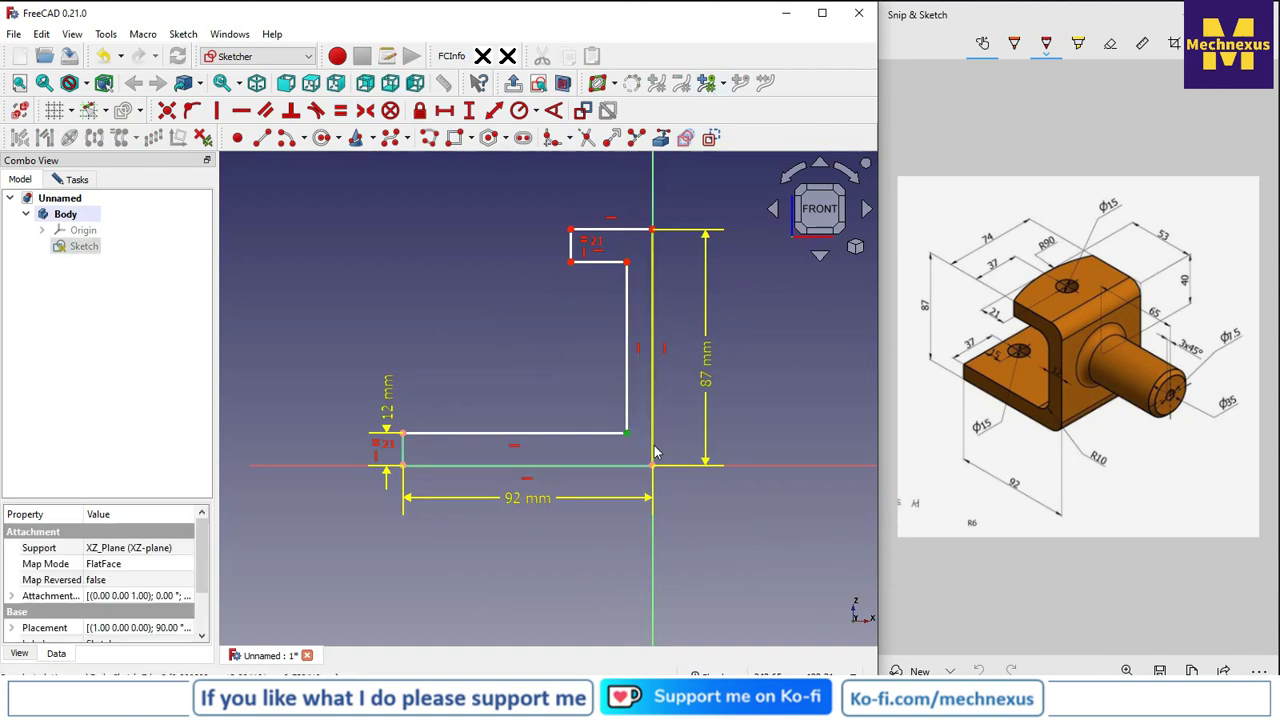
left_click(444, 110)
type("12")
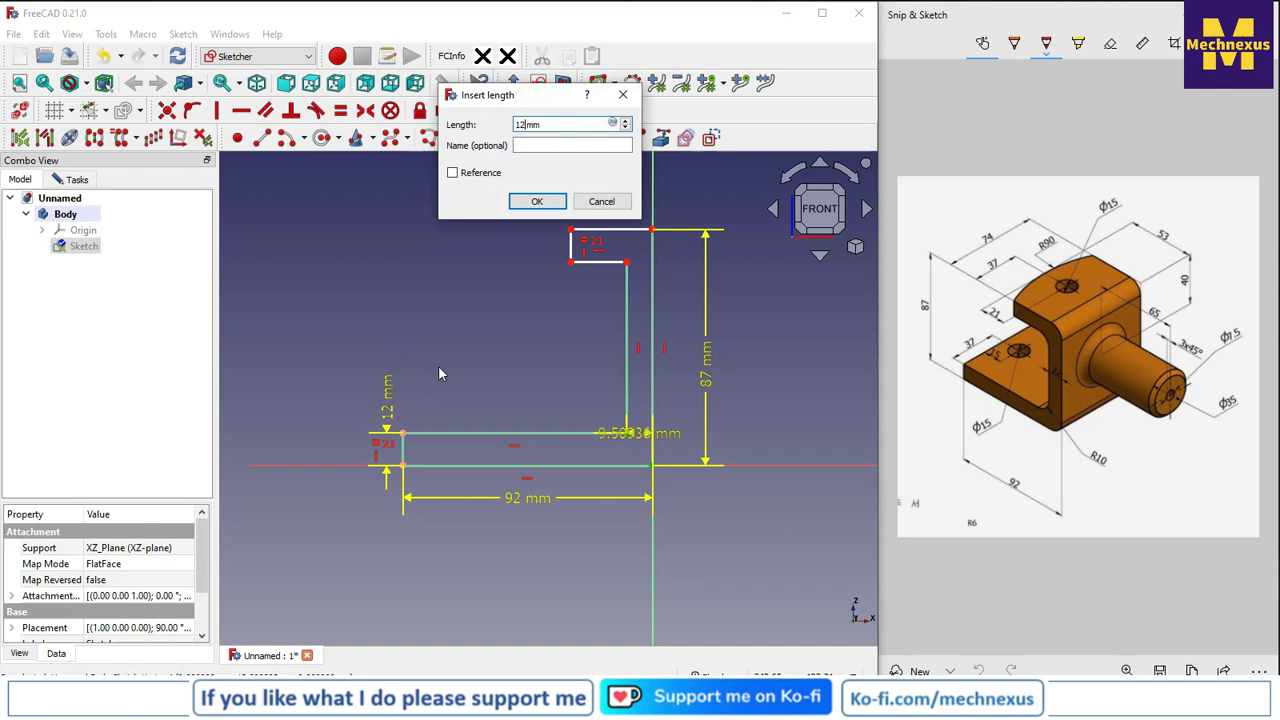
key("Return")
mouse_move(645, 437)
left_mouse_down()
mouse_move(680, 497)
mouse_move(718, 490)
left_mouse_up()
left_click_drag(534, 500, 532, 547)
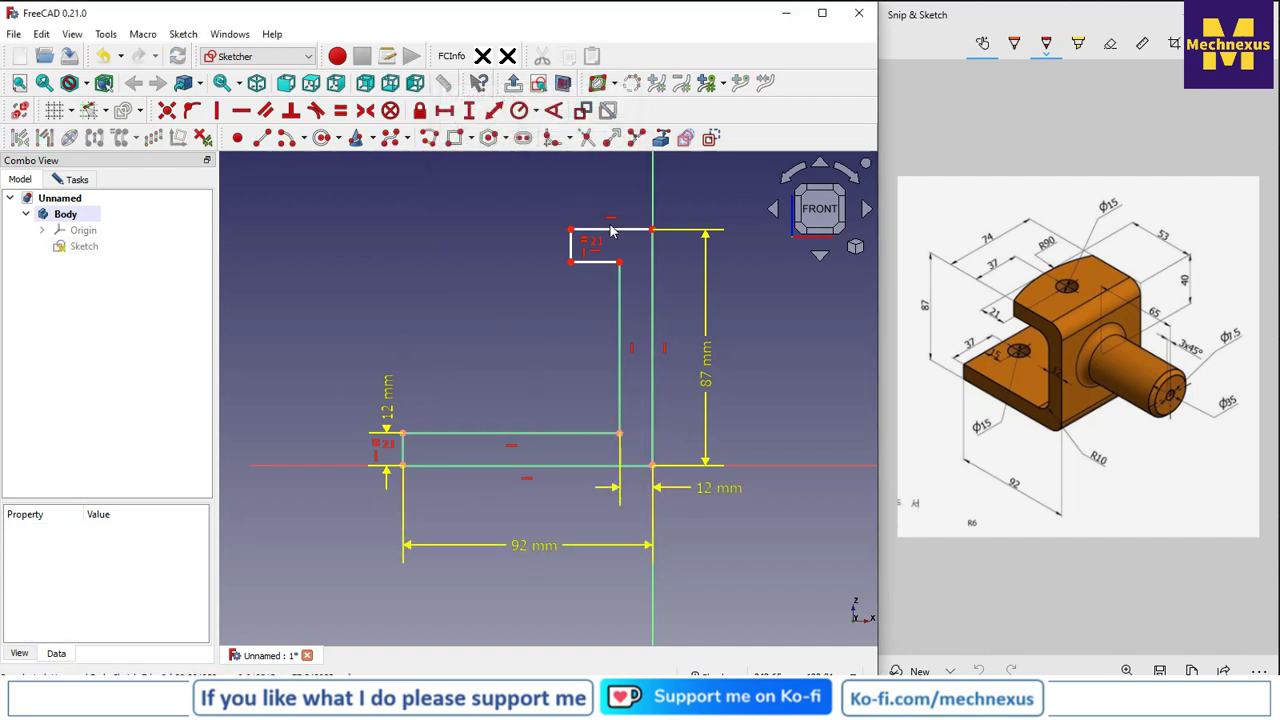
Step: Lengthen the upper flange and constrain its top edge to a horizontal length of 53 mm
mouse_move(574, 255)
left_mouse_down()
mouse_move(516, 252)
mouse_move(535, 255)
left_mouse_up()
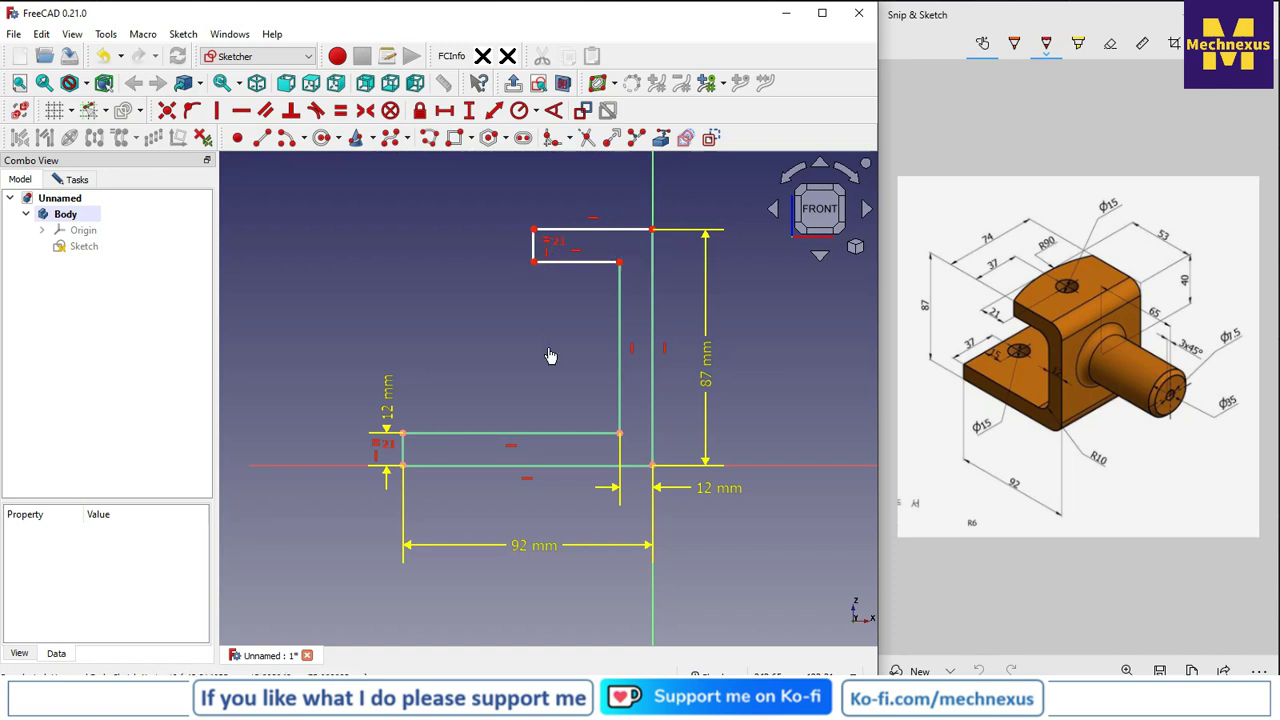
left_click(640, 231)
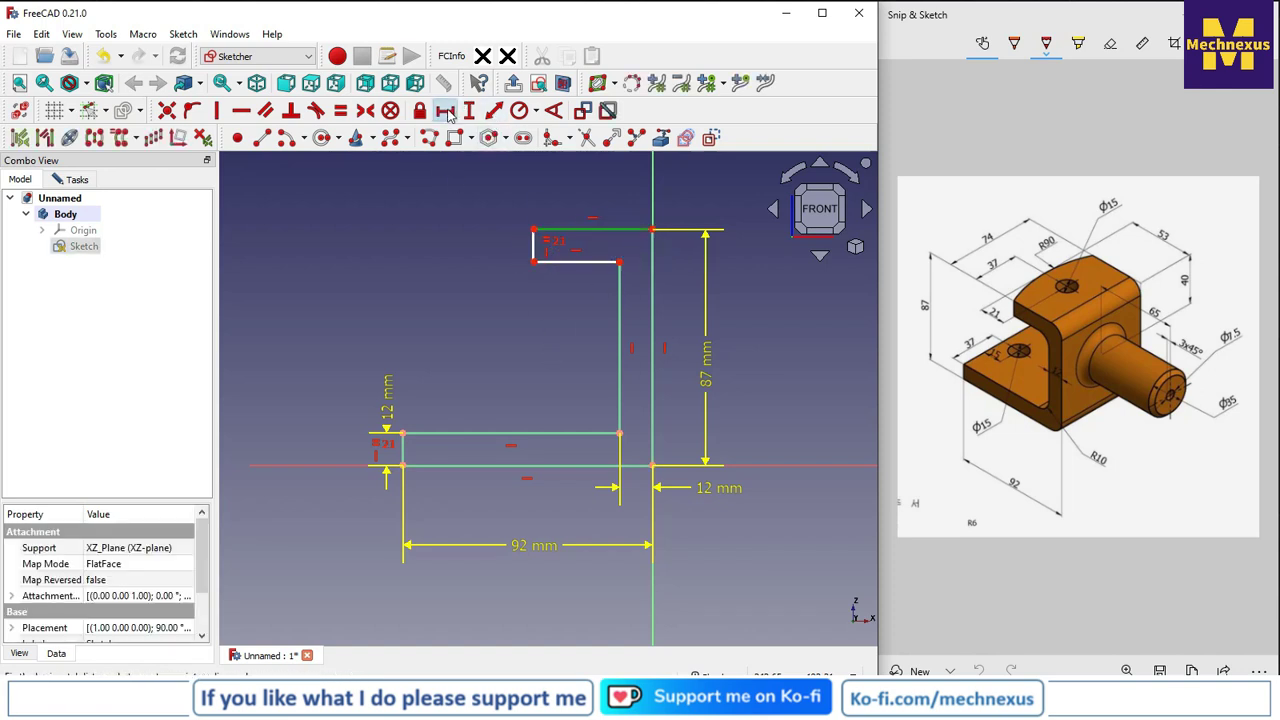
left_click(446, 111)
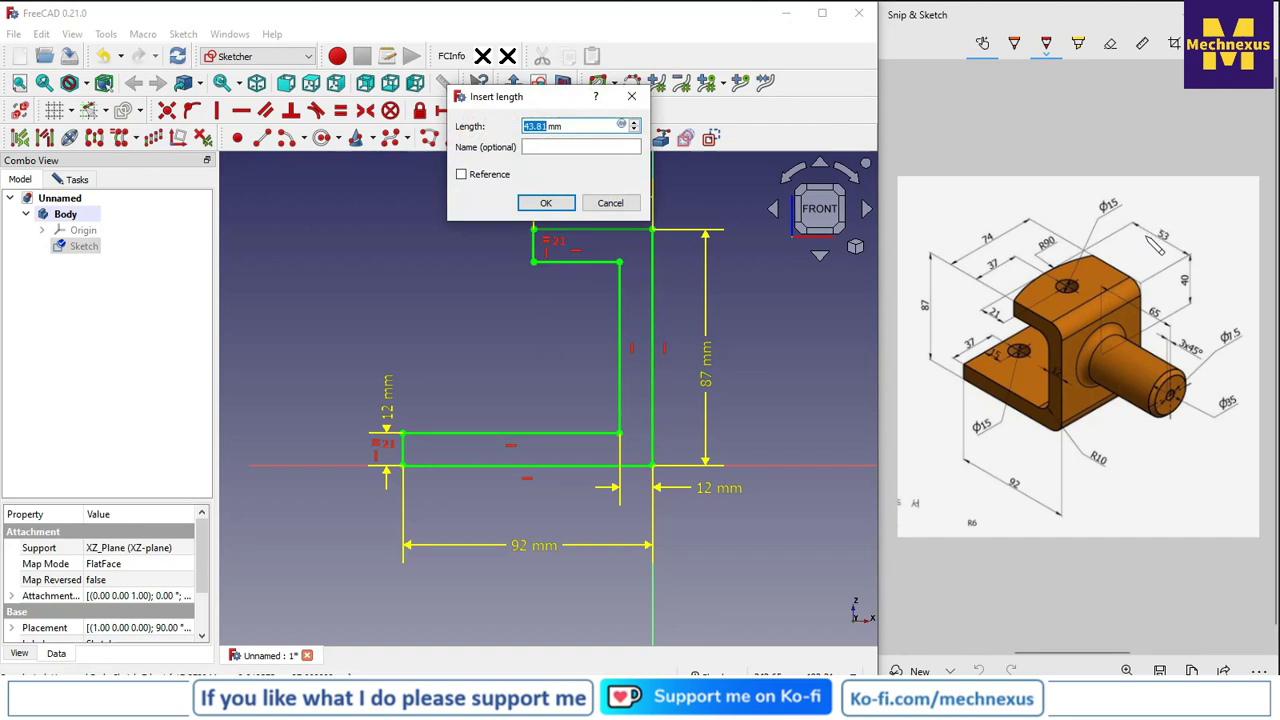
type("53")
key("Return")
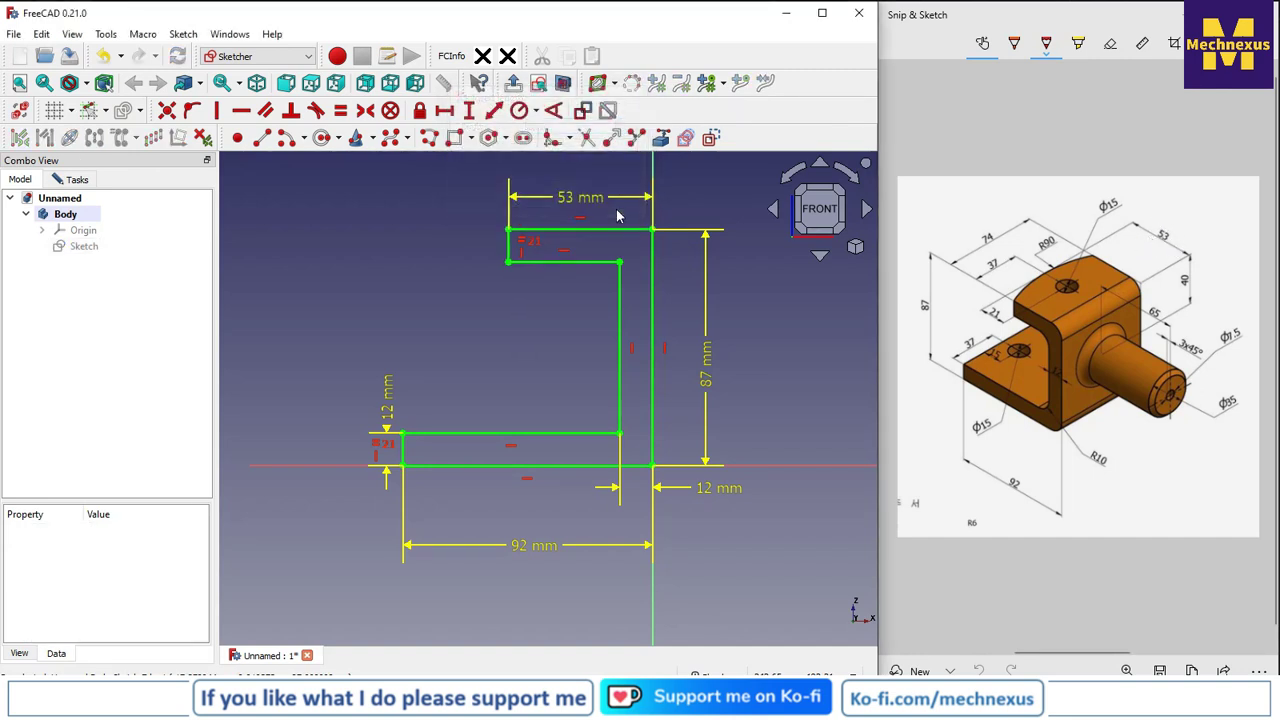
scroll(482, 378, "down", 3)
scroll(522, 388, "up", 3)
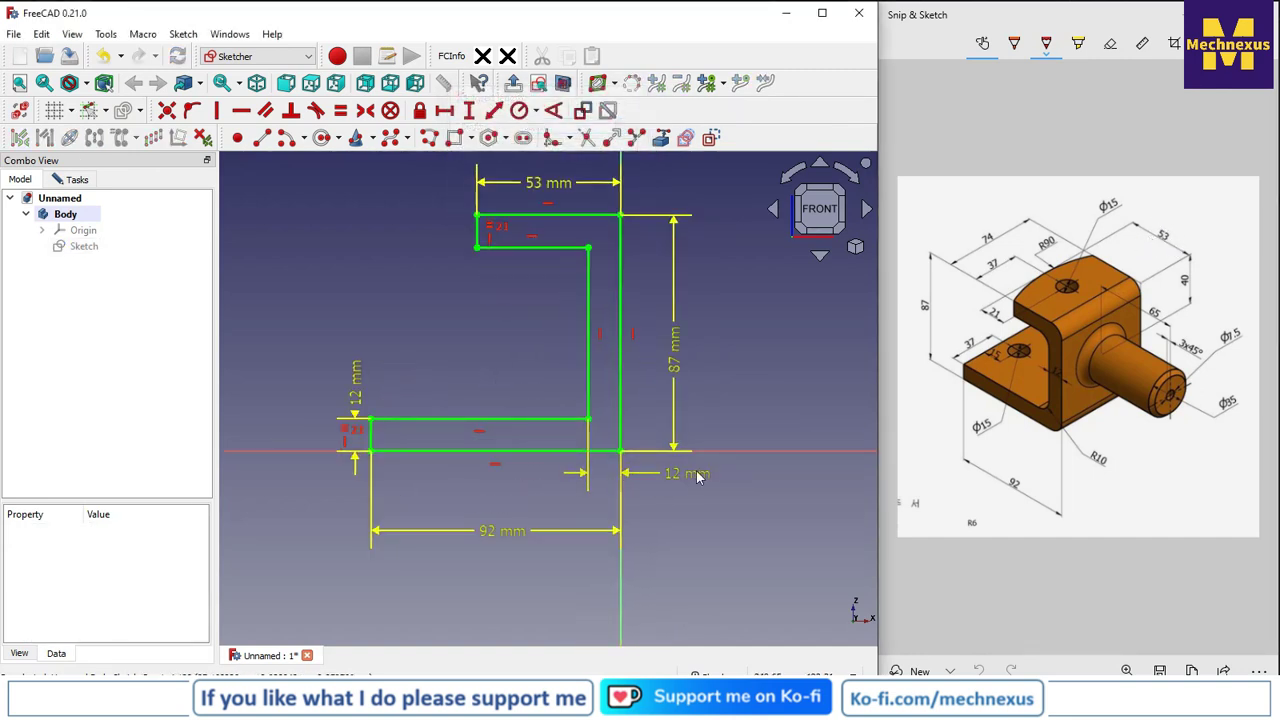
Step: Close the C-shaped profile sketch and return to the Part Design workbench
mouse_move(741, 440)
middle_mouse_down()
mouse_move(620, 506)
mouse_move(671, 520)
mouse_move(517, 505)
middle_mouse_up()
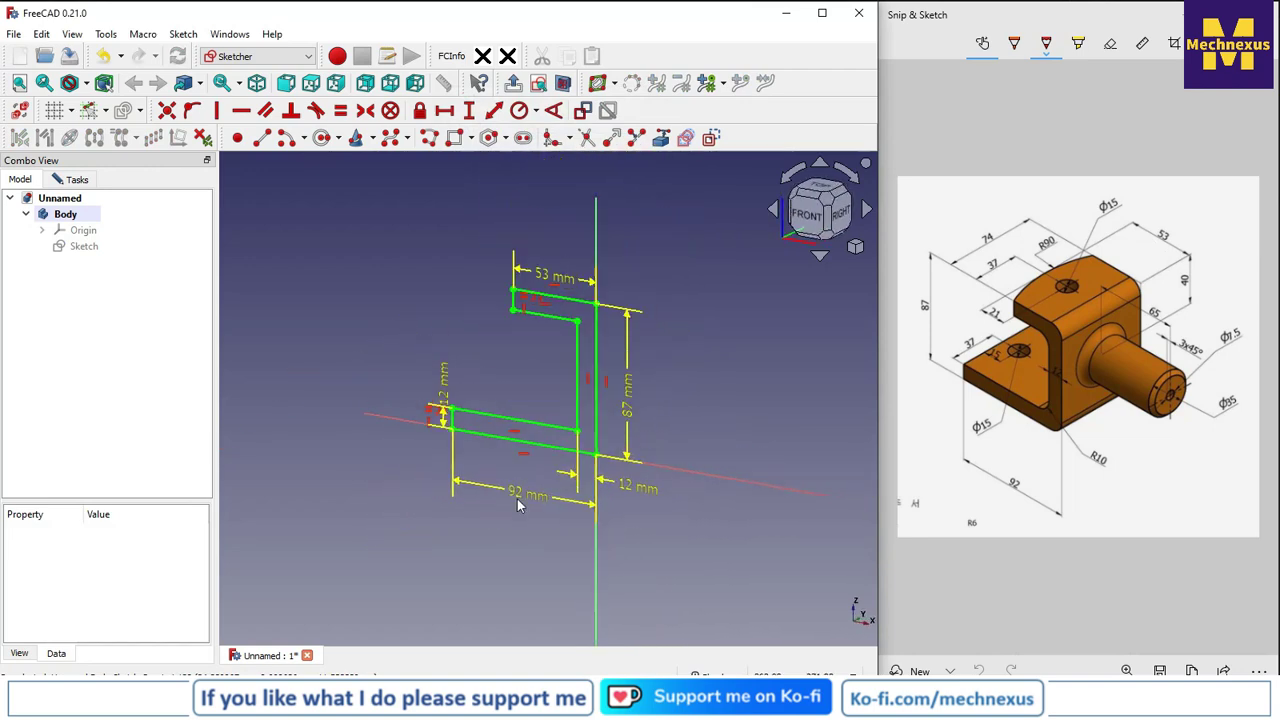
left_click(77, 179)
left_click(99, 212)
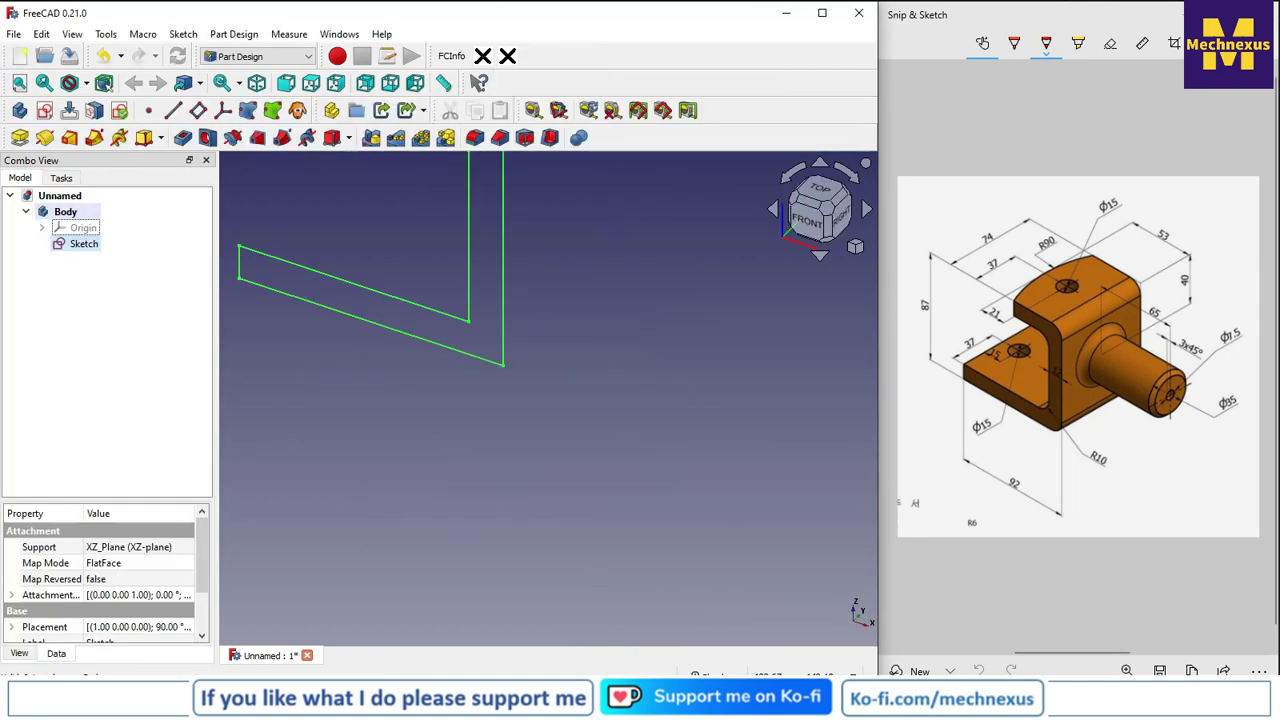
scroll(742, 484, "down", 3)
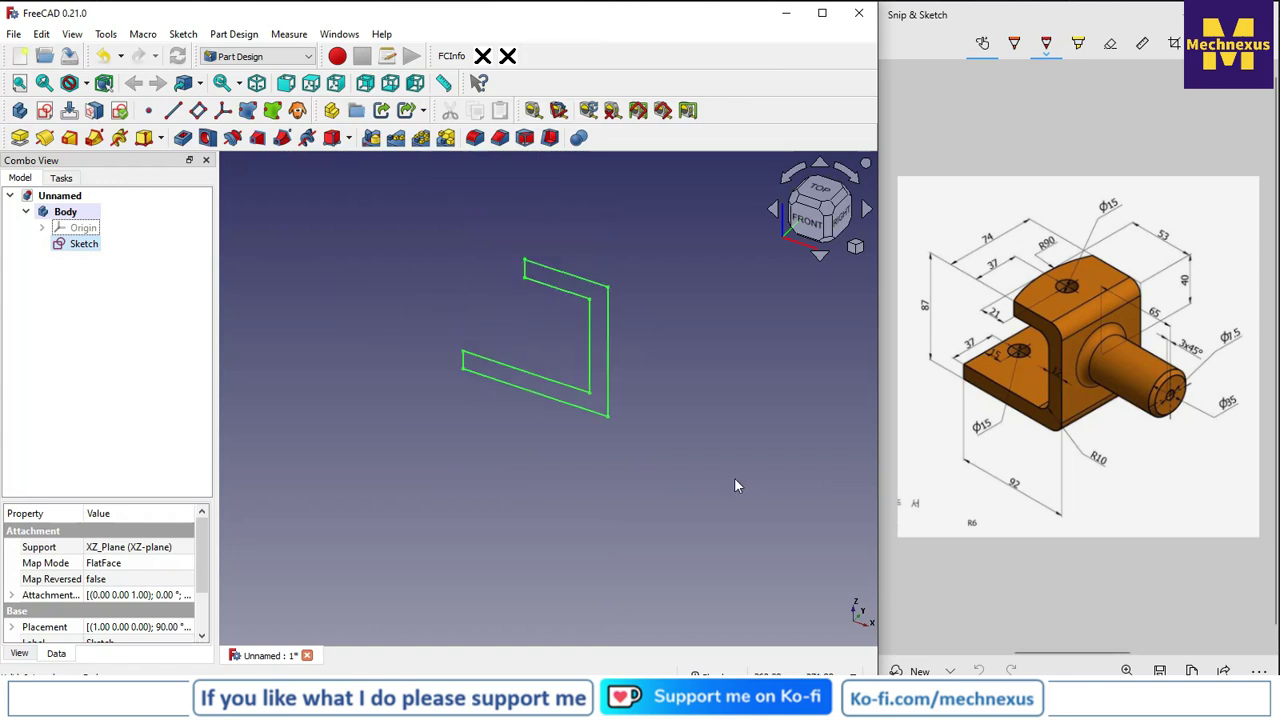
Step: Pad the C-shaped profile 74 mm, symmetric to the sketch plane
left_click(20, 137)
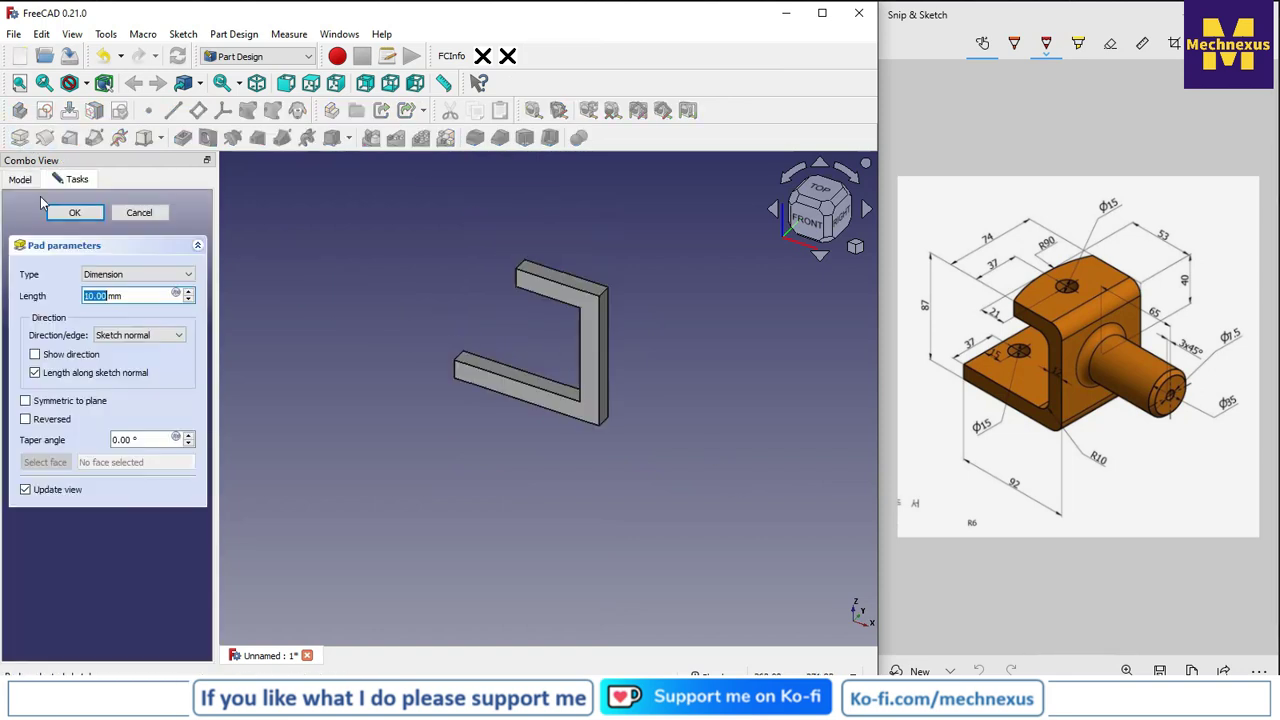
type("74")
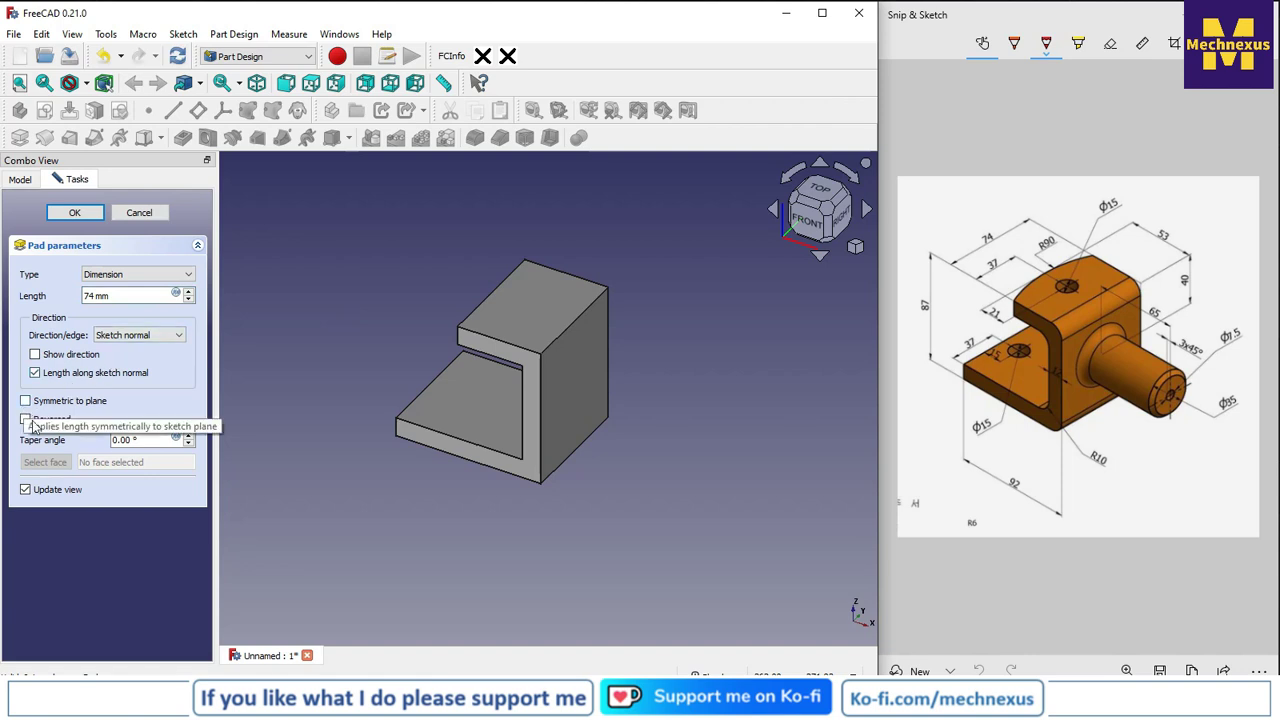
left_click(25, 401)
key("0")
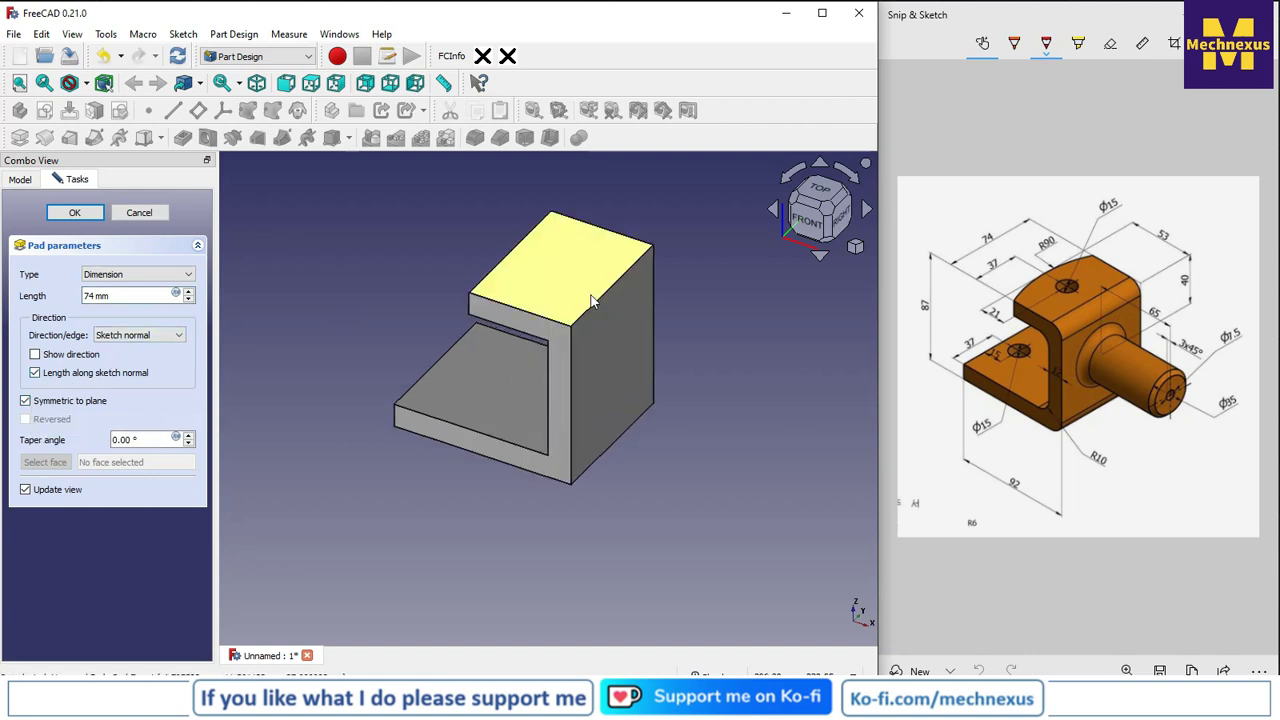
left_click(74, 212)
middle_click_drag(727, 468, 695, 469)
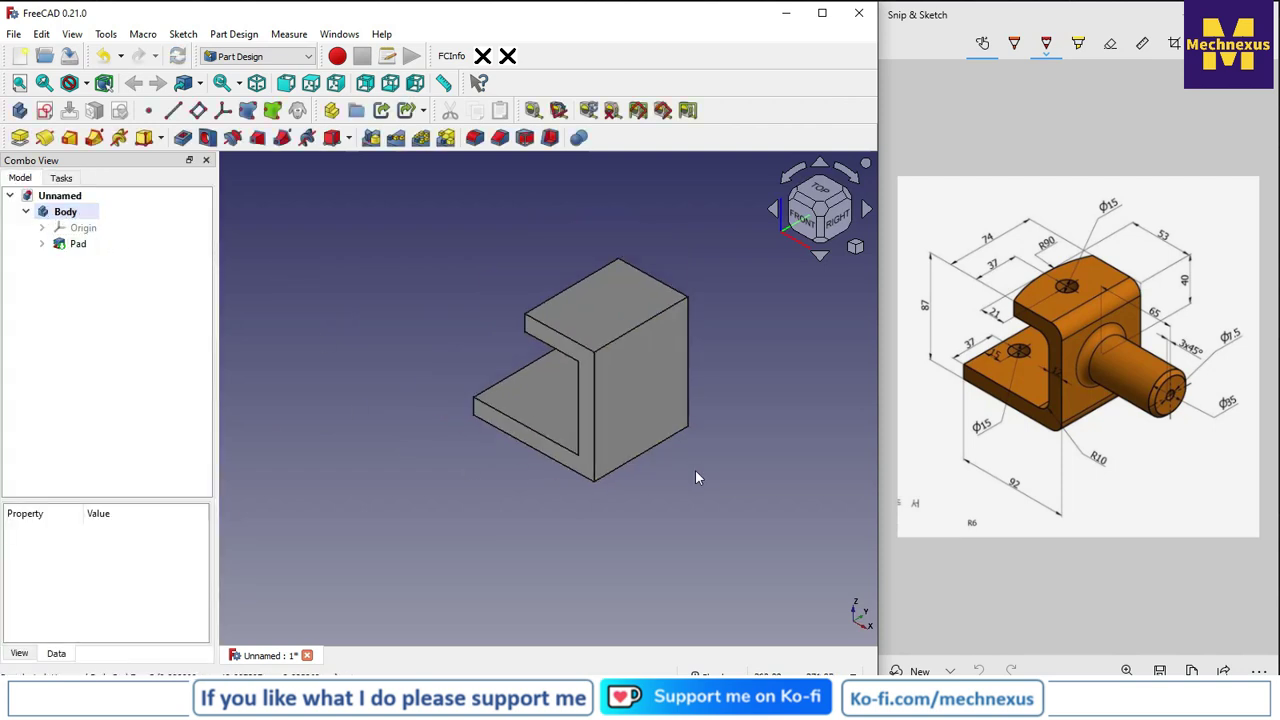
Step: Start a fillet and select the lower inner bend edge and the upper and lower outer bend edges of the bracket
left_click(1022, 314)
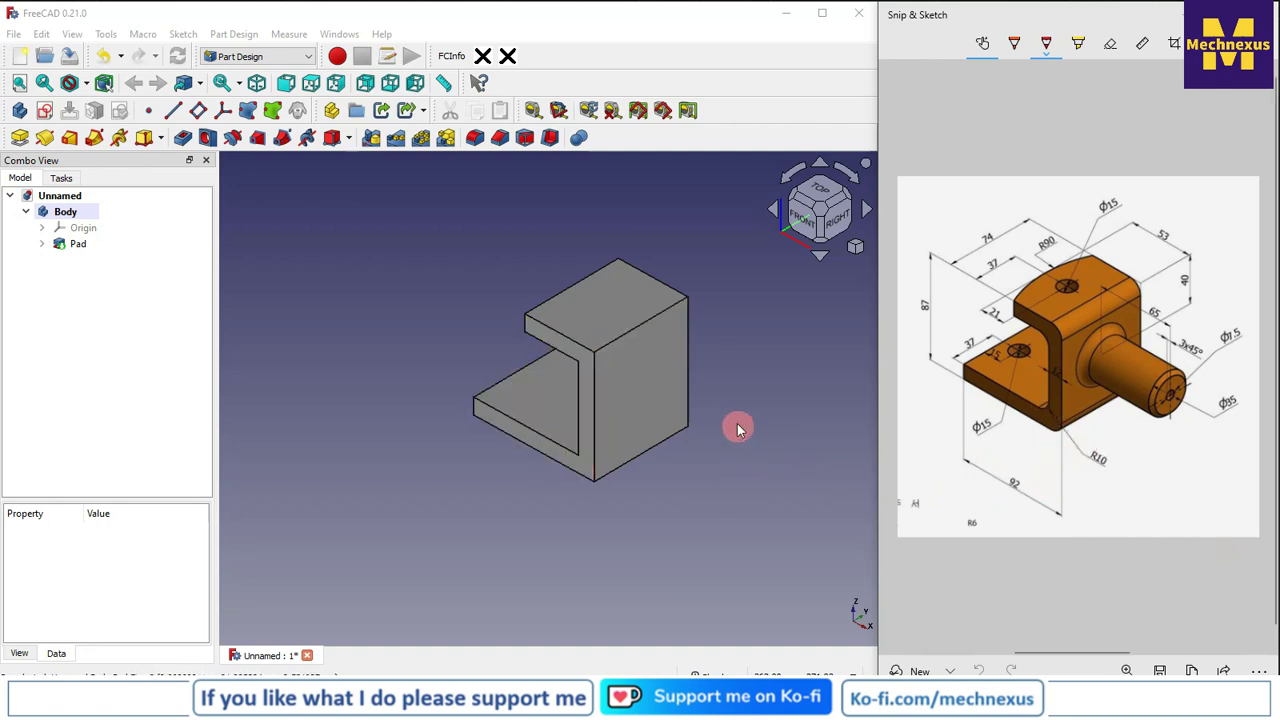
mouse_move(737, 429)
middle_mouse_down()
mouse_move(826, 380)
mouse_move(885, 372)
middle_mouse_up()
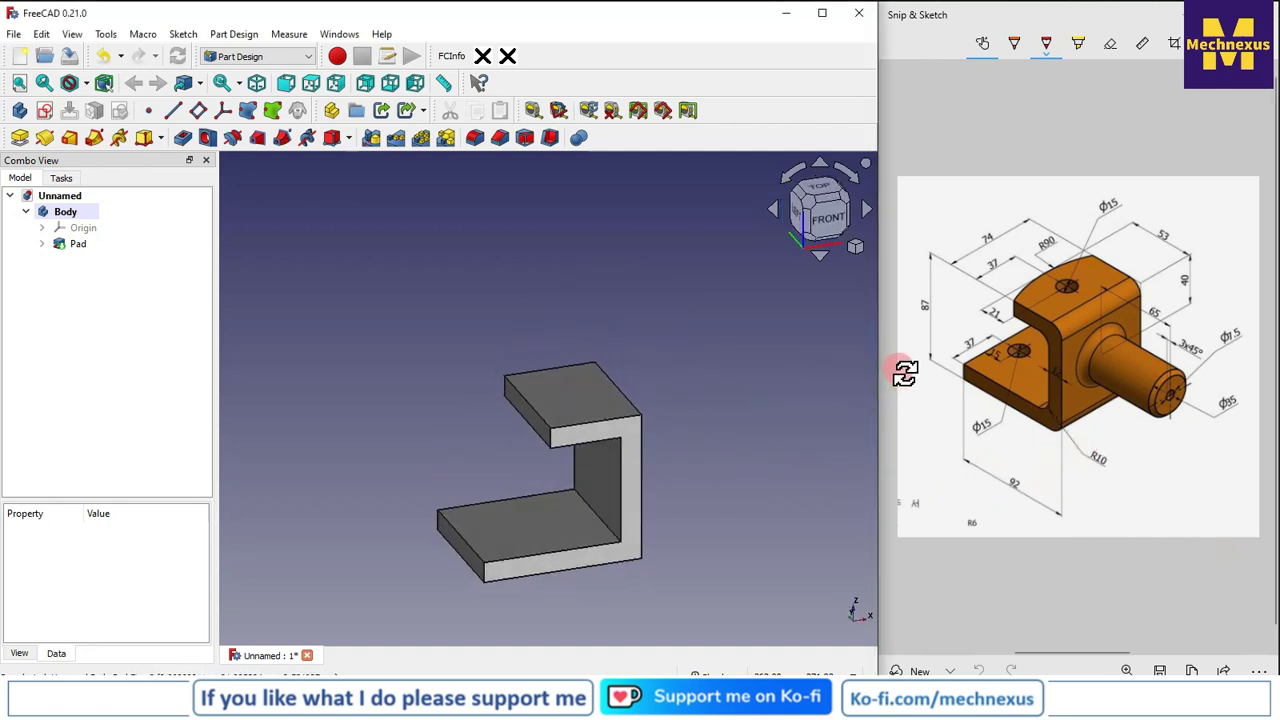
left_click(476, 139)
scroll(610, 545, "up", 5)
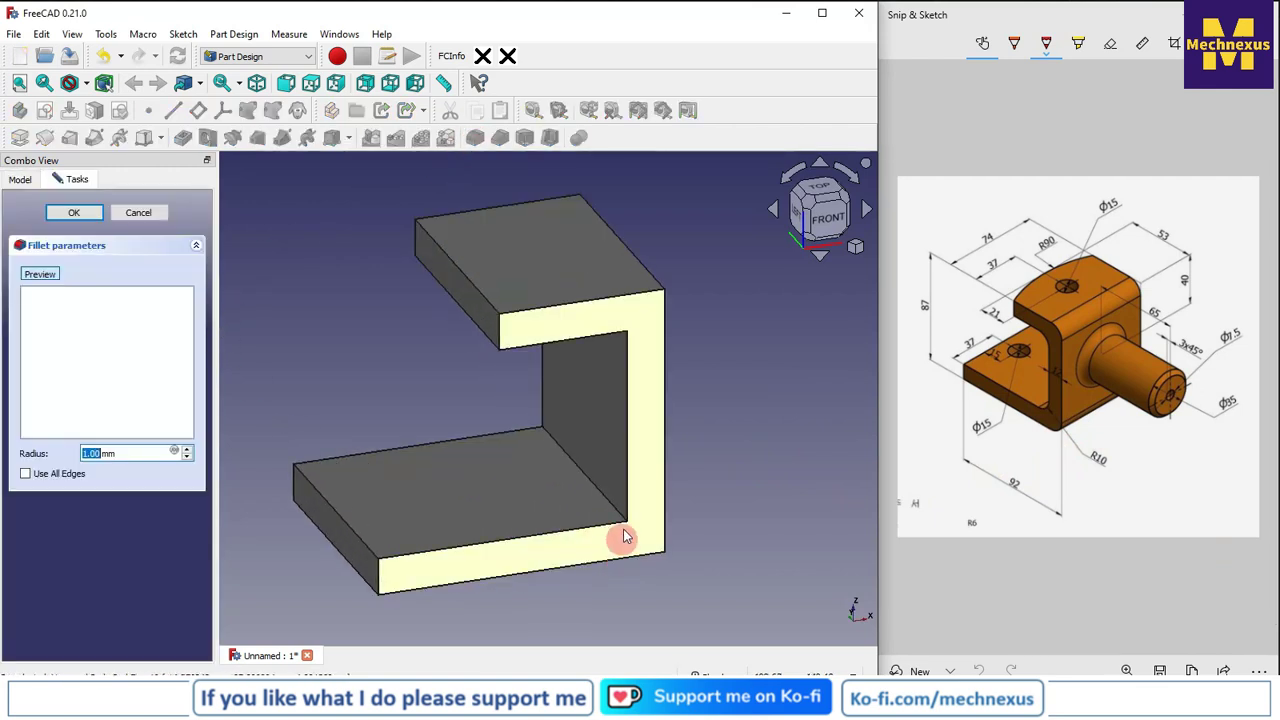
scroll(617, 503, "up", 5)
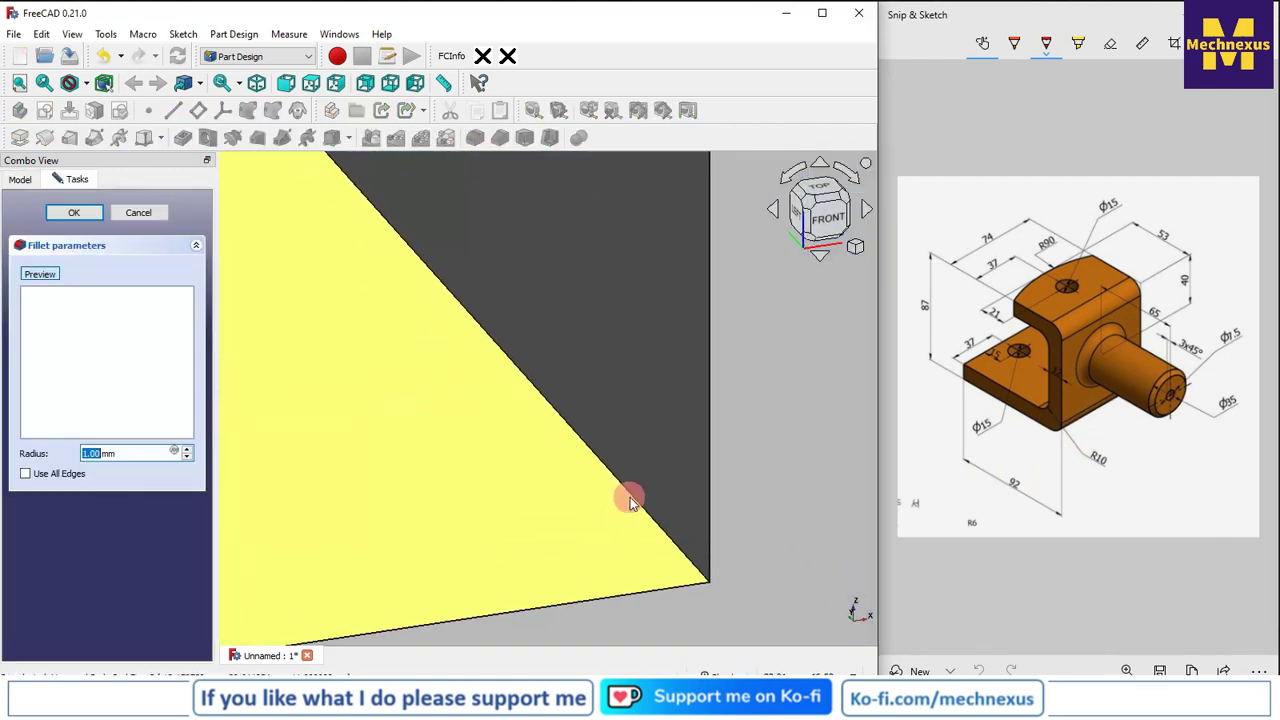
left_click(634, 503)
scroll(651, 526, "down", 10)
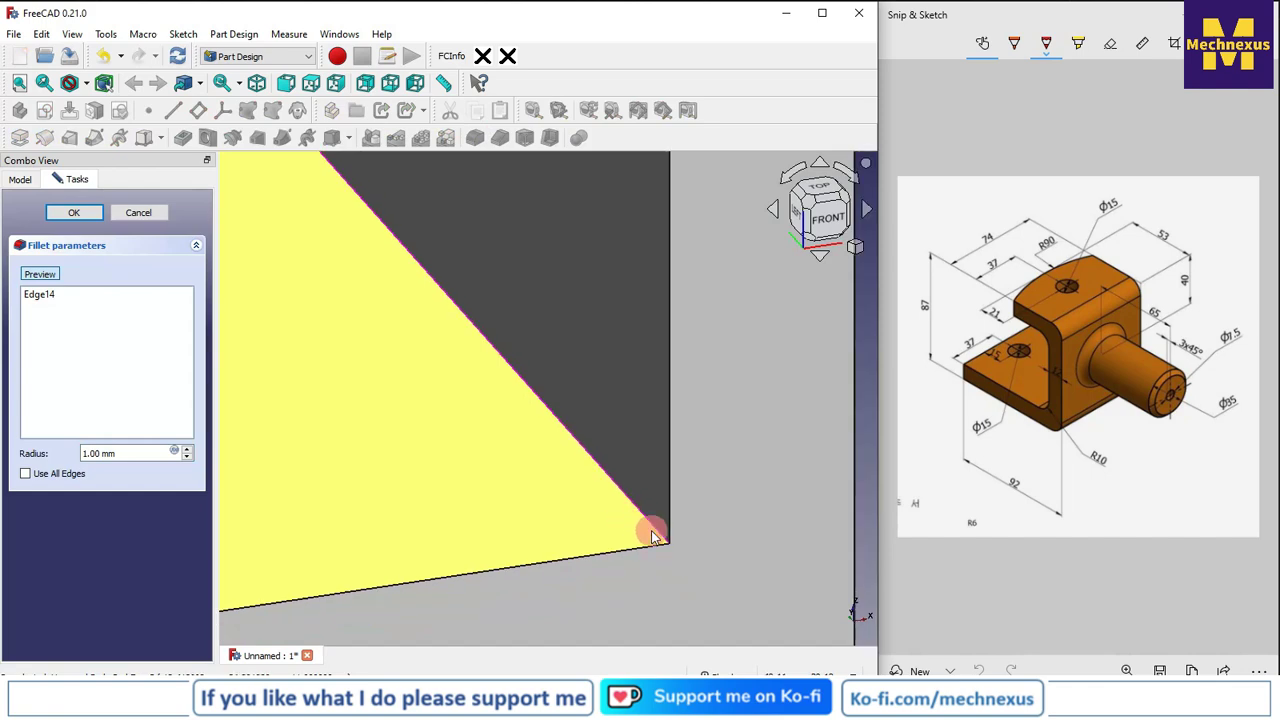
middle_click_drag(655, 541, 737, 594)
left_click(732, 600)
middle_click_drag(514, 534, 706, 277)
left_click(630, 420)
Step: Add the upper inner bend edge to the fillet and apply a 10 mm radius to all four bend edges
middle_click_drag(630, 420, 729, 192)
middle_click_drag(594, 357, 593, 311)
scroll(600, 312, "up", 5)
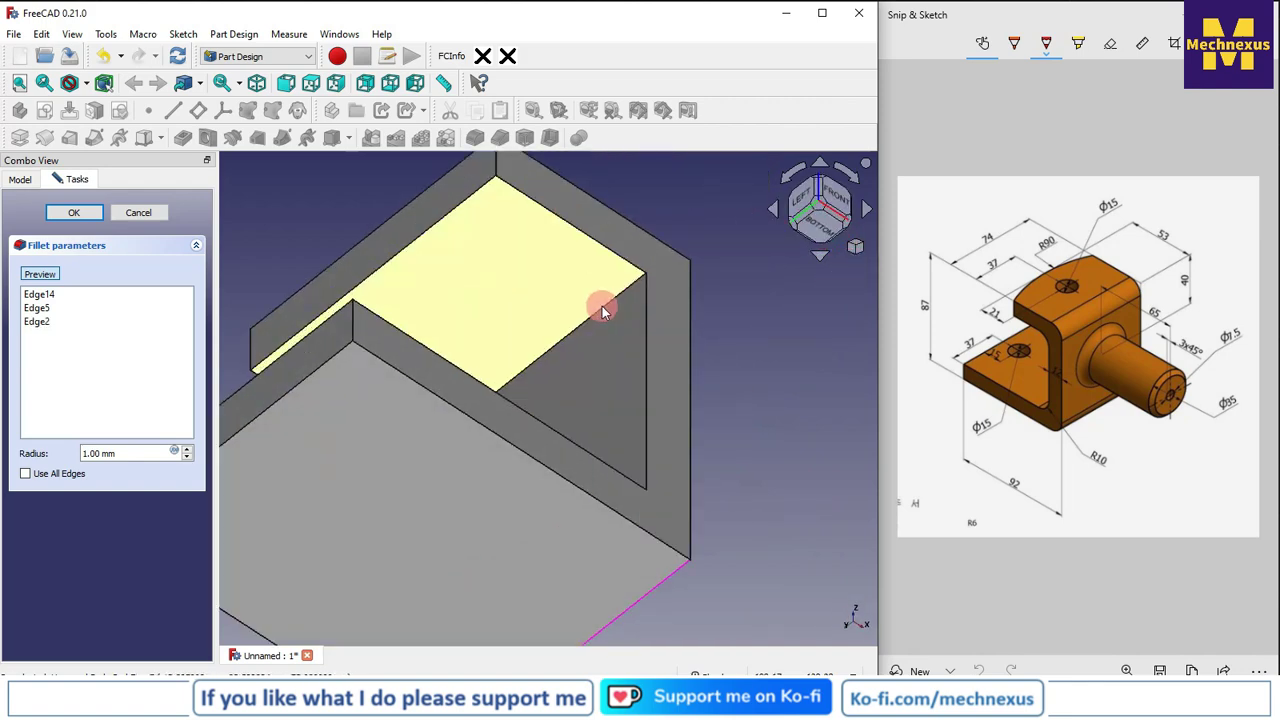
left_click(610, 308)
scroll(588, 340, "down", 5)
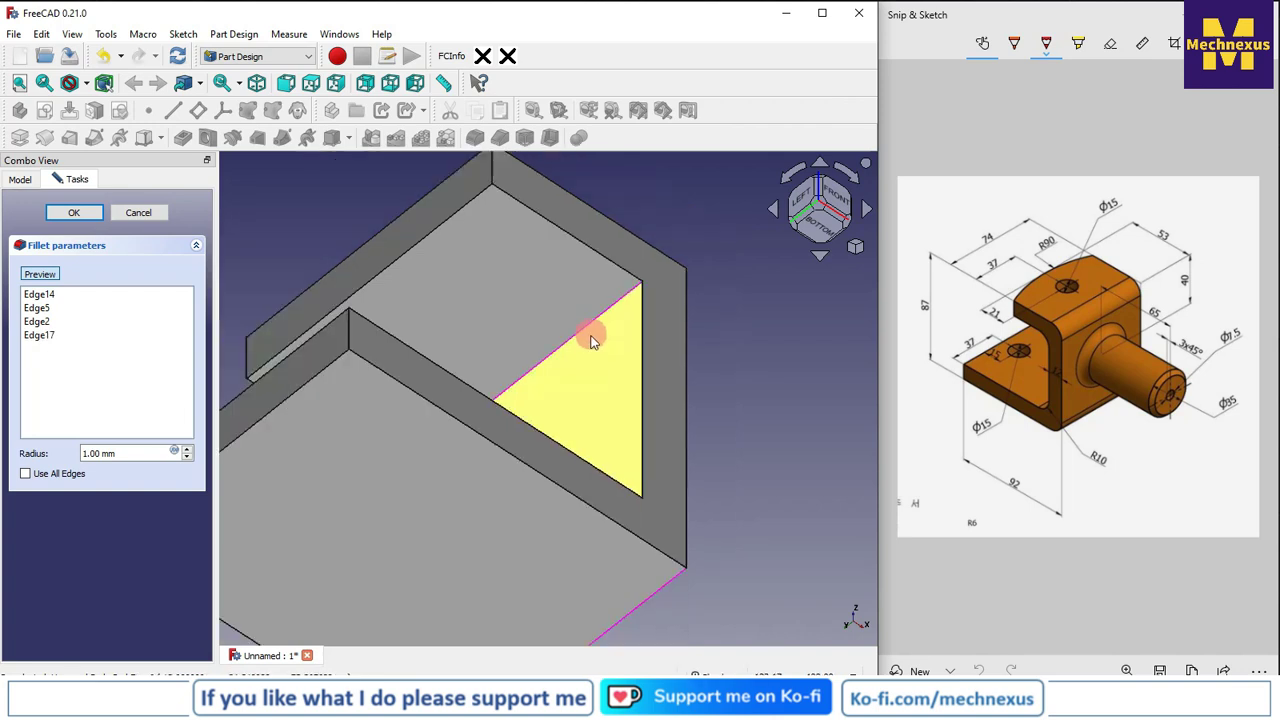
middle_click_drag(586, 348, 566, 457)
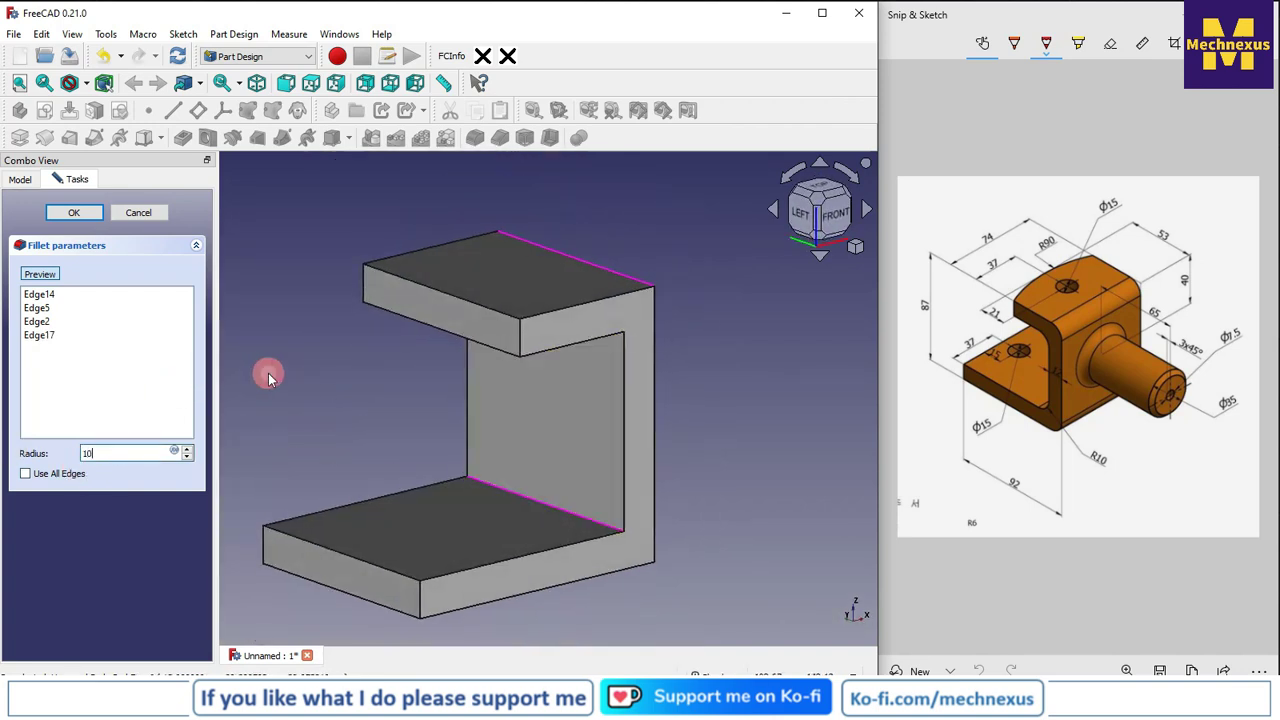
left_click(78, 213)
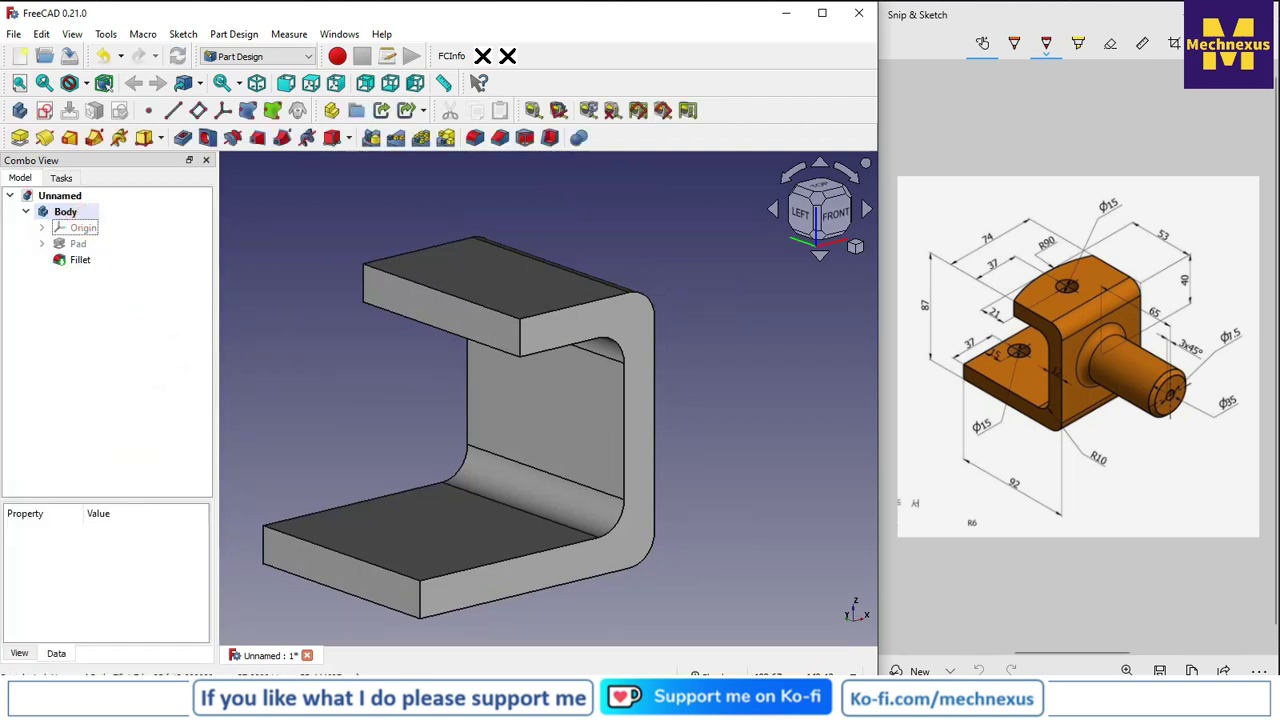
Step: Create a new sketch on the top face of the bracket's upper flange
middle_click_drag(471, 380, 343, 394)
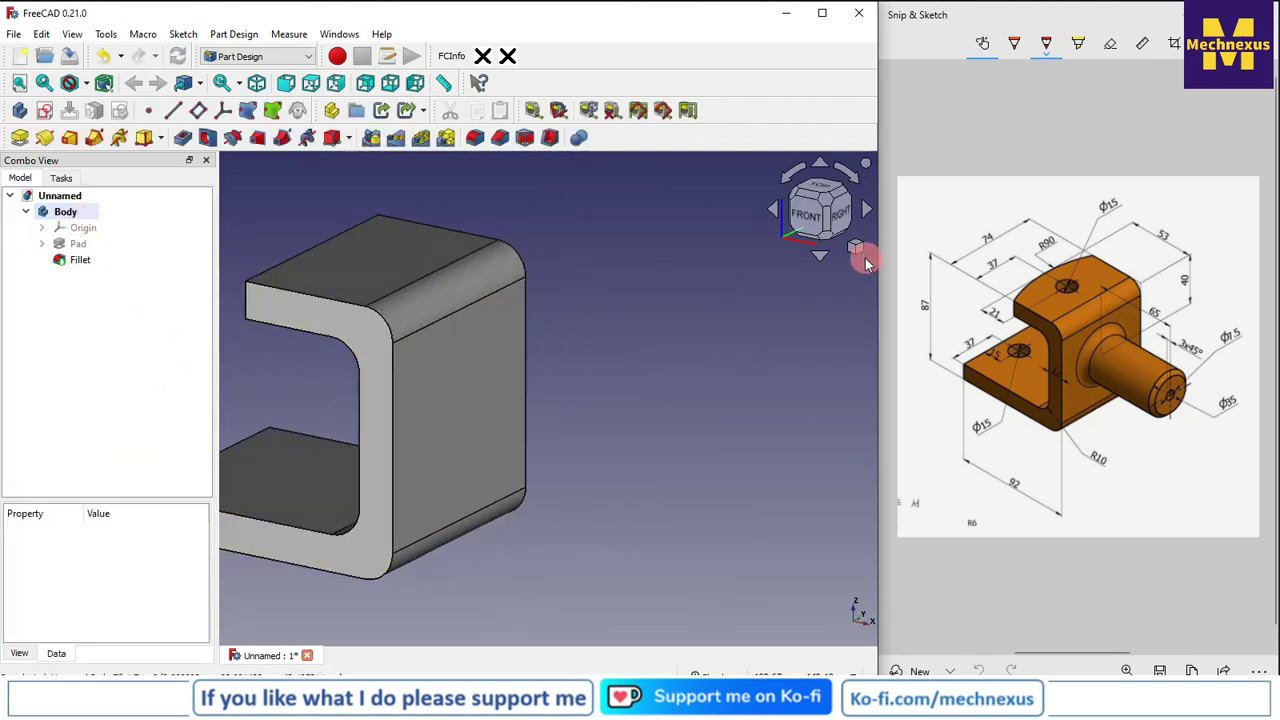
left_click(856, 246)
left_click(900, 296)
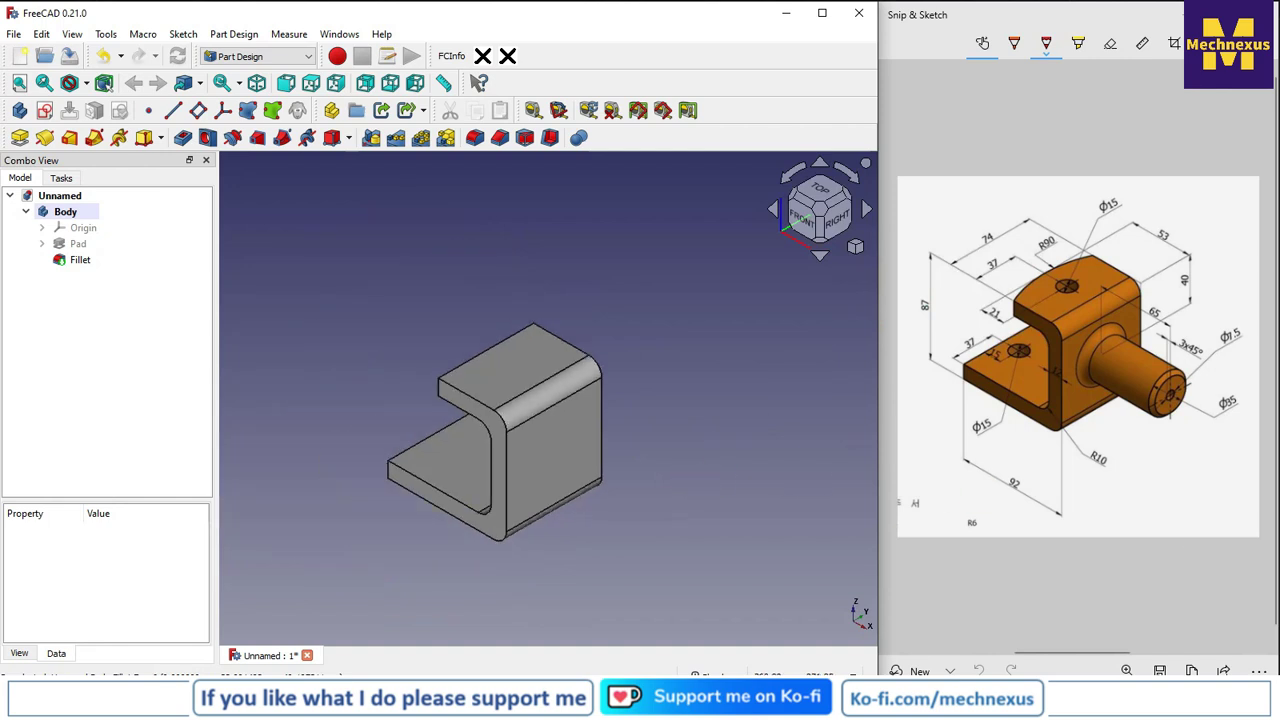
left_click(508, 363)
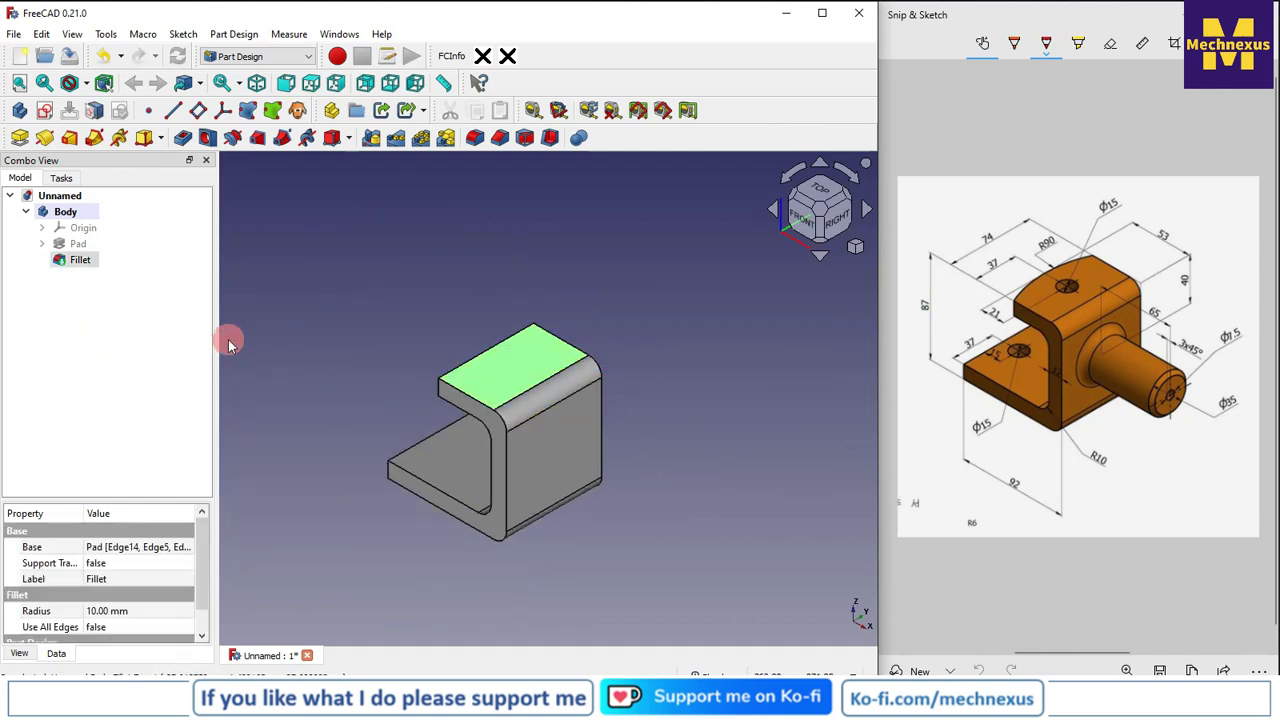
left_click(47, 112)
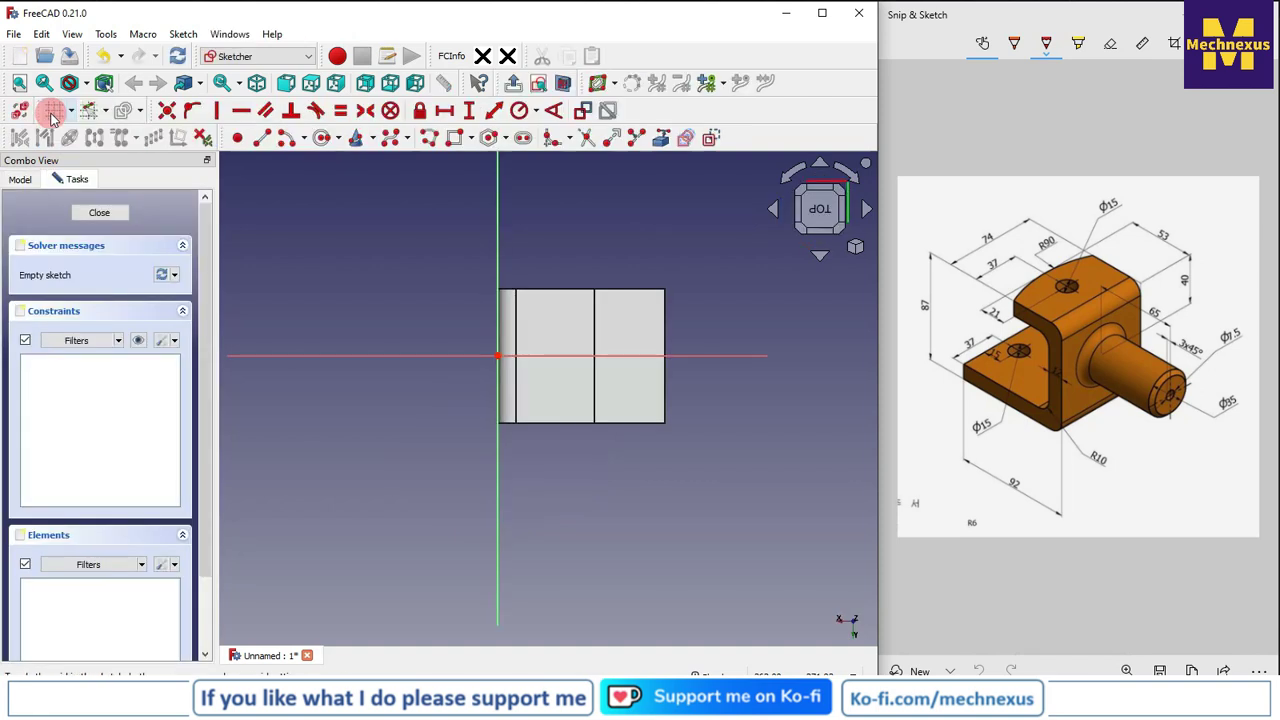
Step: Reference the upper flange's free end edge and one adjoining side edge as external geometry in the sketch
left_click(853, 250)
left_click(875, 291)
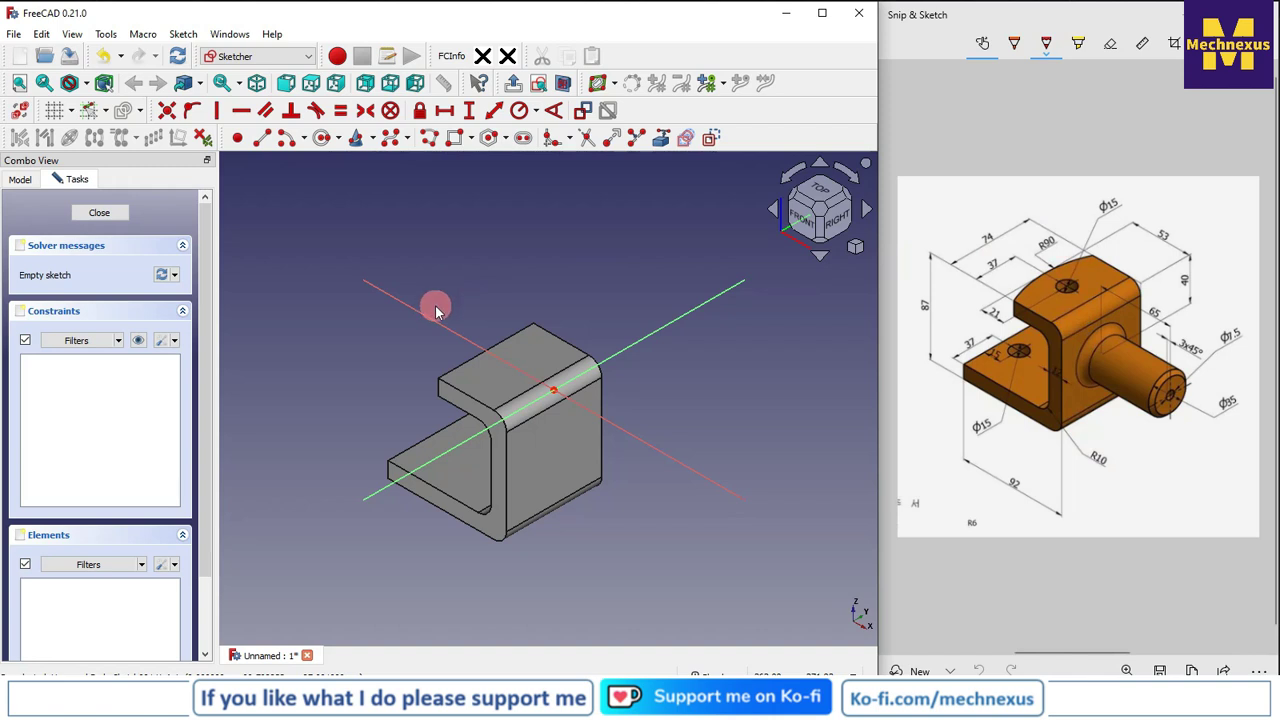
left_click(818, 193)
left_click(854, 181)
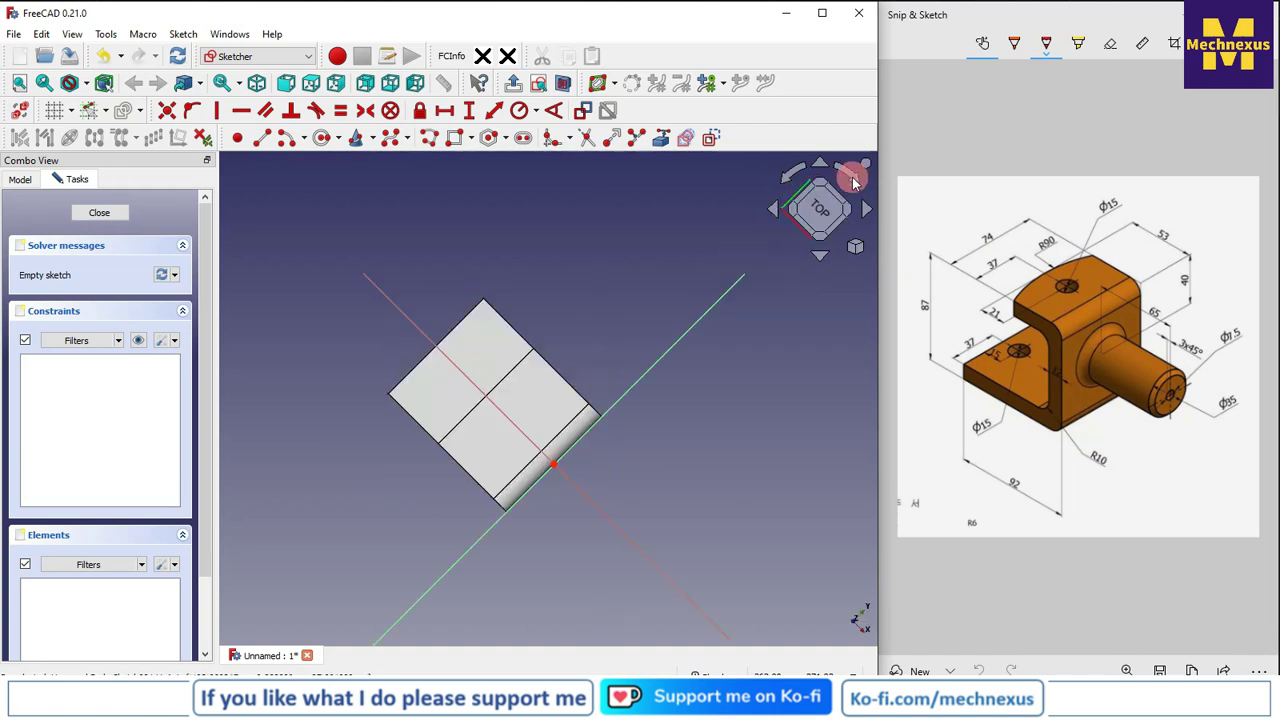
key("v")
key("f")
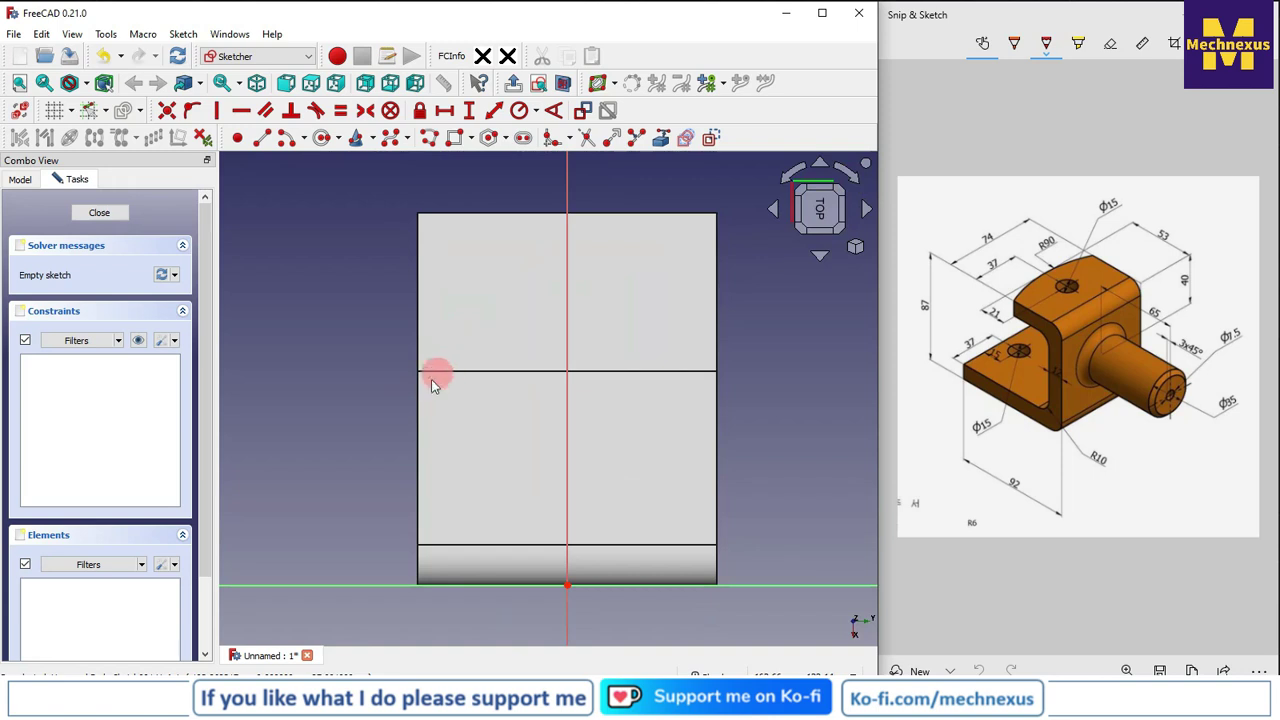
left_click(661, 137)
left_click(484, 370)
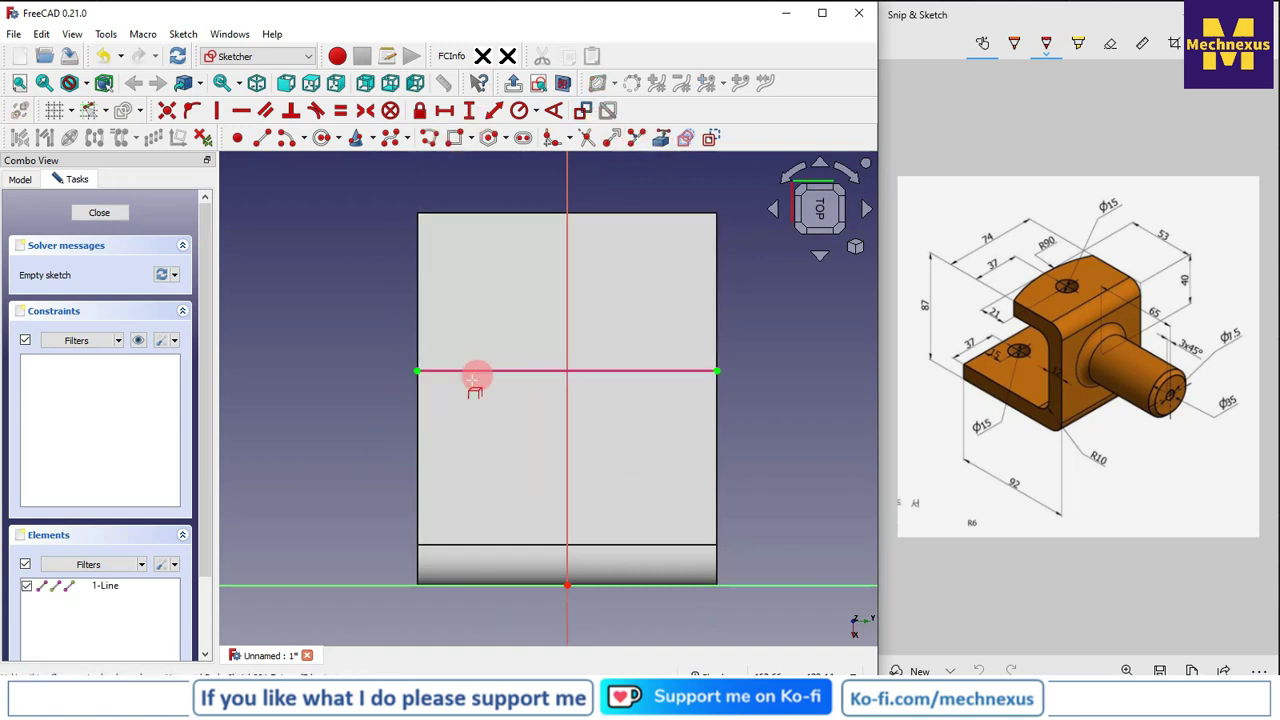
left_click(393, 425)
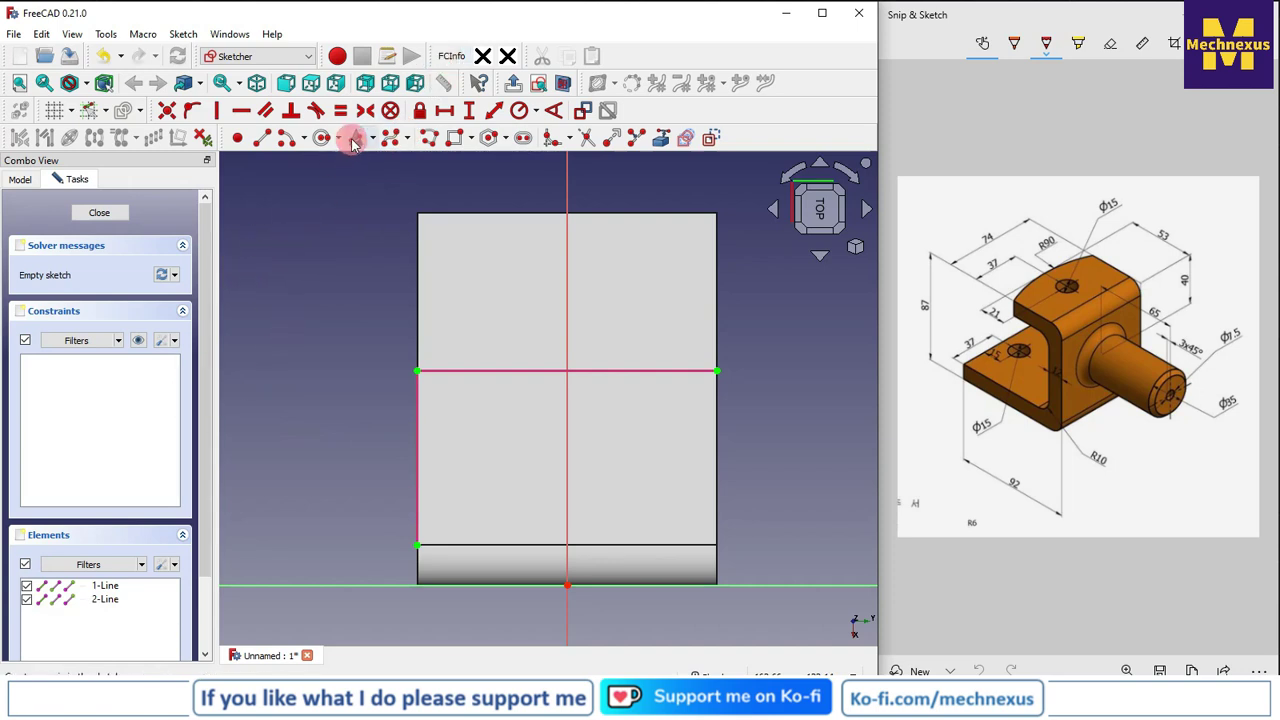
Step: Draw a three-point arc of about 35 mm radius from the referenced side edge to the referenced end edge
left_click(306, 140)
left_click(325, 174)
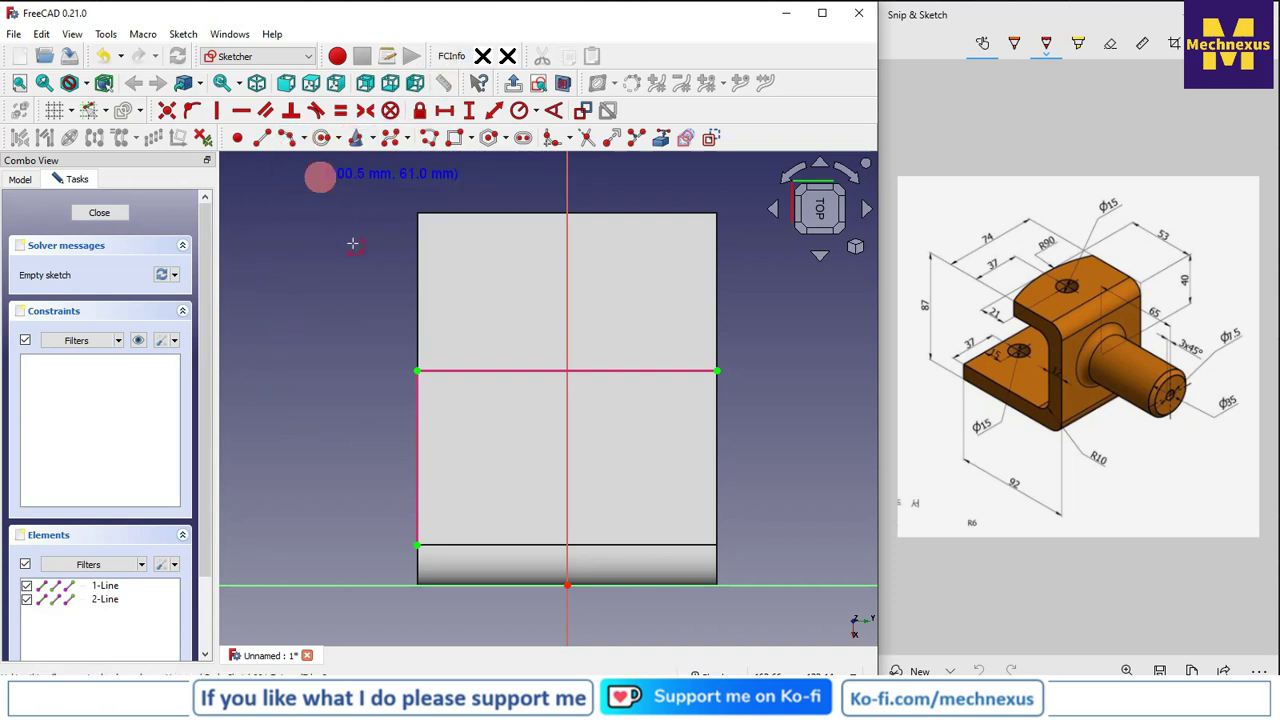
left_click(420, 428)
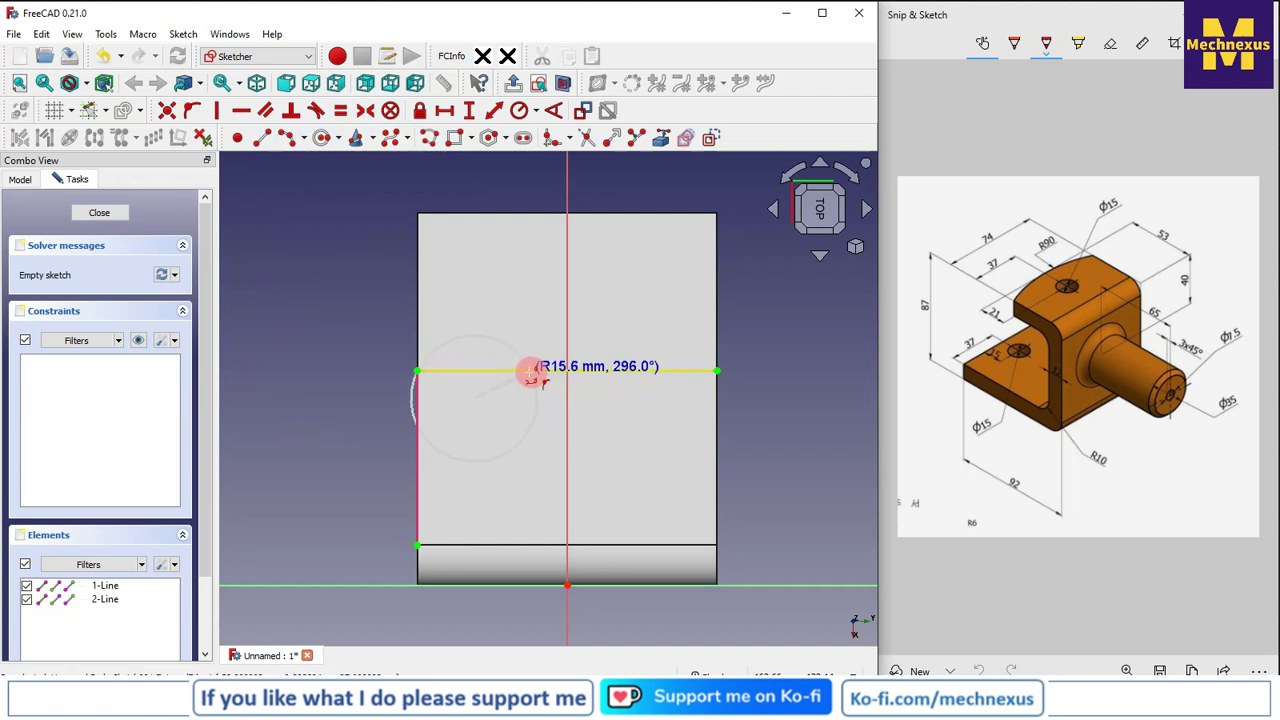
left_click(465, 388)
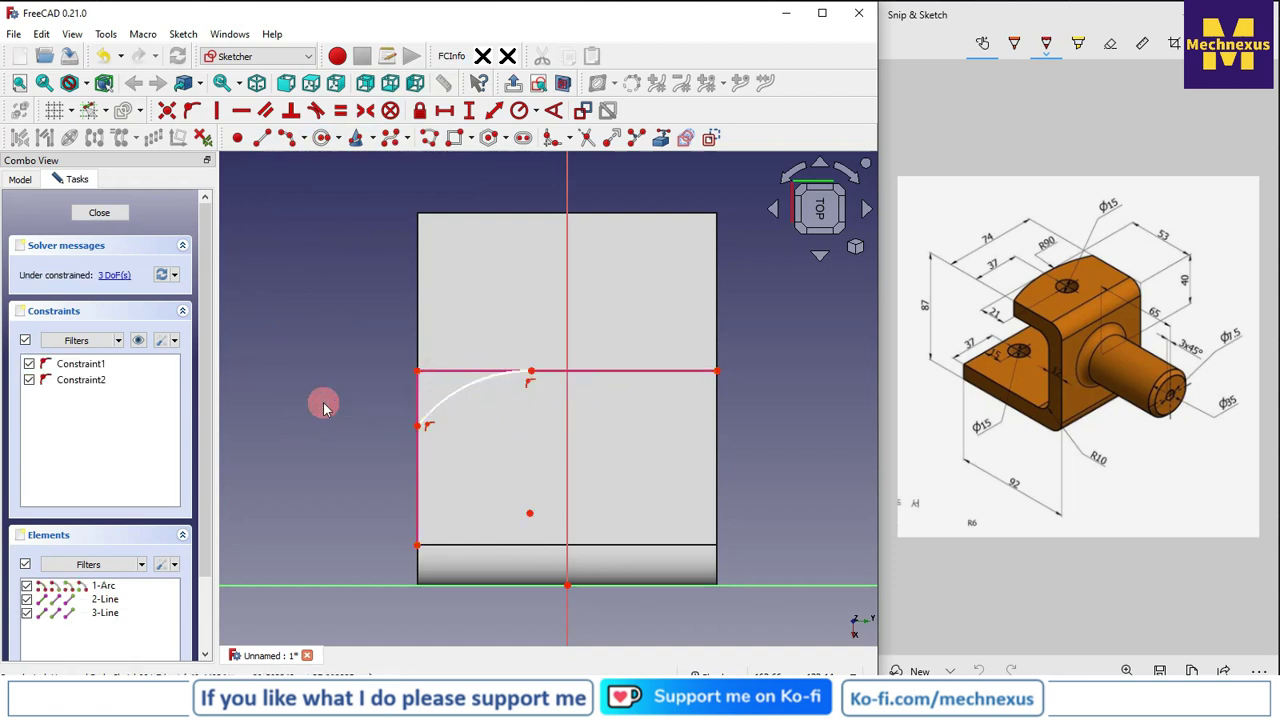
Step: Constrain the arc's radius to 90 mm
left_click(463, 392)
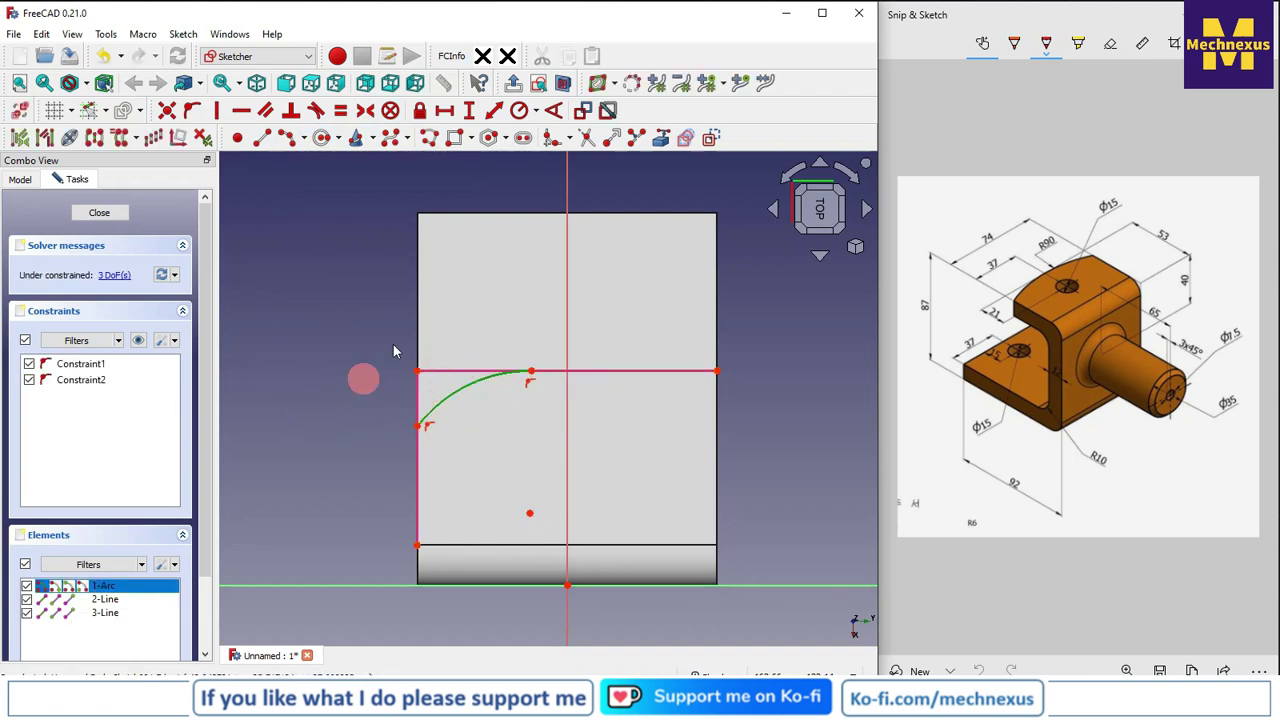
left_click(519, 111)
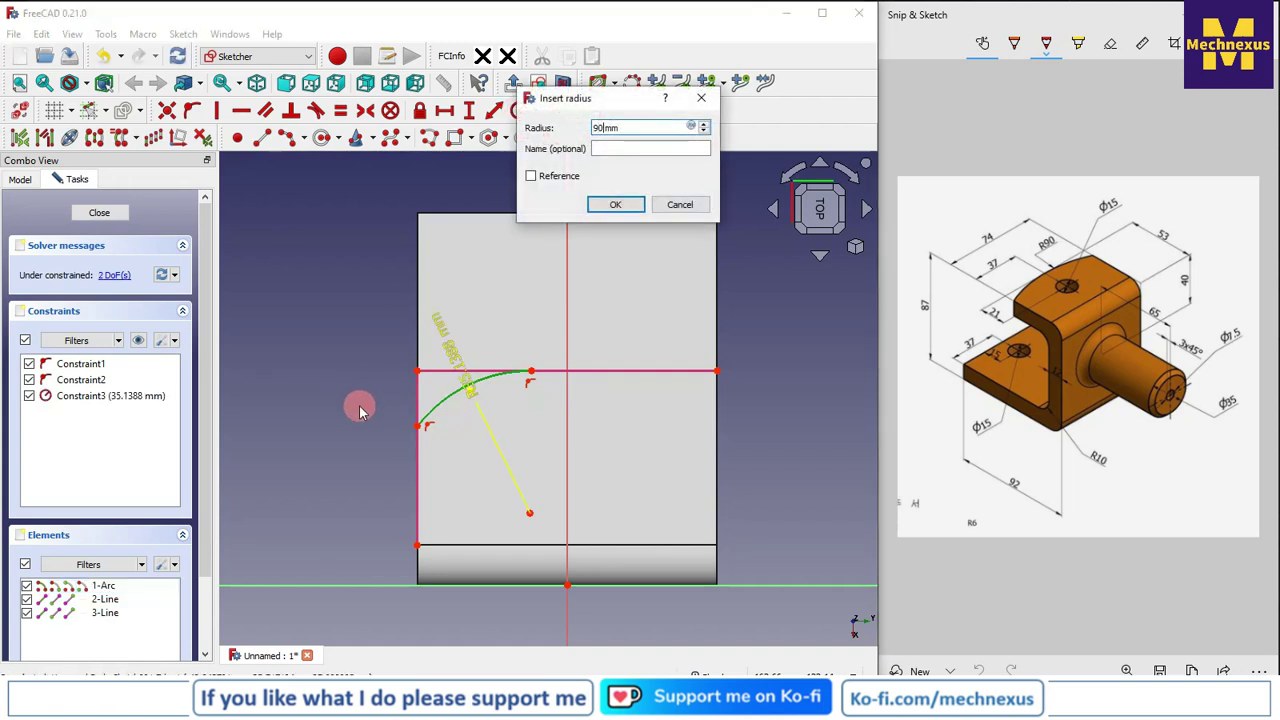
key("Return")
Step: Close the corner profile with two lines running from the arc's outer end through the flange corner to its inner end
scroll(465, 340, "up", 3)
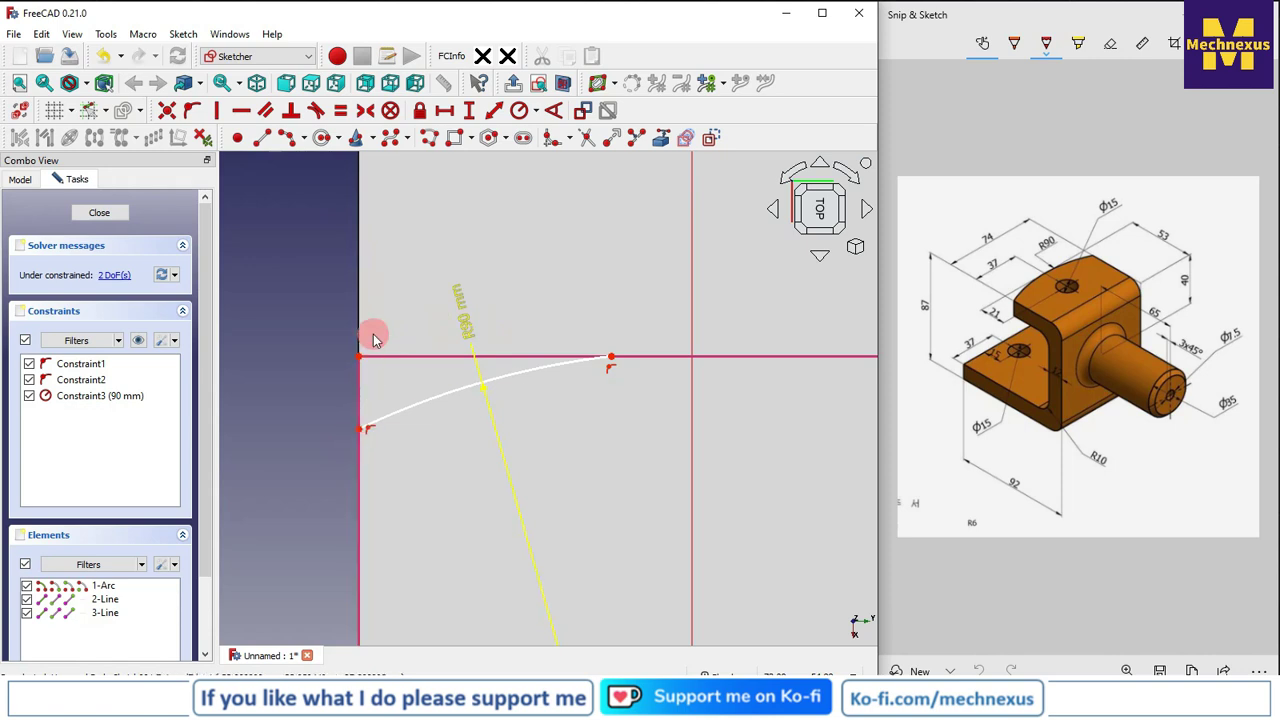
scroll(372, 338, "down", 3)
scroll(372, 338, "down", 2)
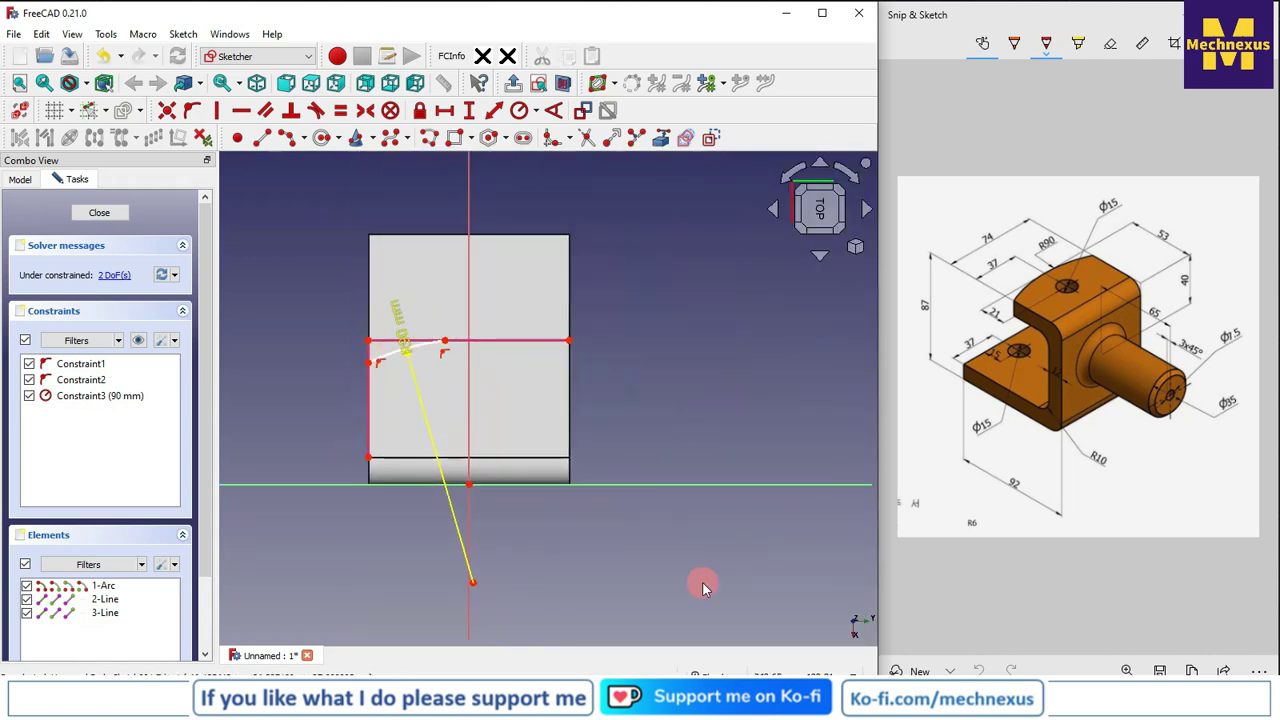
scroll(368, 360, "up", 5)
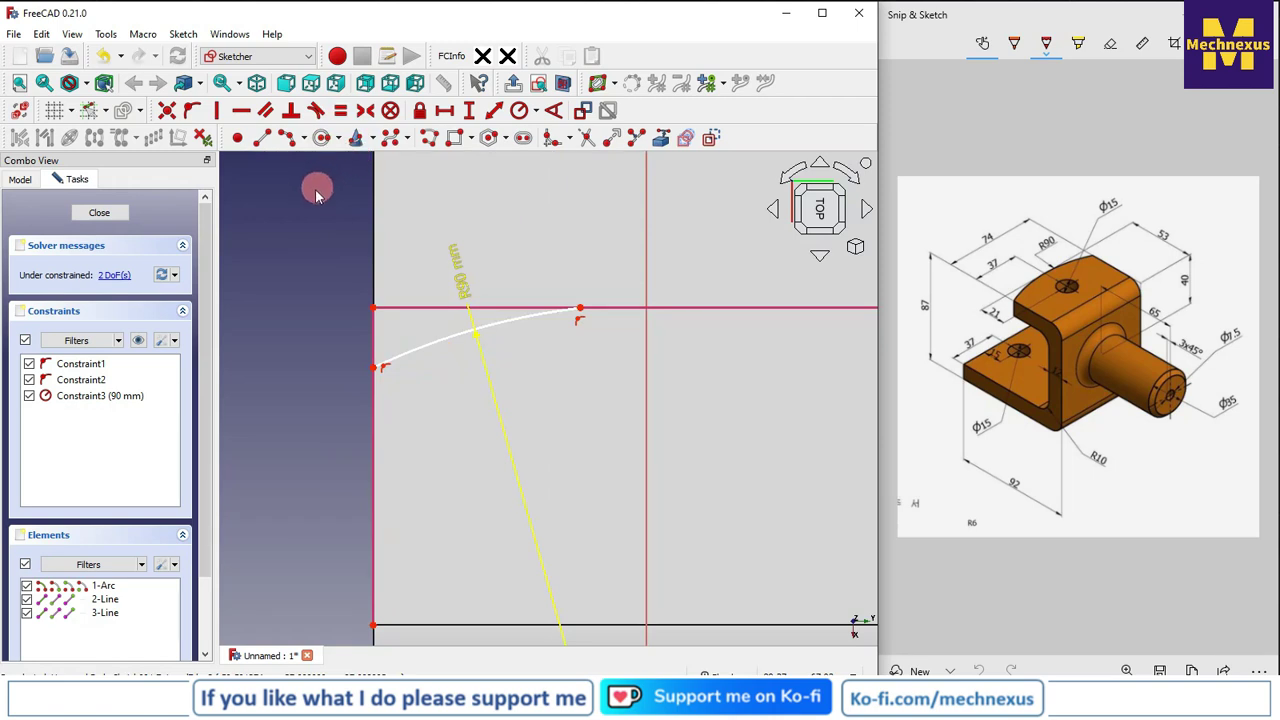
middle_click_drag(440, 282, 450, 278)
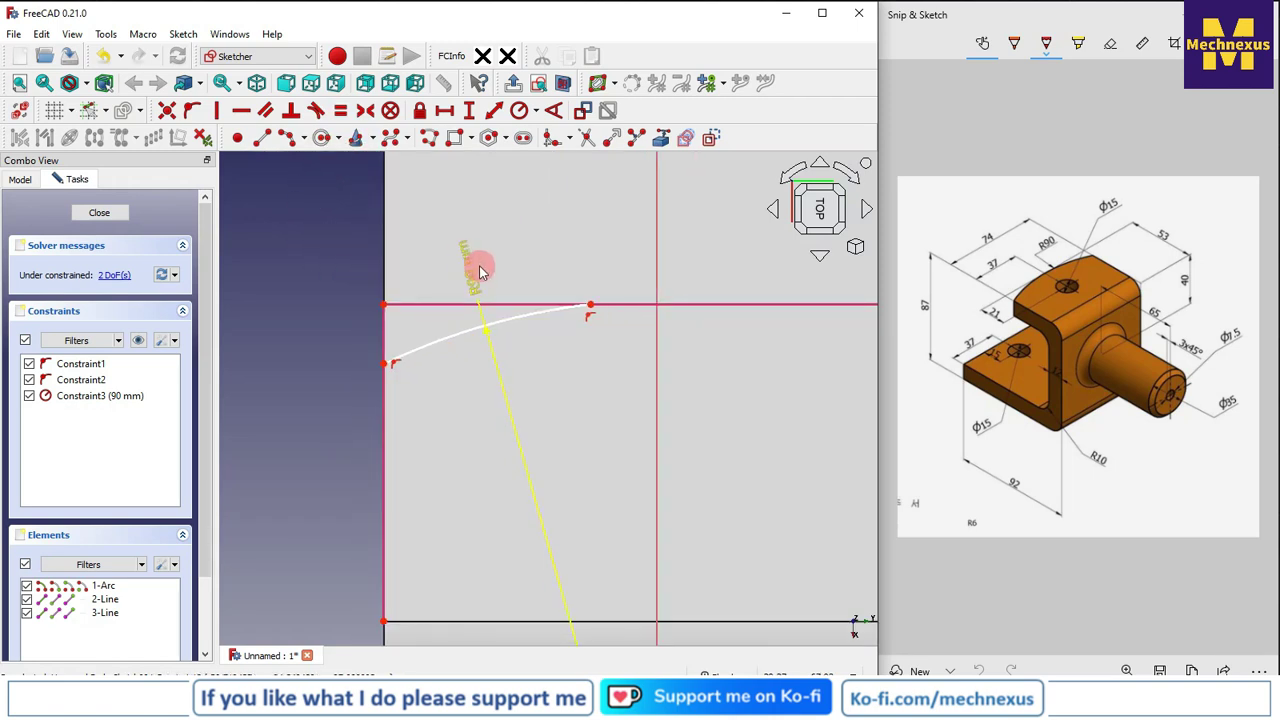
left_click(263, 139)
left_click(385, 362)
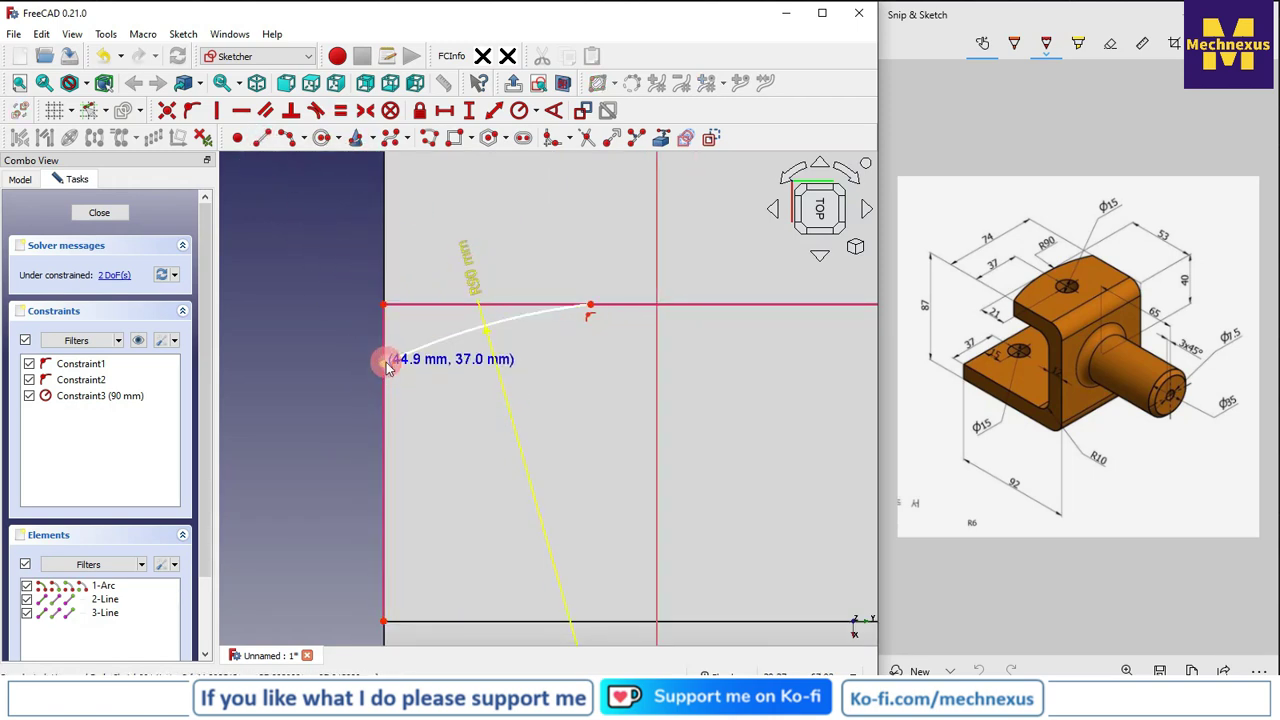
left_click(384, 304)
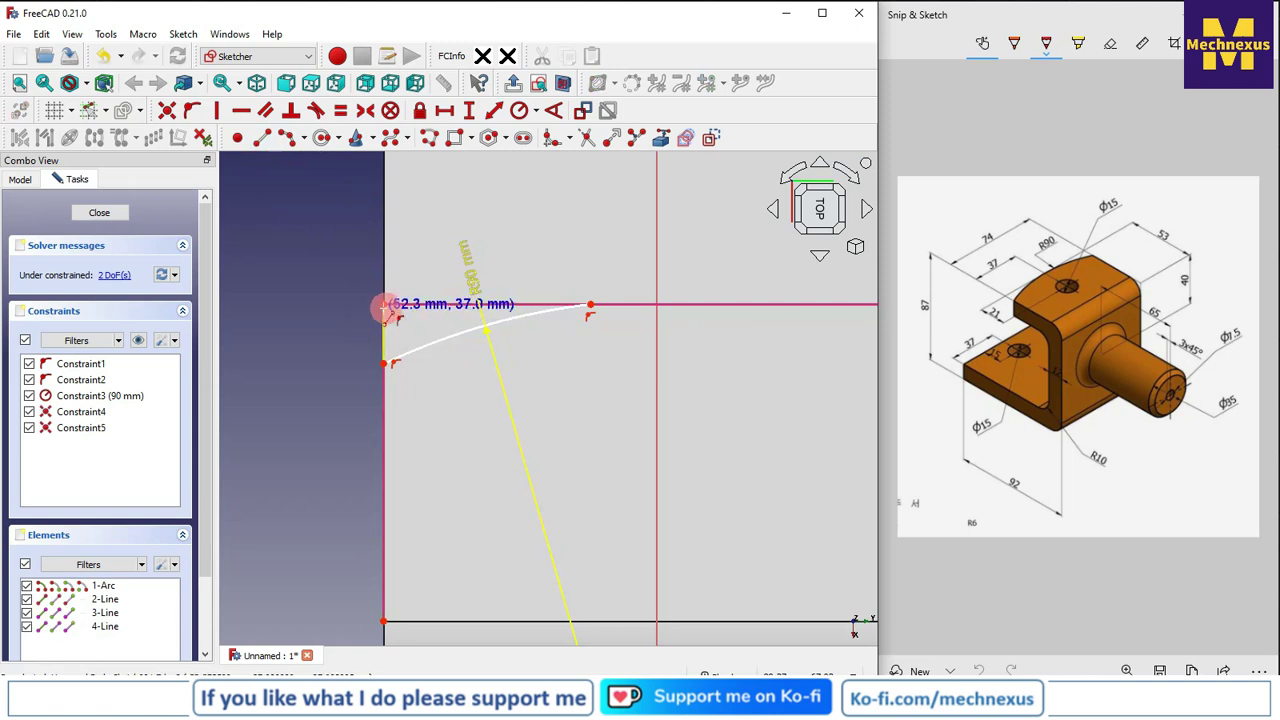
left_click(384, 305)
left_click(590, 304)
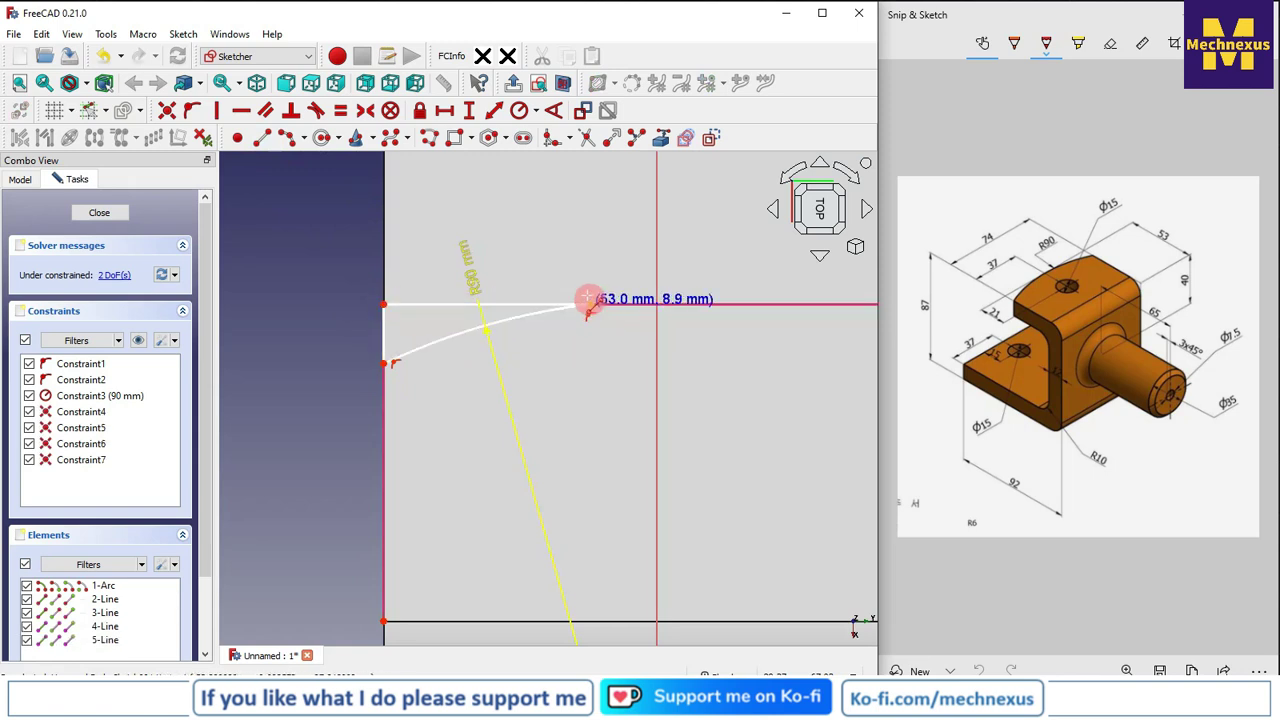
scroll(543, 251, "down", 5)
key("Escape")
Step: Try to align the arc's inner end point with the sketch origin using a vertical constraint
scroll(601, 246, "up", 2)
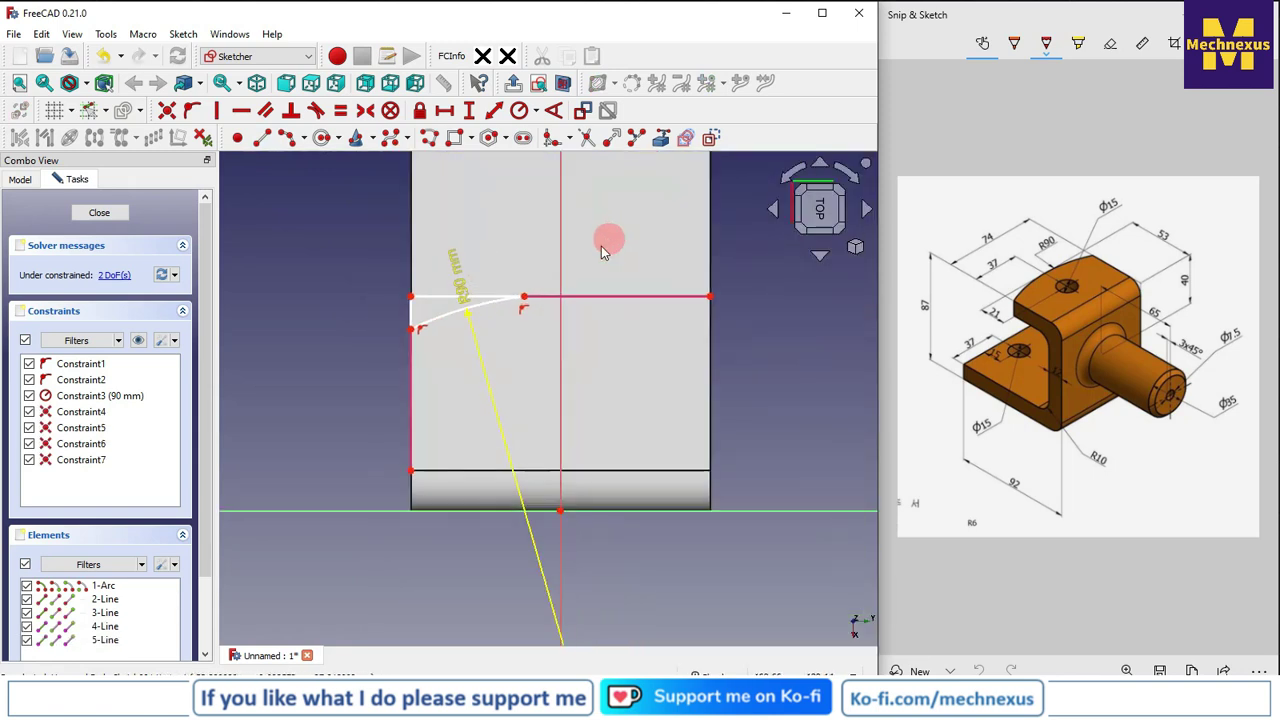
left_click(526, 300)
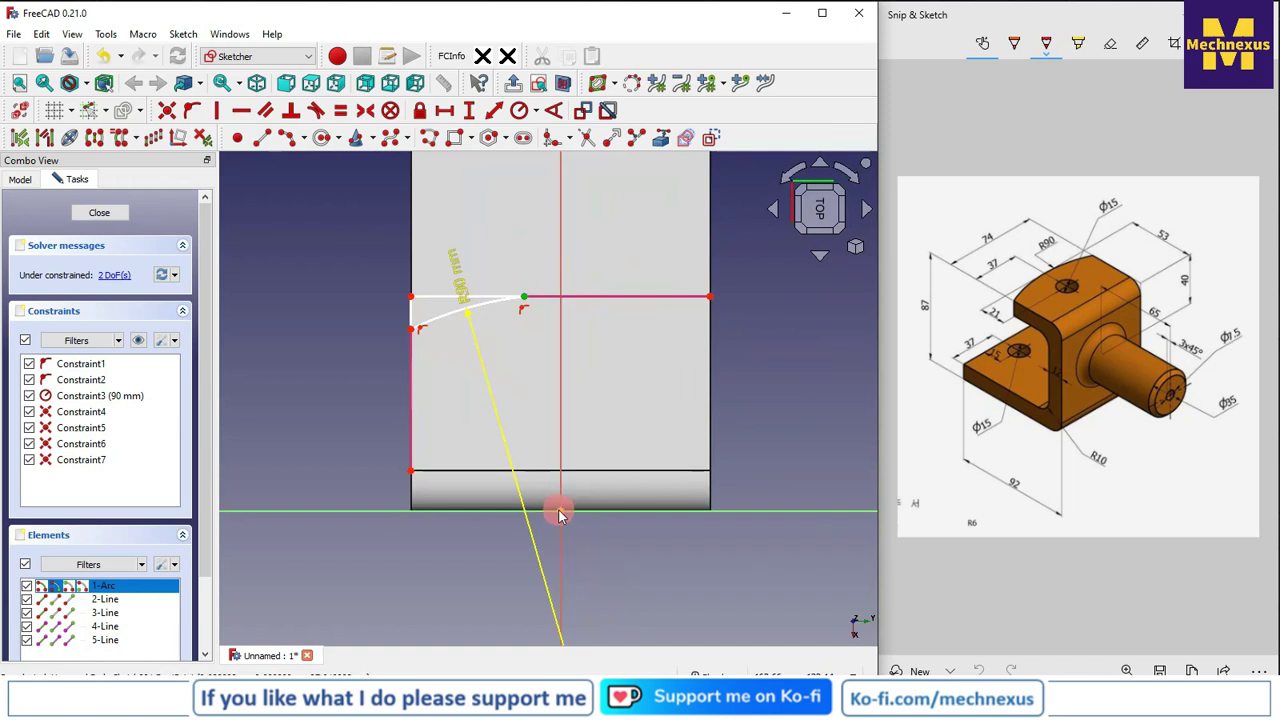
left_click(217, 112)
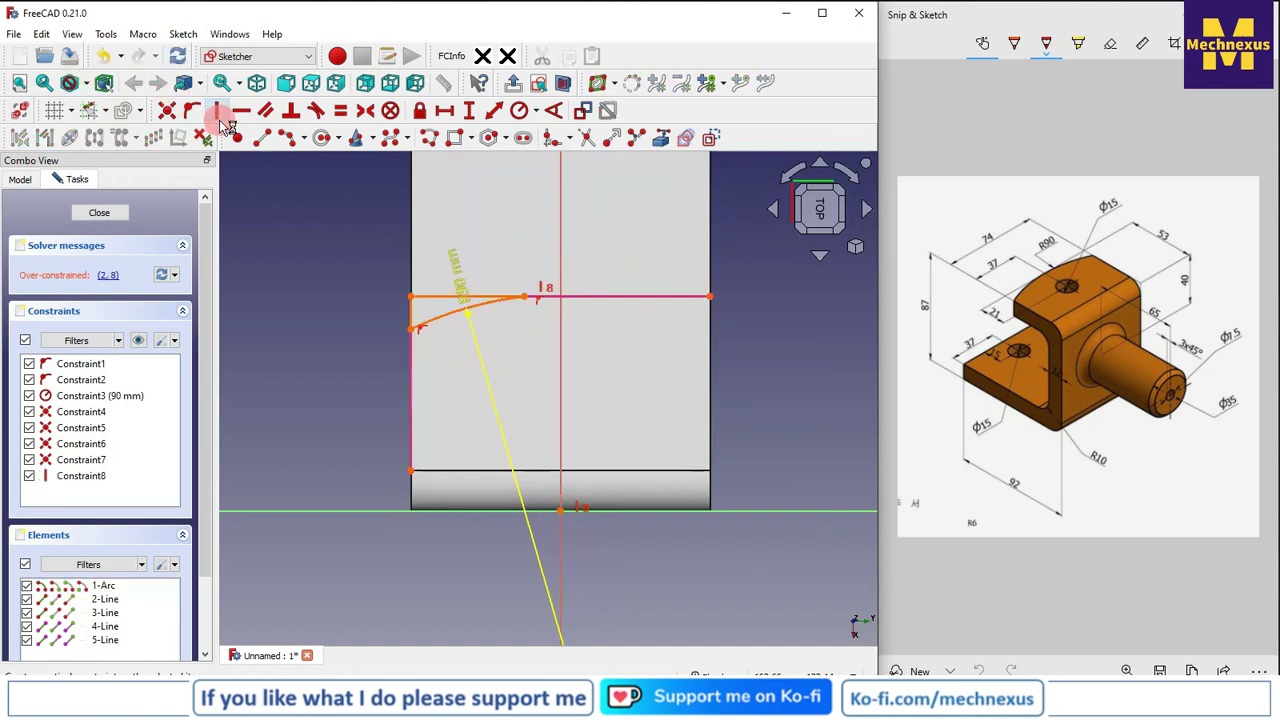
Step: Delete the two conflicting constraints and pull the arc's inner end point off the referenced end edge
left_click(112, 276)
right_click(122, 477)
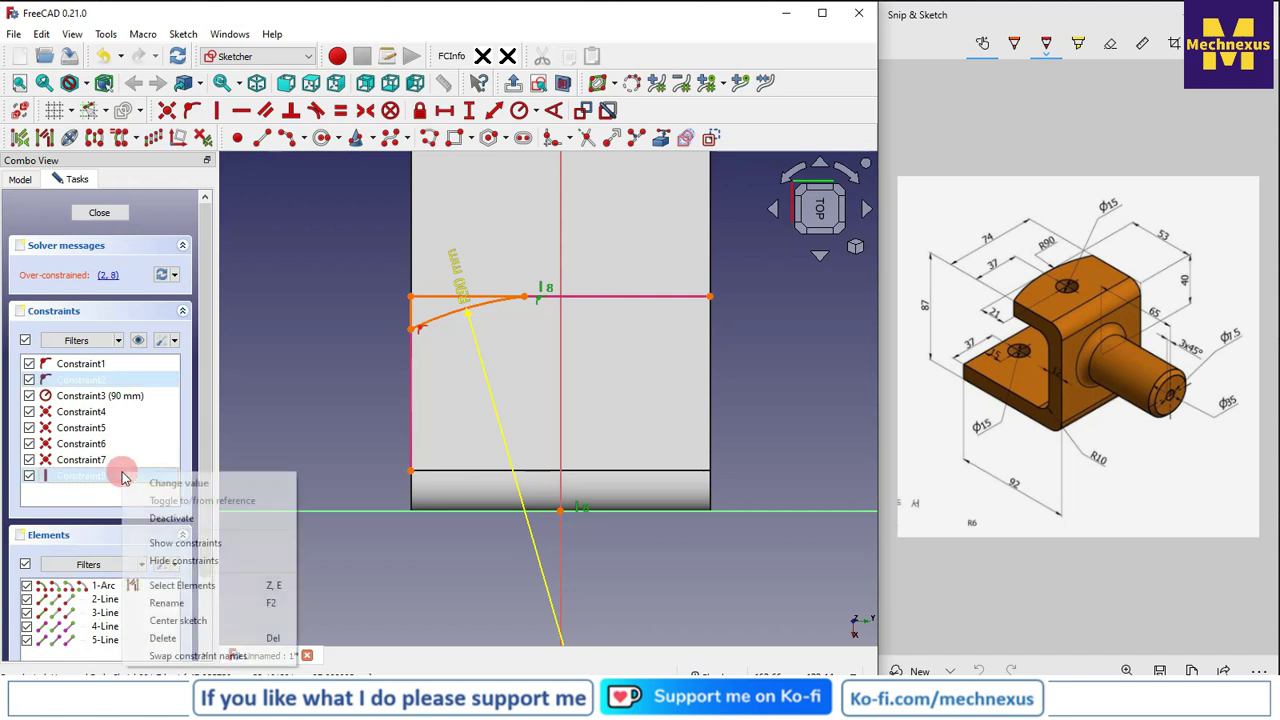
left_click(180, 634)
left_click(540, 297)
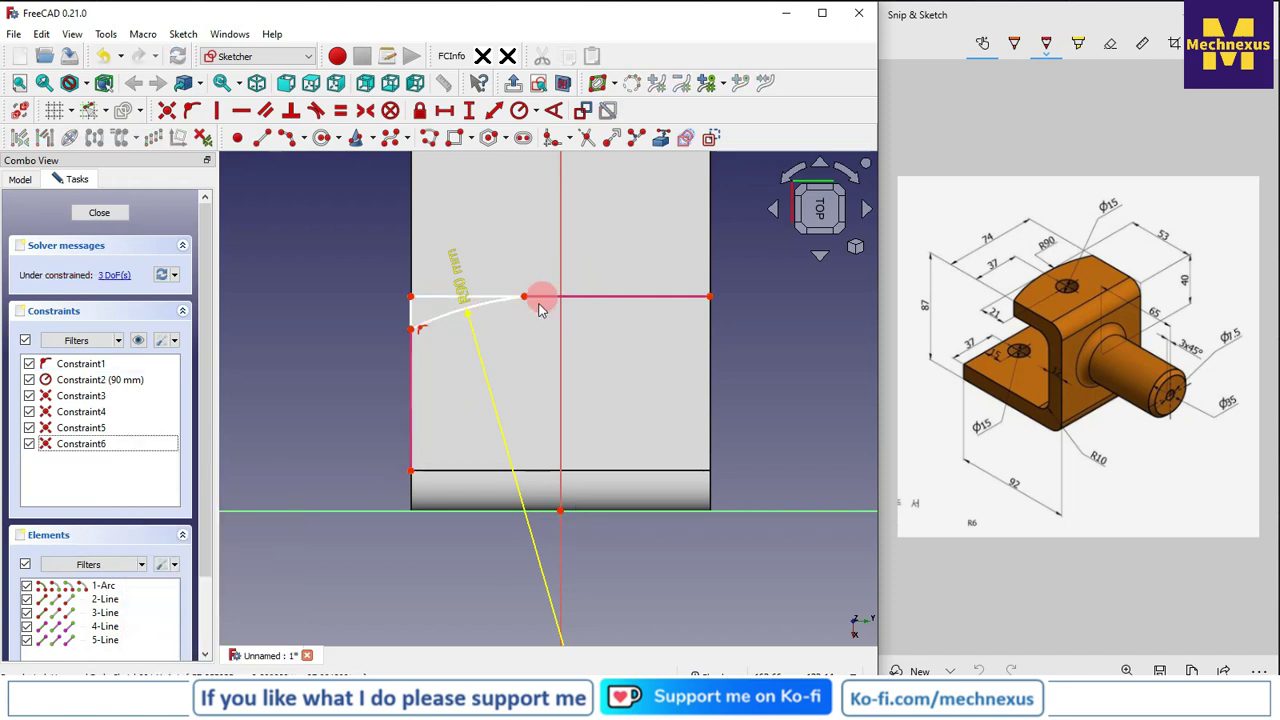
left_click_drag(527, 303, 552, 309)
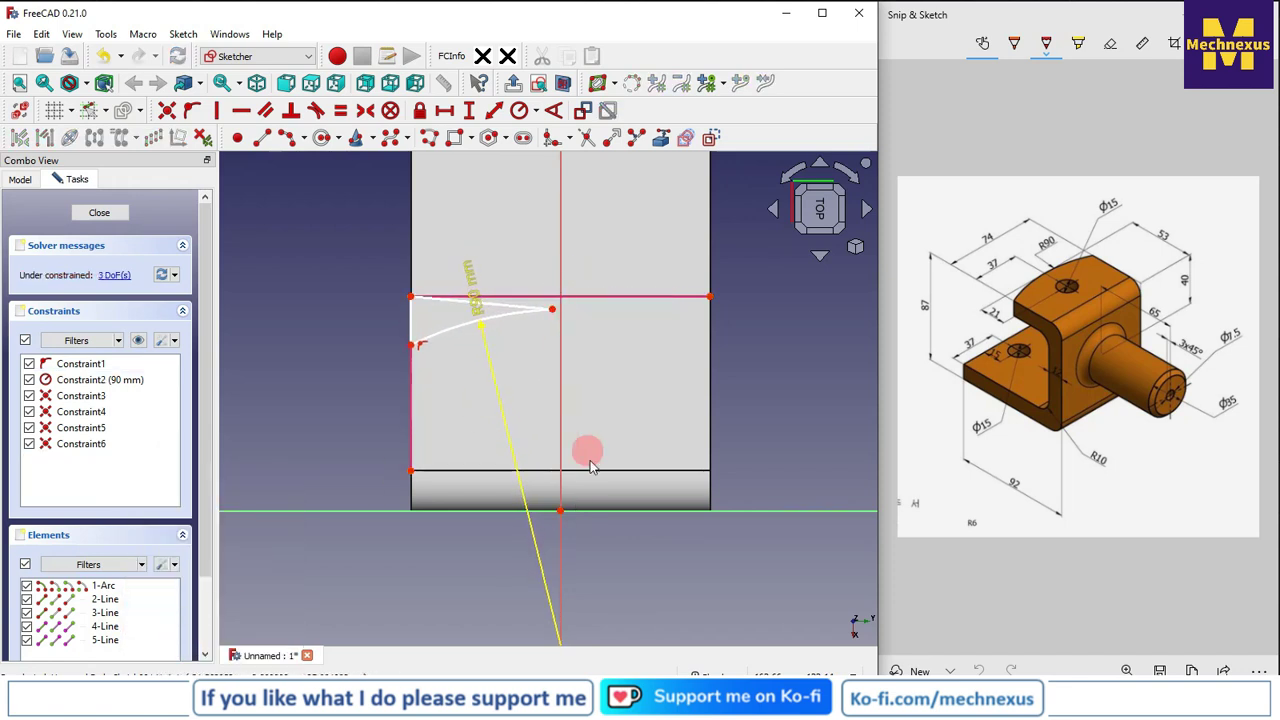
Step: Constrain the arc's inner end point onto both the sketch axis along the flange's centreline and the referenced end edge
left_click(560, 517)
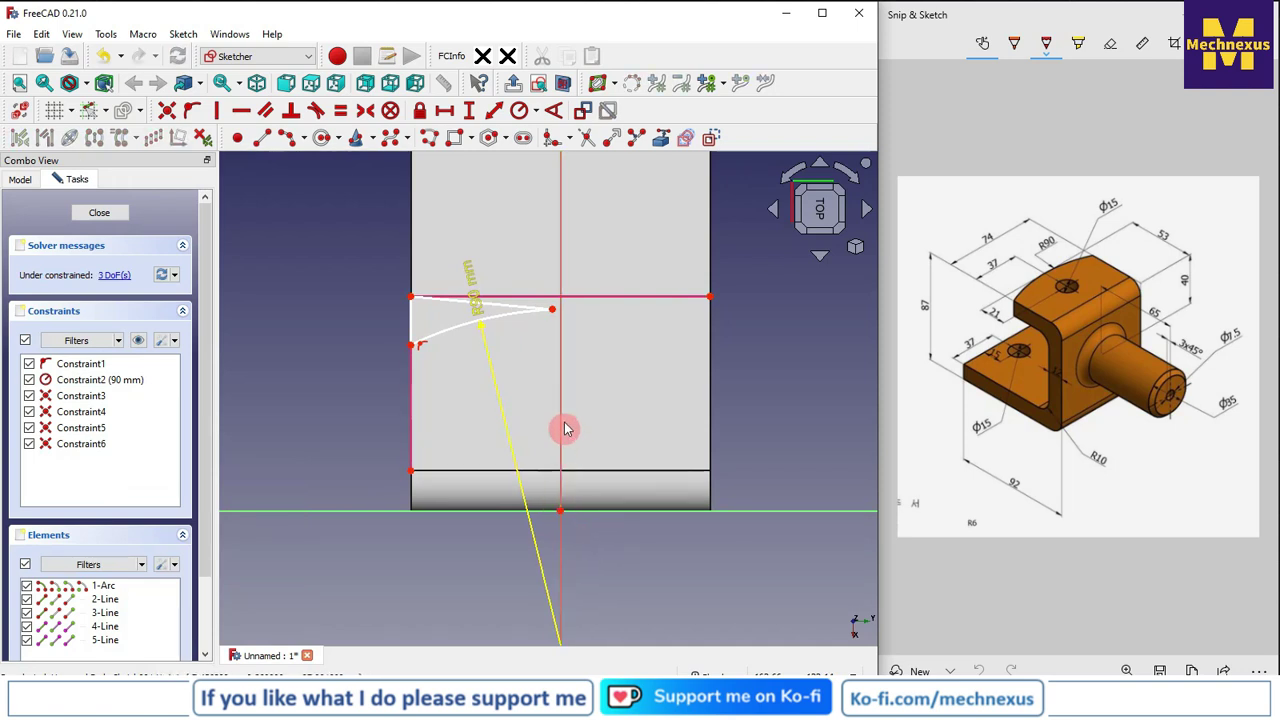
left_click(561, 360)
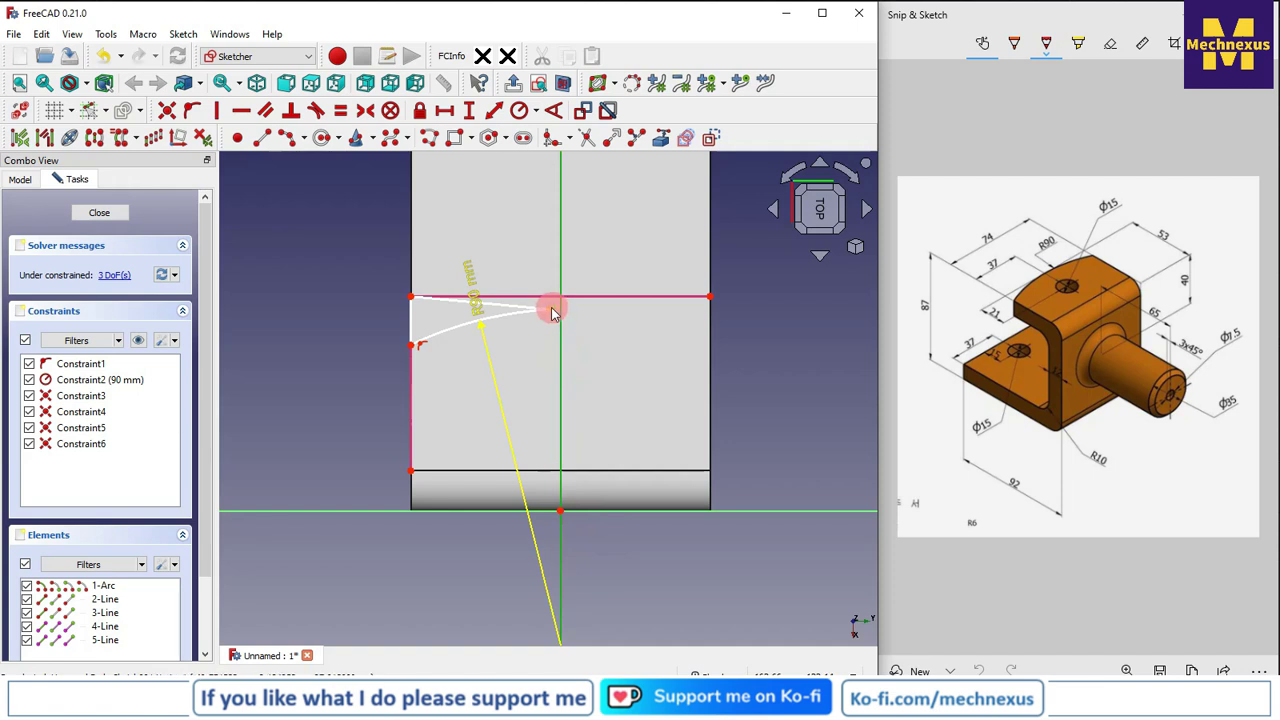
left_click(553, 312)
left_click(192, 112)
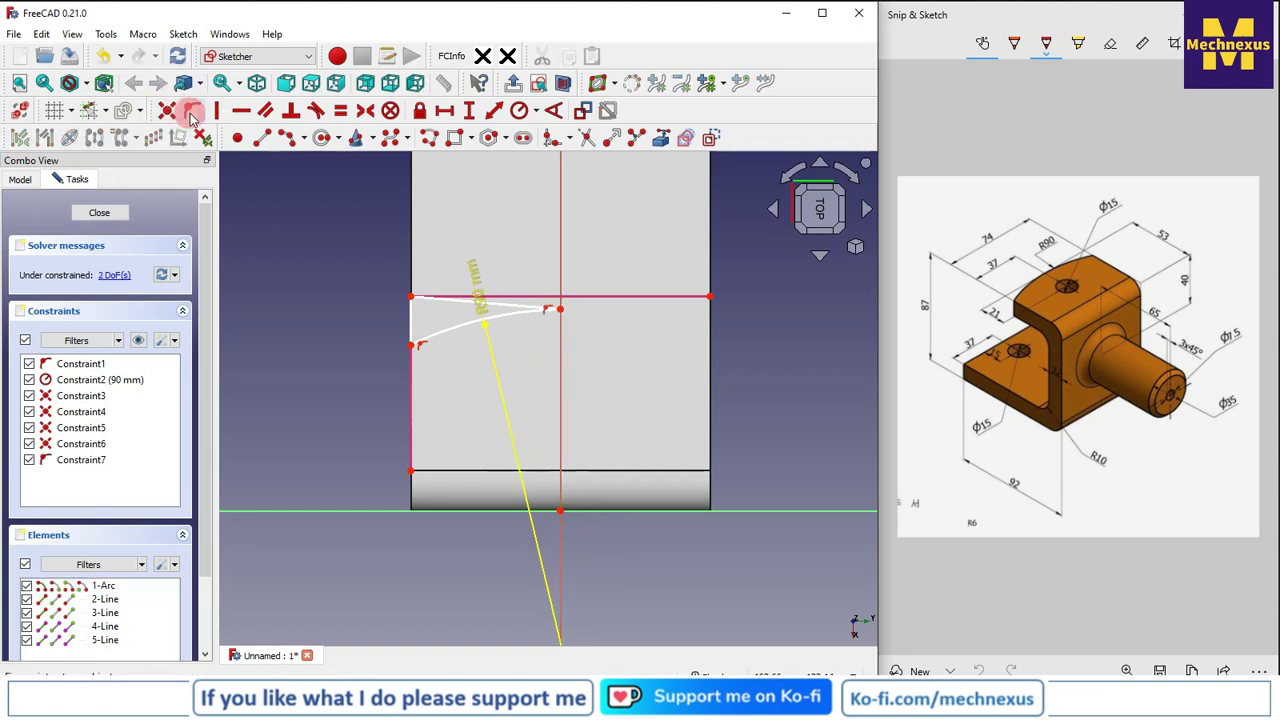
left_click(560, 306)
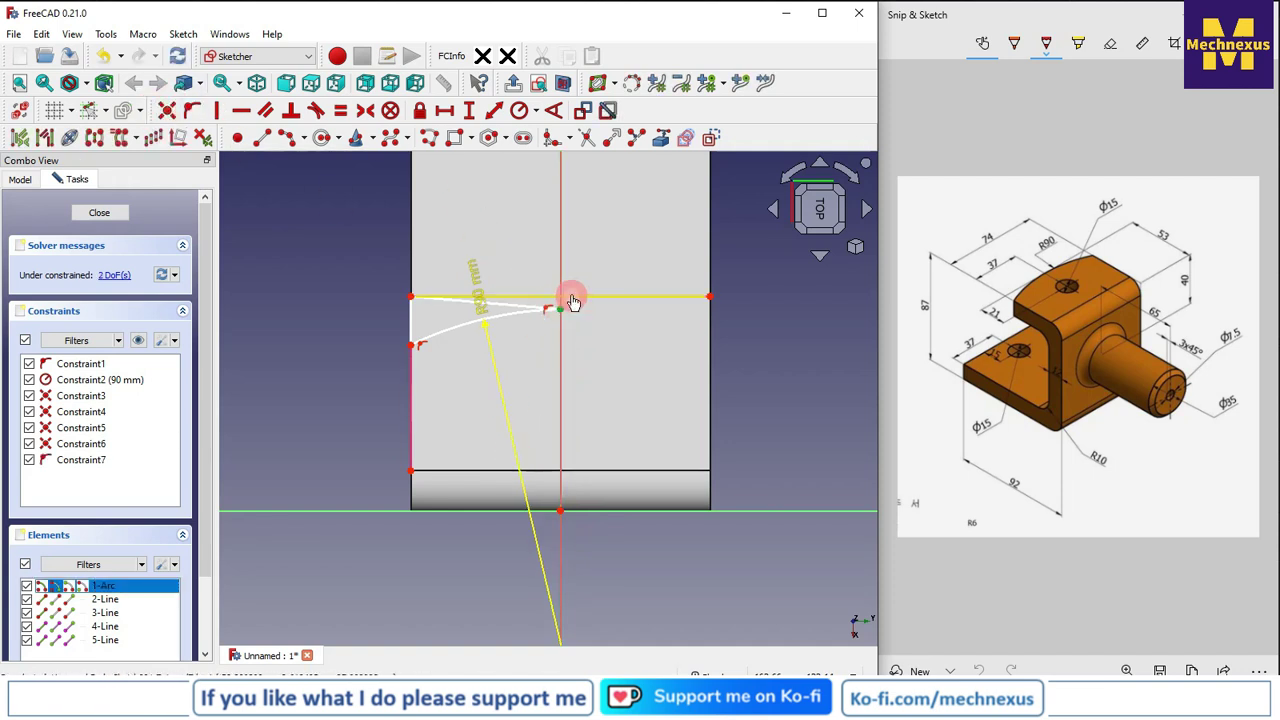
left_click(573, 298)
left_click(192, 111)
Step: Try to align the R90 arc's centre with the sketch origin using a vertical constraint
scroll(440, 325, "down", 1)
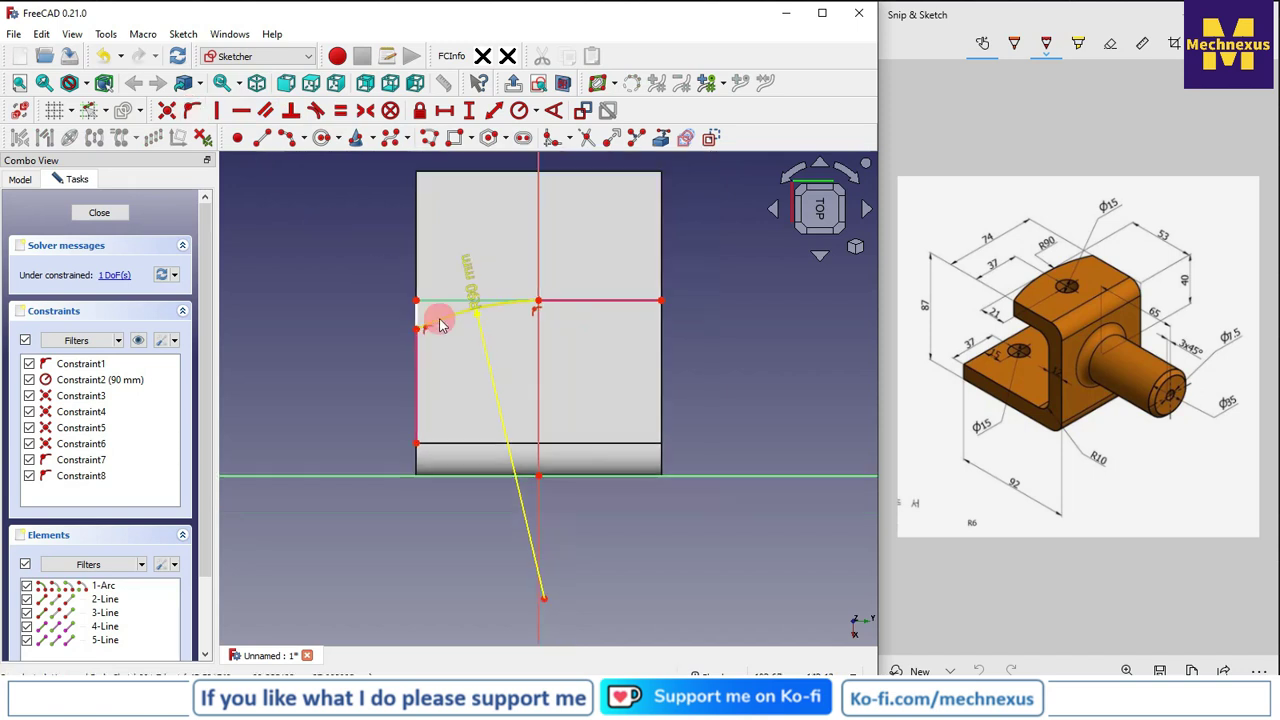
scroll(440, 325, "up", 3)
left_click_drag(398, 339, 408, 364)
scroll(571, 303, "down", 3)
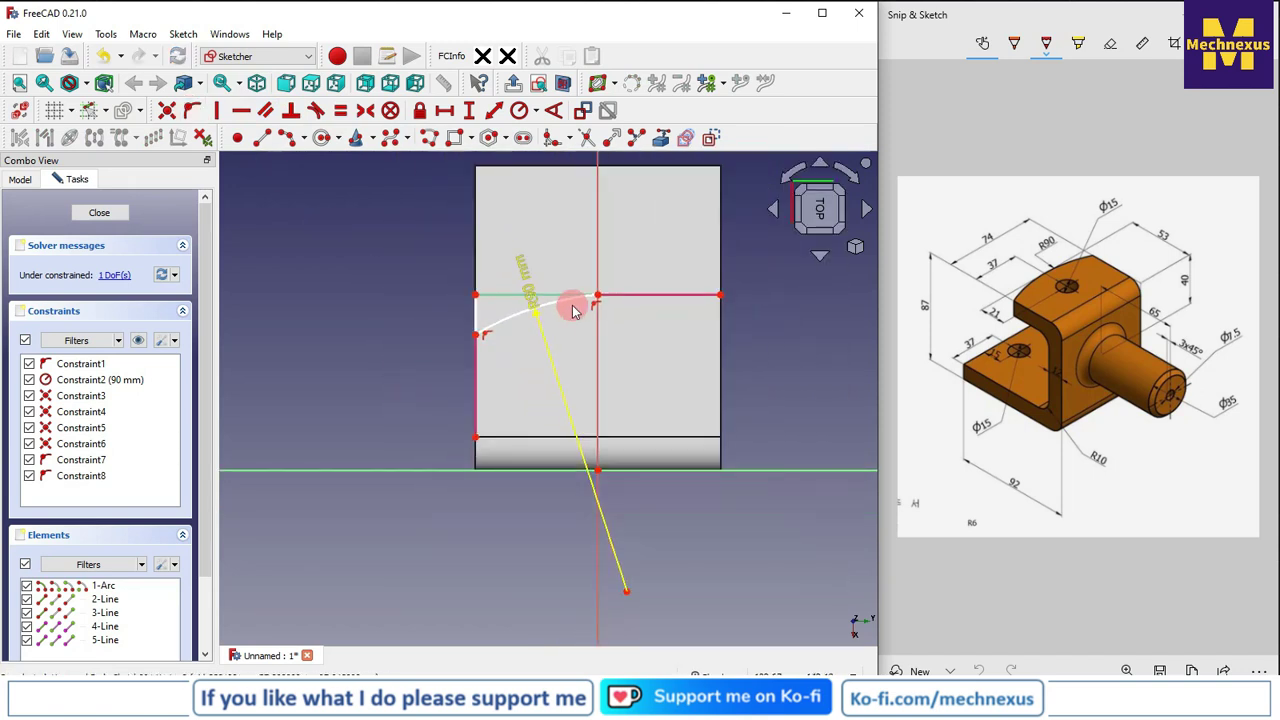
scroll(640, 560, "up", 3)
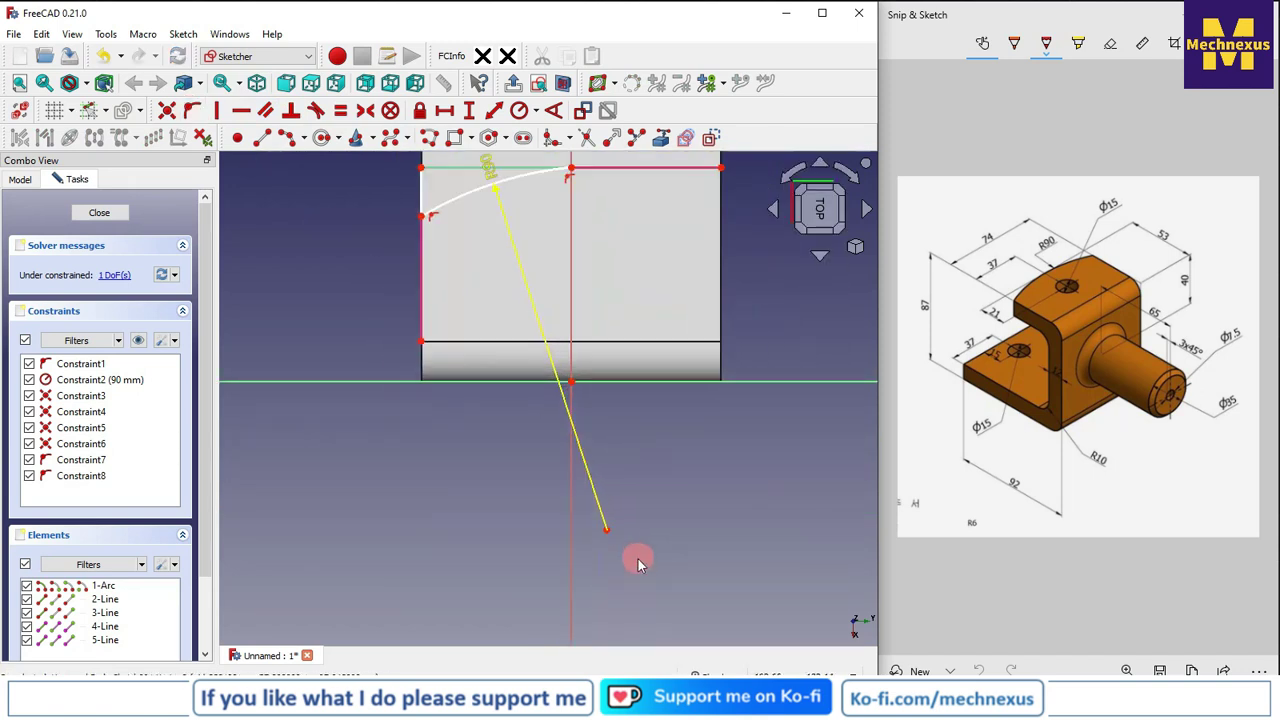
left_click(600, 522)
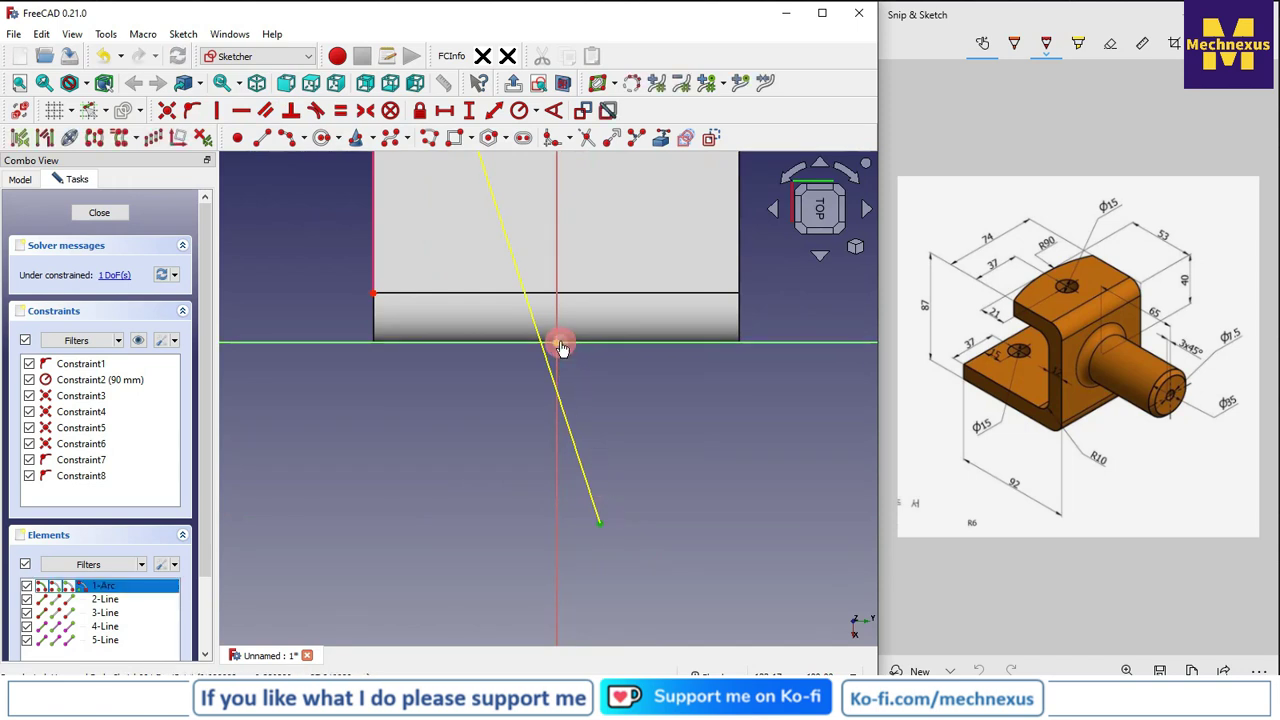
left_click(561, 347)
left_click(216, 110)
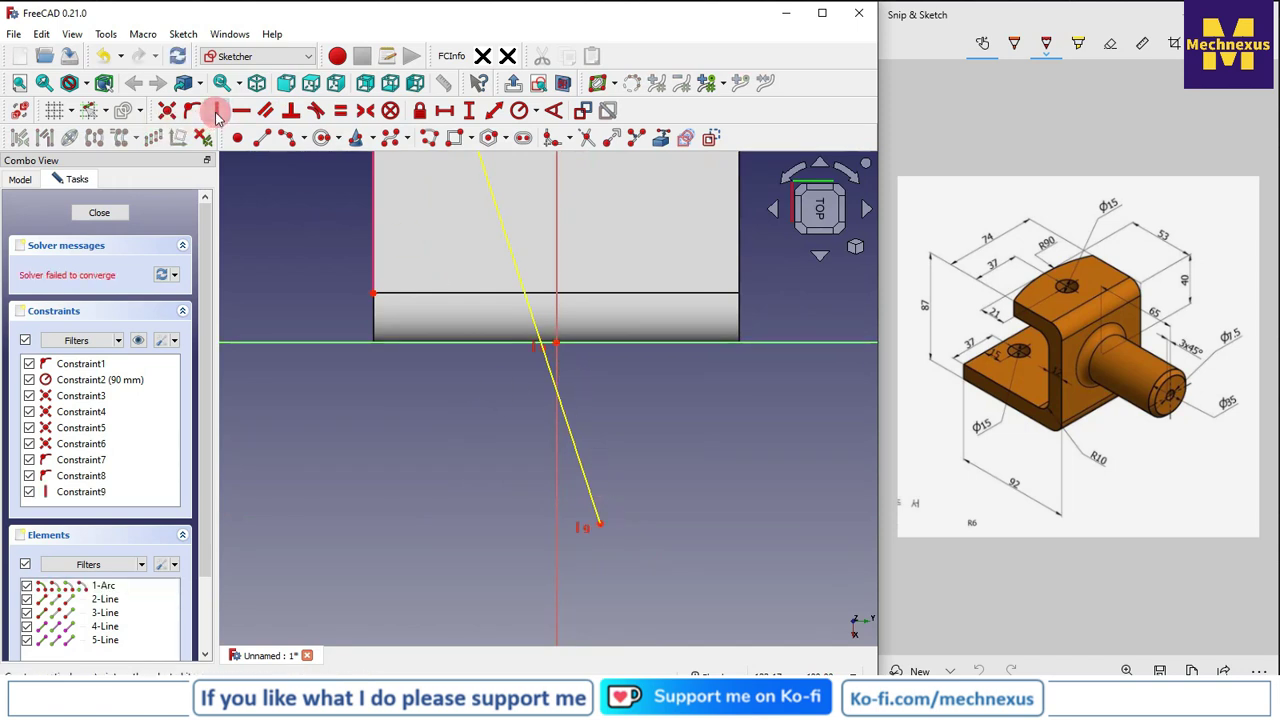
scroll(380, 417, "down", 4)
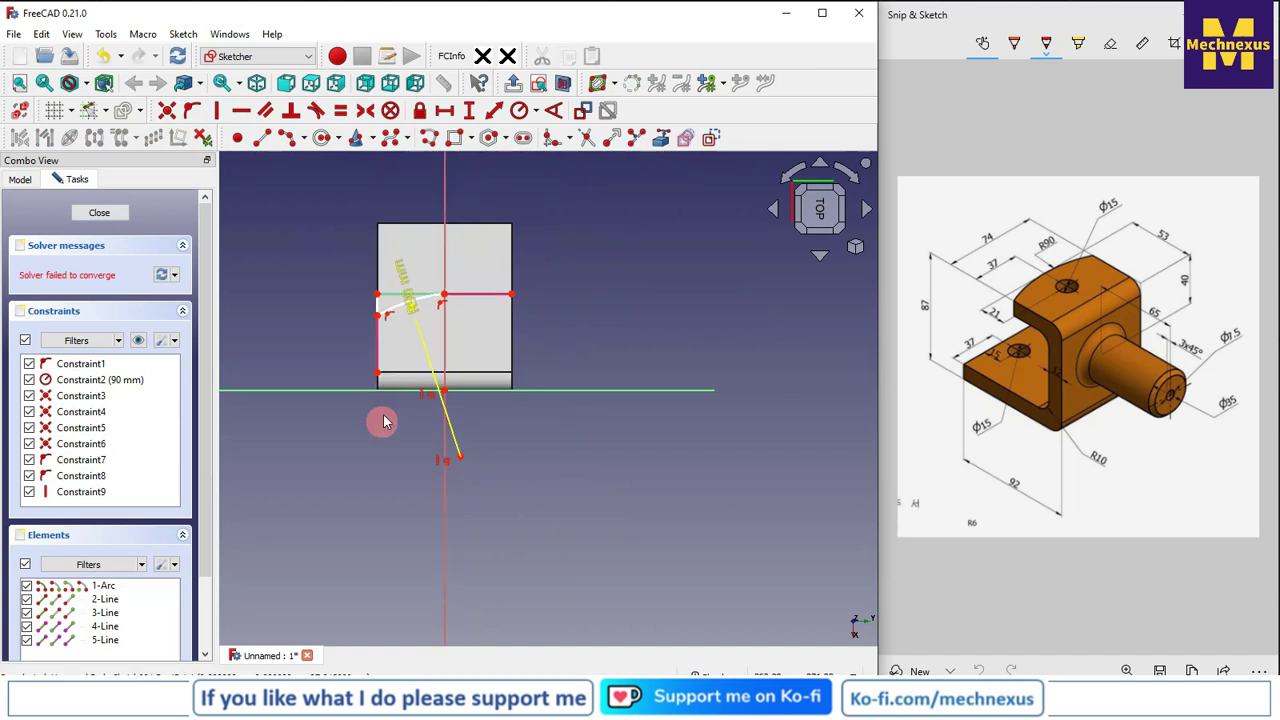
scroll(395, 332, "up", 3)
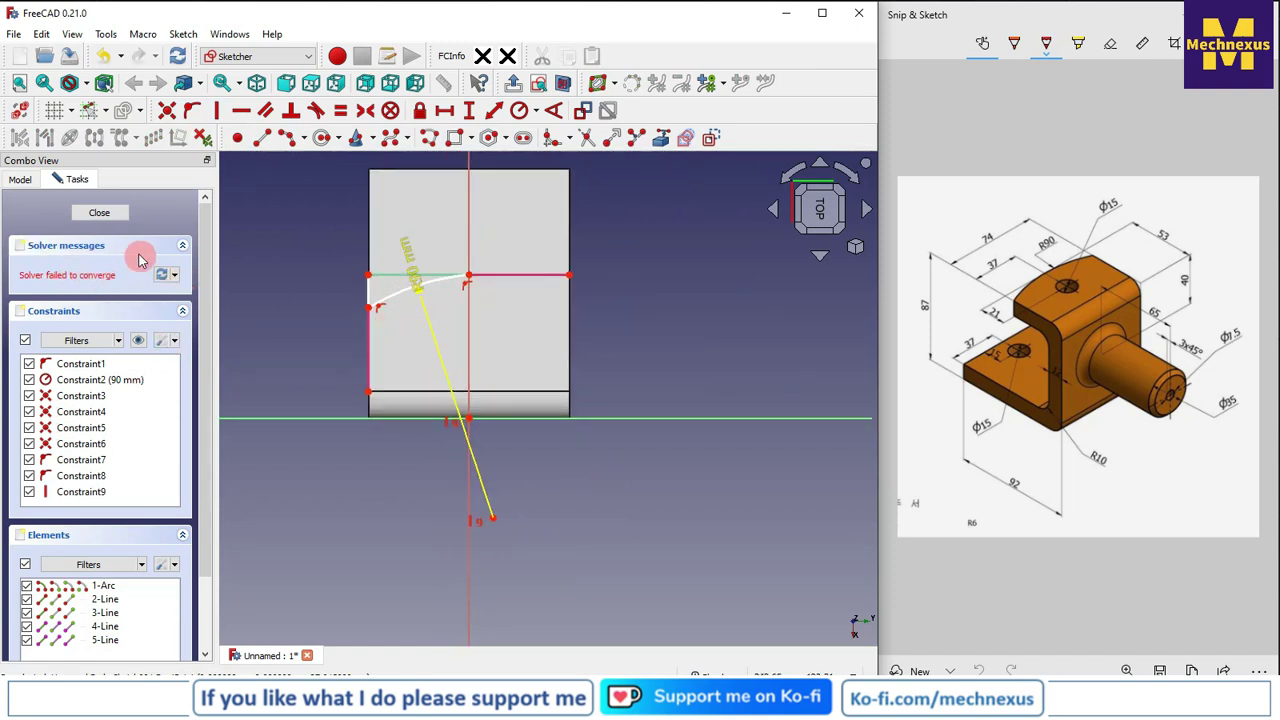
Step: Undo the vertical constraint between the arc's centre and the sketch origin
left_click(348, 410)
right_click(360, 521)
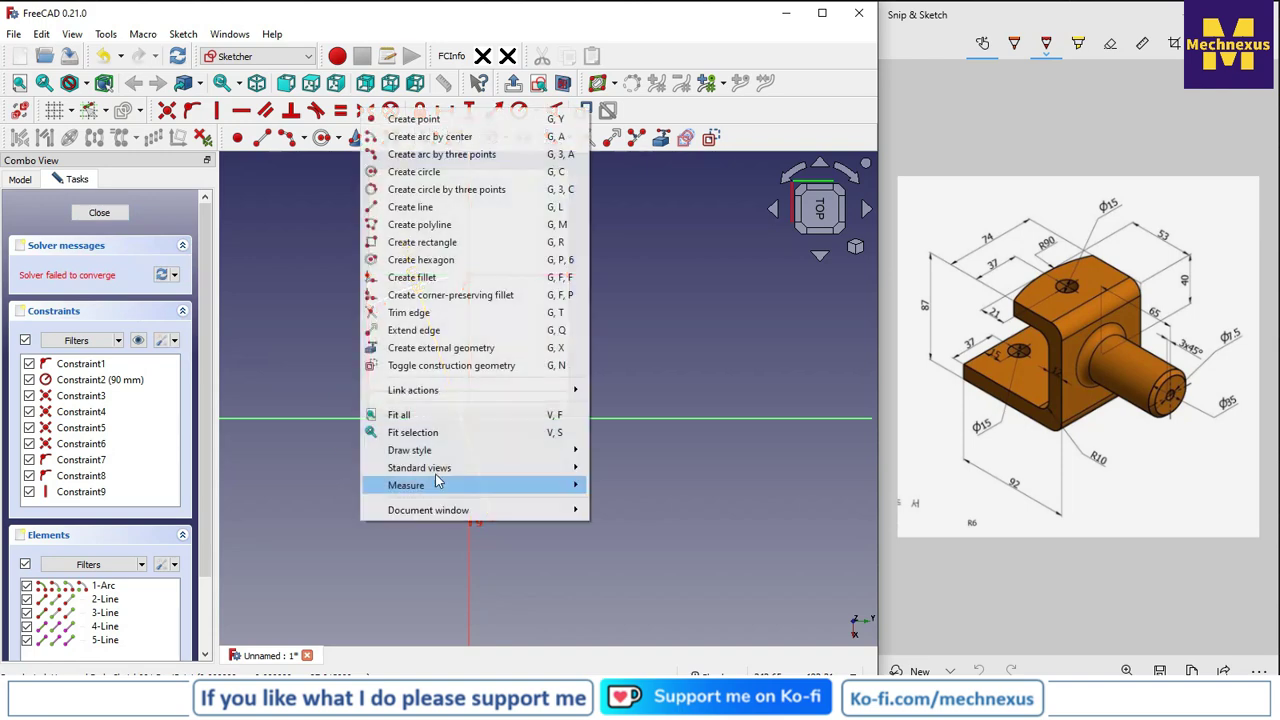
left_click(296, 581)
left_click(462, 528)
mouse_move(470, 529)
left_mouse_down()
mouse_move(491, 520)
mouse_move(462, 528)
left_mouse_up()
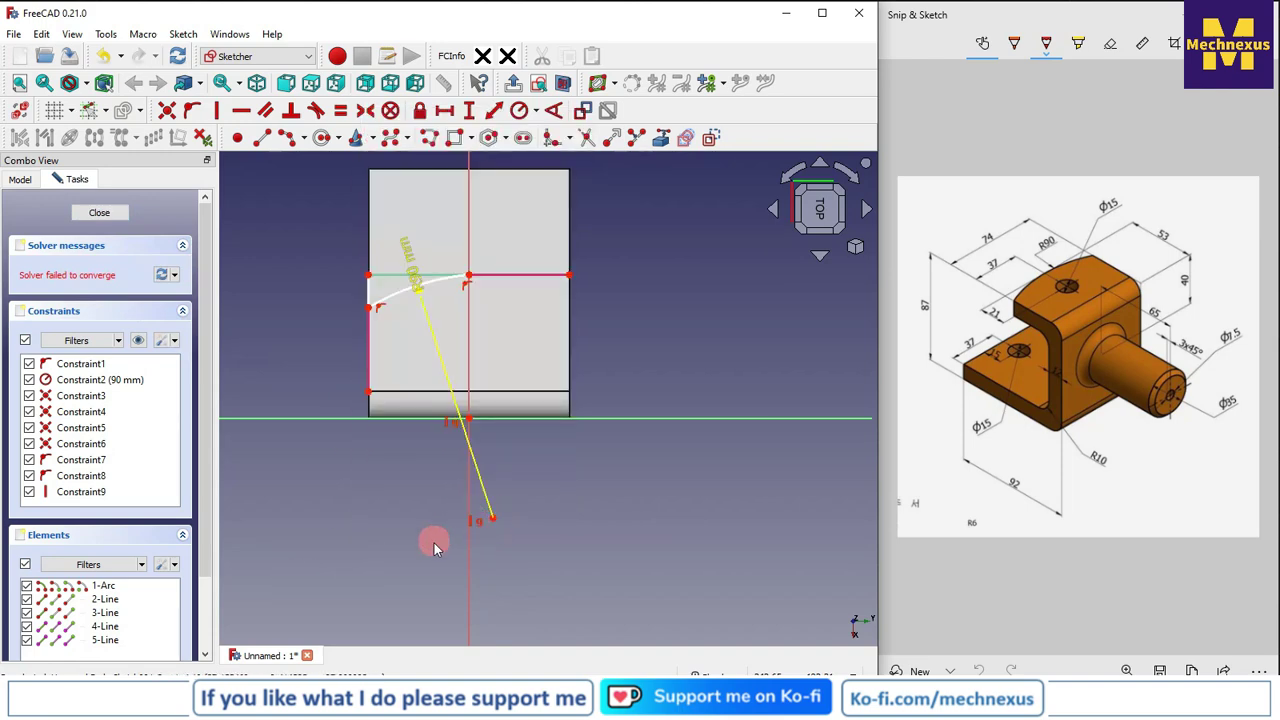
key("ctrl+z")
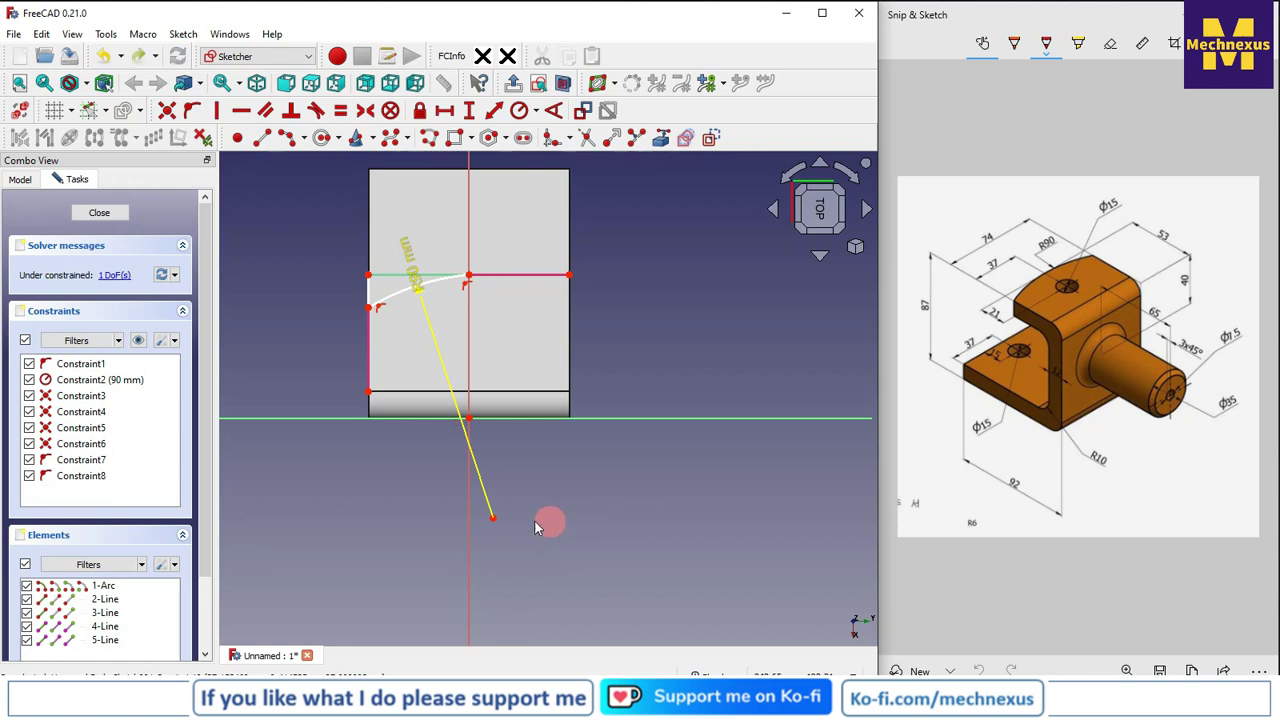
Step: Align the arc's centre with the sketch origin using a horizontal constraint and move the R90 dimension outside the profile
left_click(491, 518)
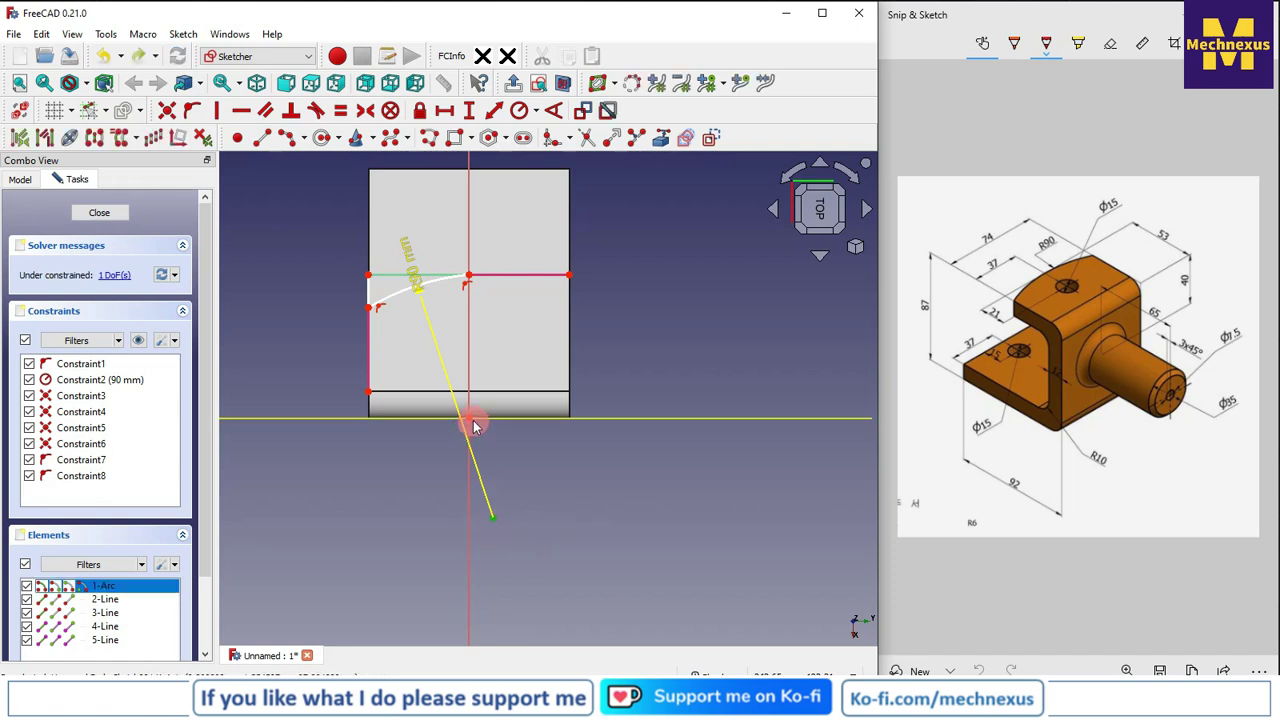
left_click(242, 111)
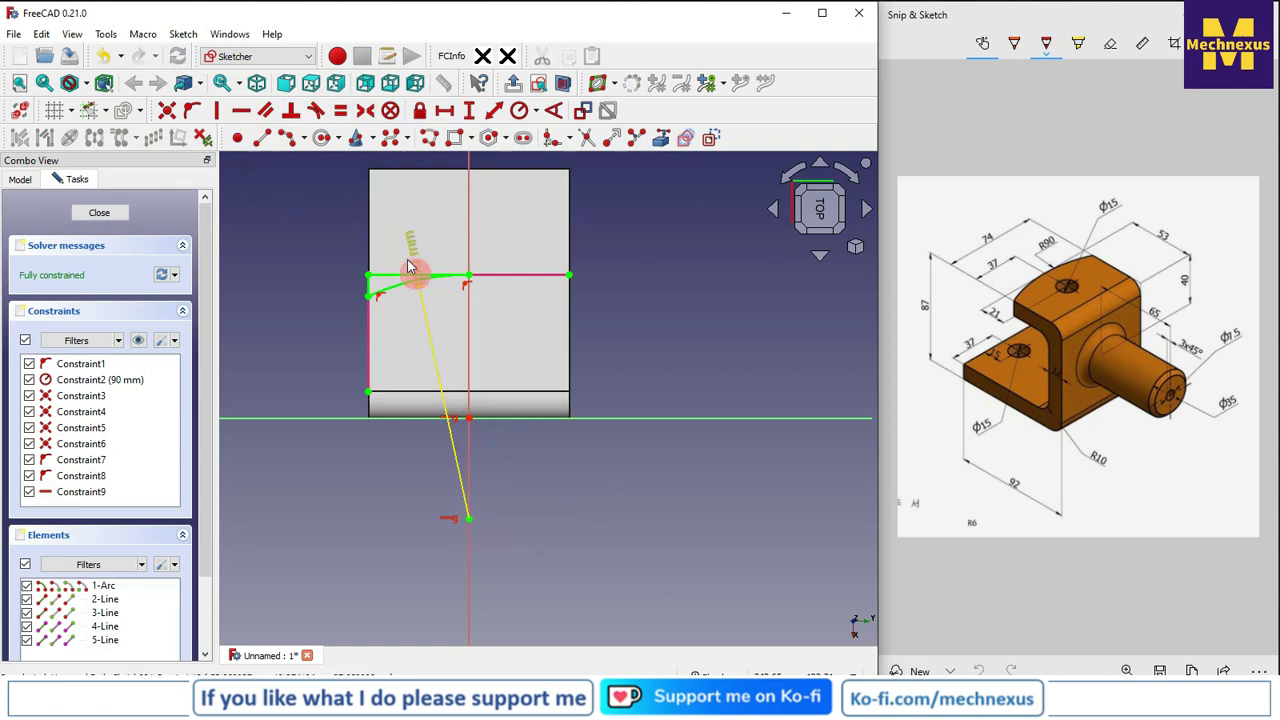
scroll(412, 265, "up", 3)
left_click_drag(425, 268, 286, 280)
scroll(743, 477, "down", 1)
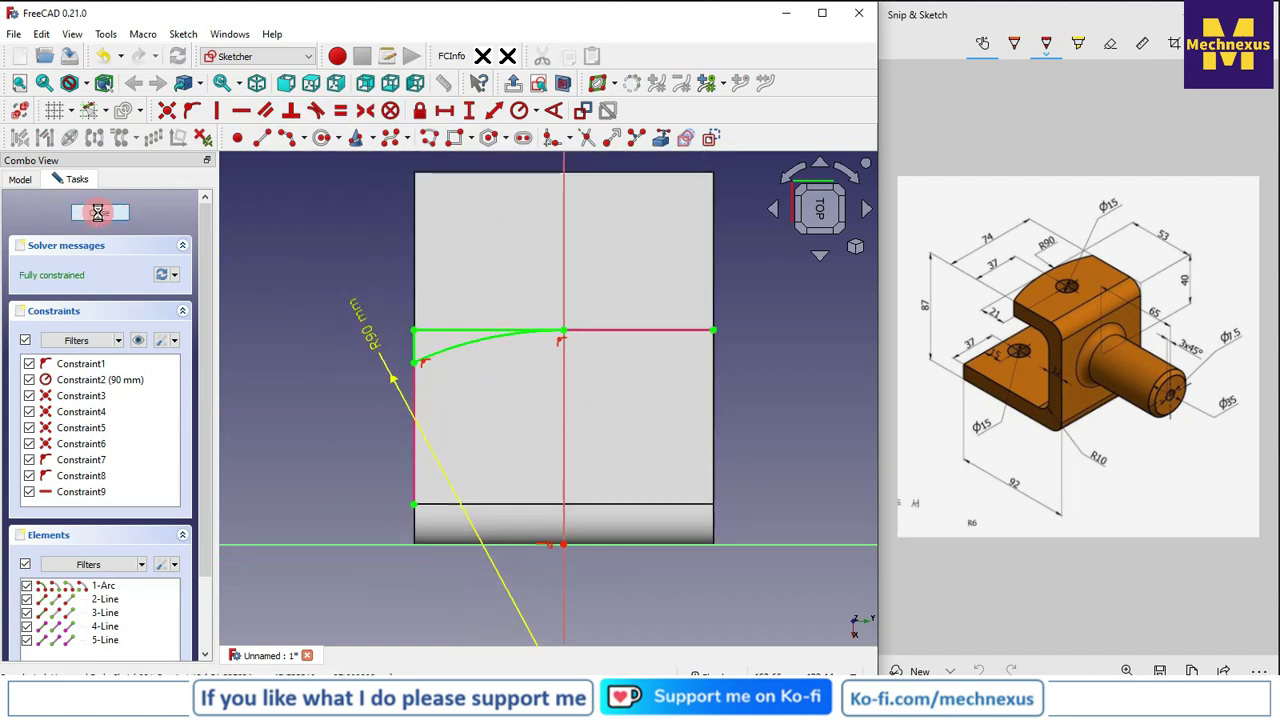
Step: Close the sketch and pocket the corner profile up to the underside face of the upper flange
left_click(97, 212)
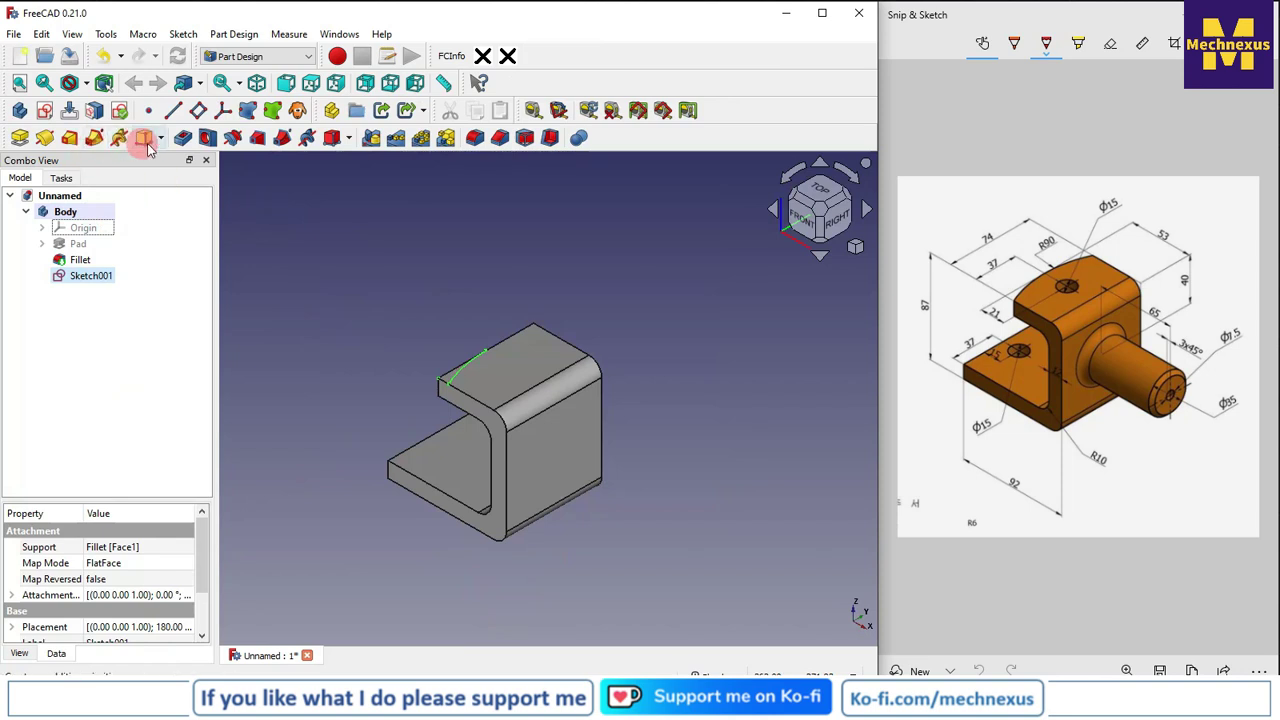
left_click(182, 137)
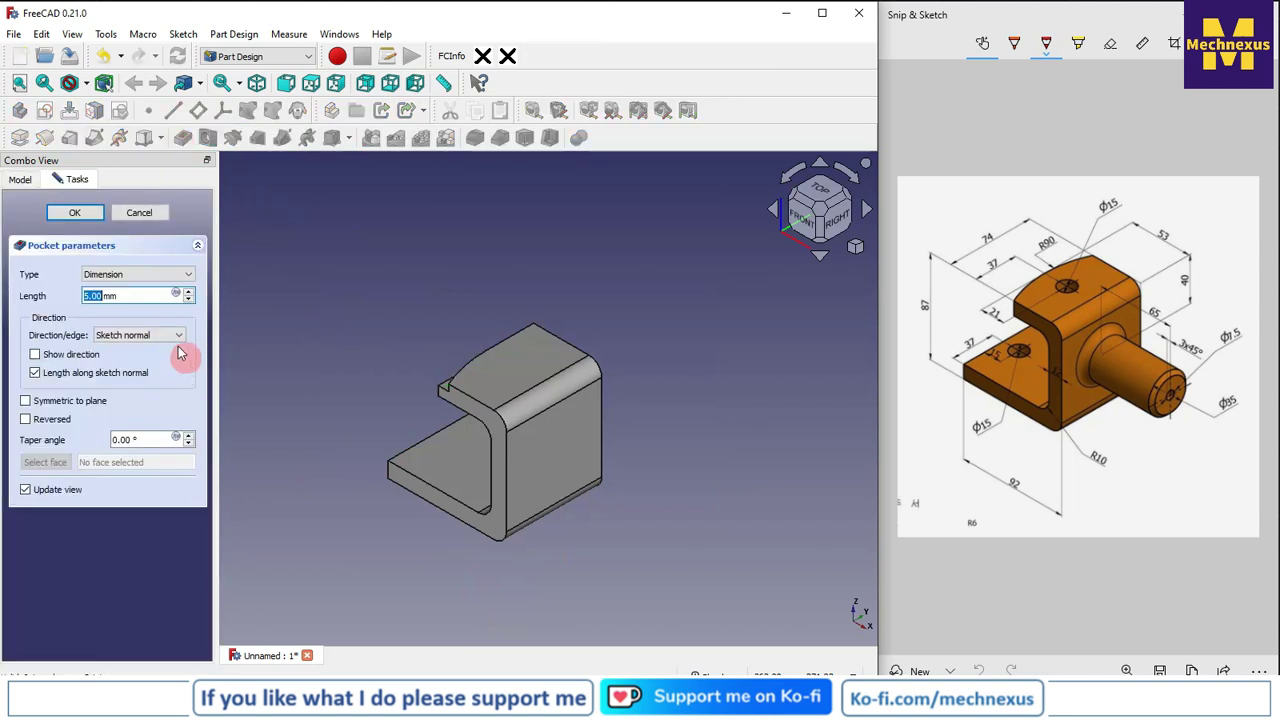
left_click(138, 274)
key("Escape")
left_click(126, 322)
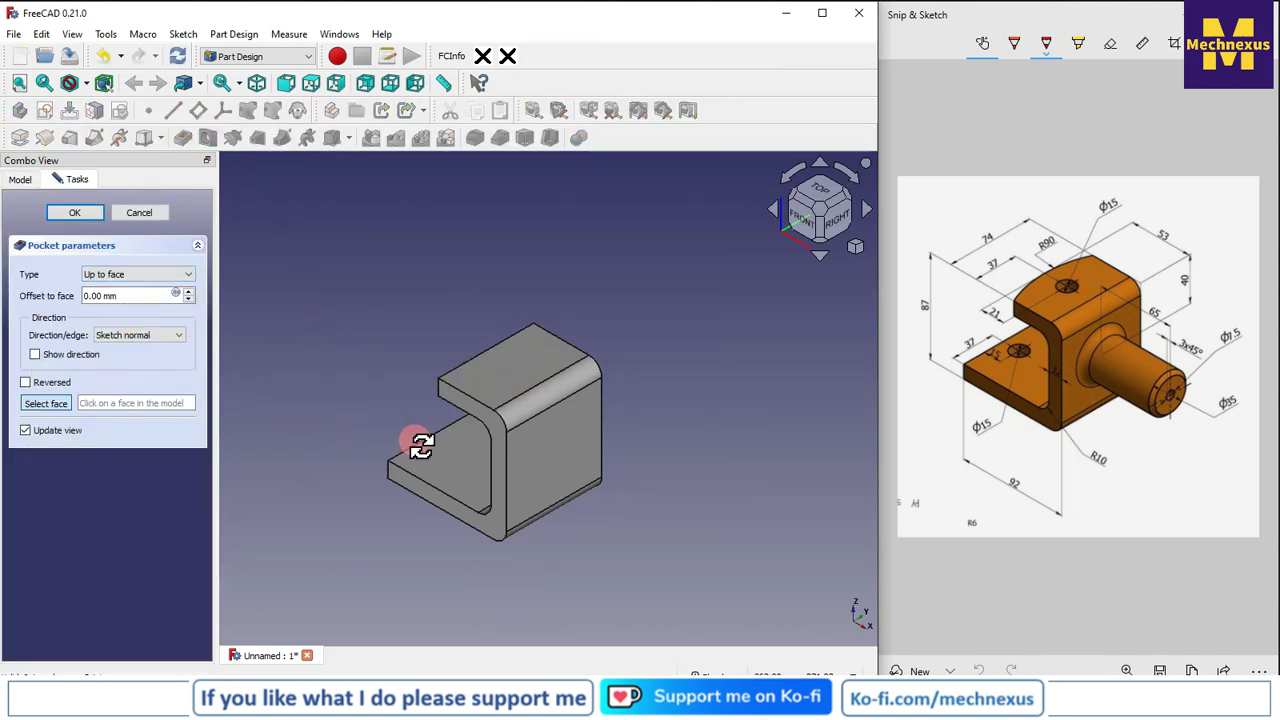
middle_click_drag(417, 443, 449, 363)
left_click(470, 388)
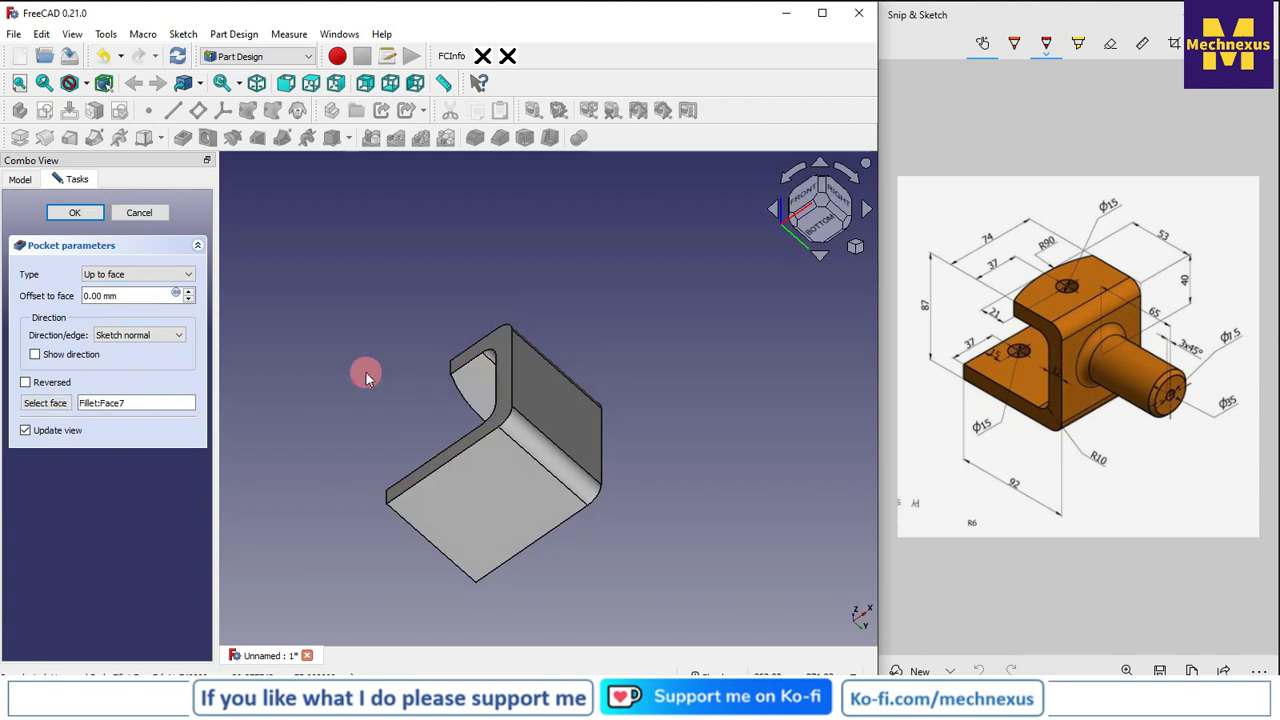
key("0")
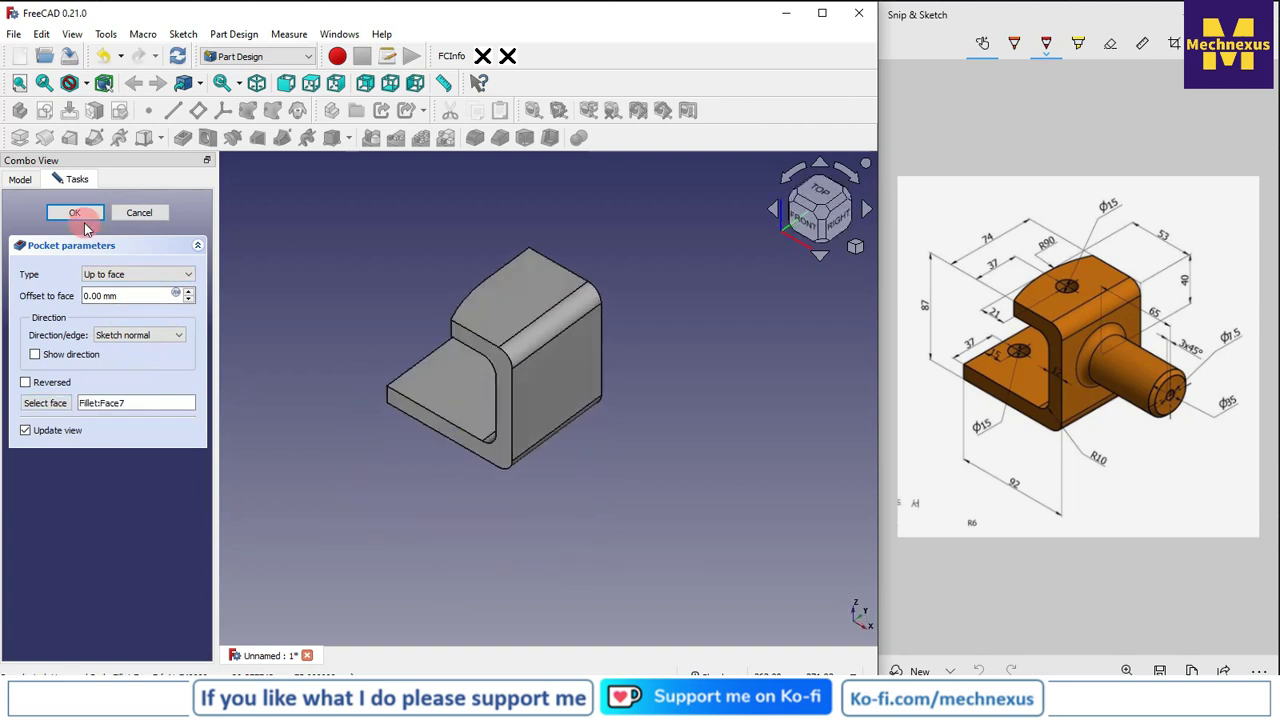
left_click(76, 213)
Step: Mirror the corner pocket about the base XZ plane to round the flange's other corner
left_click(84, 276)
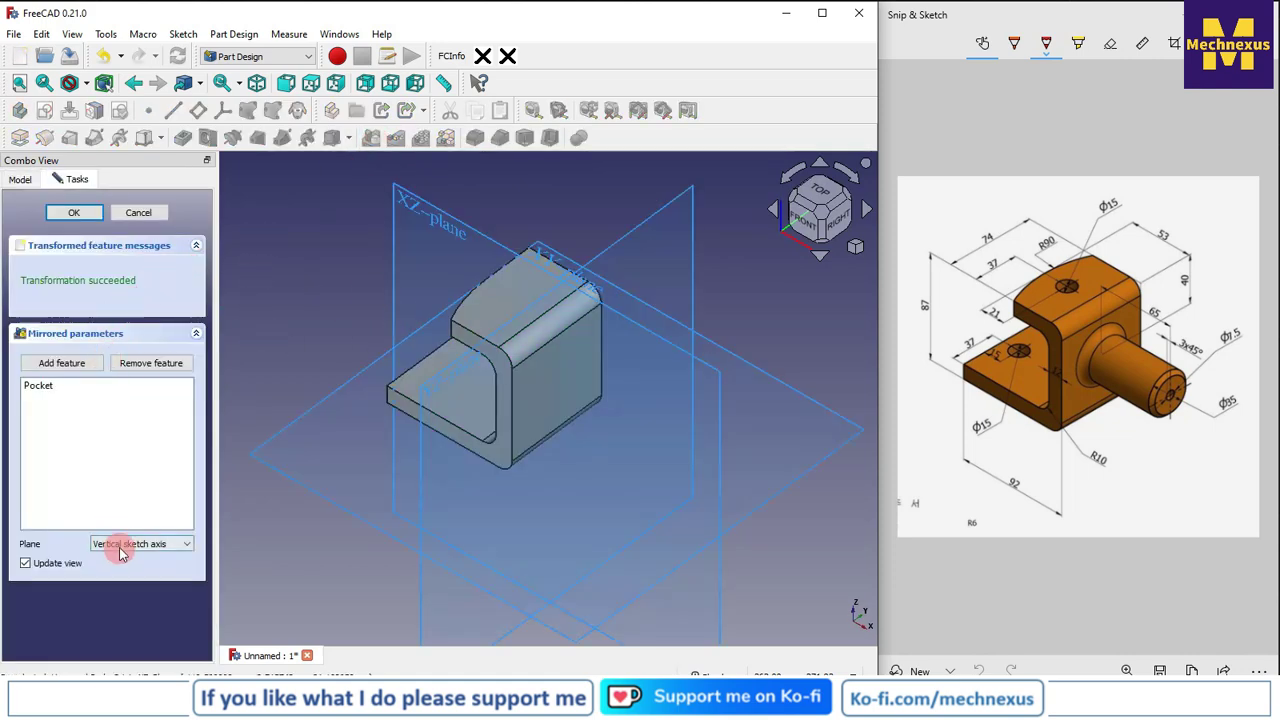
left_click(120, 548)
left_click(136, 610)
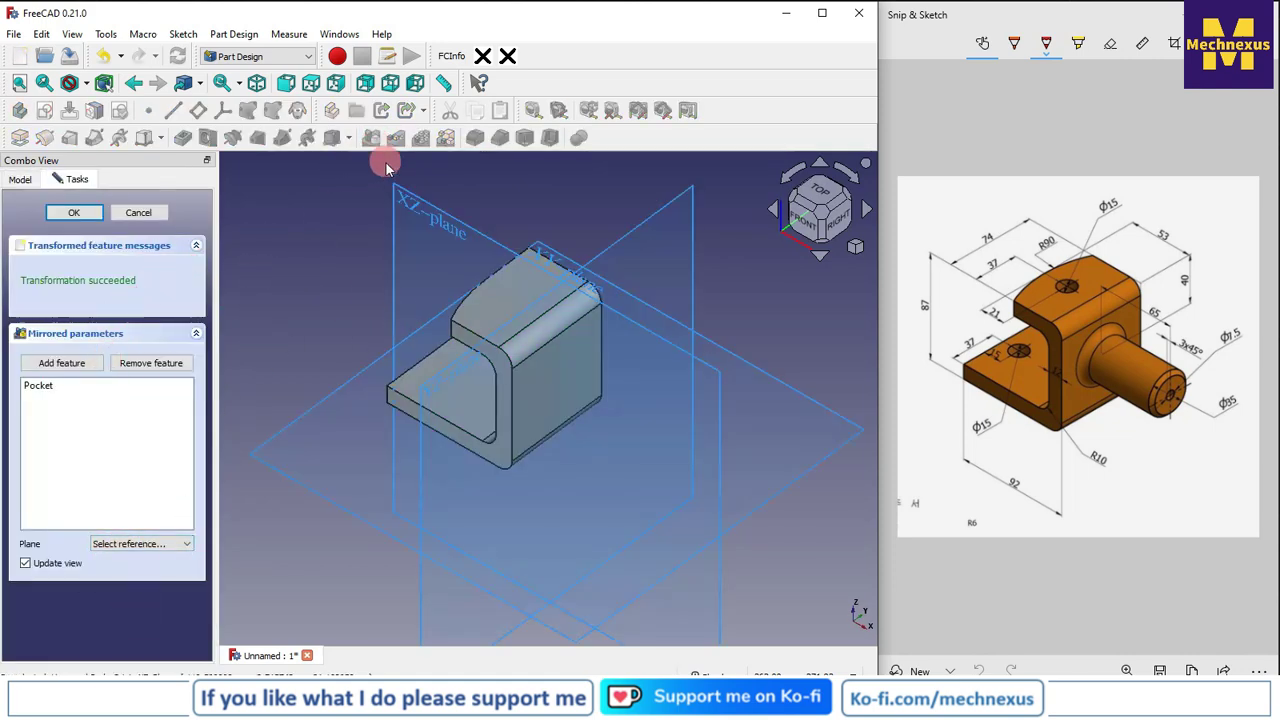
left_click(399, 192)
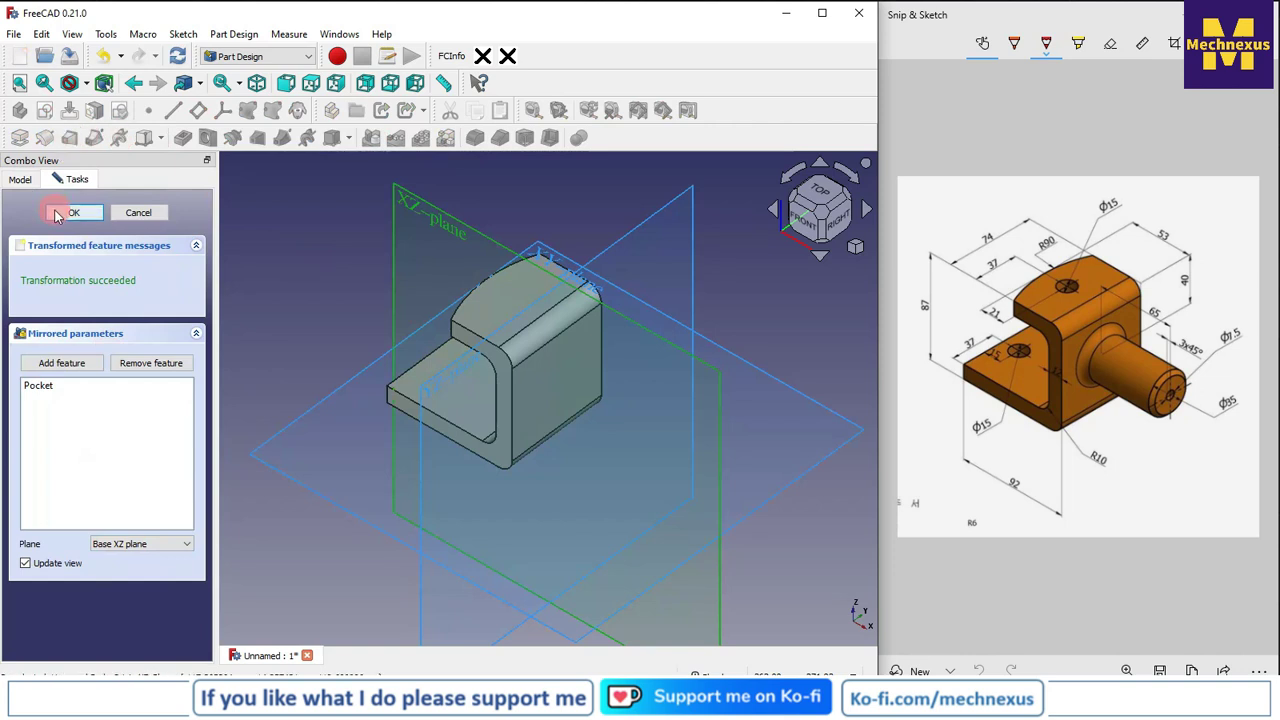
left_click(57, 215)
left_click(266, 243)
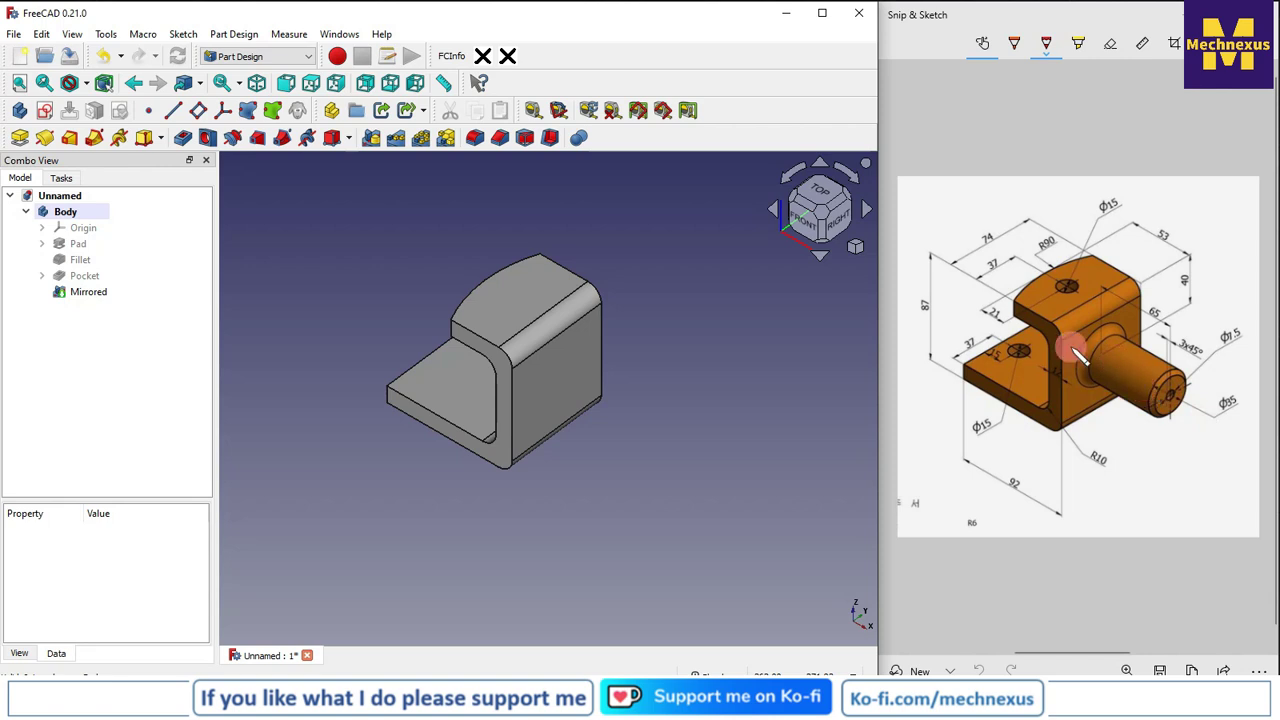
Step: Start a sketch on the bracket's outer vertical face and draw a circle centred on its vertical axis, about 42.5 mm below the top
left_click(578, 390)
left_click(40, 113)
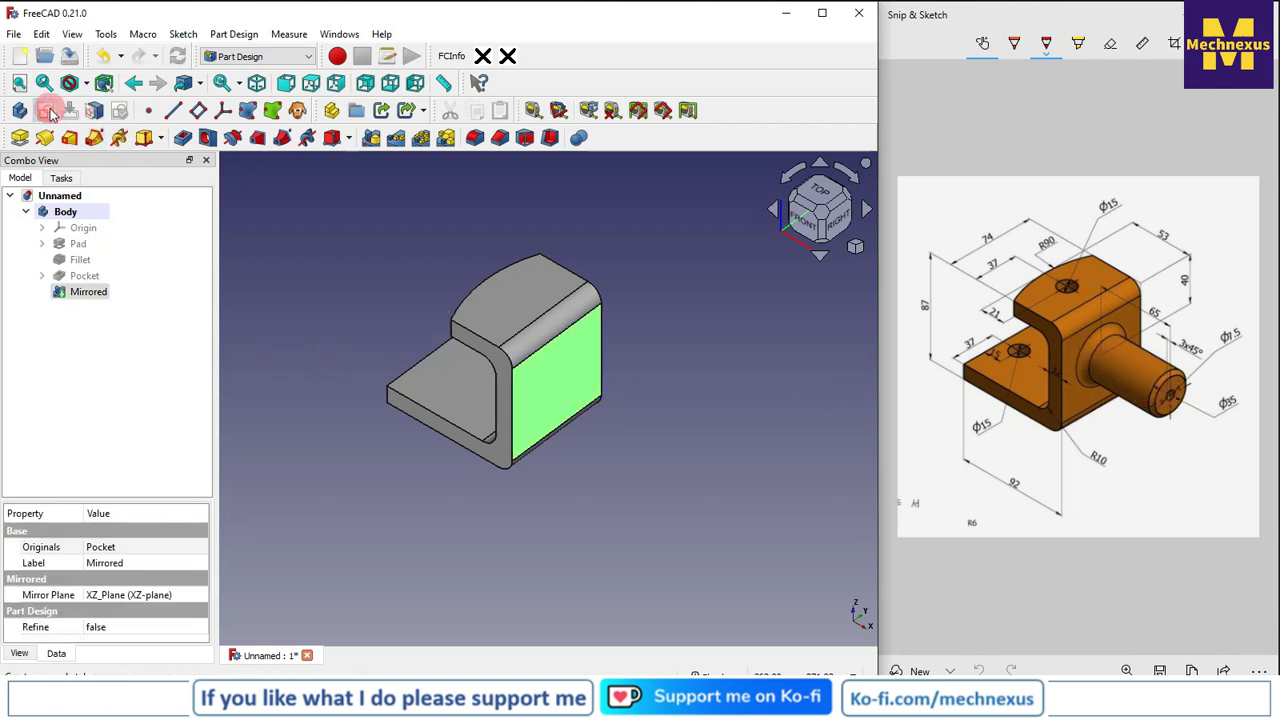
left_click(856, 250)
left_click(890, 294)
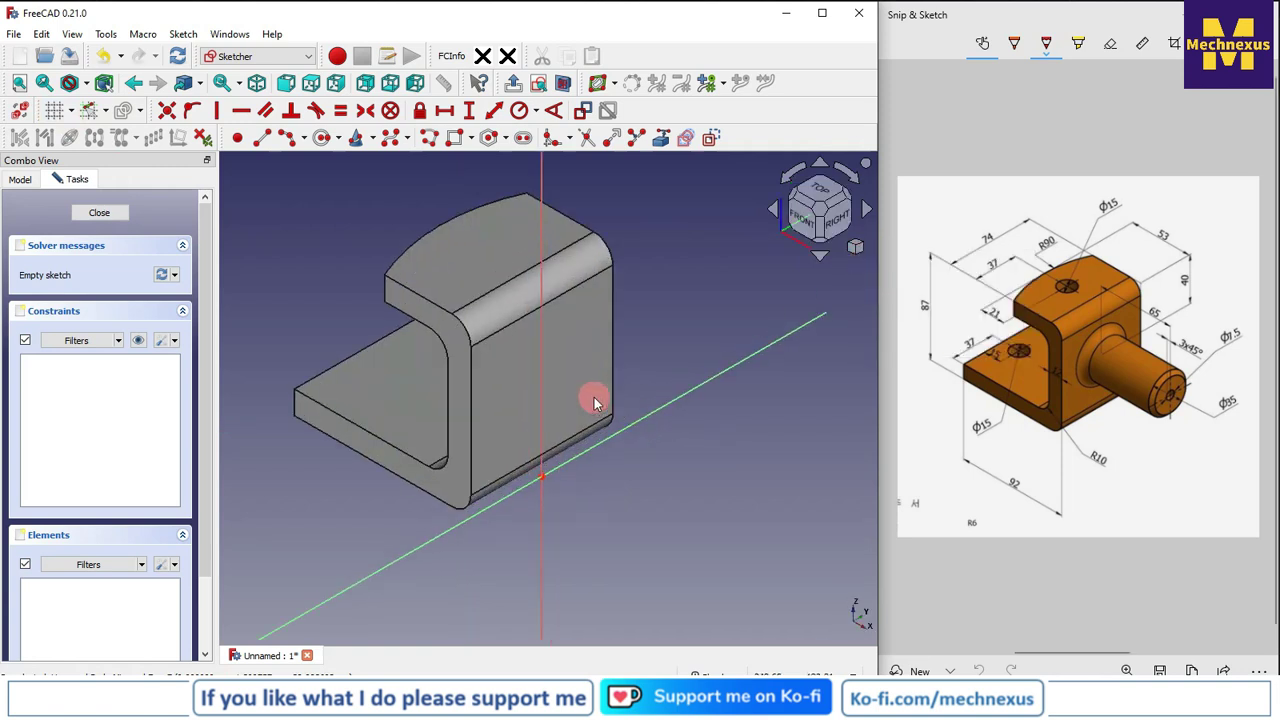
left_click(322, 139)
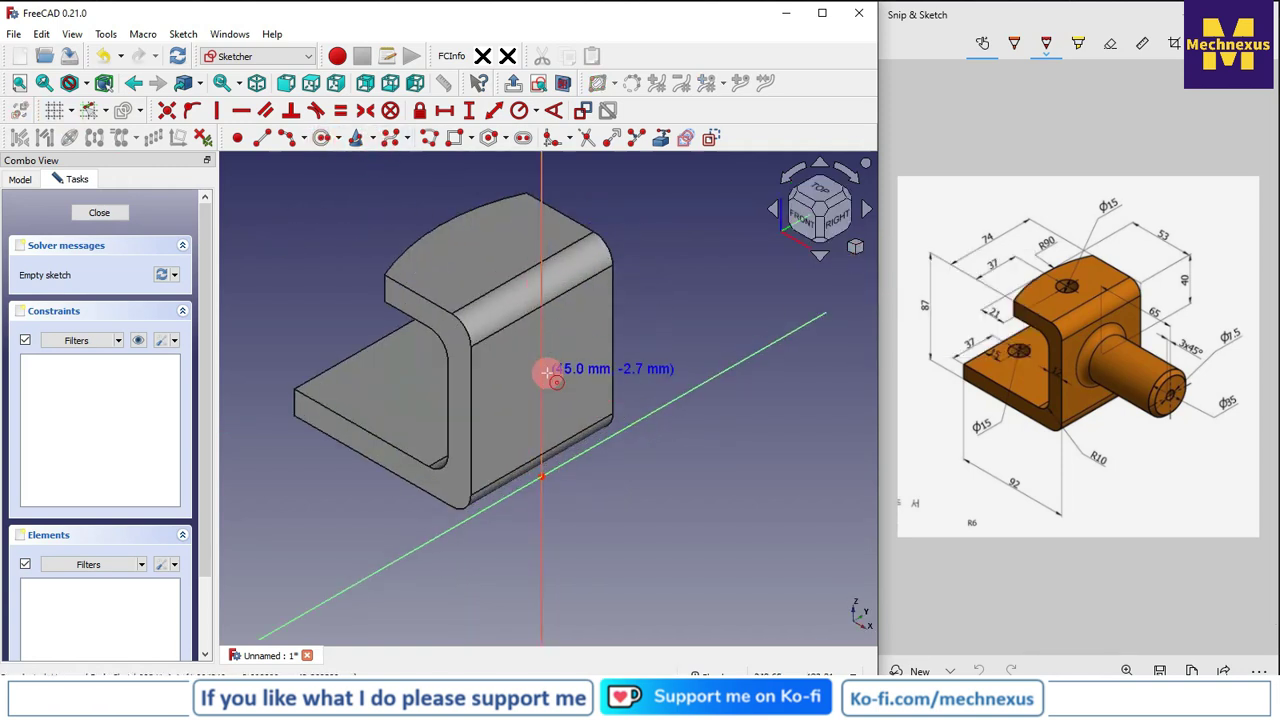
left_click(542, 377)
left_click(577, 378)
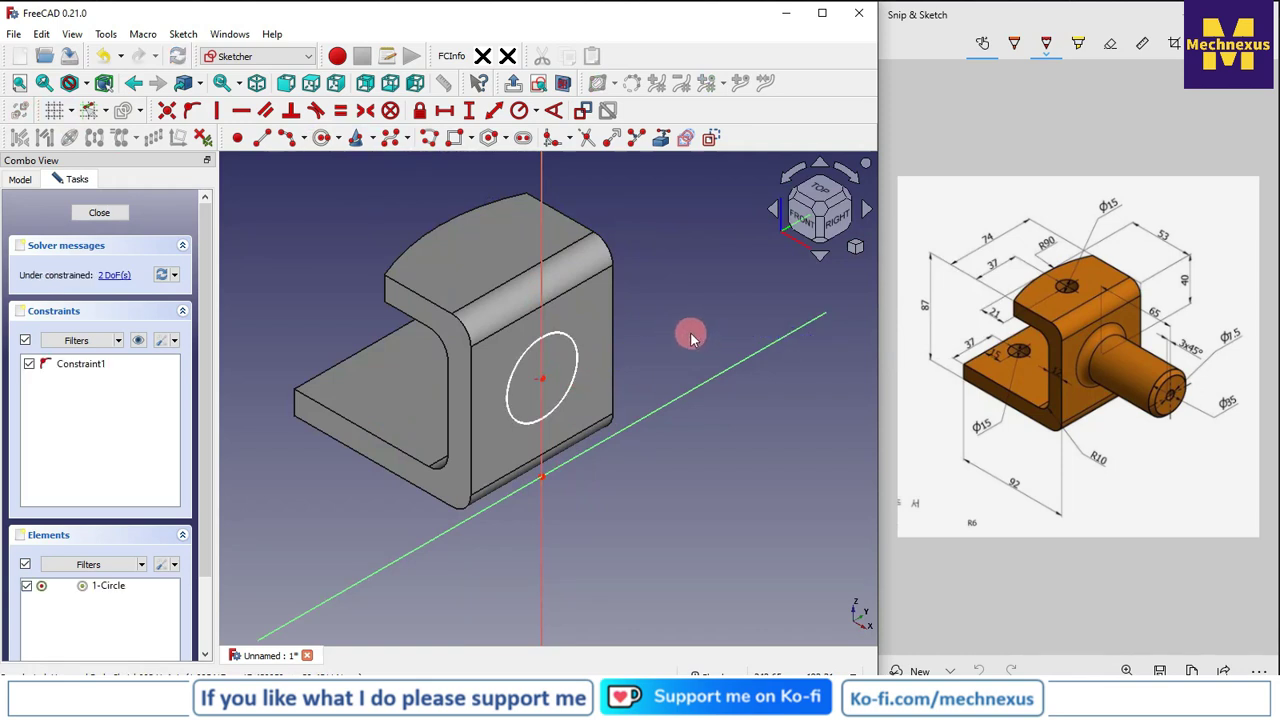
Step: Reference the upper edge of the top bend as external geometry in the sketch, and switch to the right view
left_click(660, 140)
left_click(589, 237)
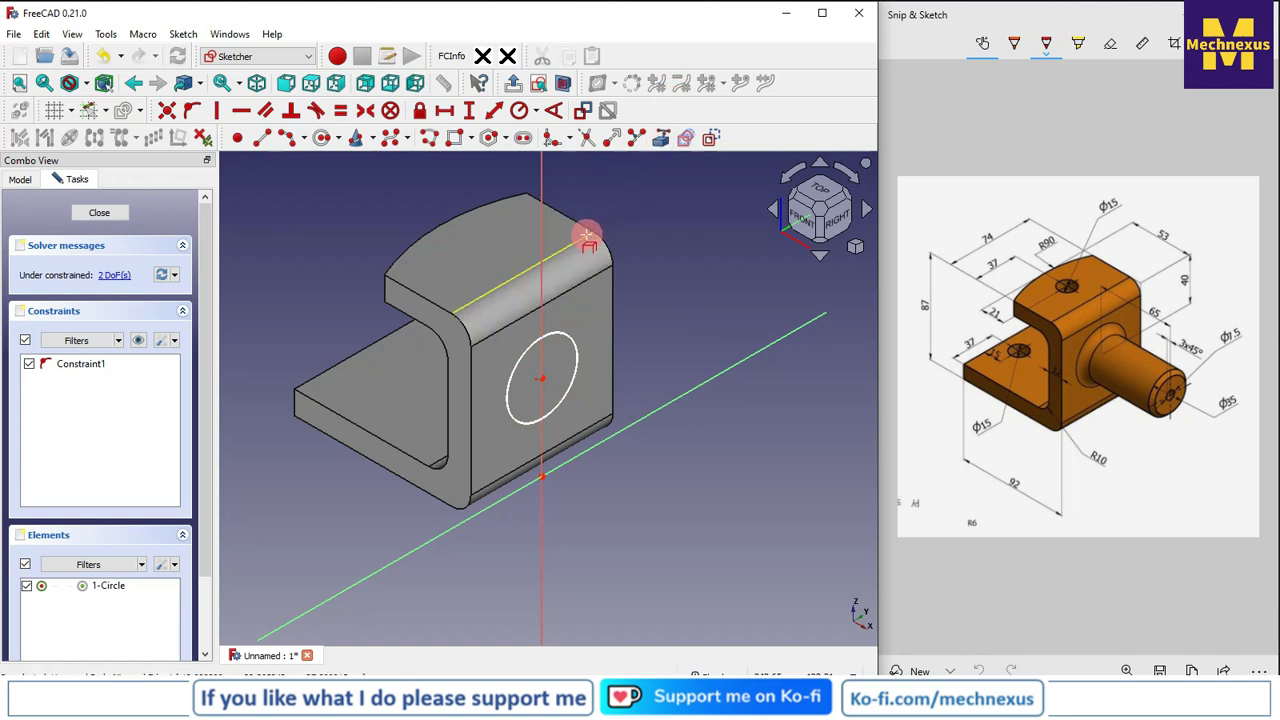
left_click(840, 220)
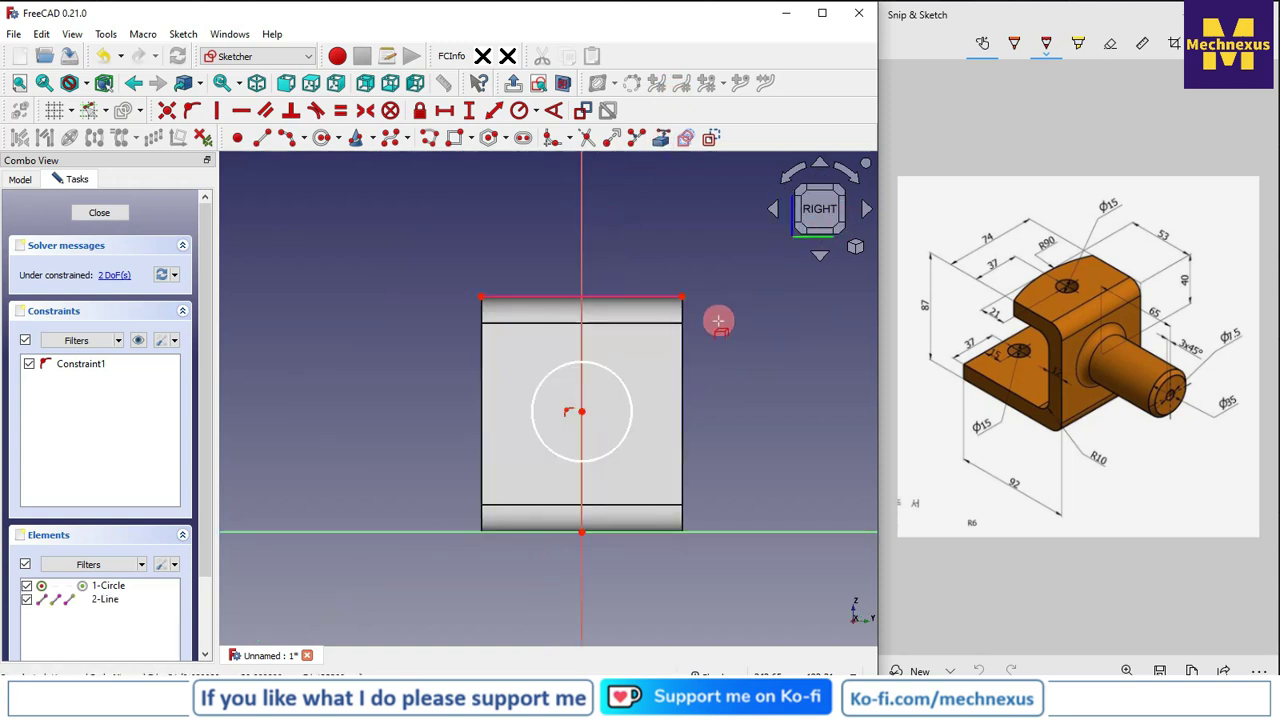
left_click(581, 410)
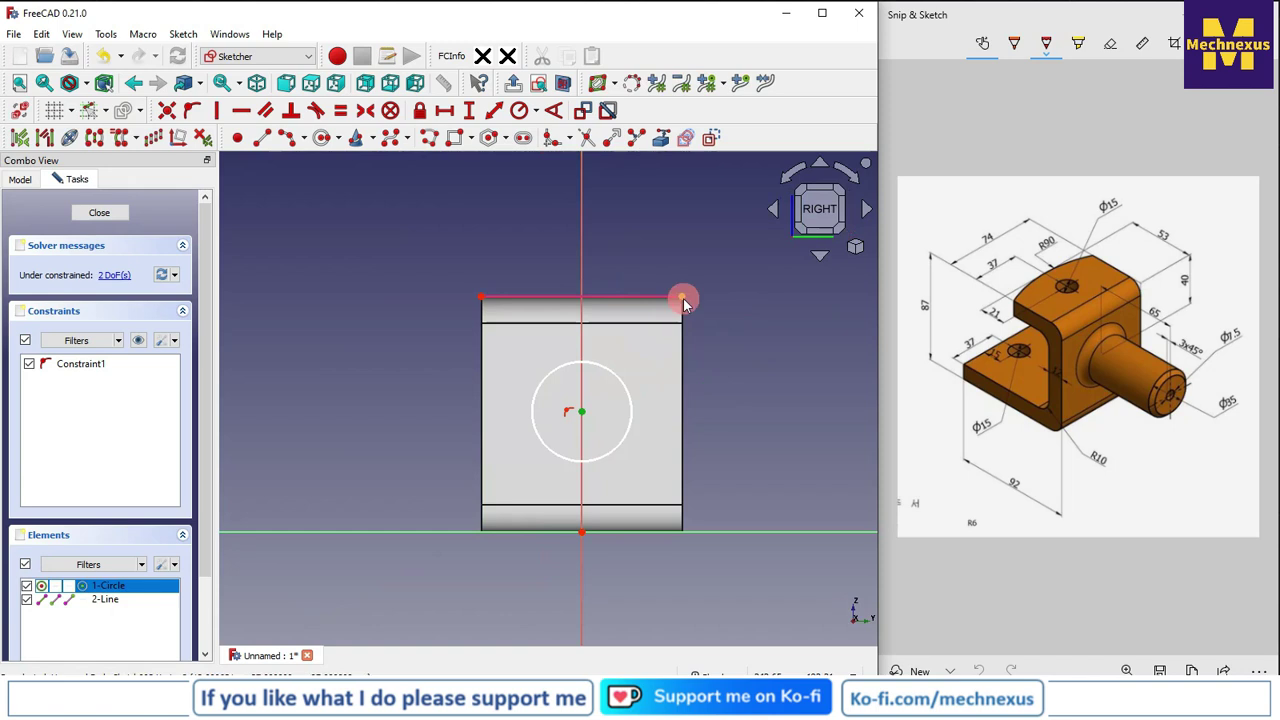
left_click(682, 298)
left_click(470, 111)
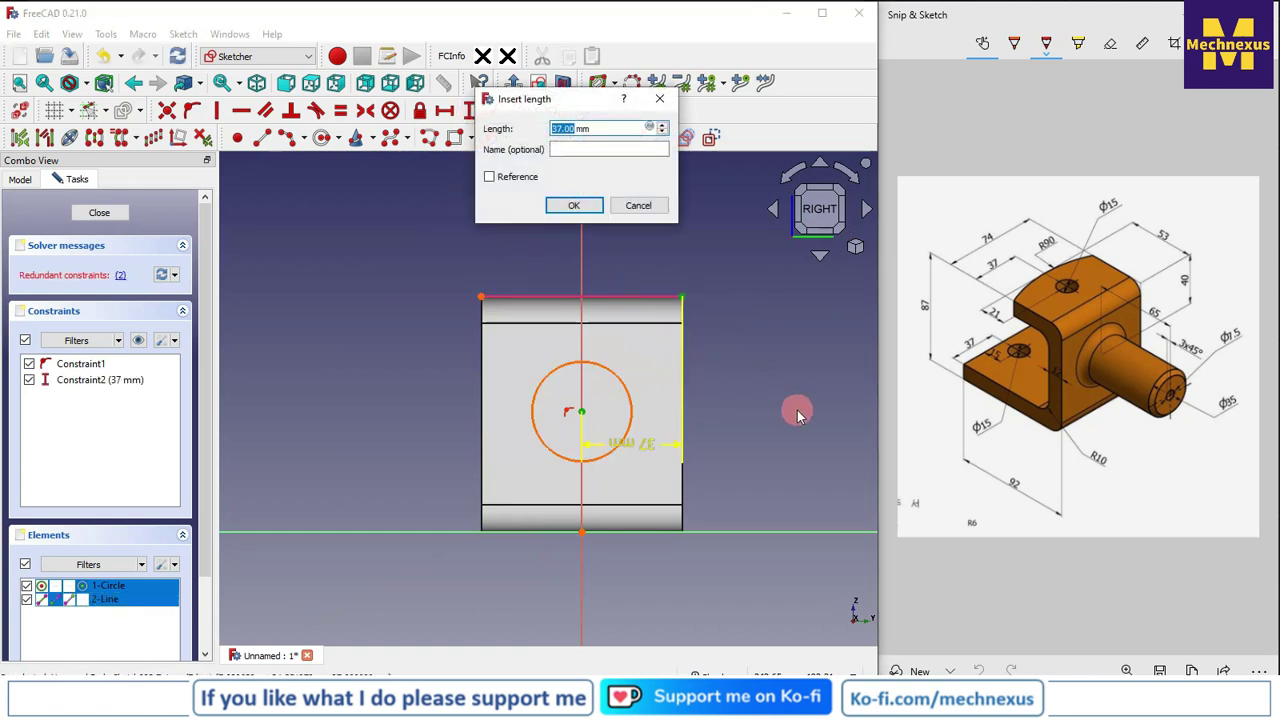
left_click(638, 205)
Step: Set the distance from the circle's centre to the referenced top edge to 40 mm and place the dimension beside the part
left_click(581, 410)
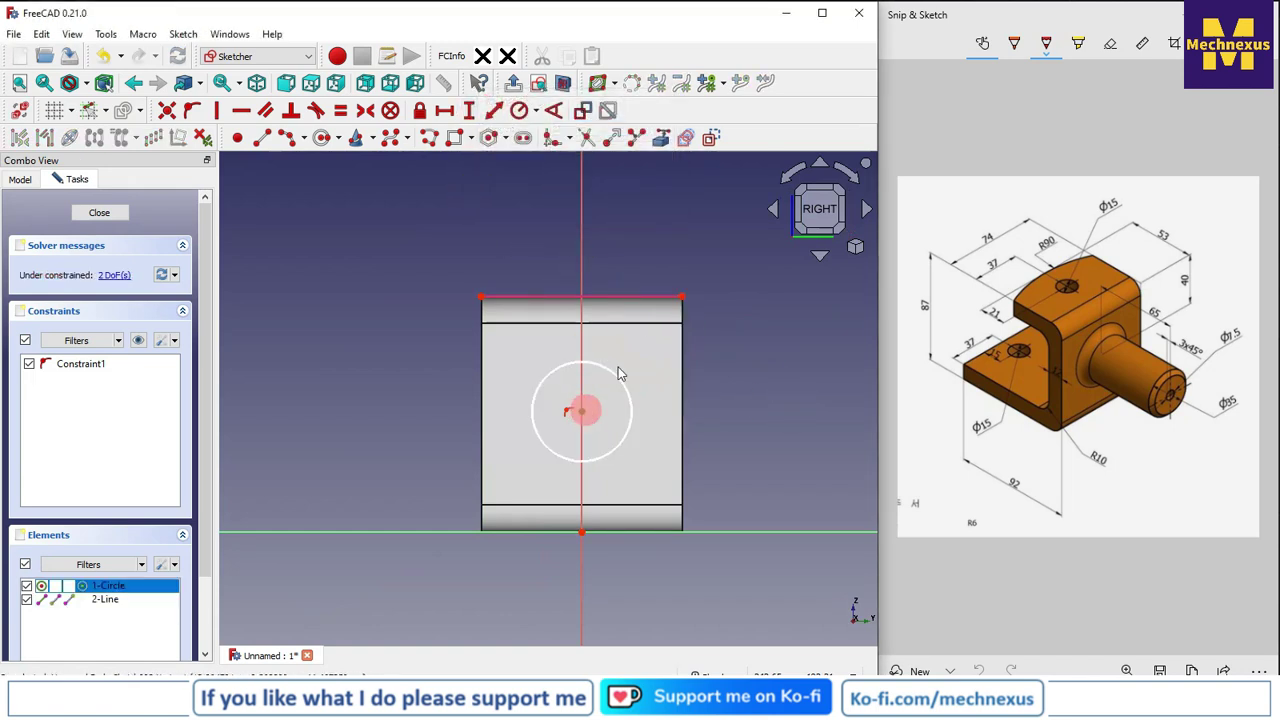
left_click(685, 299)
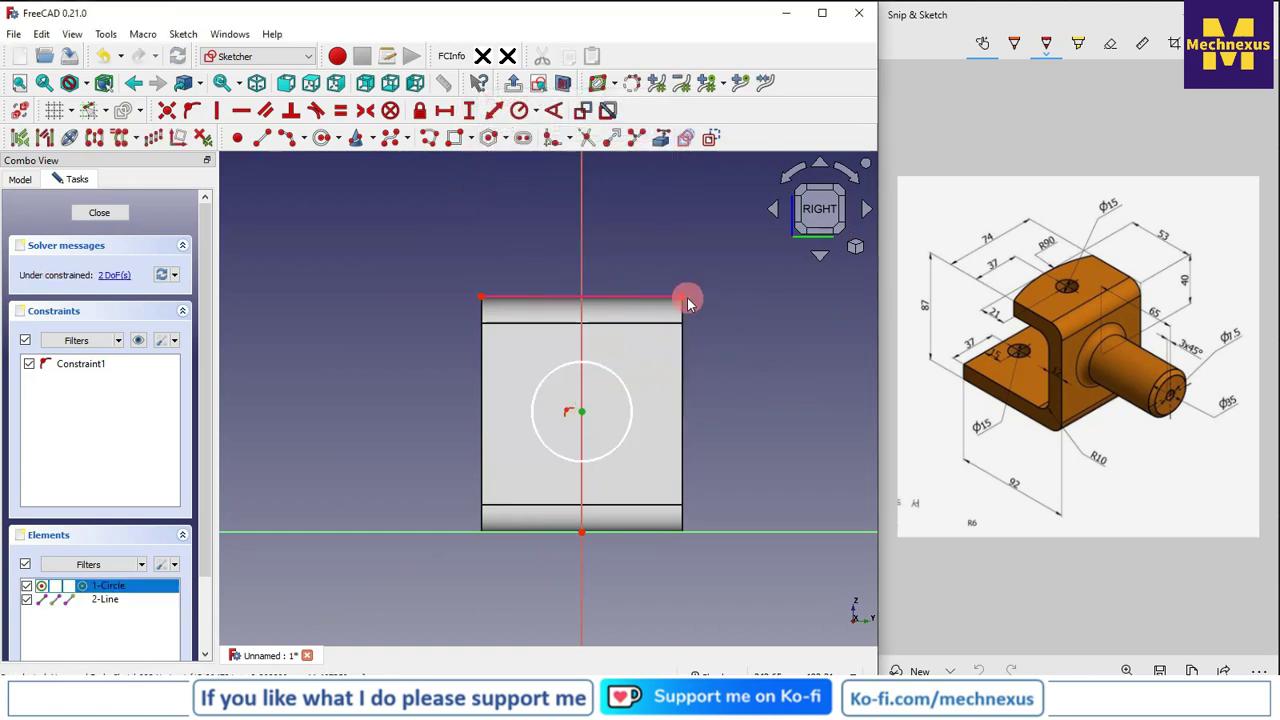
left_click(468, 110)
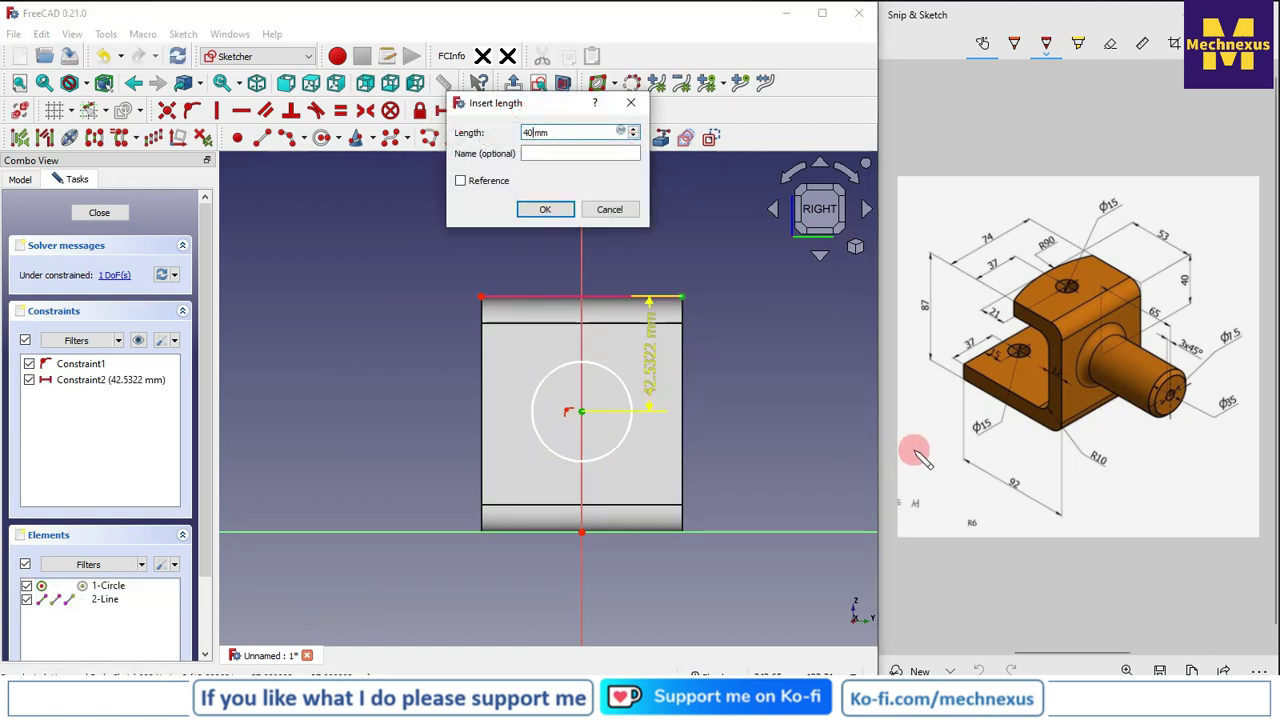
key("Return")
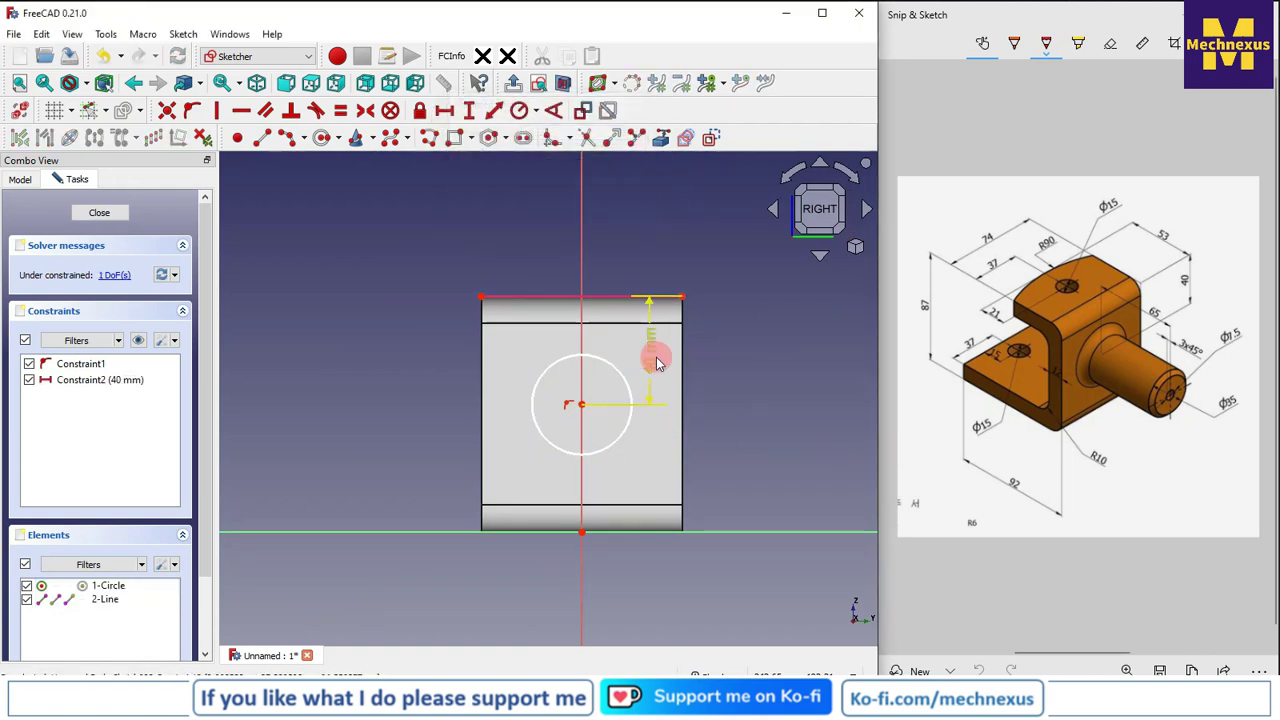
left_click_drag(656, 362, 730, 366)
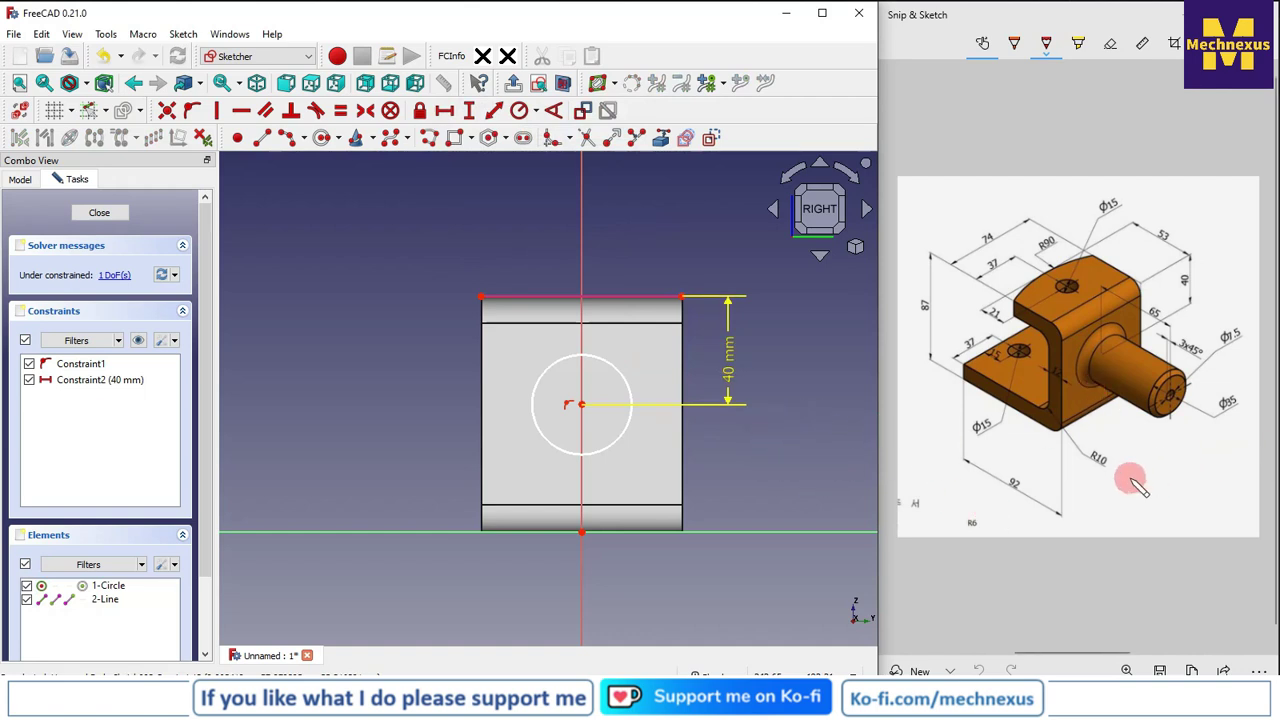
Step: Constrain the boss circle's diameter to 35 mm and close the sketch
left_click(614, 374)
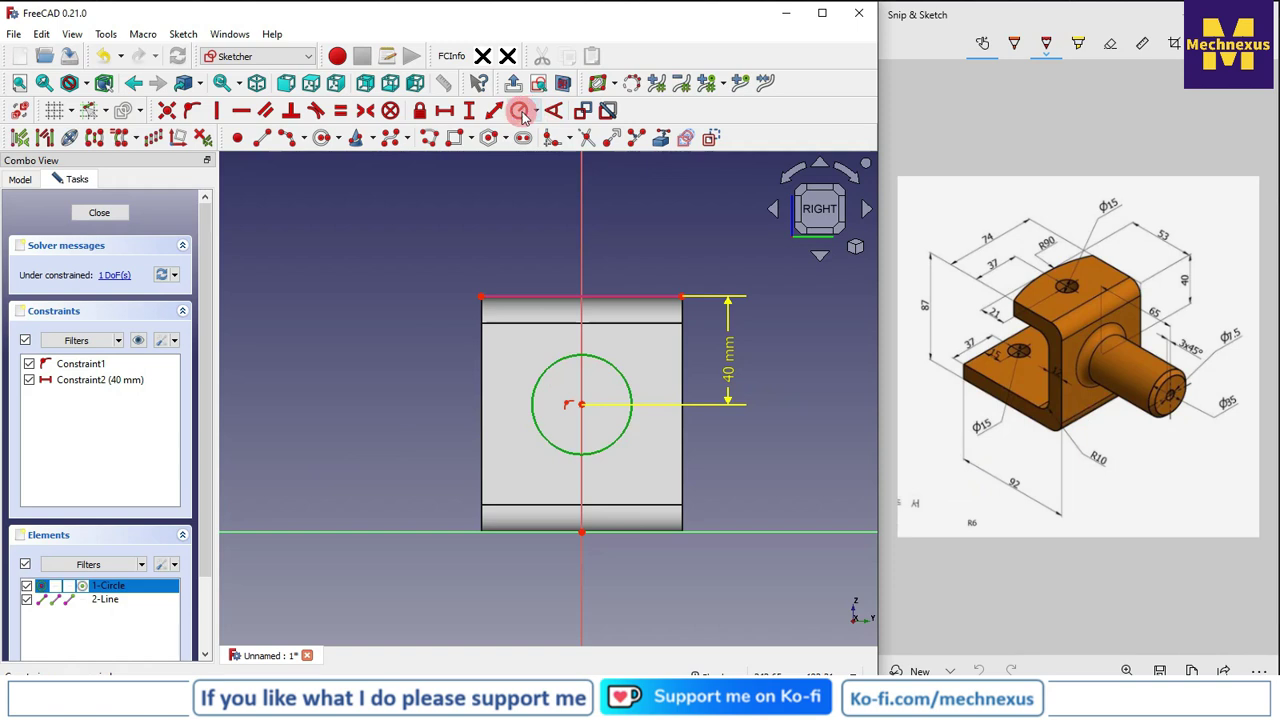
left_click(537, 112)
left_click(560, 147)
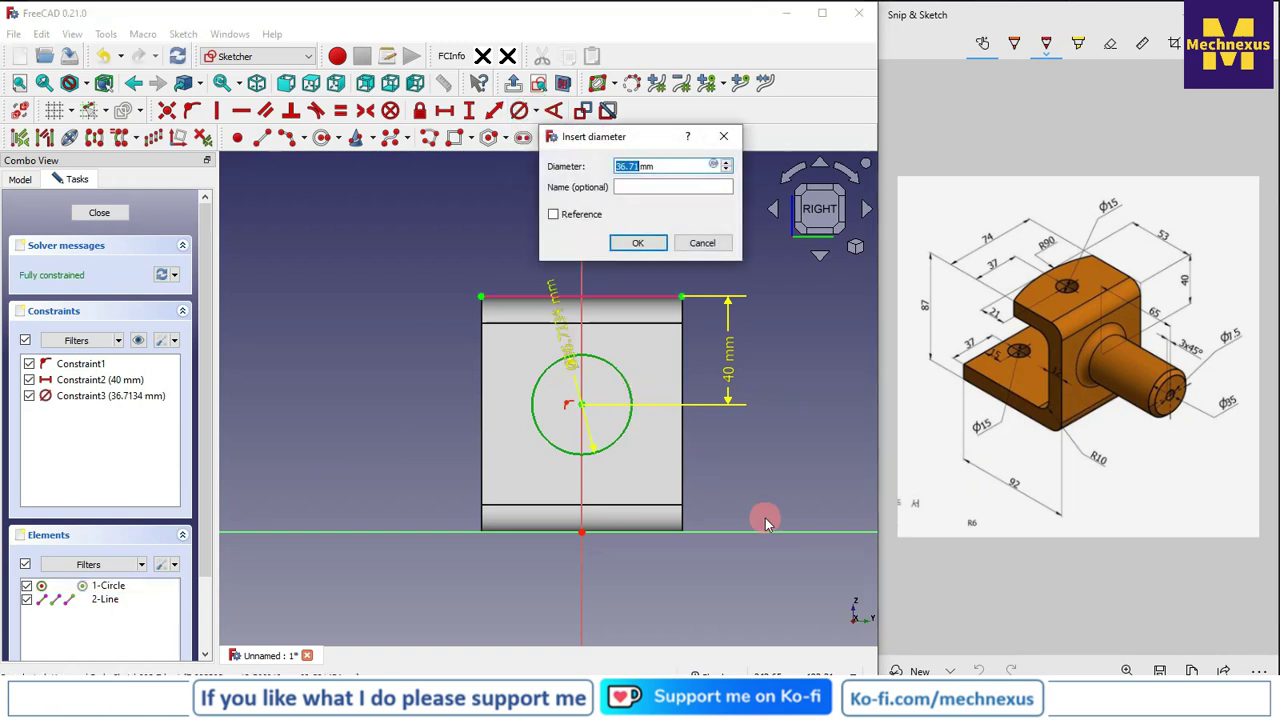
key("Return")
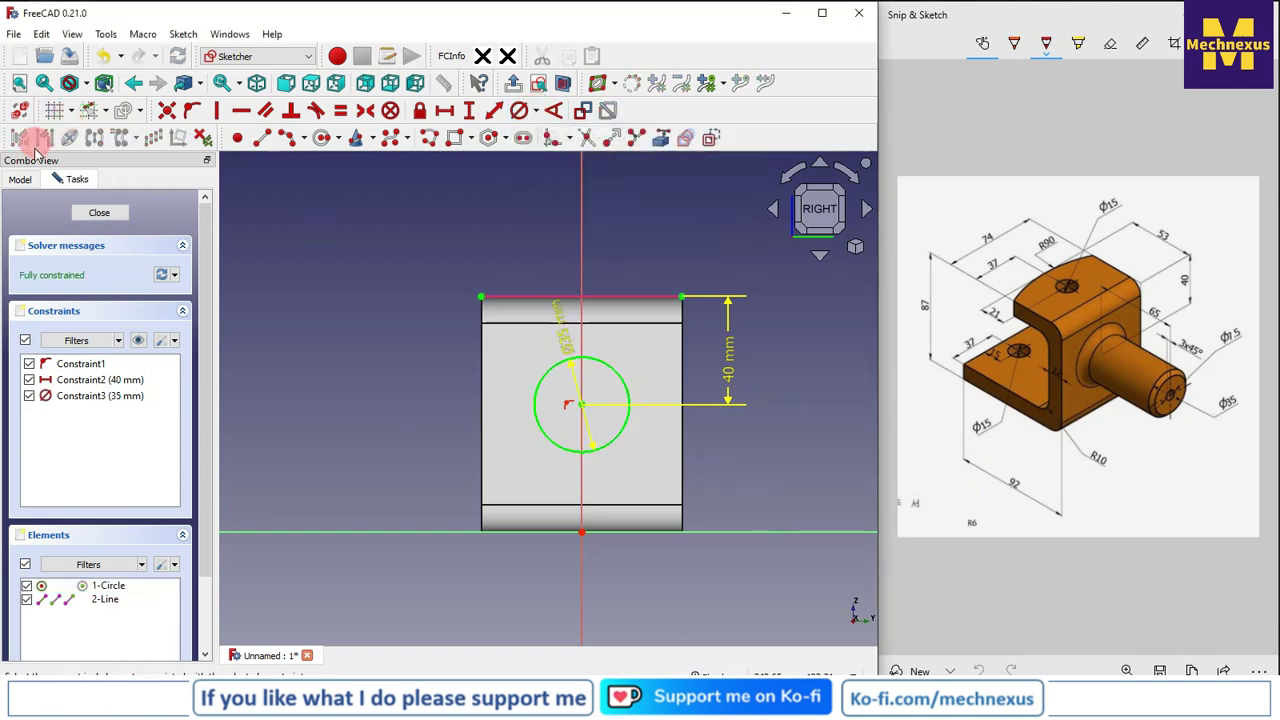
left_click(100, 213)
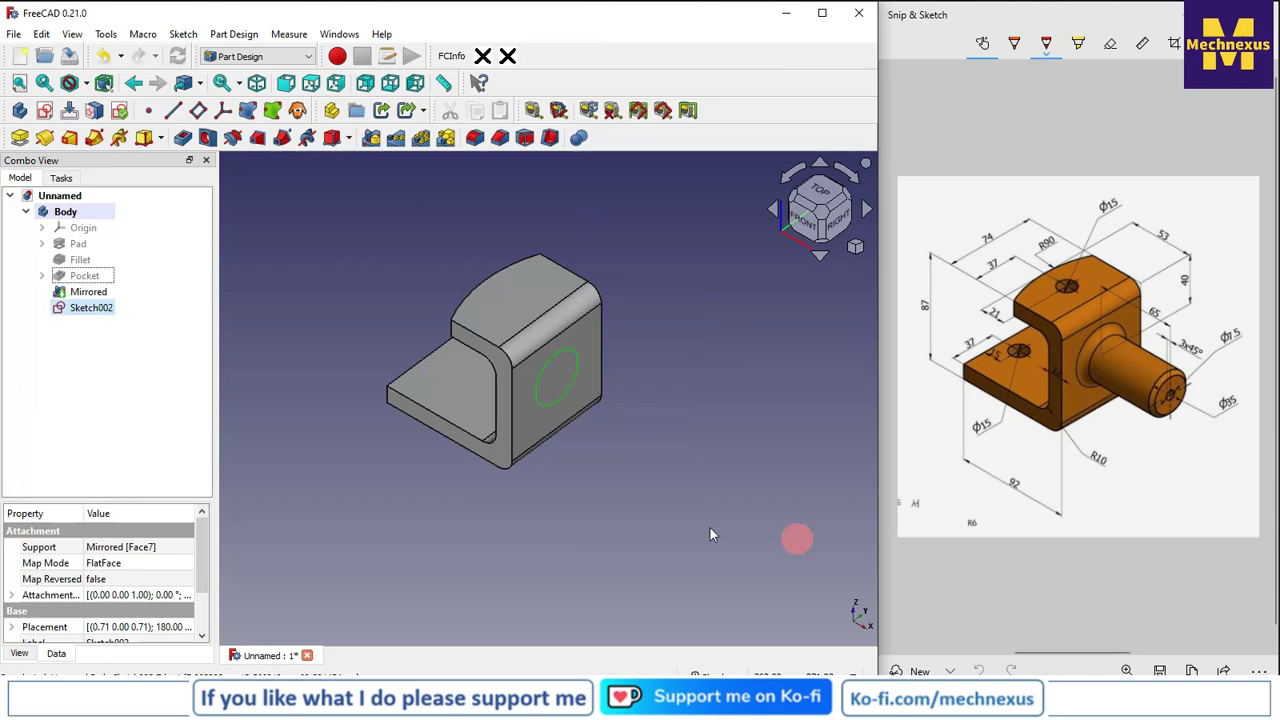
Step: Pad the boss circle 65 mm outward from the bracket's vertical face
left_click(22, 139)
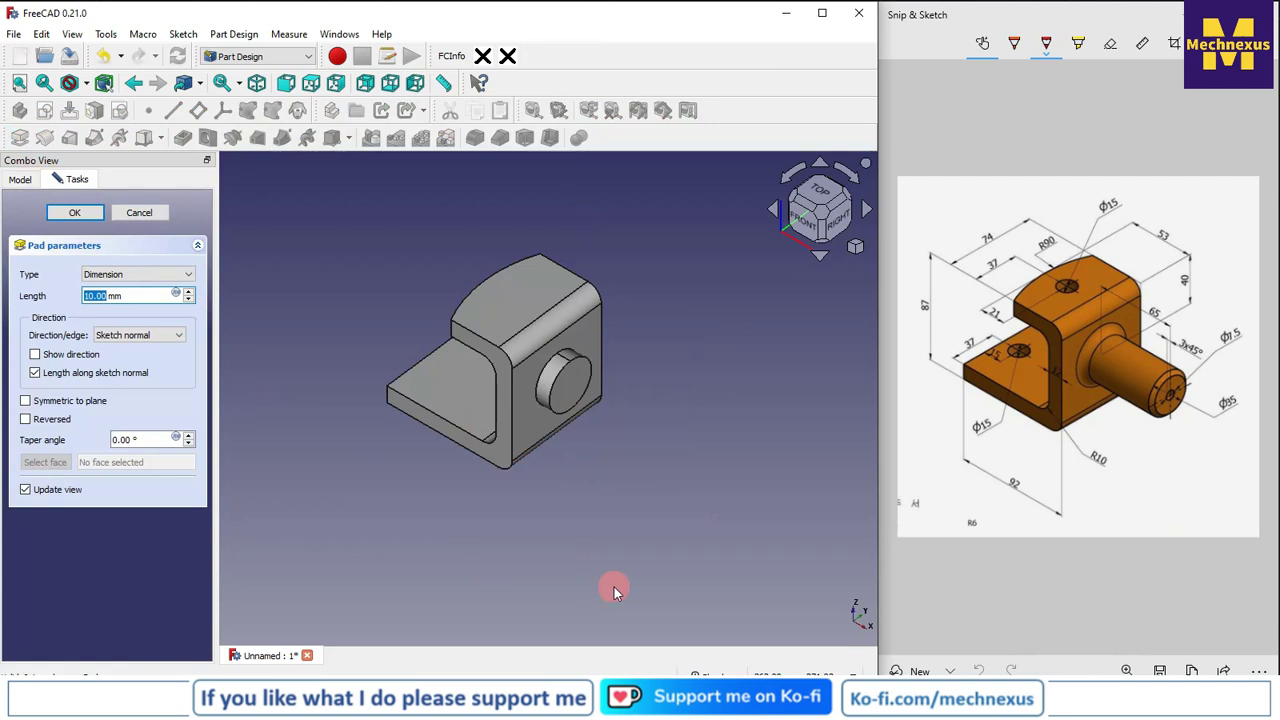
type("65")
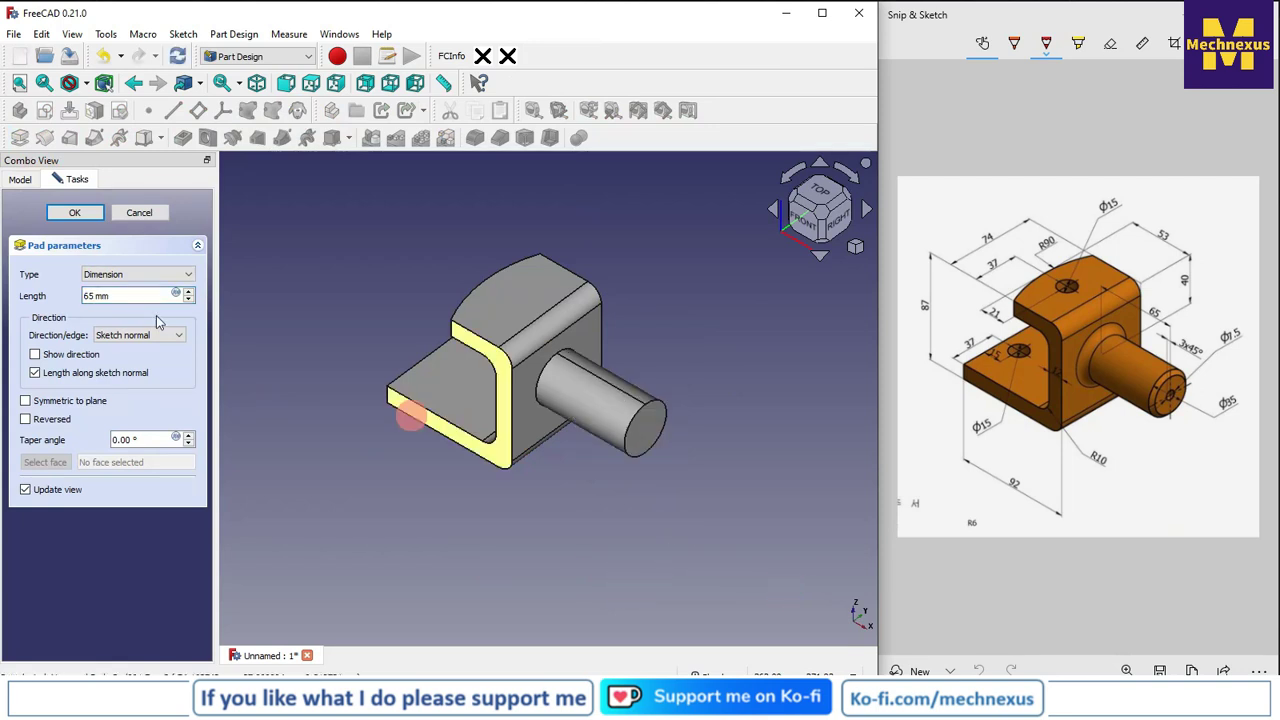
left_click(77, 214)
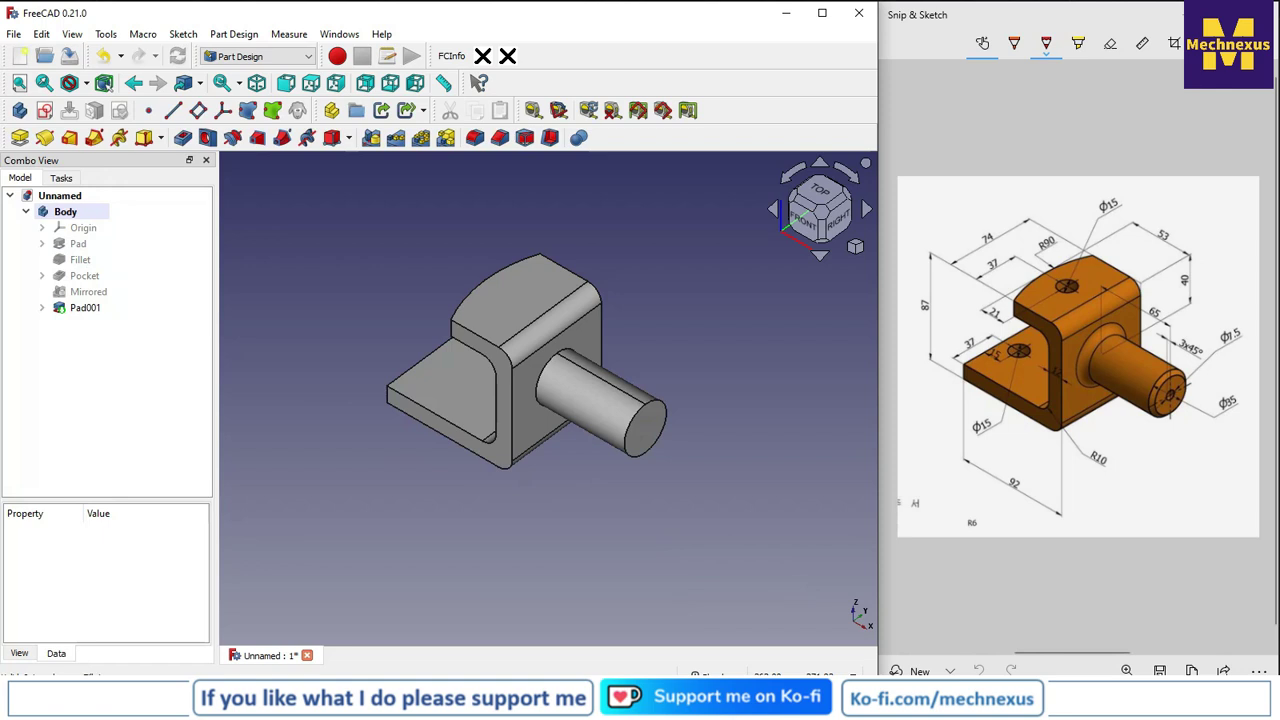
Step: Fillet the edge where the cylindrical boss meets the vertical face with a 5 mm radius
scroll(500, 429, "up", 3)
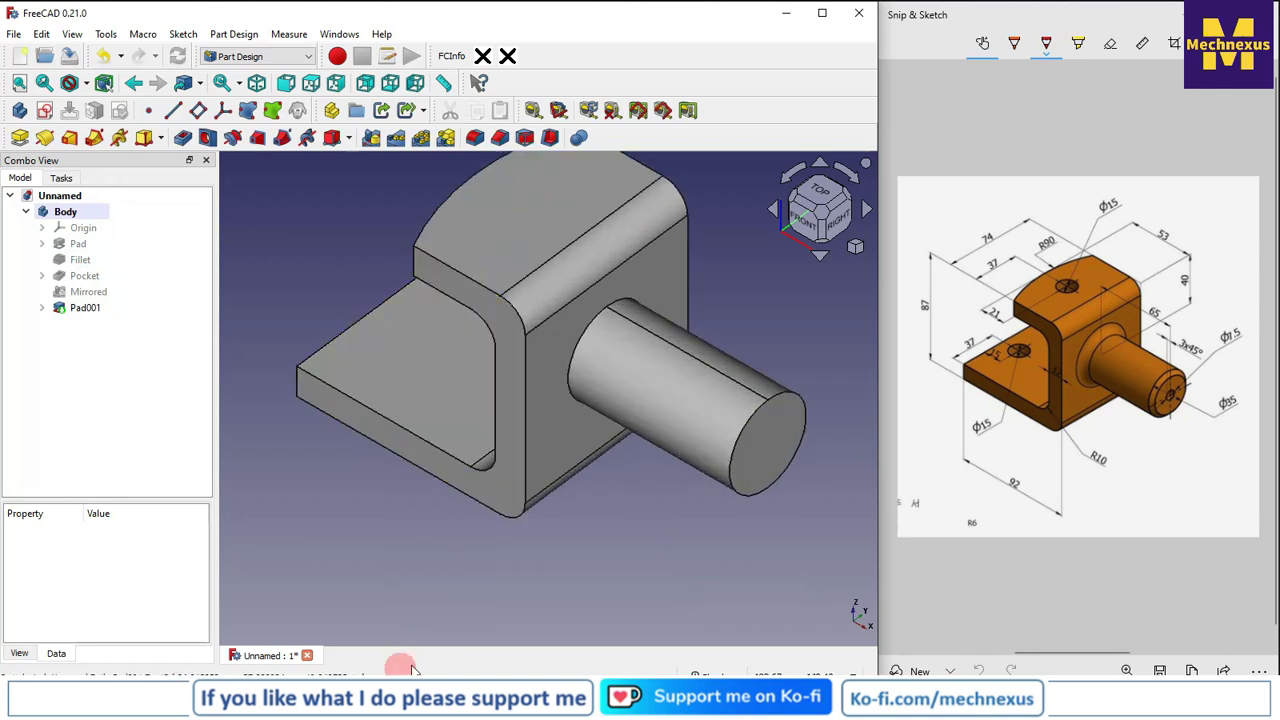
left_click(479, 143)
scroll(586, 343, "up", 3)
left_click(592, 356)
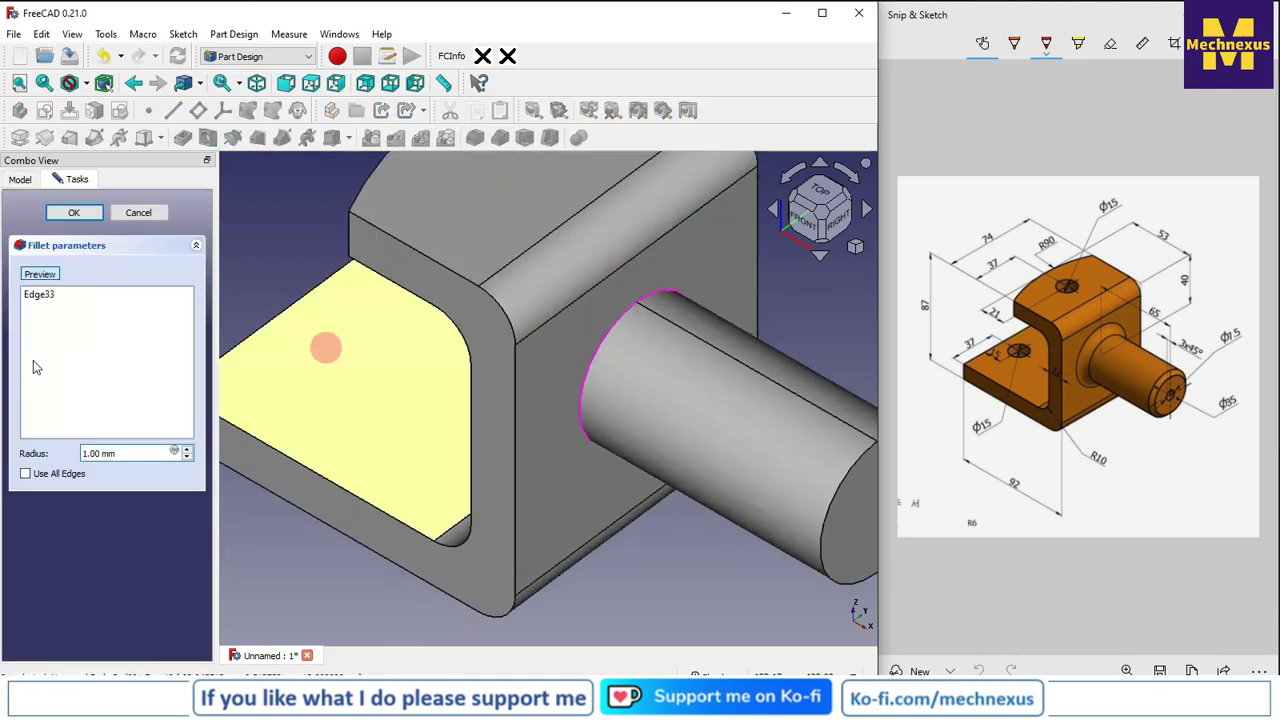
left_click_drag(130, 453, 28, 455)
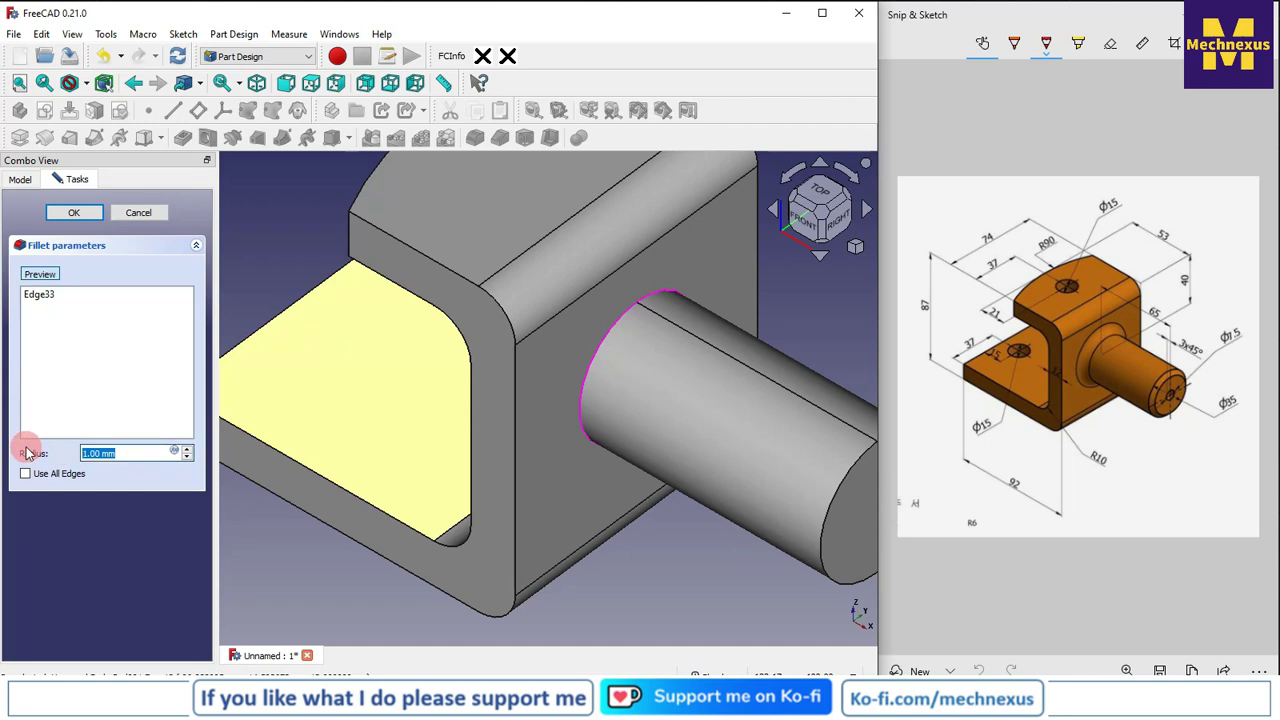
type("5")
scroll(280, 553, "down", 4)
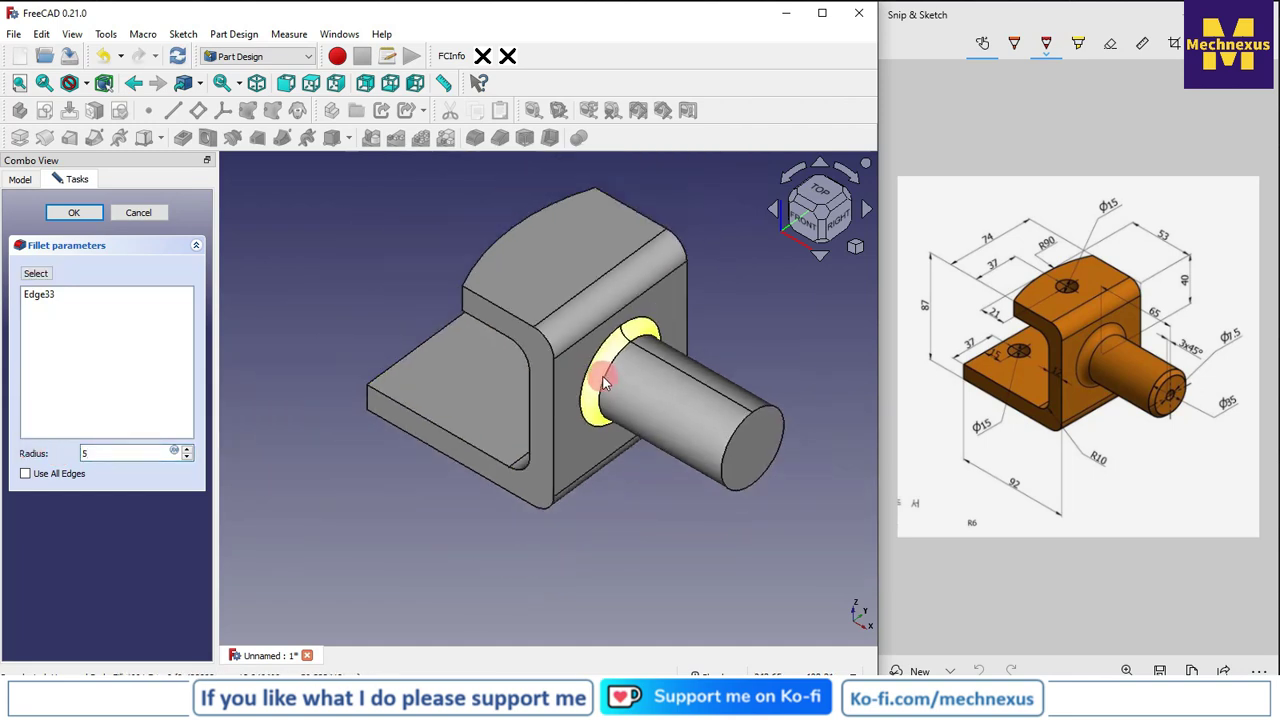
left_click(70, 214)
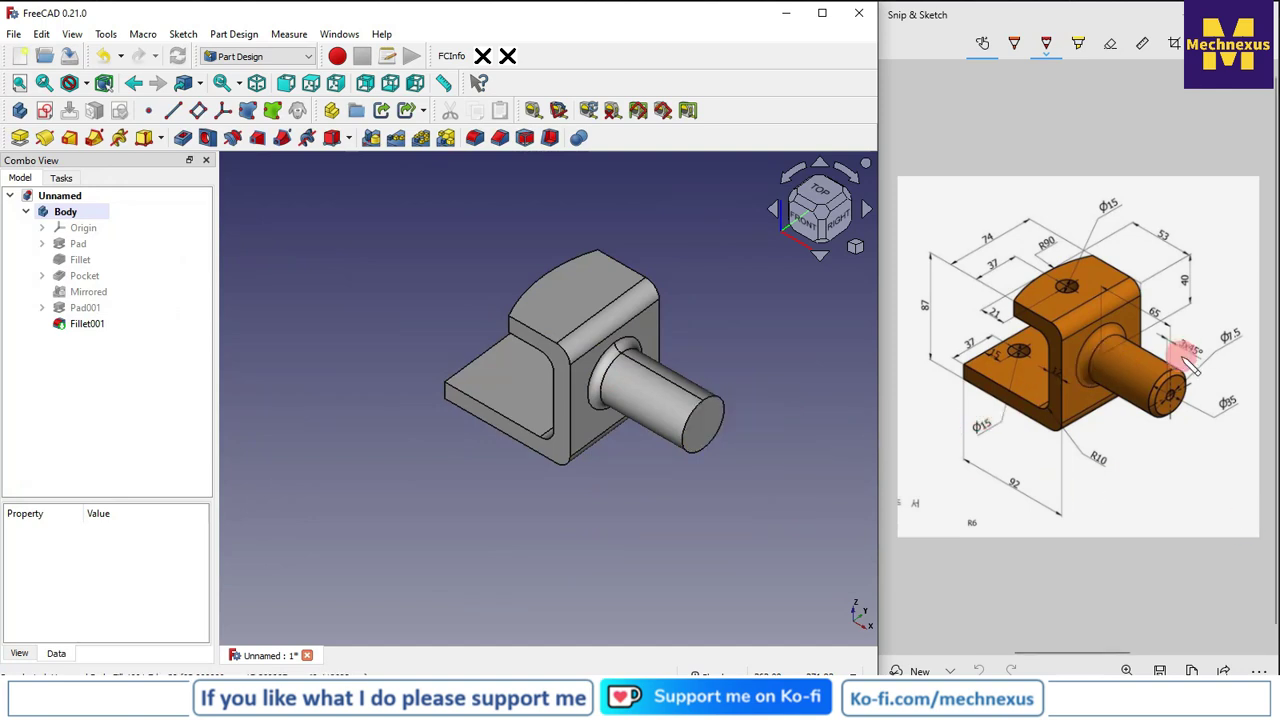
Step: Chamfer the circular edge at the boss's free end with an equal distance of 3 mm
left_click(700, 418)
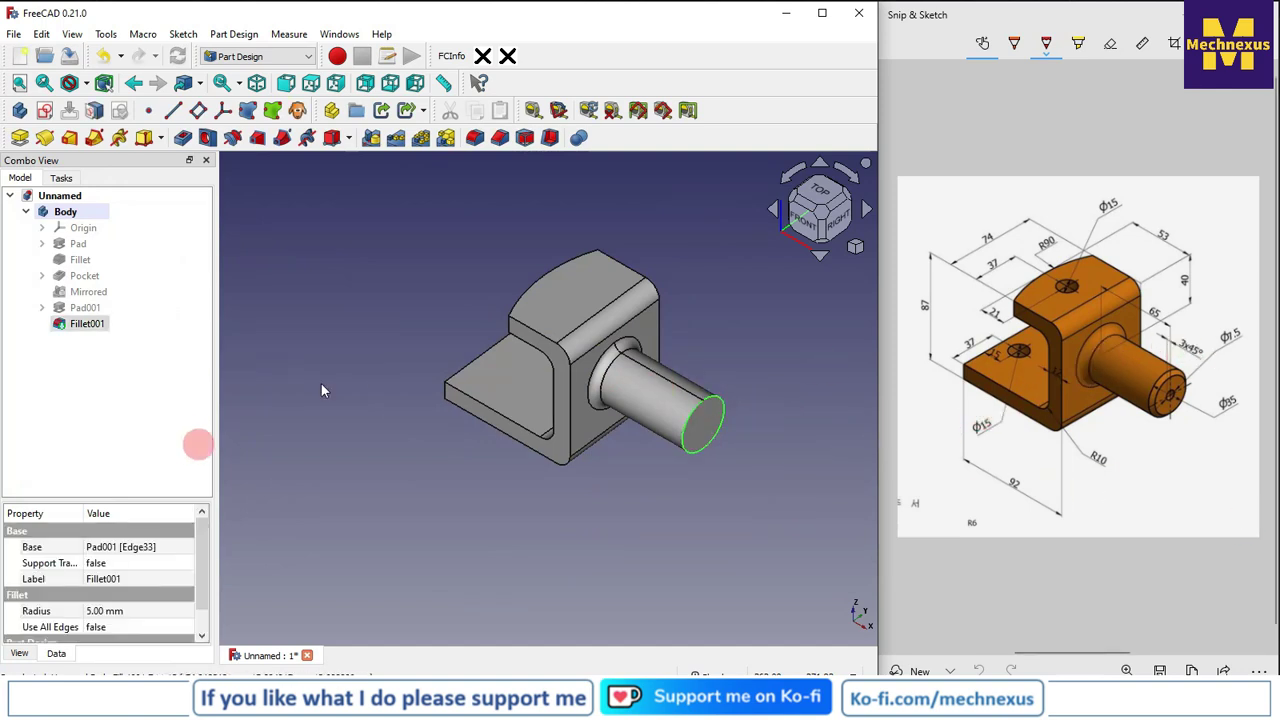
left_click(500, 139)
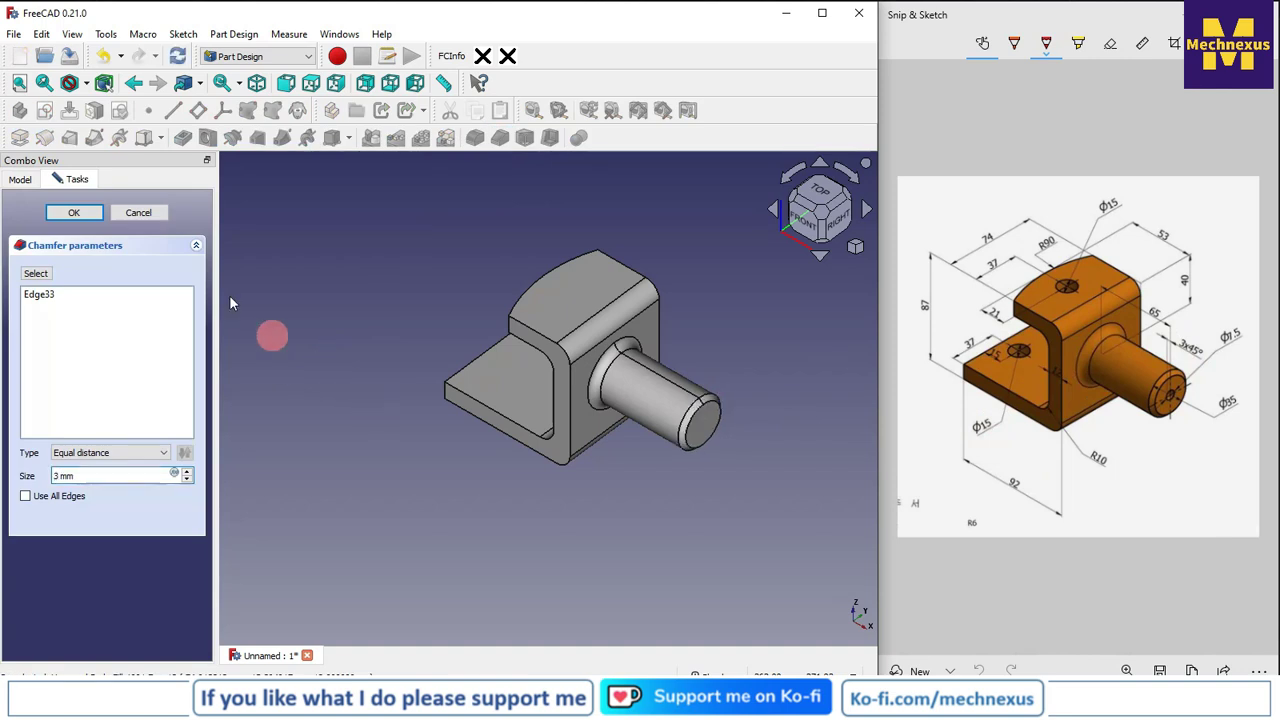
left_click(73, 212)
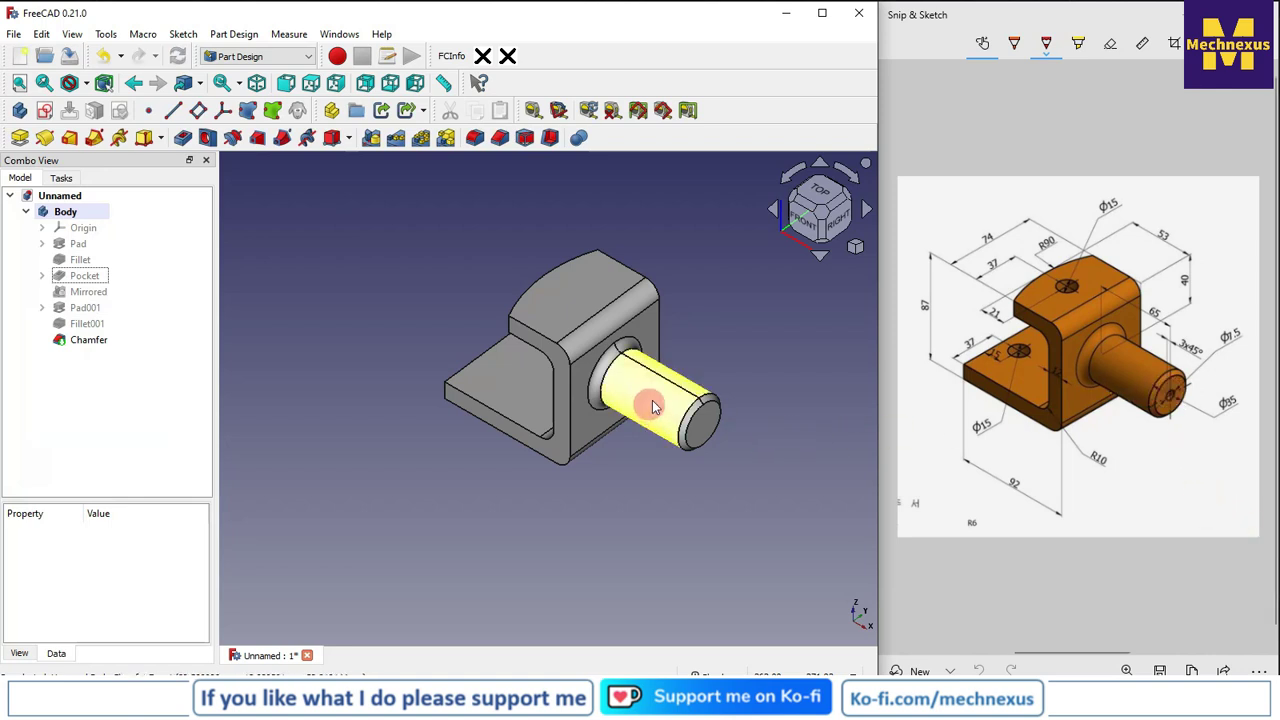
Step: Start a sketch on the boss's end face and reference the face's circular edge as external geometry
scroll(649, 400, "up", 3)
left_click(745, 440)
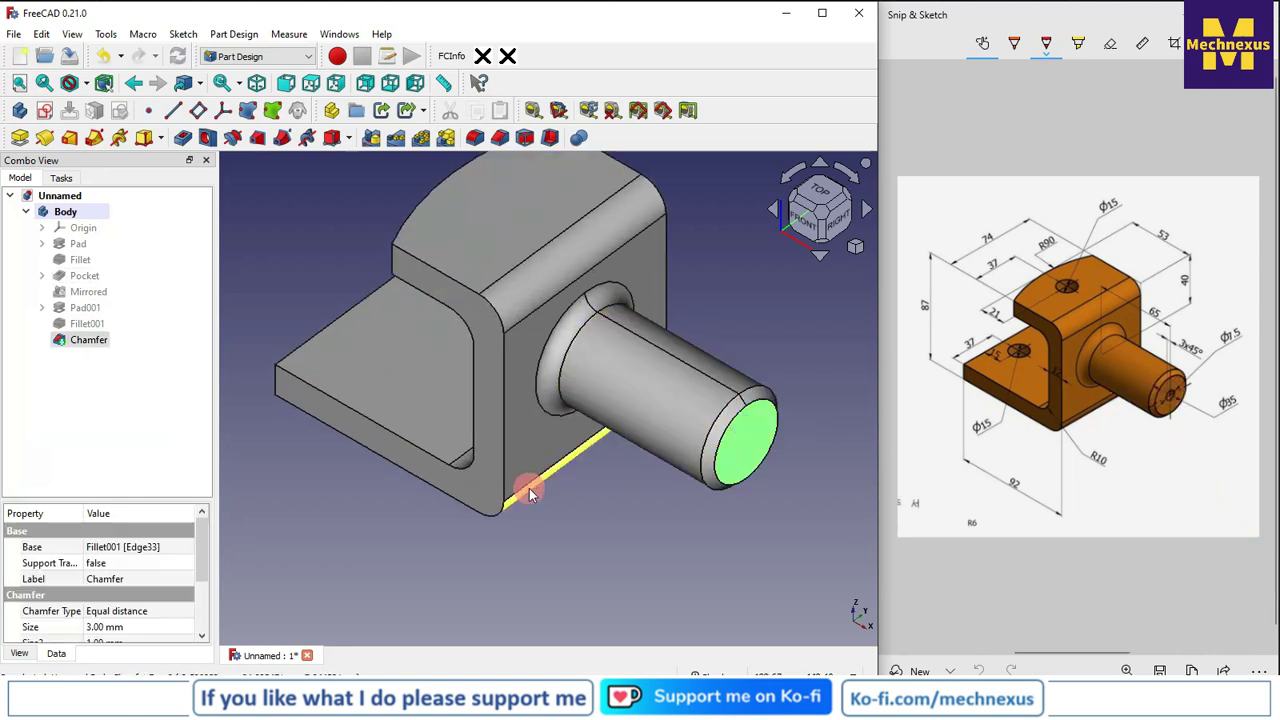
left_click(44, 111)
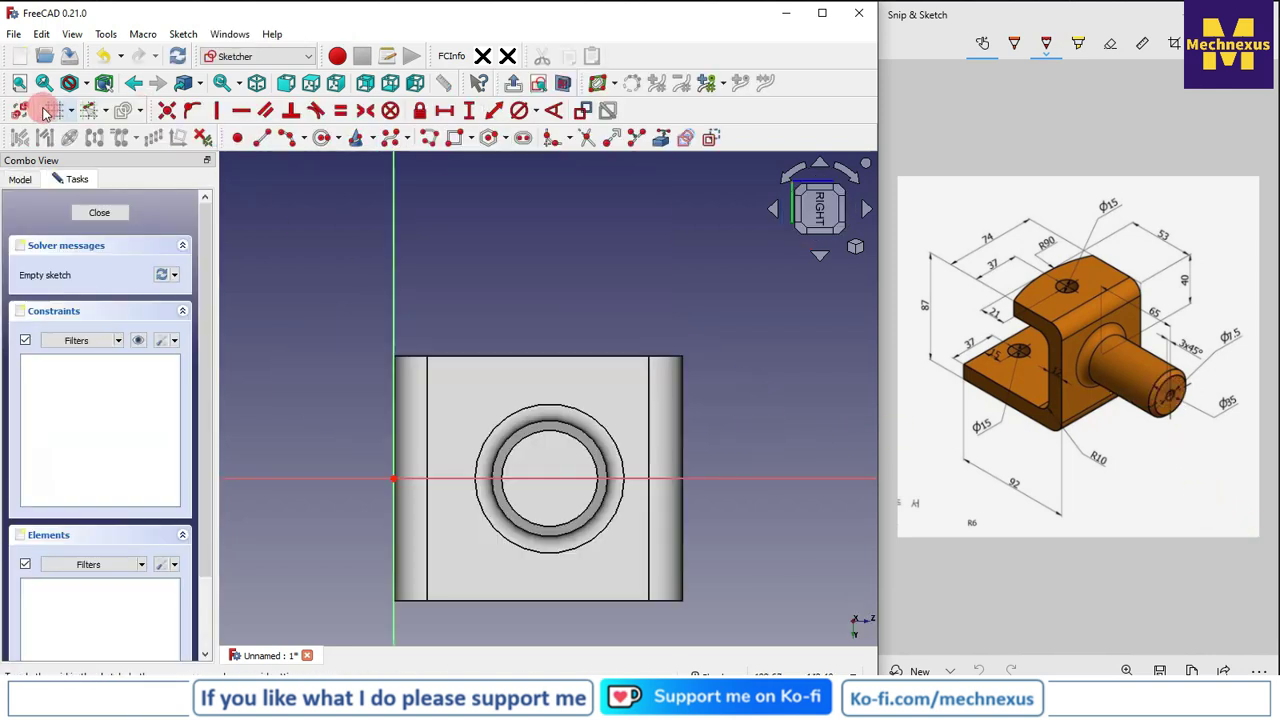
left_click(857, 248)
left_click(895, 291)
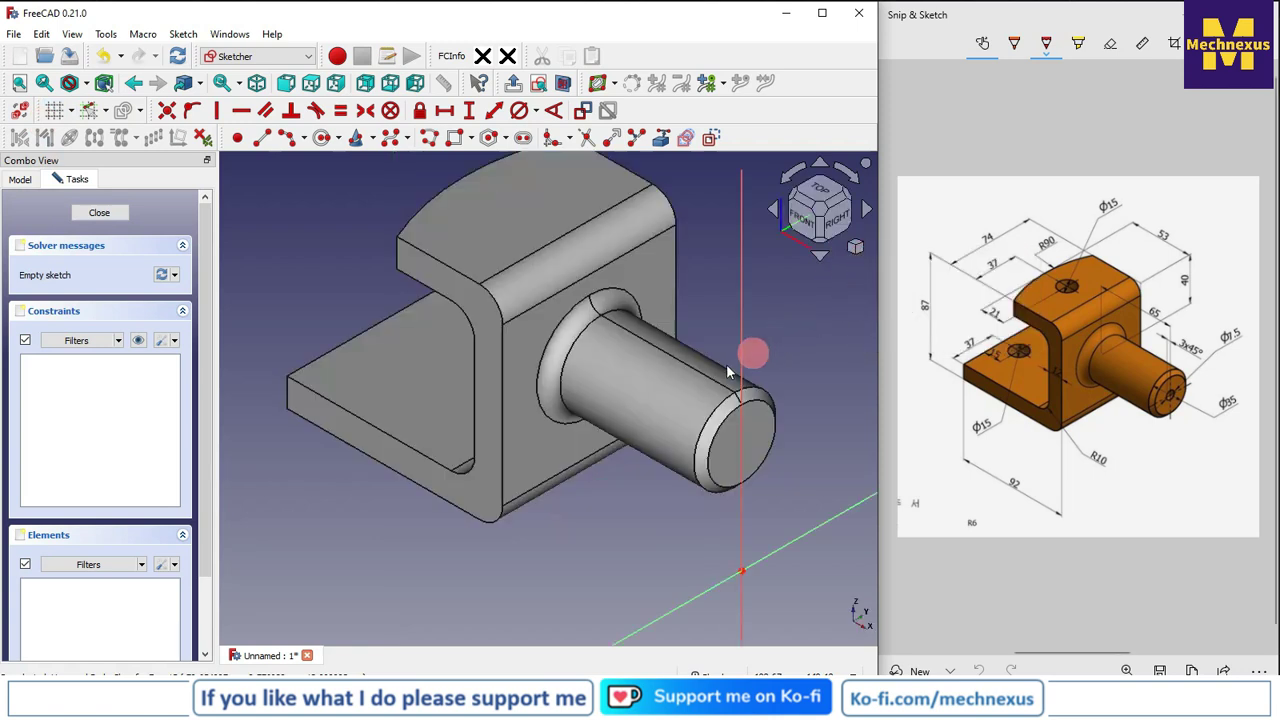
left_click(758, 395)
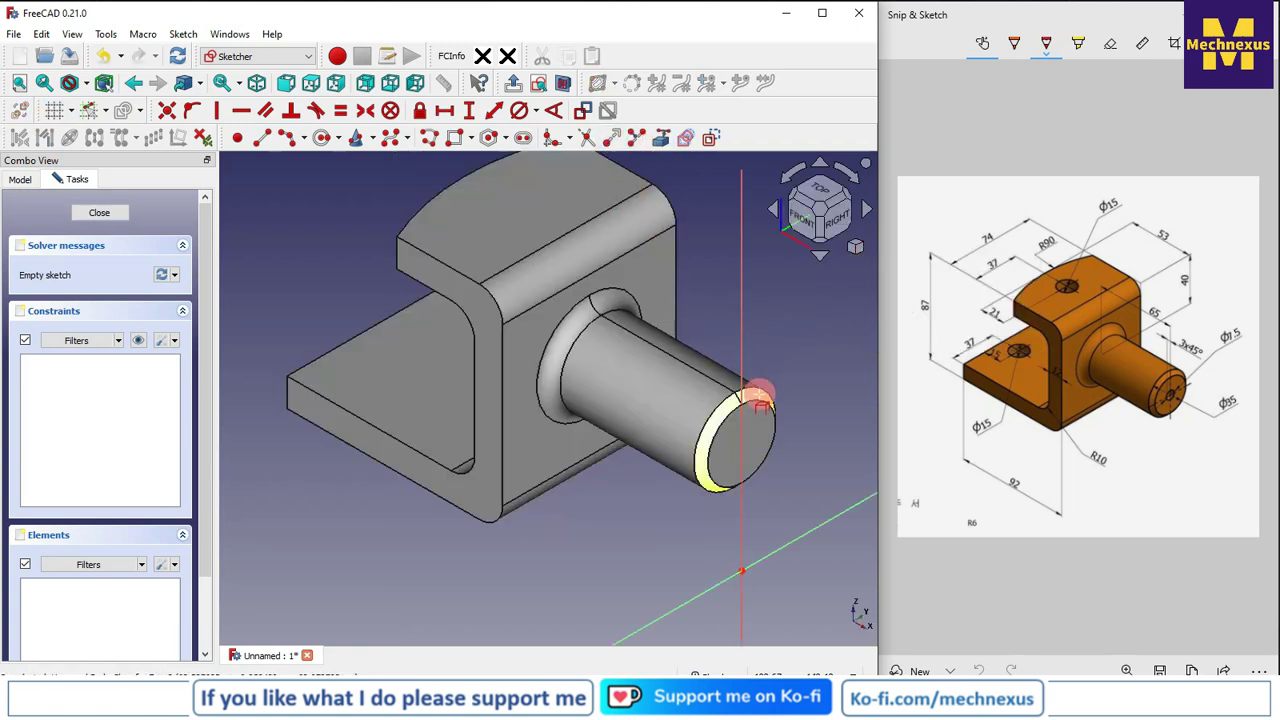
left_click(758, 396)
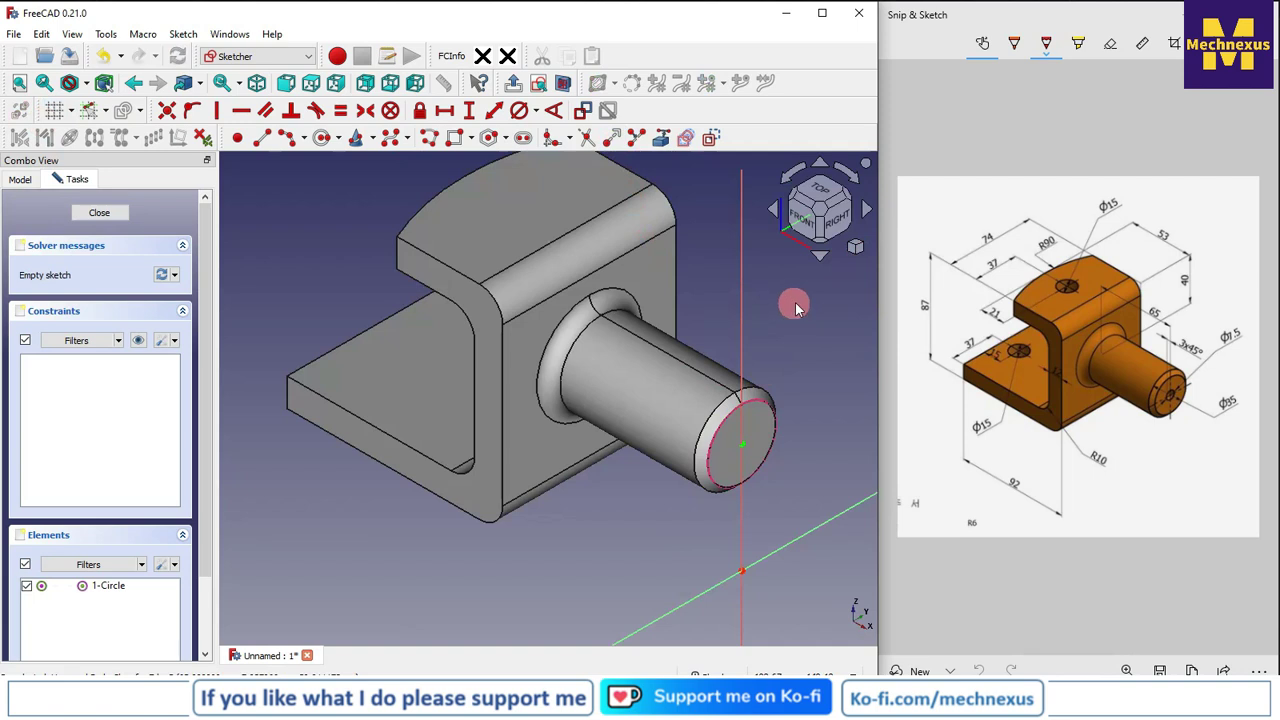
Step: Draw a circle about 14 mm in diameter on the boss's end face, centred on the referenced edge's centre
left_click(326, 140)
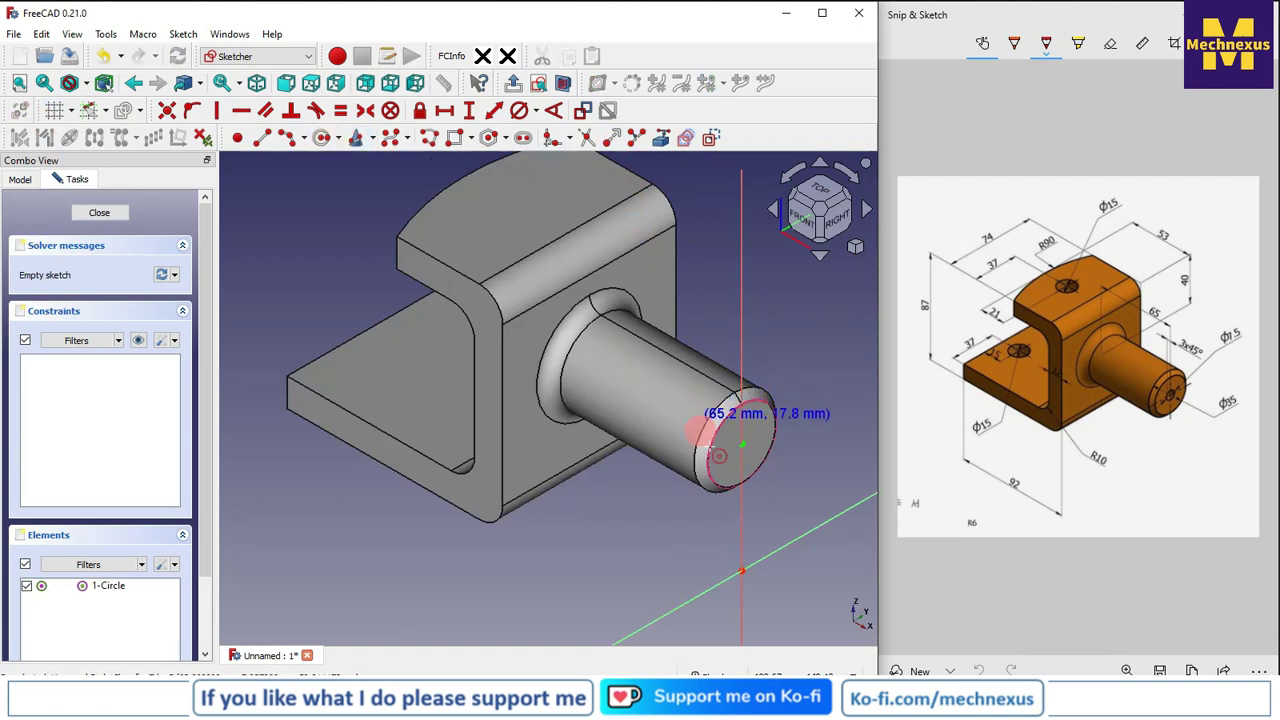
scroll(745, 410, "up", 2)
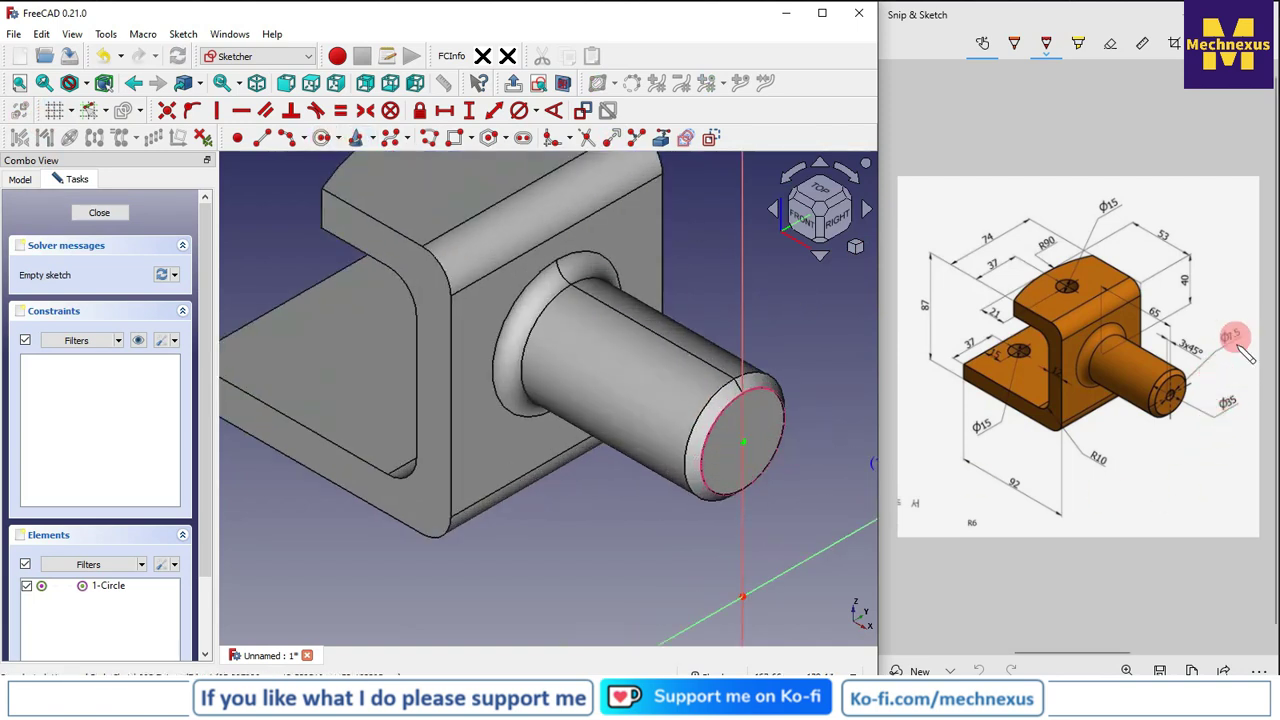
scroll(745, 455, "up", 4)
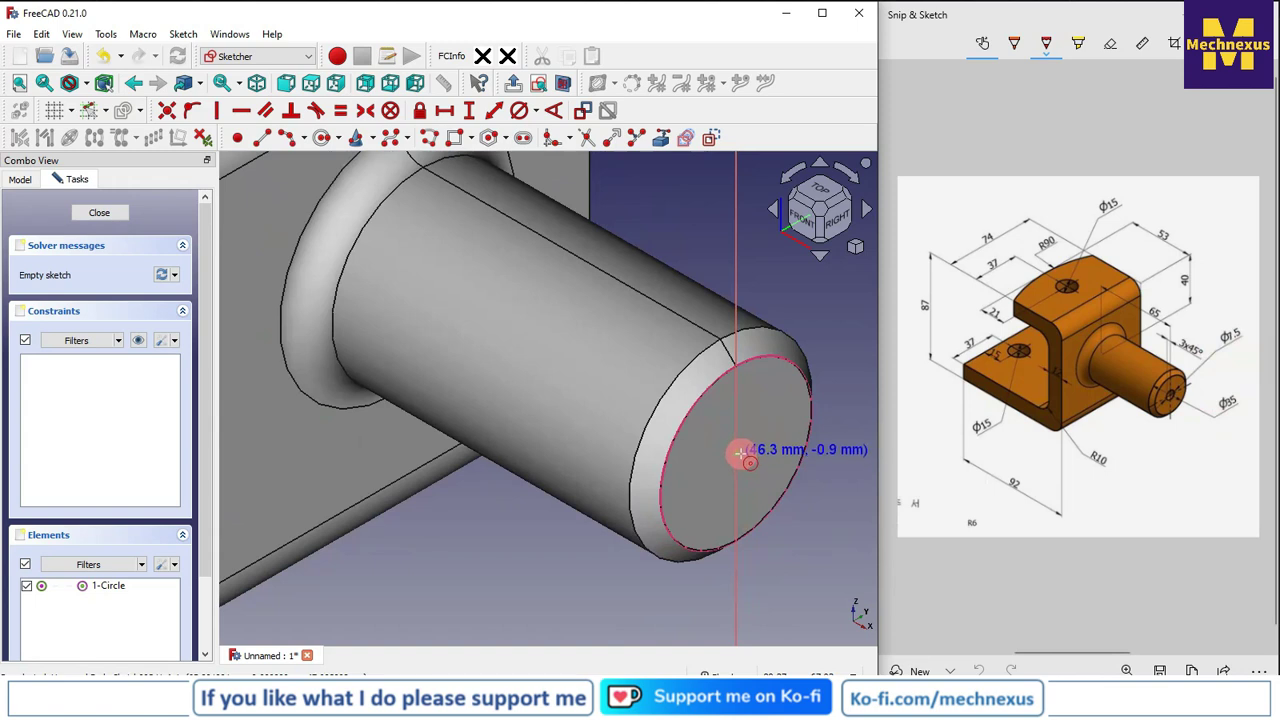
left_click(737, 455)
left_click(718, 498)
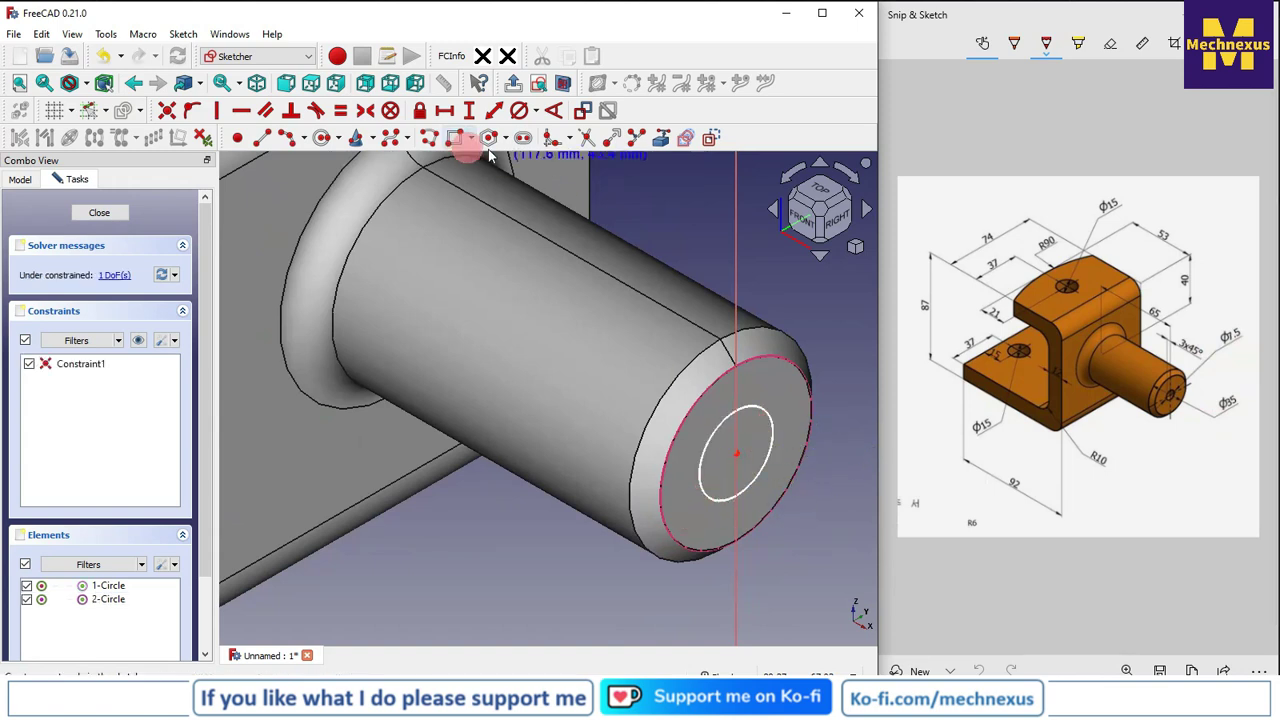
Step: Constrain the small circle's diameter to 7.5 mm and close the sketch
left_click(520, 112)
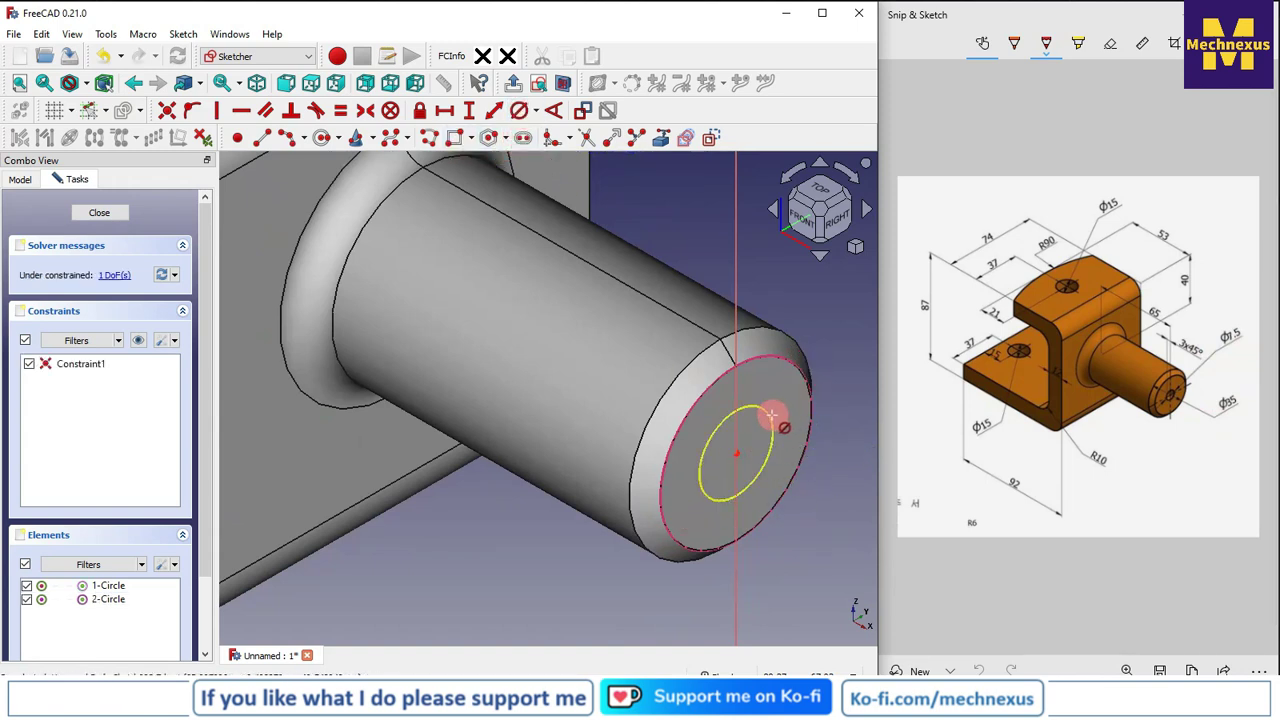
left_click(771, 416)
type("7.")
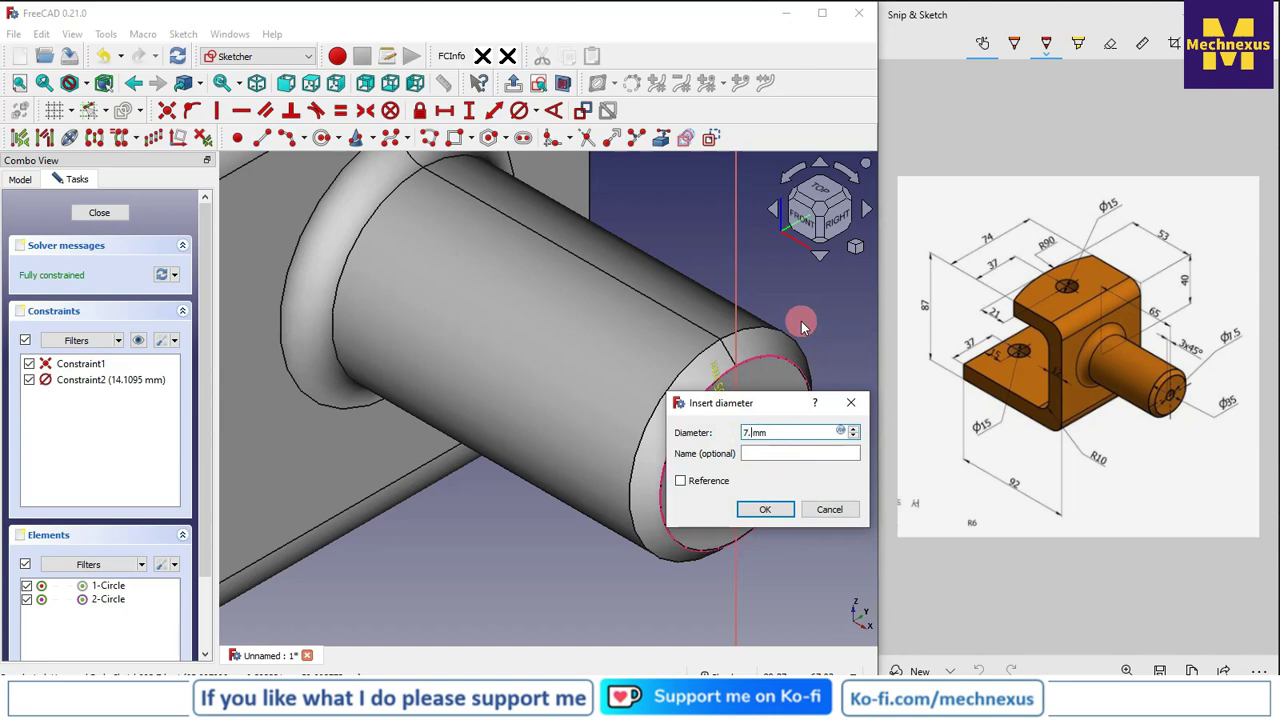
type("5")
key("Return")
scroll(654, 380, "down", 4)
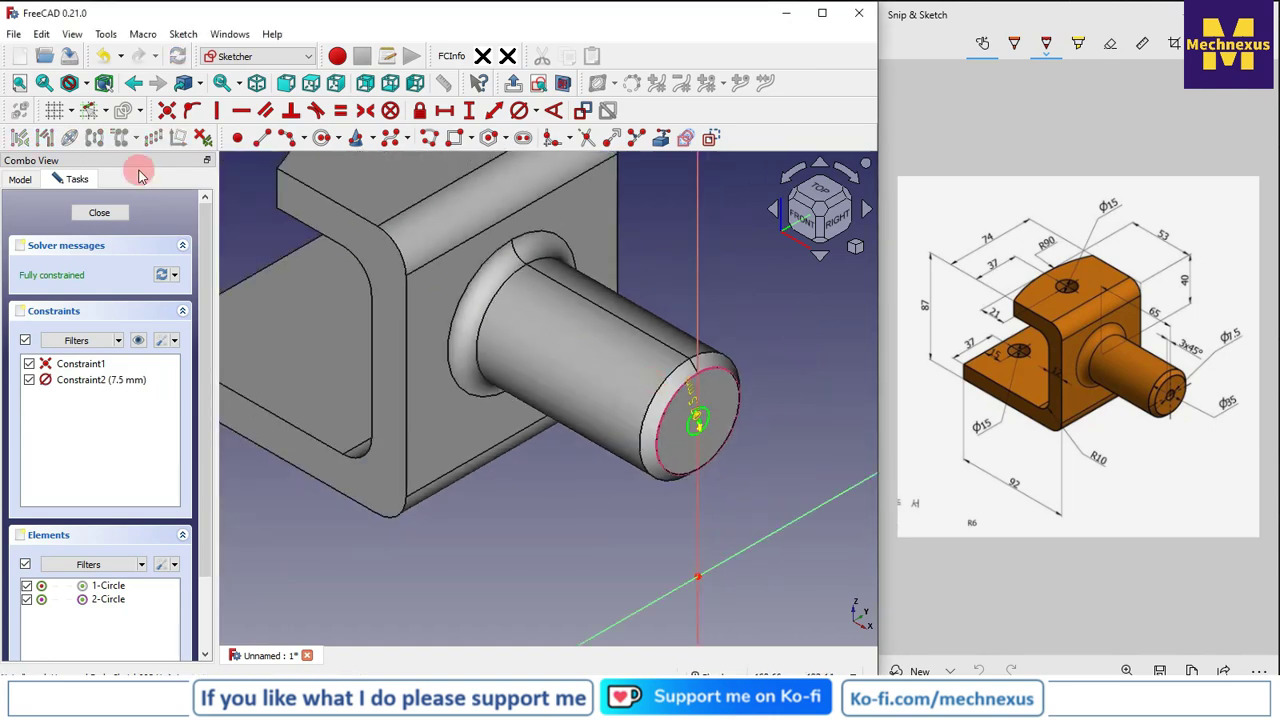
left_click(99, 213)
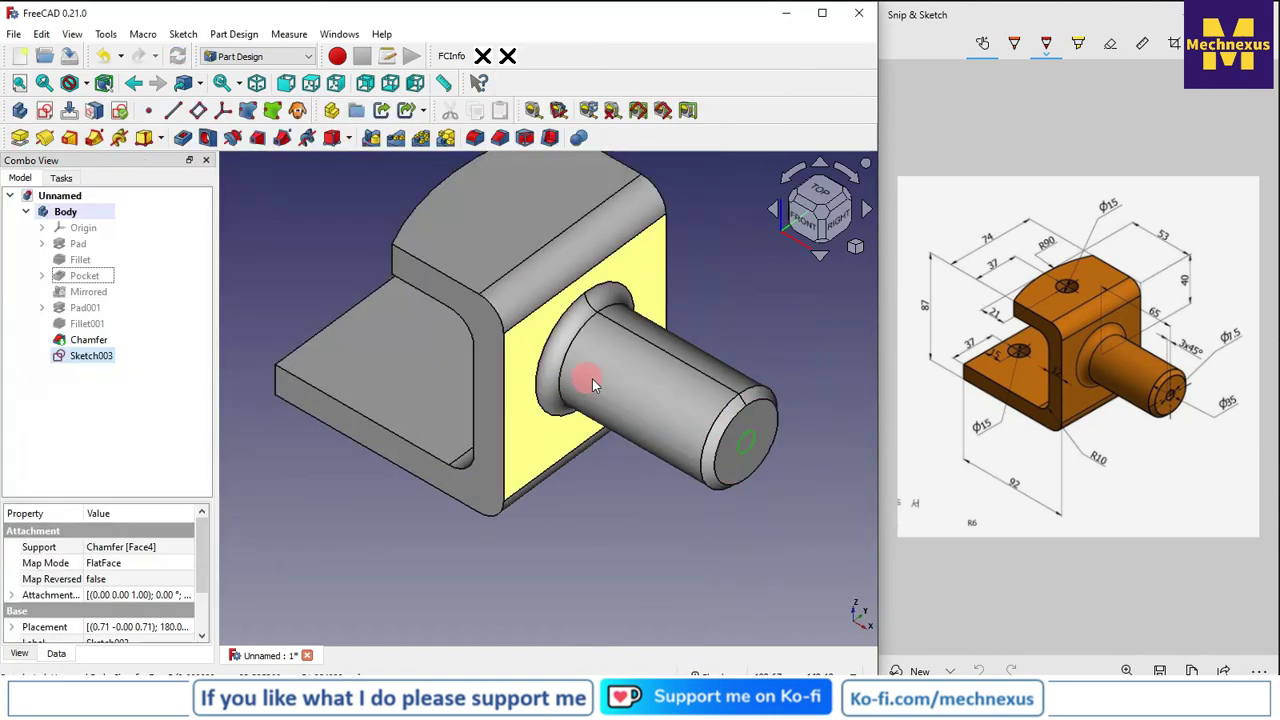
Step: Cut the 7.5 mm circle as a Through all pocket along the boss and the bracket's vertical wall
left_click(183, 137)
left_click(140, 274)
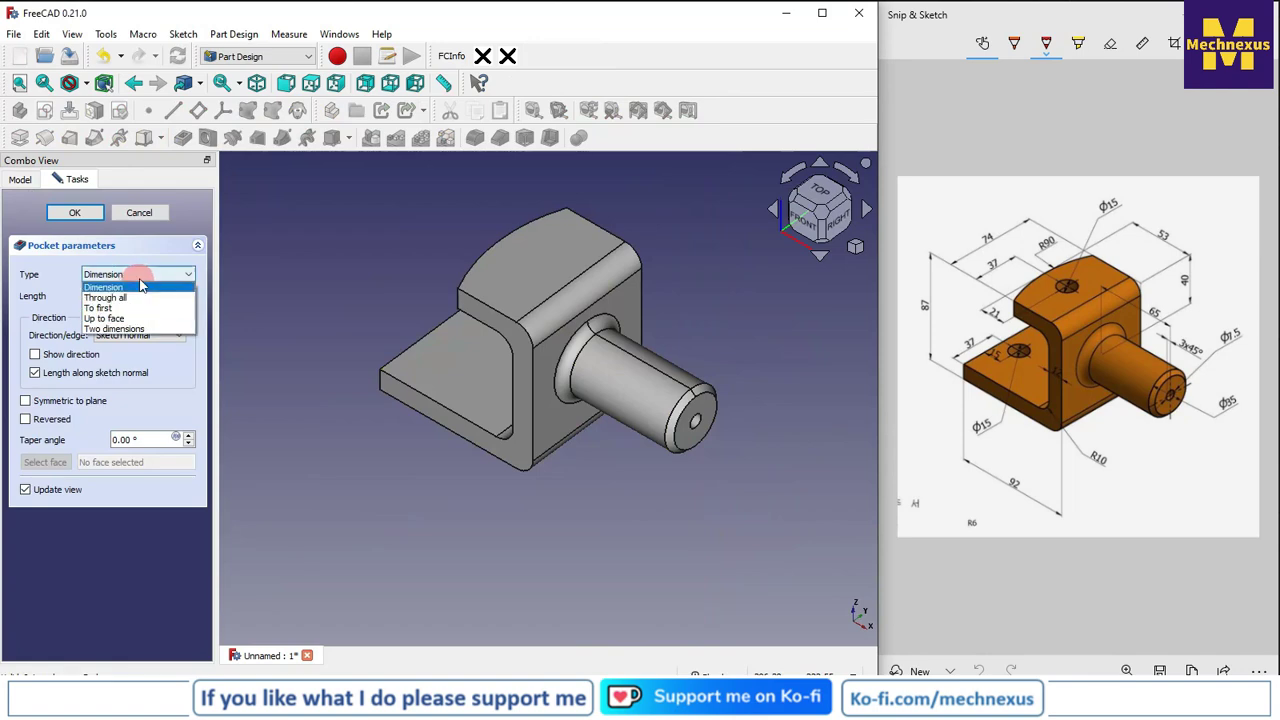
left_click(106, 298)
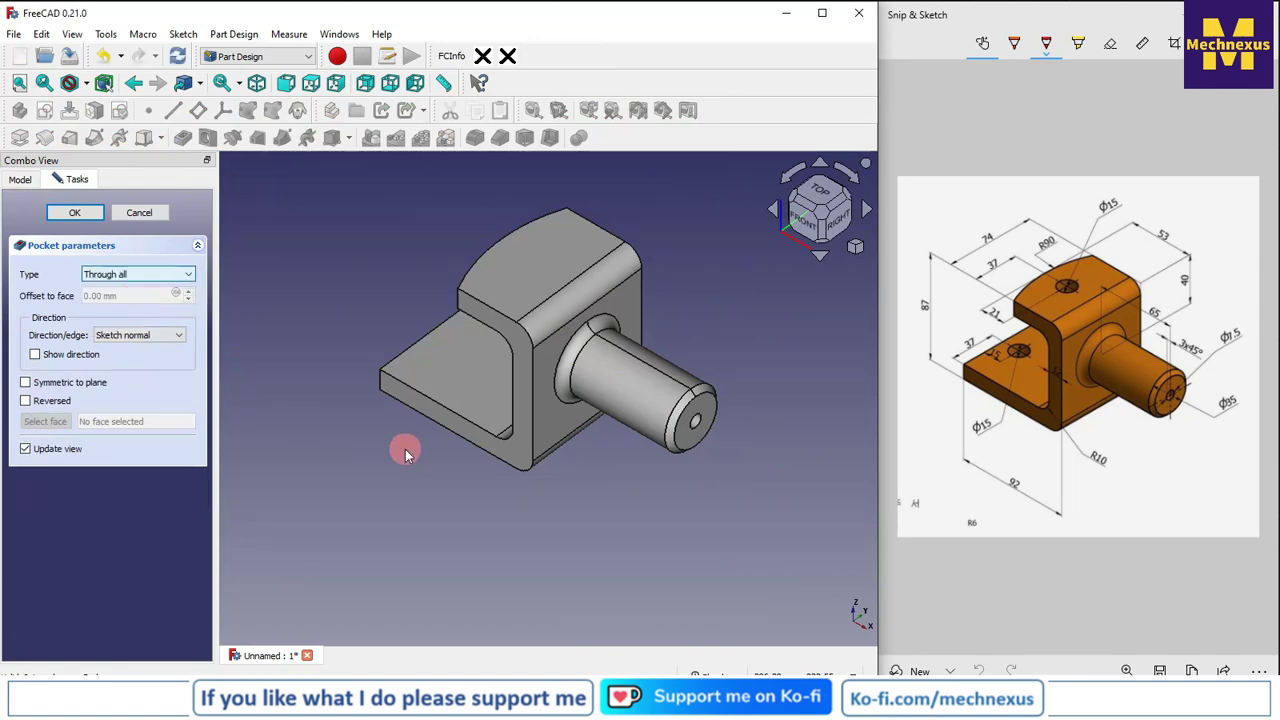
middle_click_drag(406, 443, 555, 333)
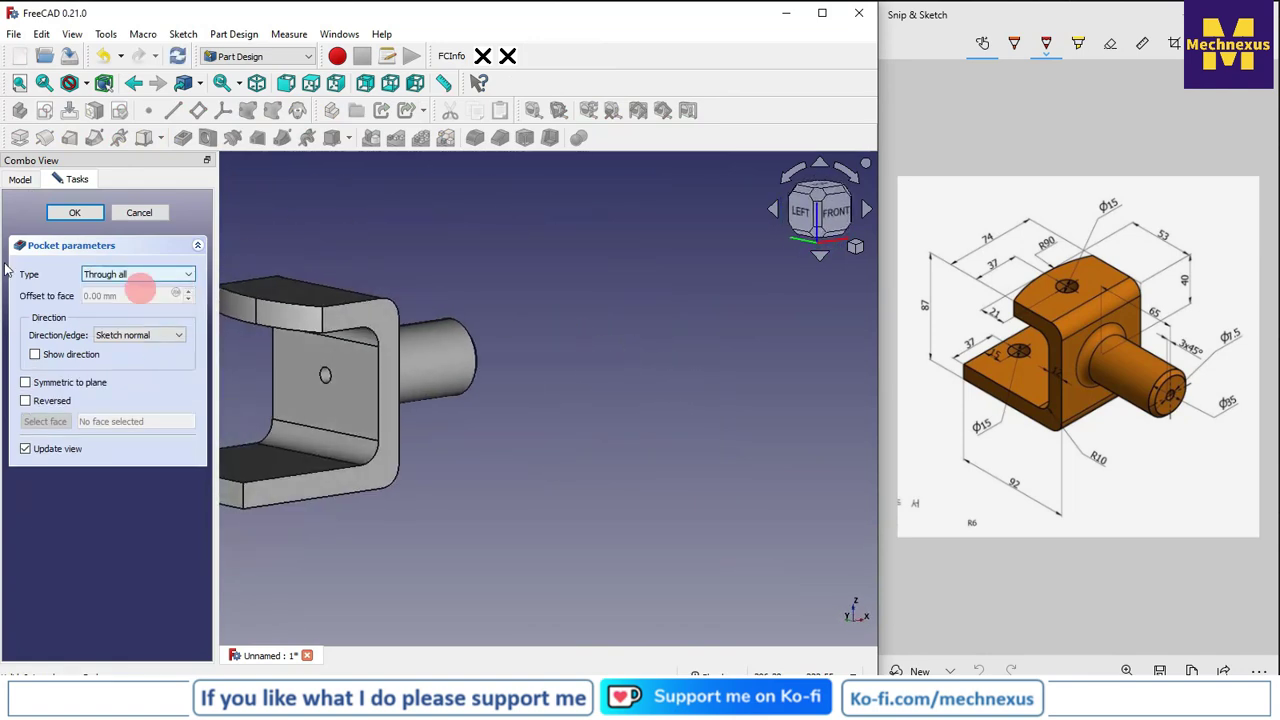
left_click(68, 218)
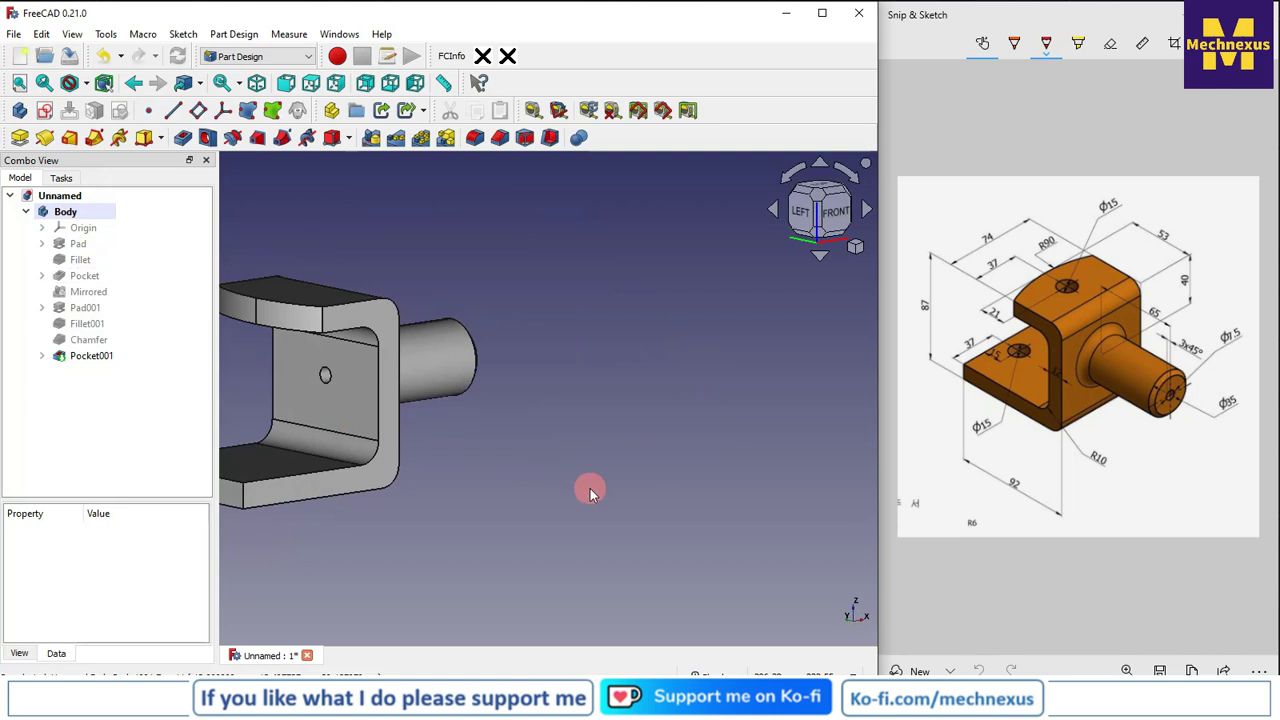
Step: Start a sketch on the top face of the upper flange
scroll(588, 488, "down", 3)
mouse_move(586, 489)
middle_mouse_down()
mouse_move(431, 540)
mouse_move(452, 545)
middle_mouse_up()
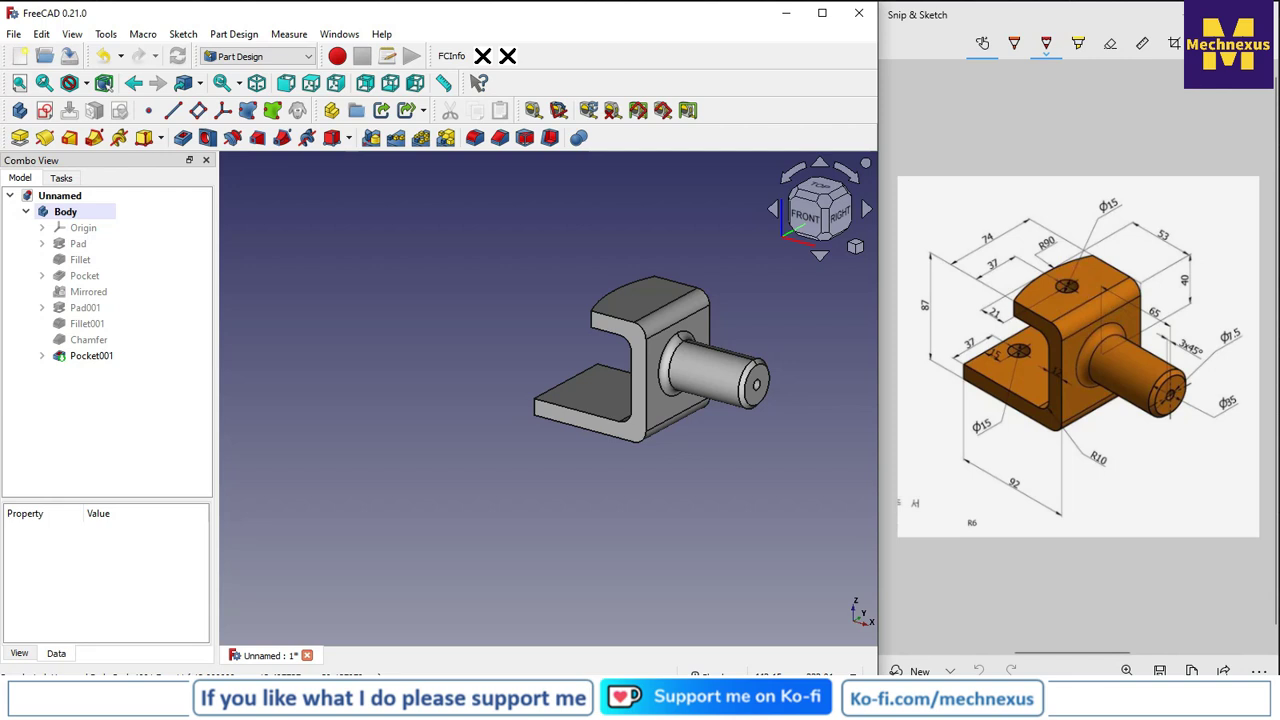
left_click(622, 284)
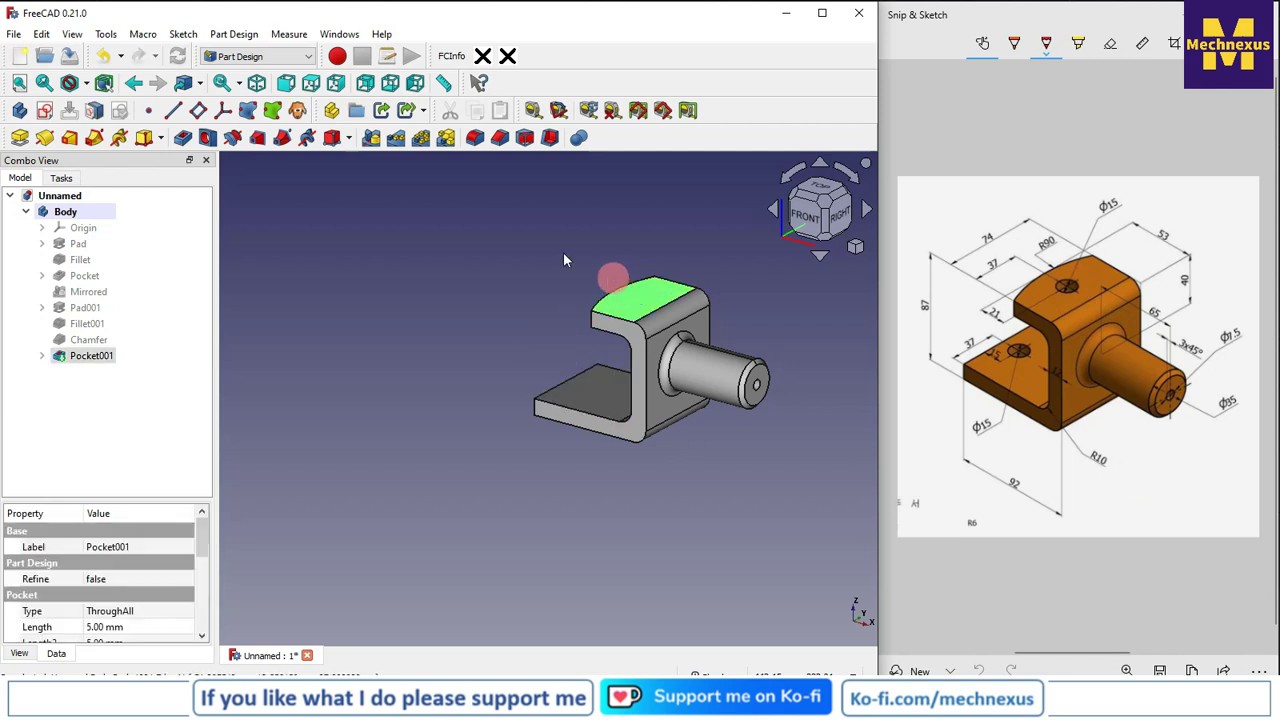
left_click(44, 112)
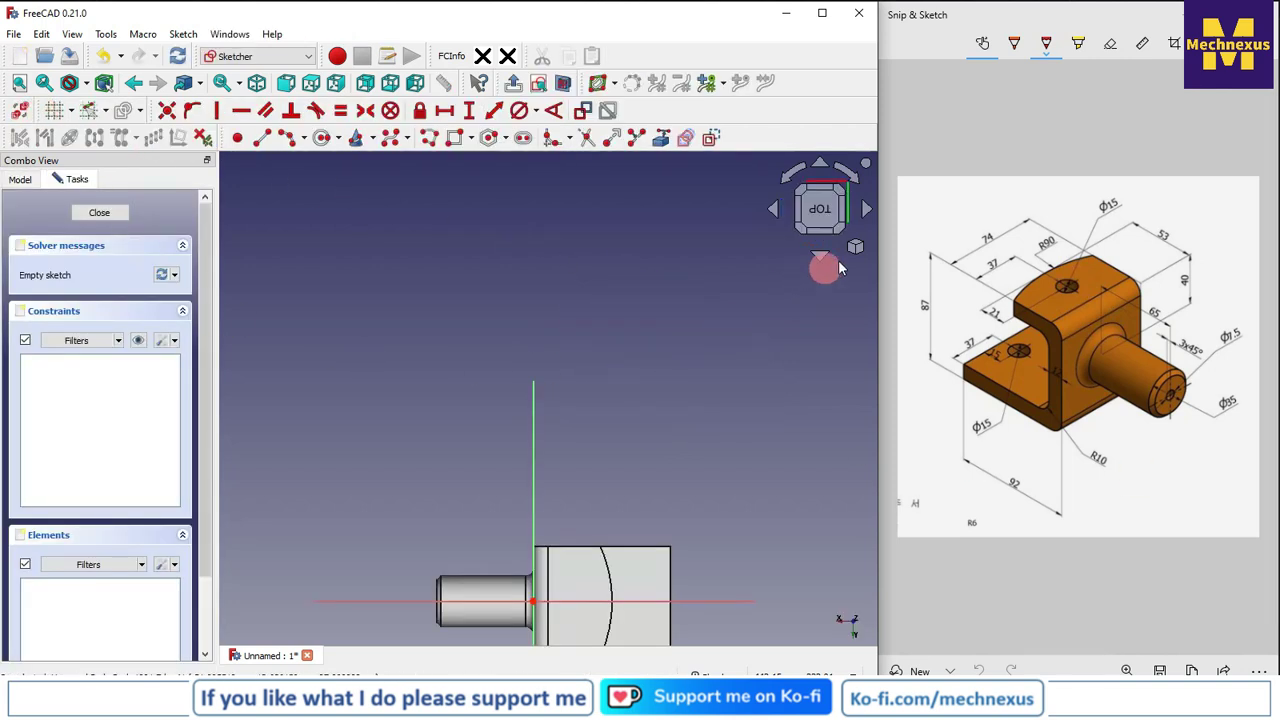
left_click(855, 246)
left_click(905, 290)
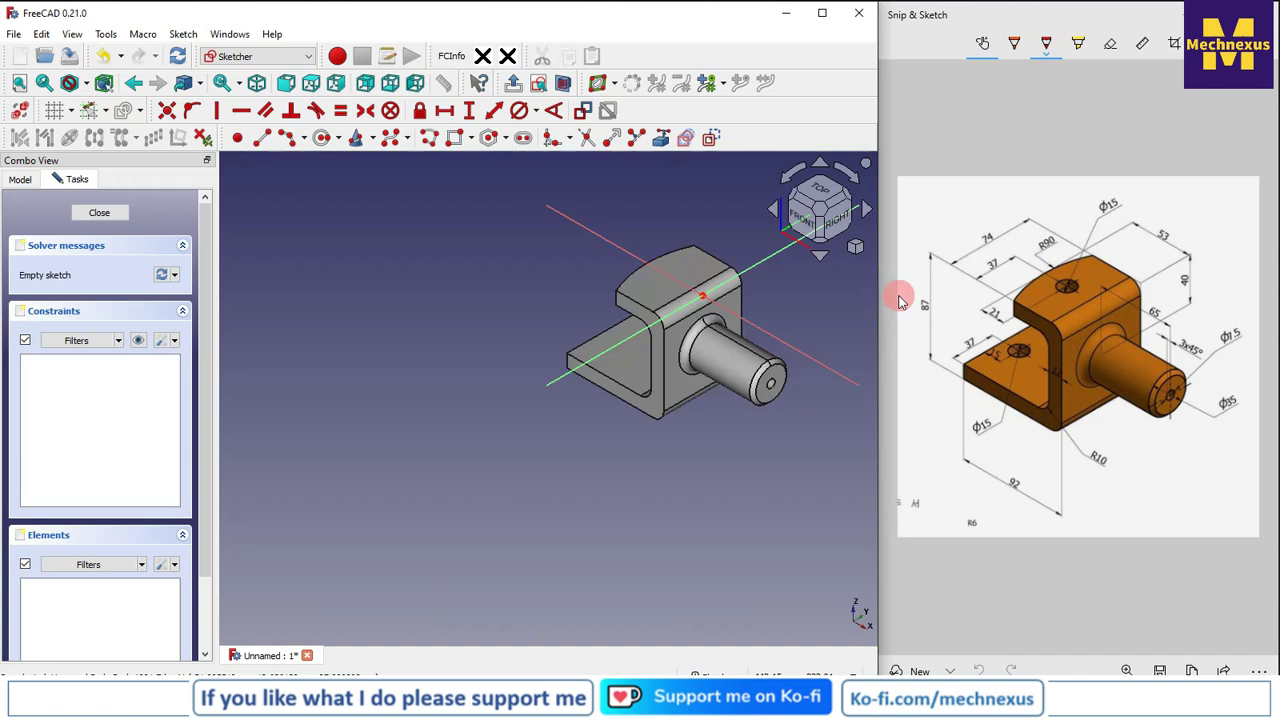
scroll(709, 289, "up", 3)
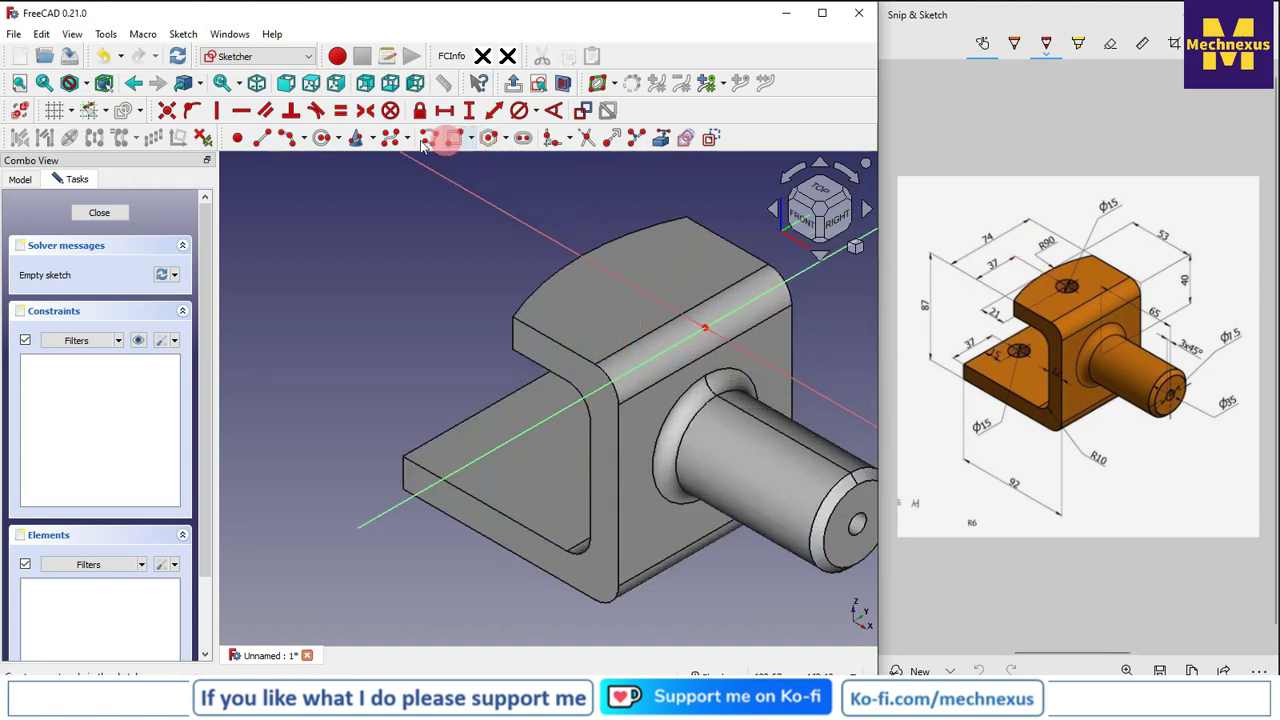
Step: Draw a circle about 18 mm in diameter on the upper flange, centred on the sketch's horizontal axis, and constrain its diameter to 15 mm
left_click(327, 140)
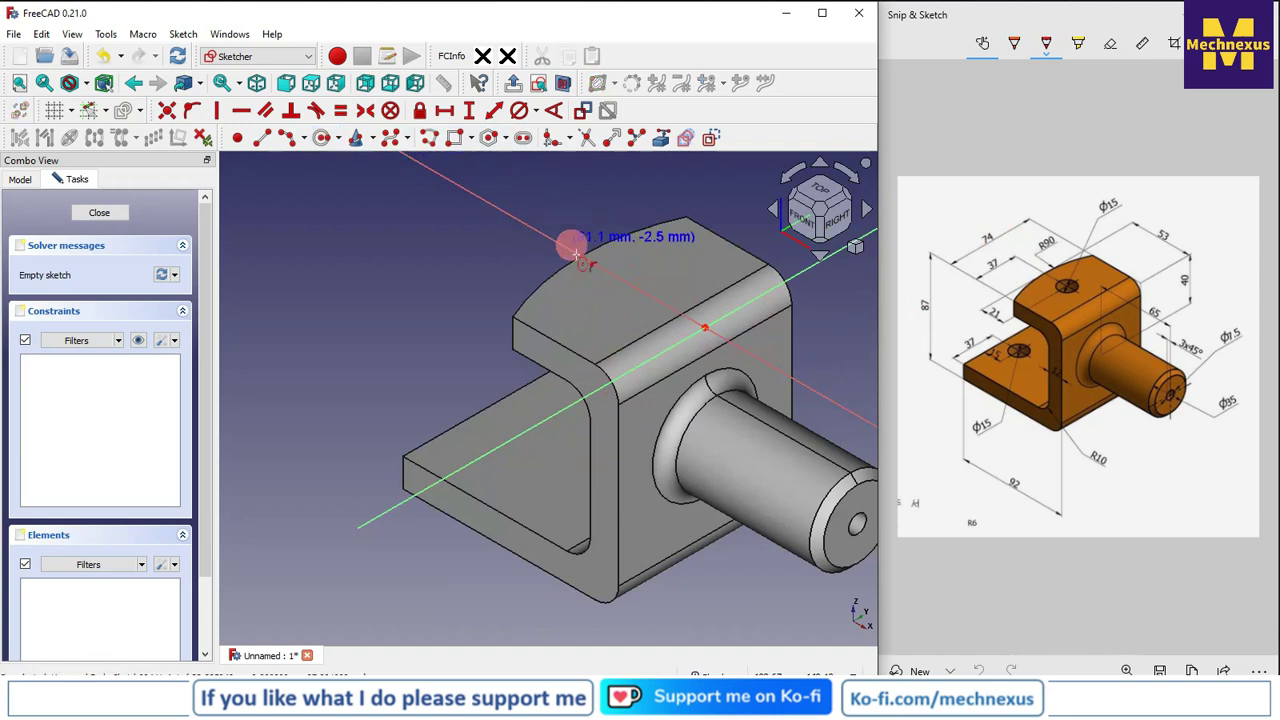
left_click(617, 280)
left_click(590, 276)
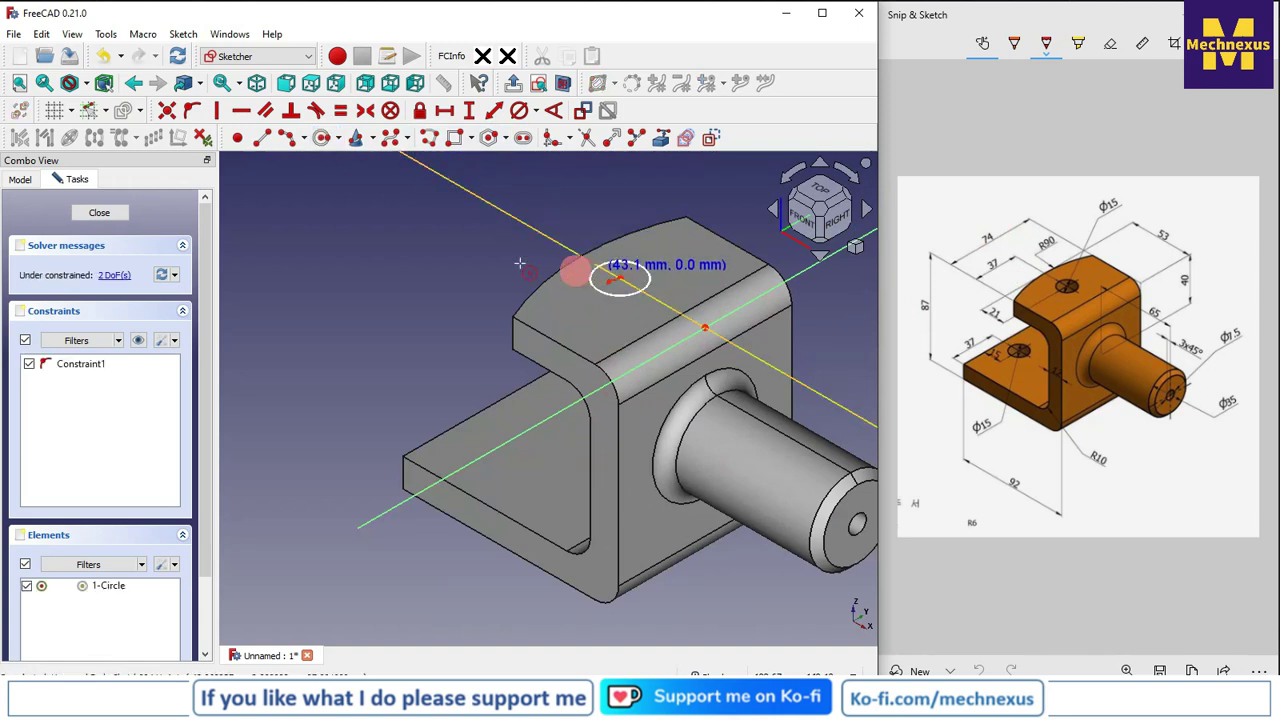
left_click(650, 277)
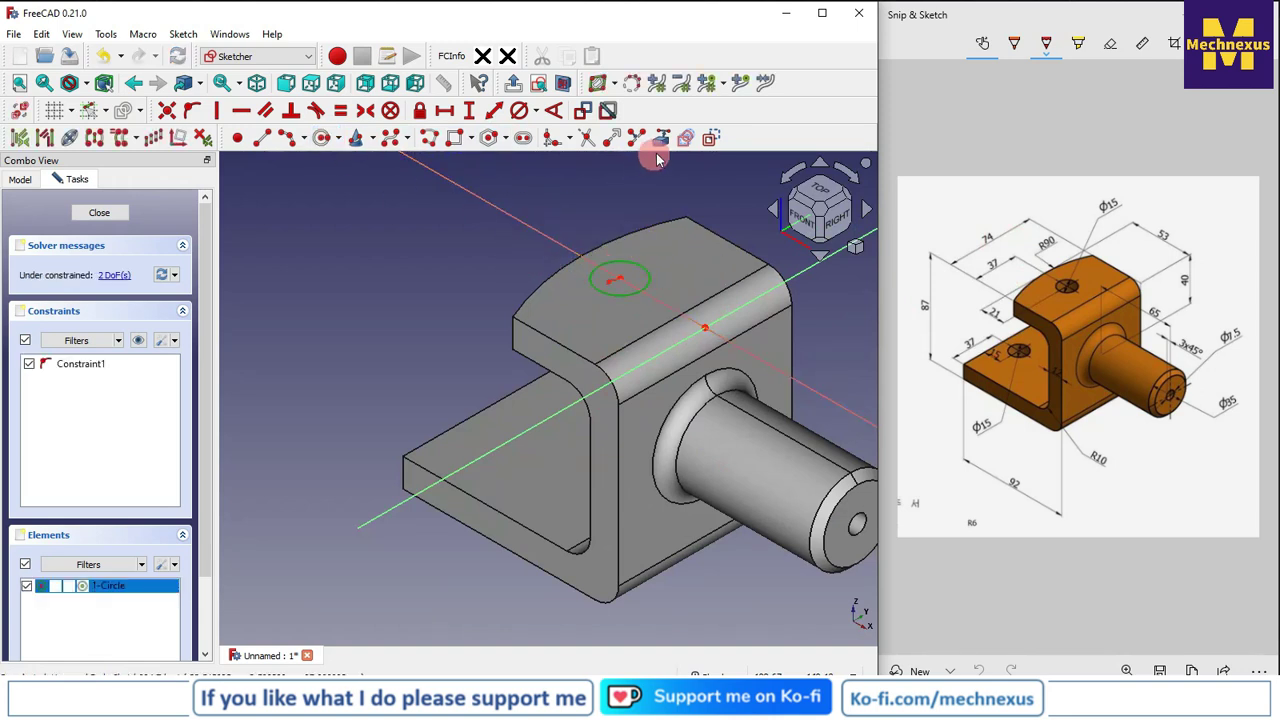
left_click(521, 111)
type("15")
key("Return")
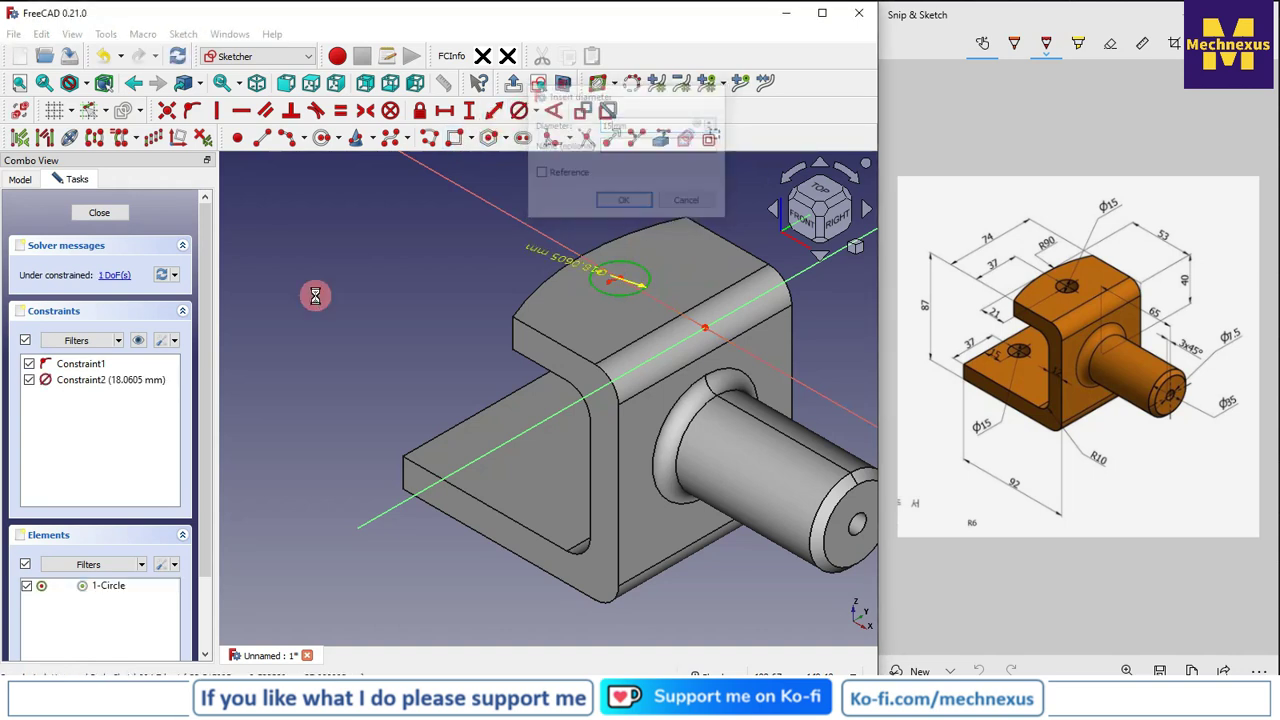
Step: Reference the upper flange's curved outer edge as external geometry in the hole sketch
left_click(818, 197)
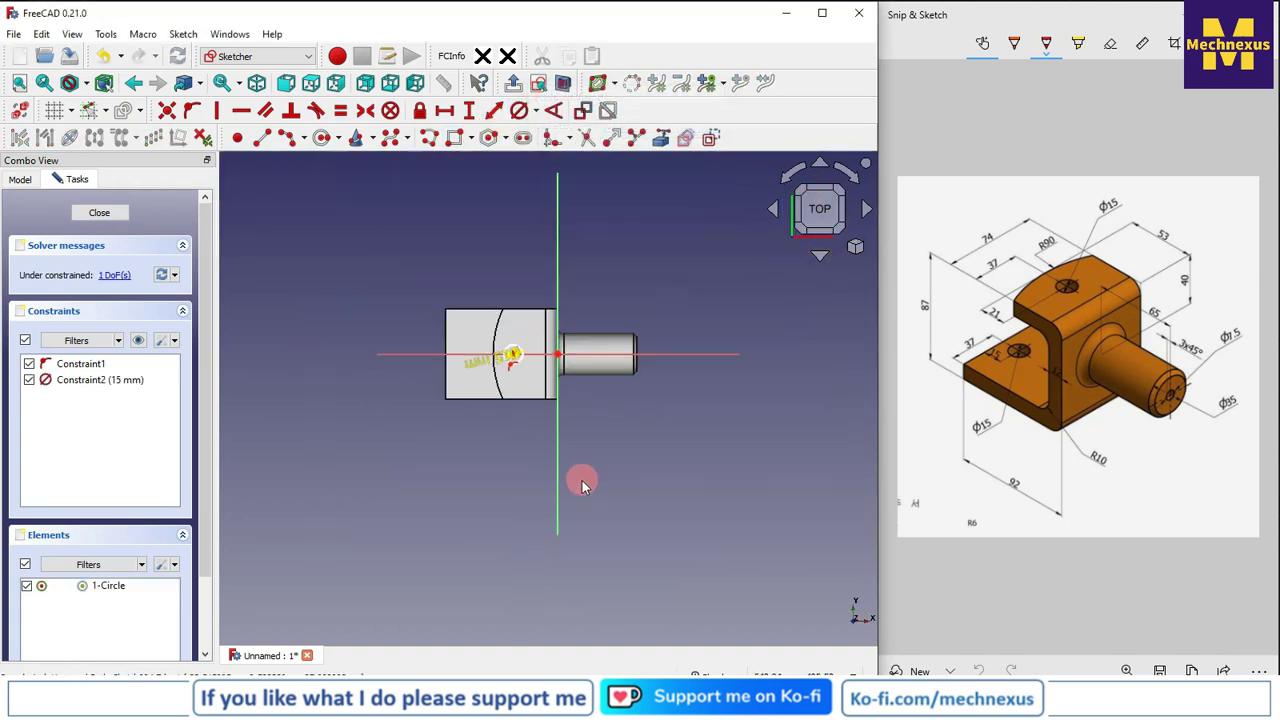
left_click(855, 179)
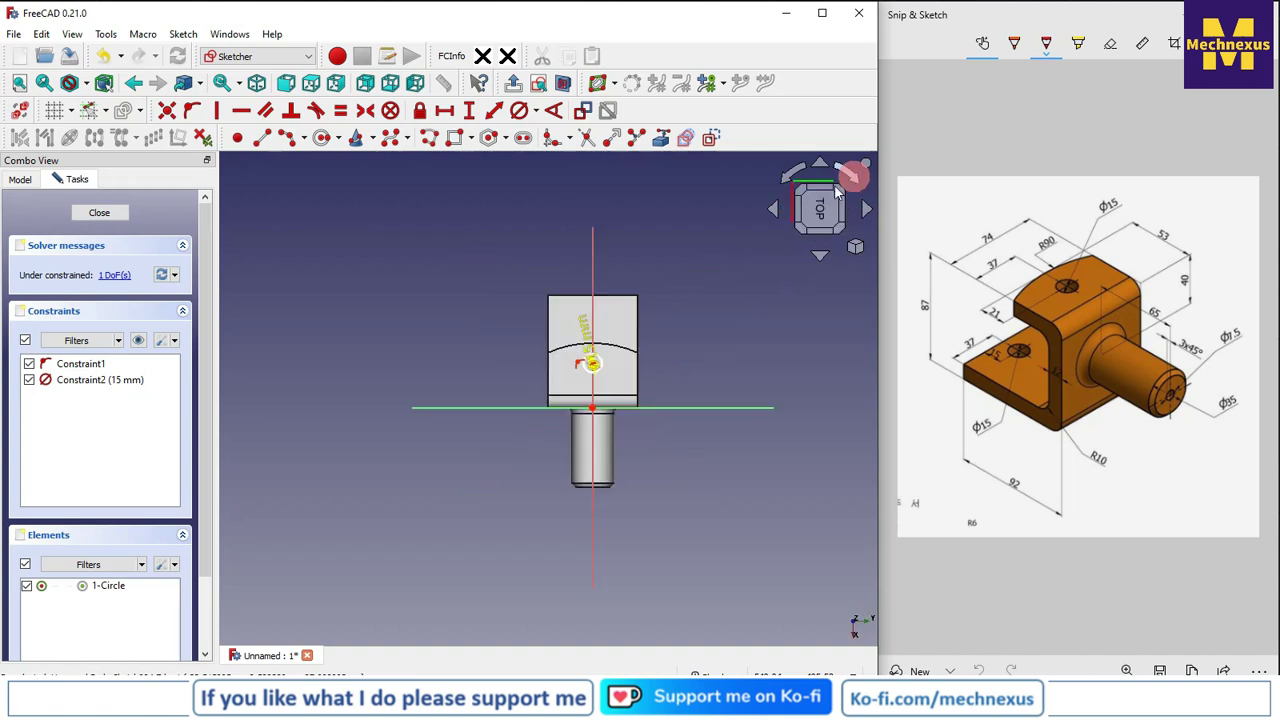
scroll(591, 357, "up", 5)
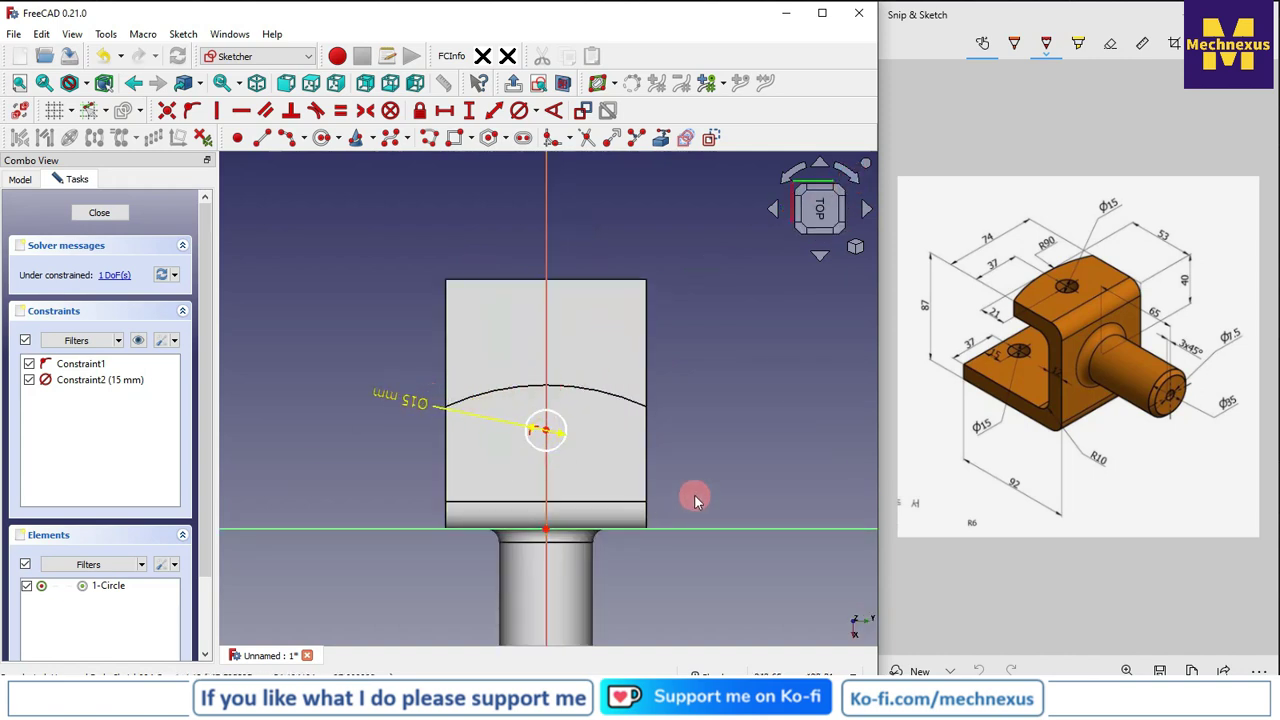
scroll(547, 385, "up", 3)
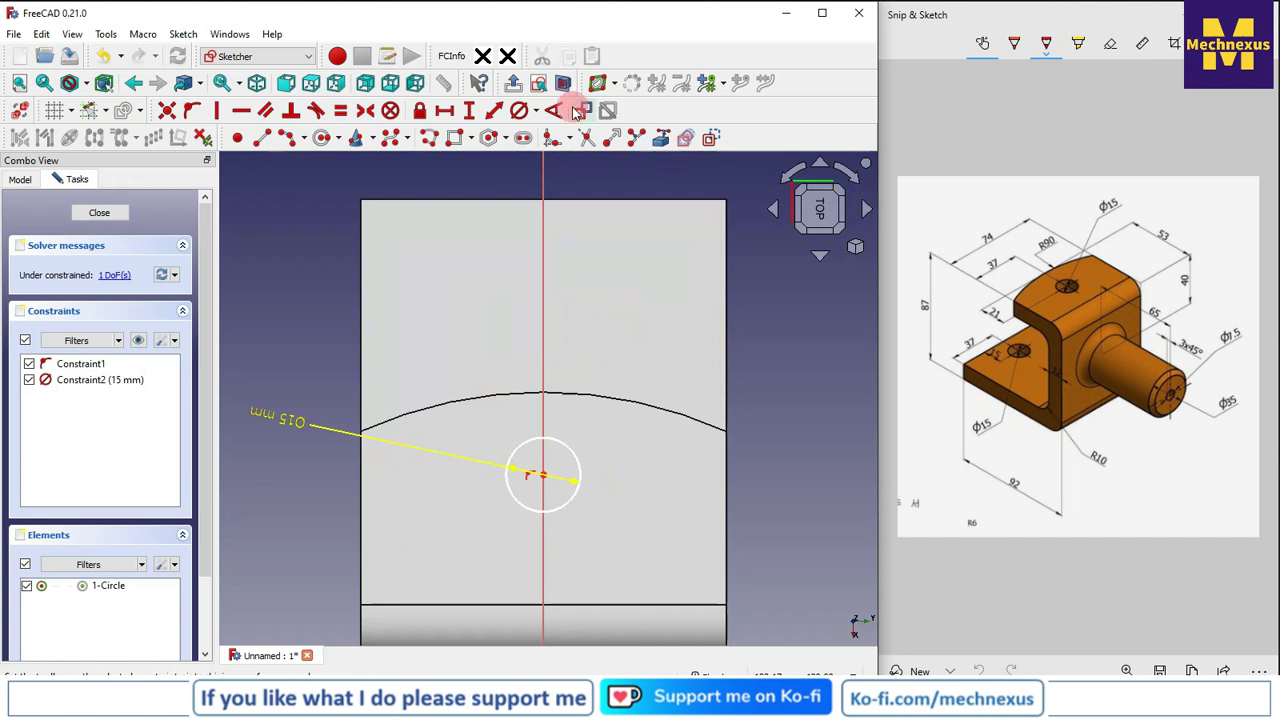
left_click(661, 137)
left_click(586, 396)
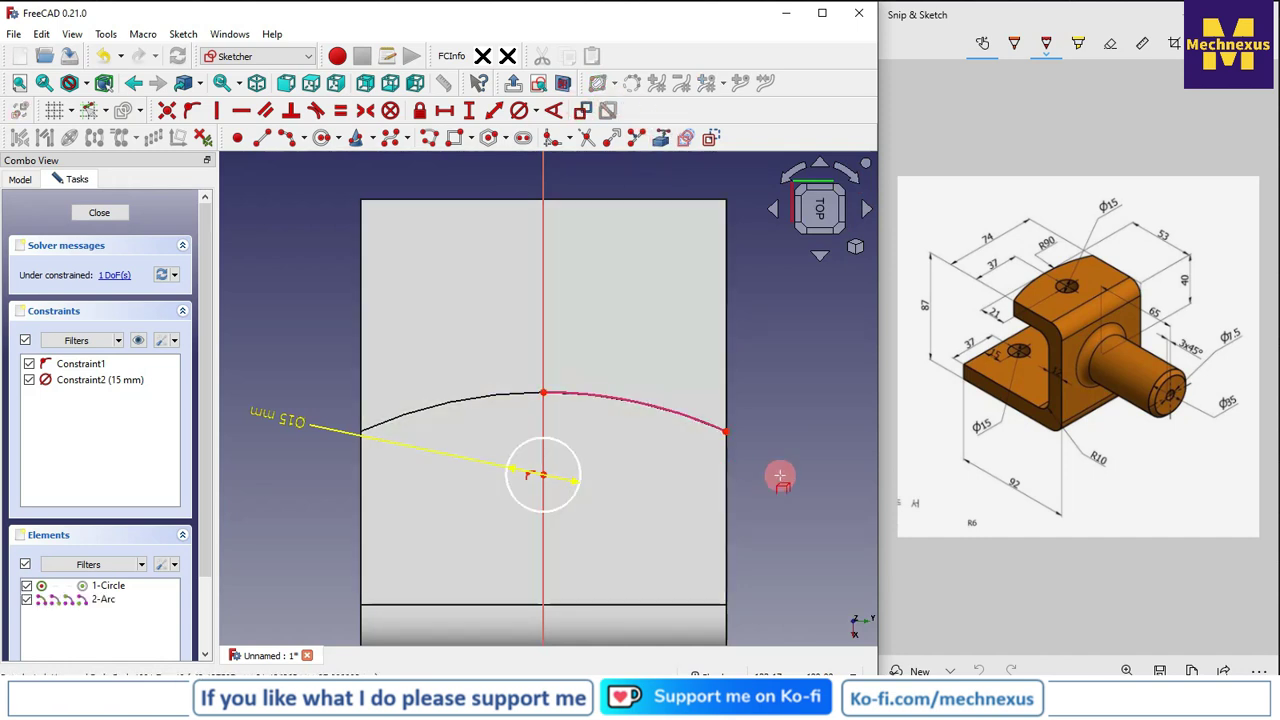
key("Escape")
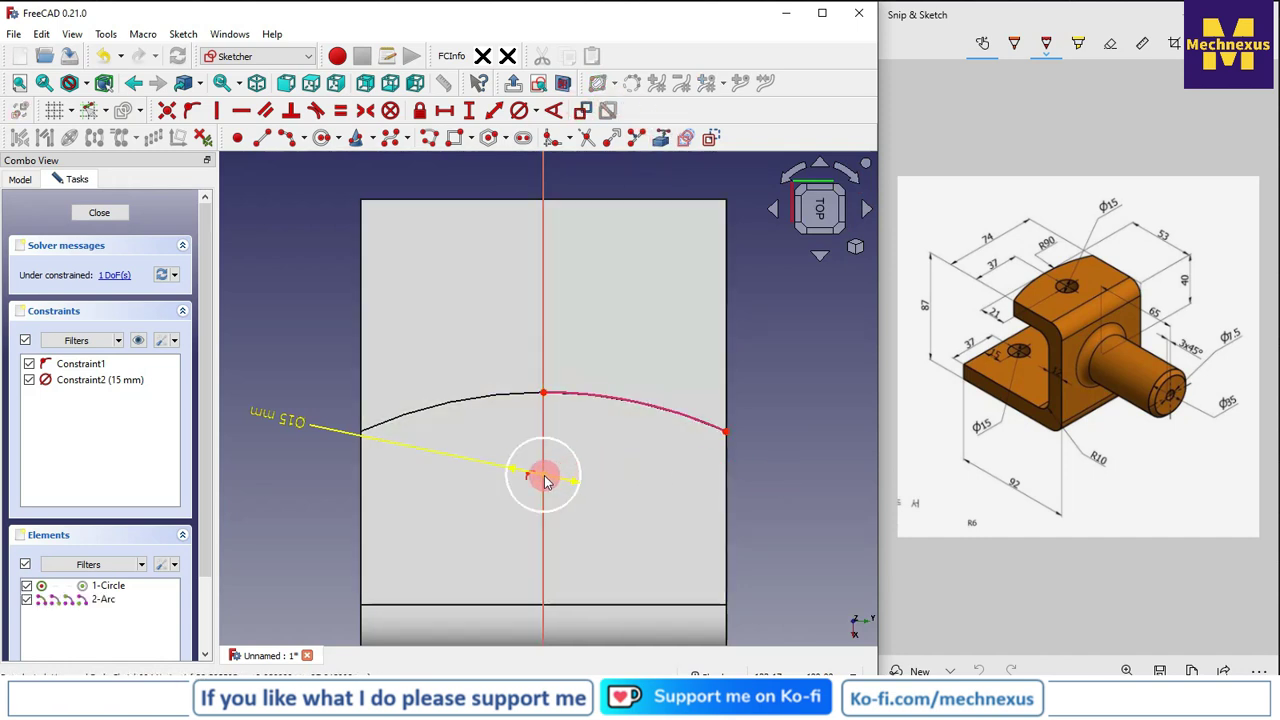
Step: Constrain the horizontal distance from the circle's centre to the curved edge's endpoint on the axis to 21 mm and close the sketch
left_click(542, 476)
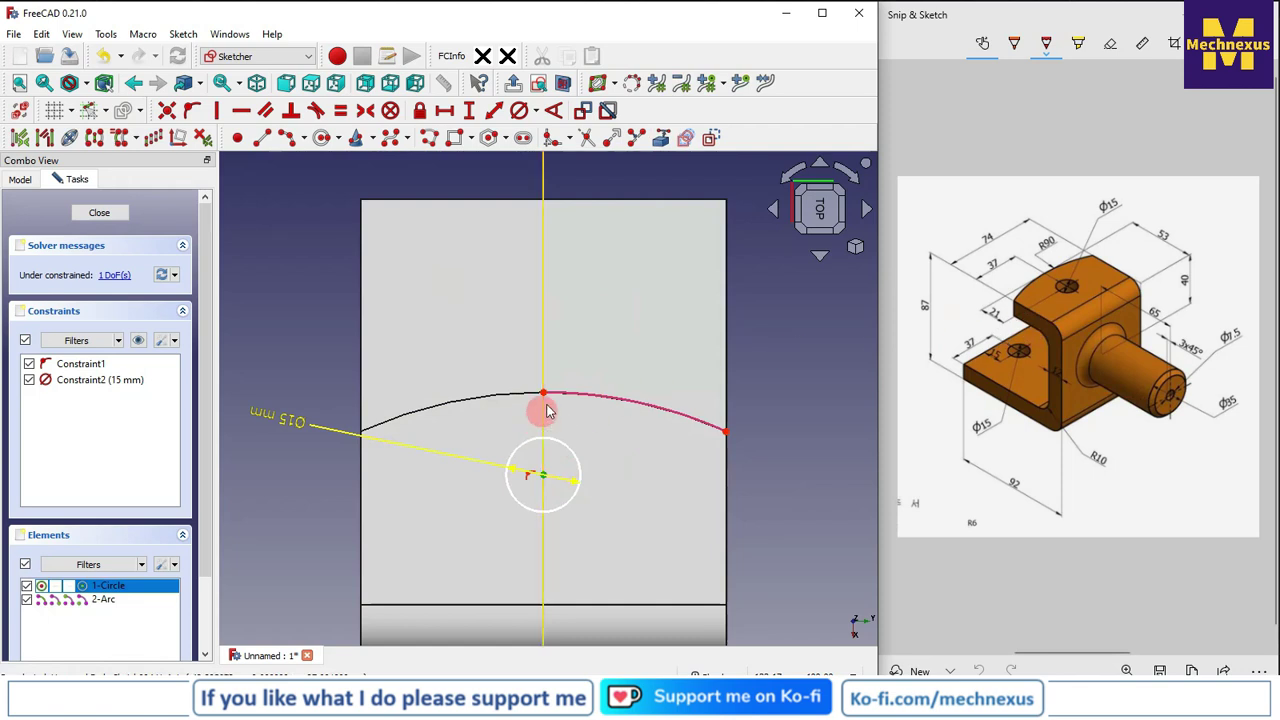
left_click(543, 398)
left_click(442, 111)
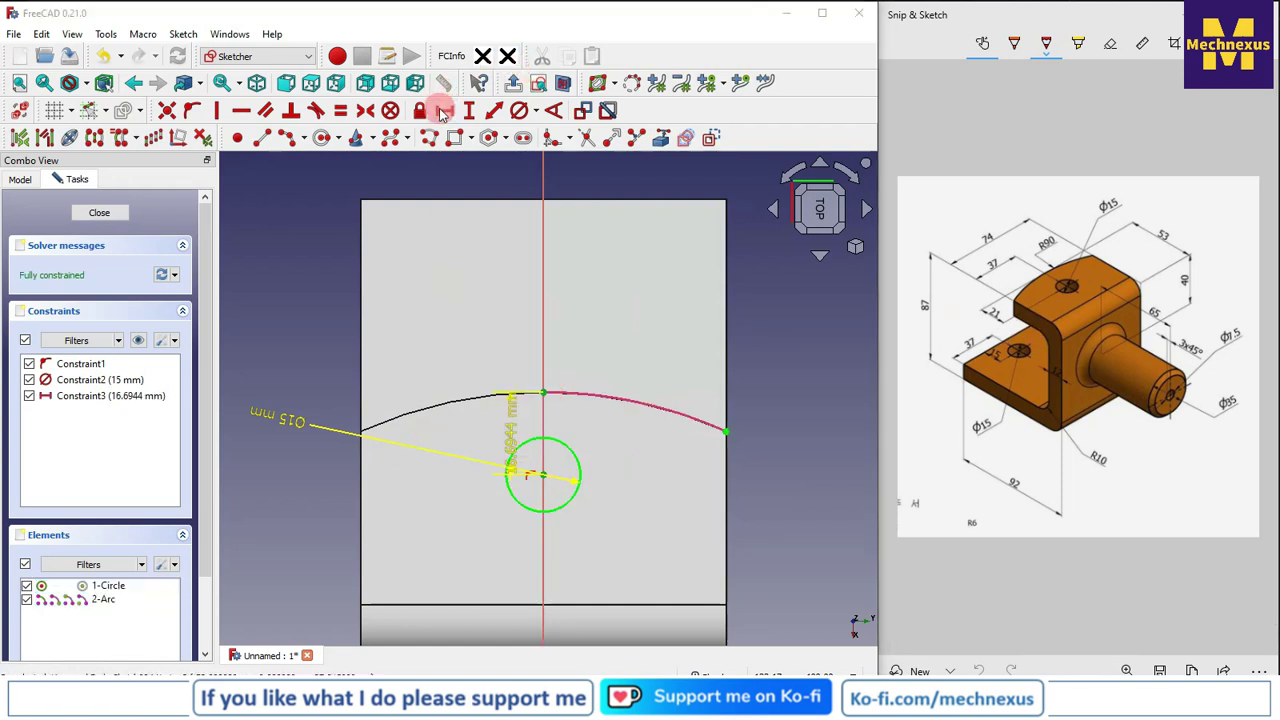
type("21")
key("Return")
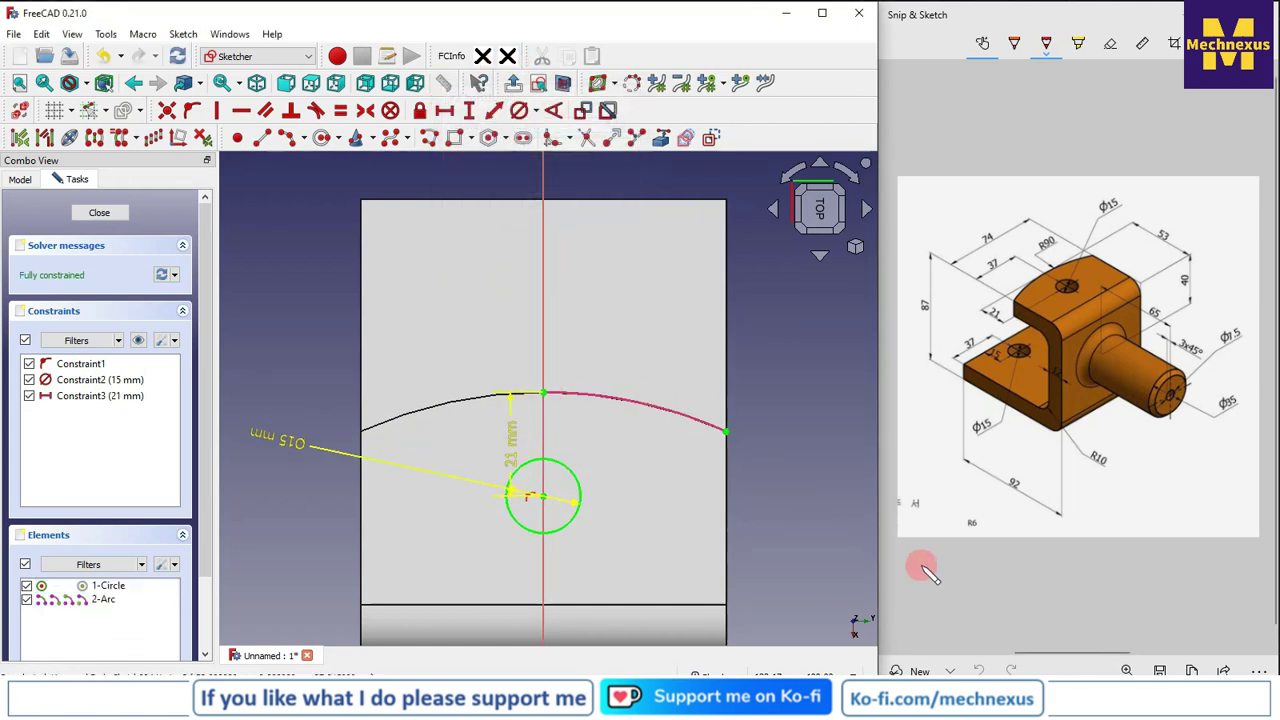
left_click(88, 212)
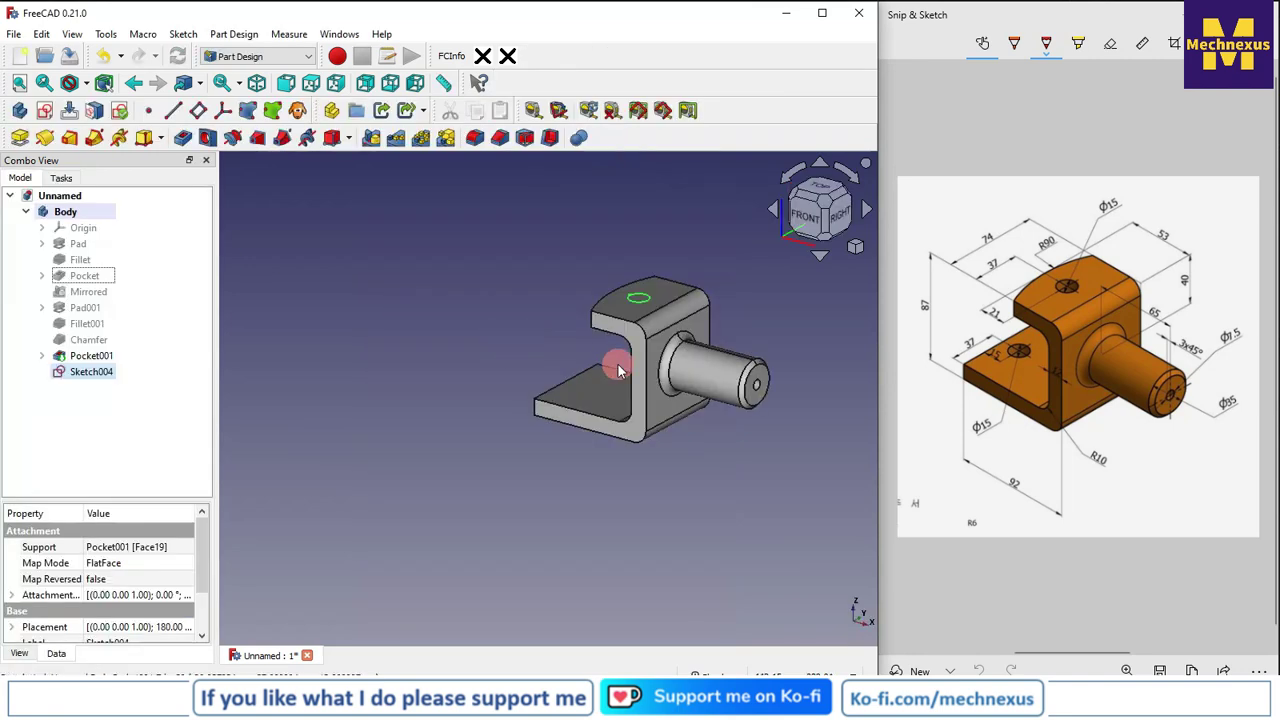
Step: Cut the 15 mm circle as an Up to face pocket ending at the upper flange's underside
scroll(600, 443, "down", 3)
mouse_move(600, 443)
middle_mouse_down()
mouse_move(637, 477)
mouse_move(620, 338)
middle_mouse_up()
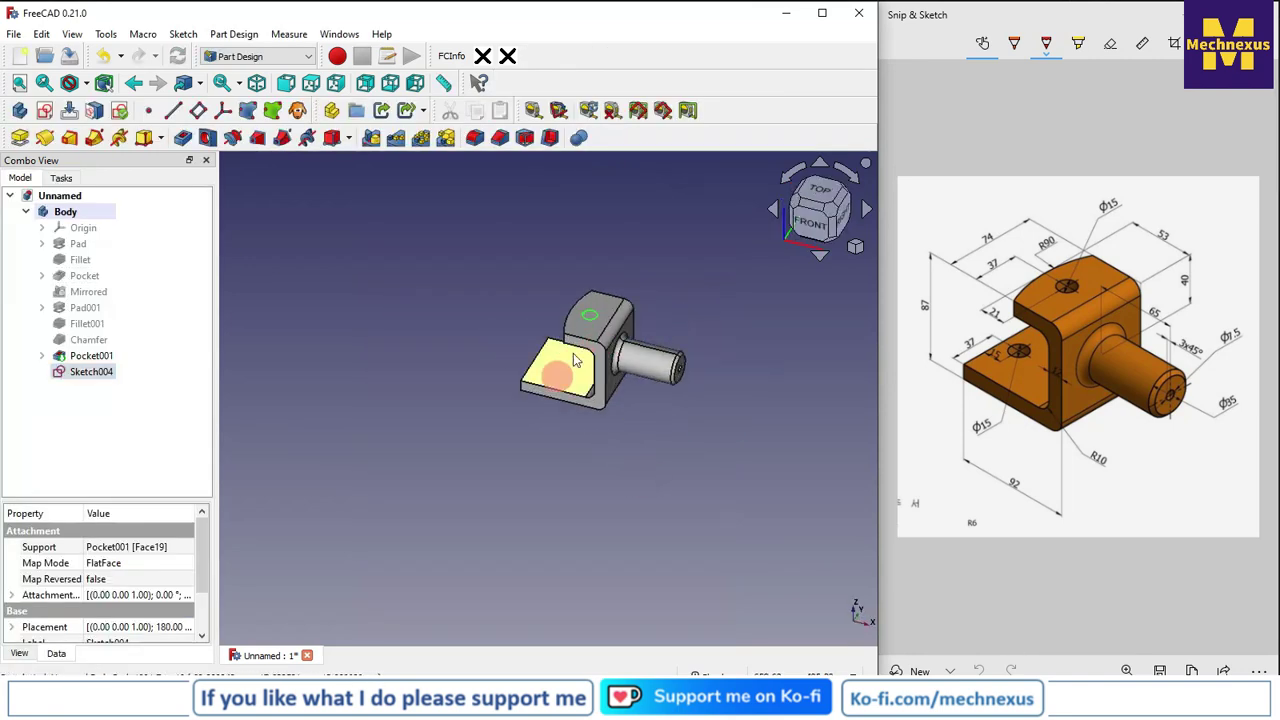
scroll(580, 345, "up", 5)
left_click(339, 275)
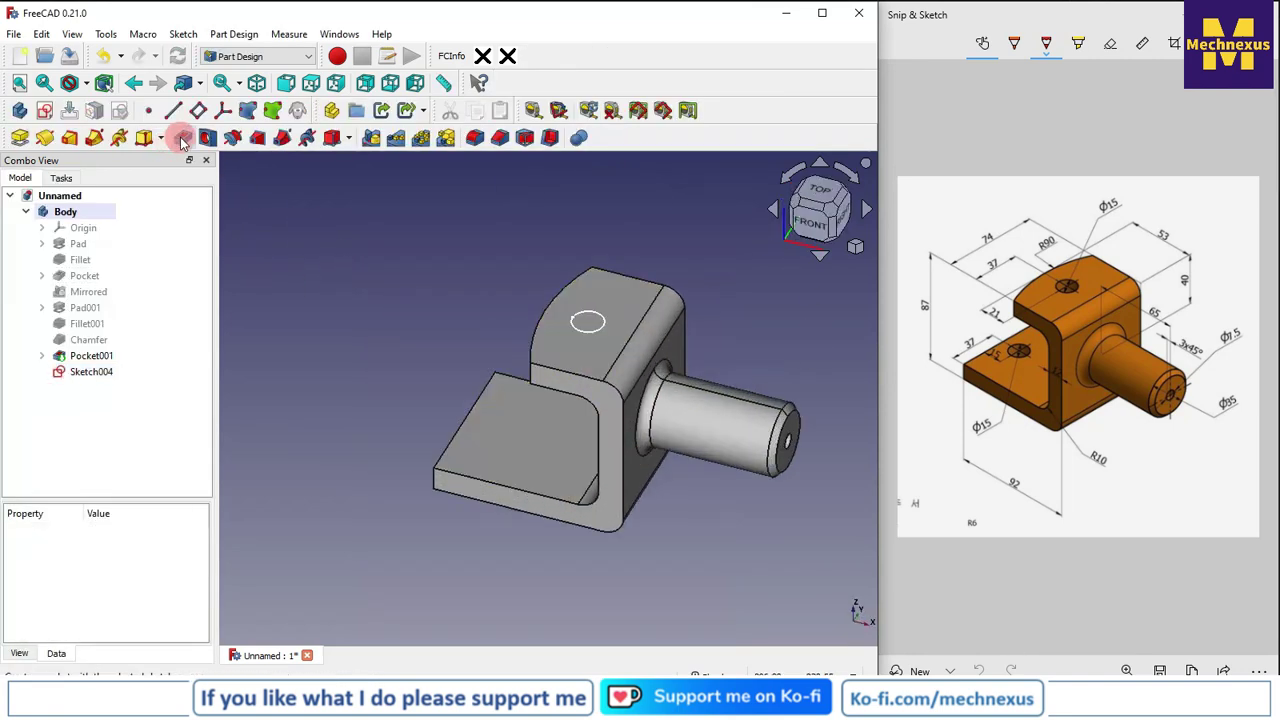
left_click(183, 141)
left_click(137, 274)
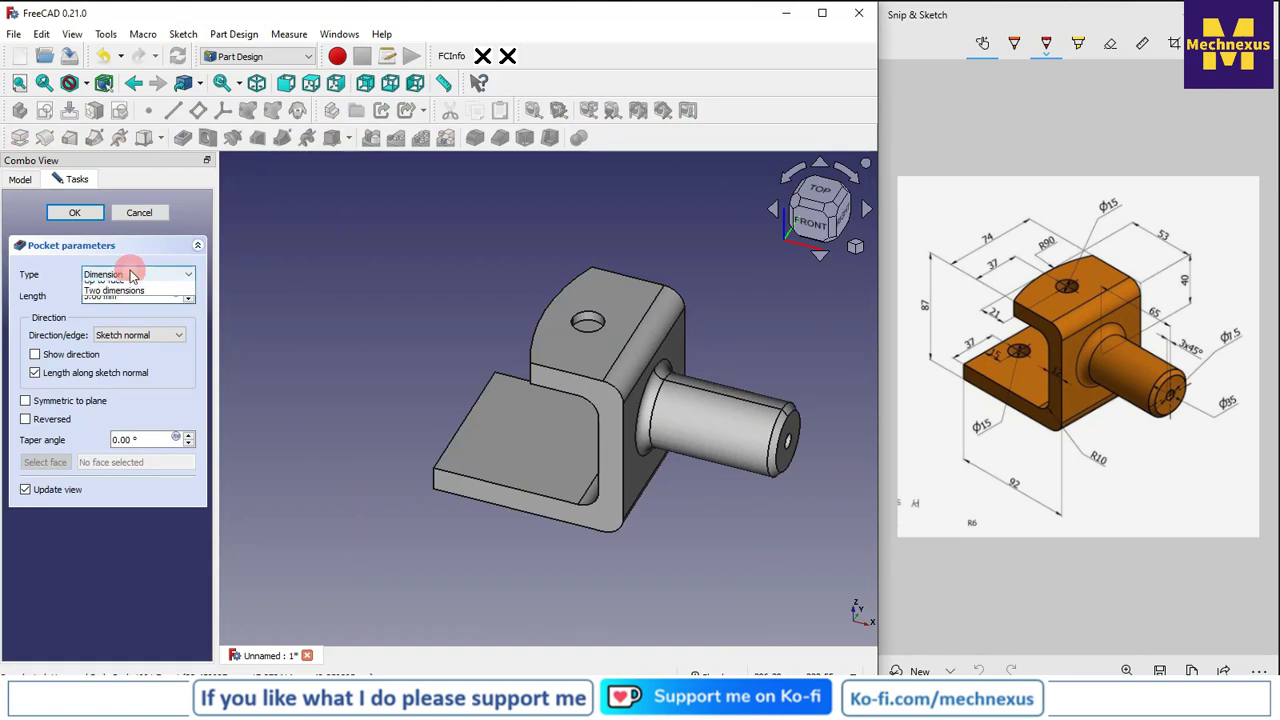
left_click(112, 318)
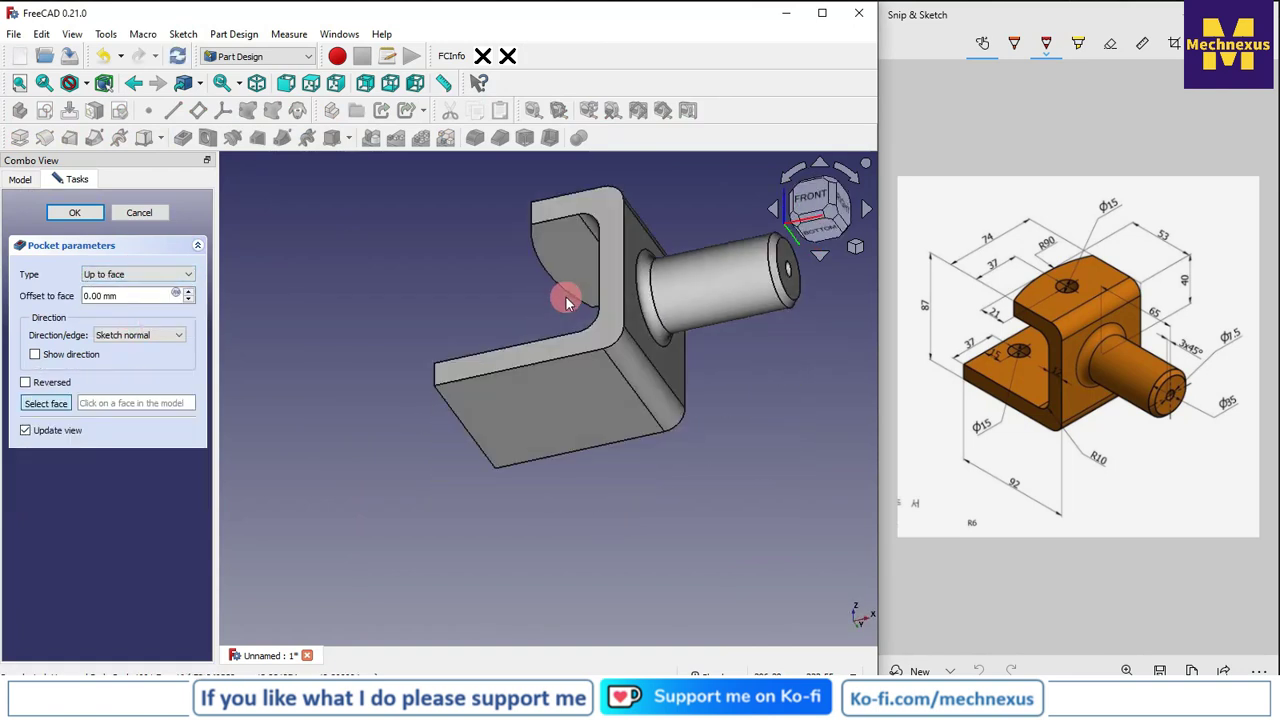
left_click(570, 265)
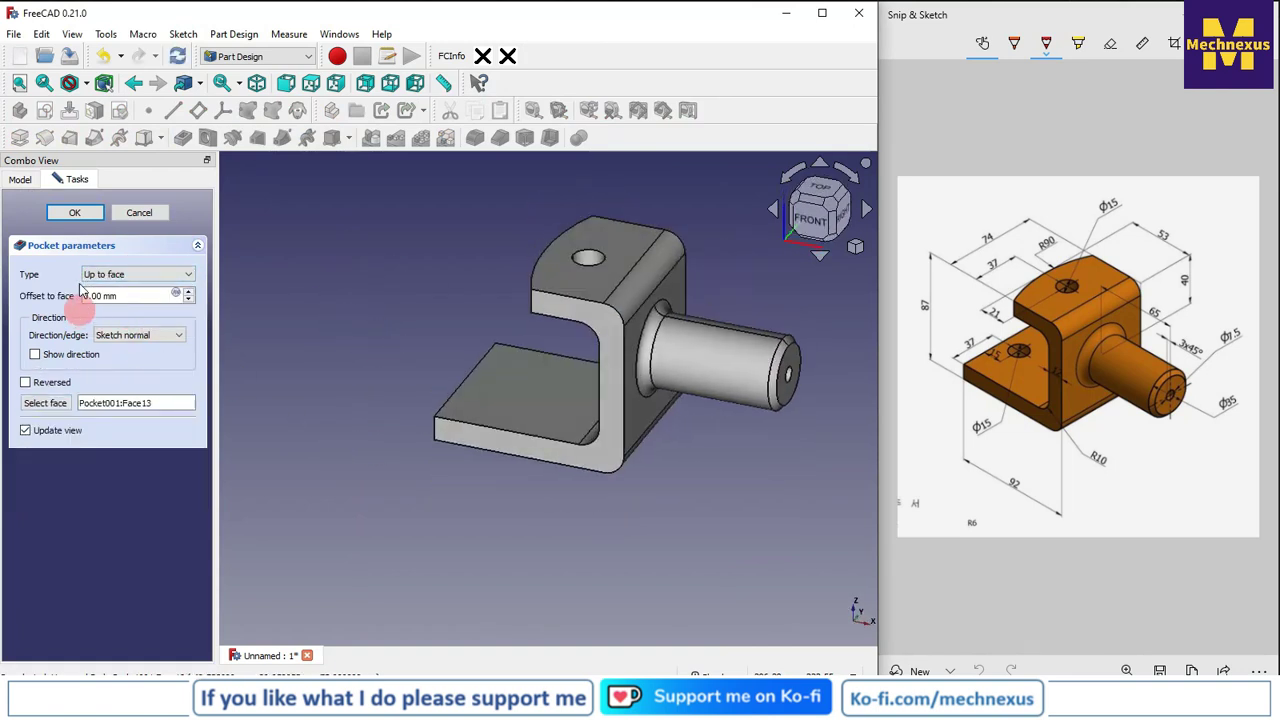
left_click(92, 222)
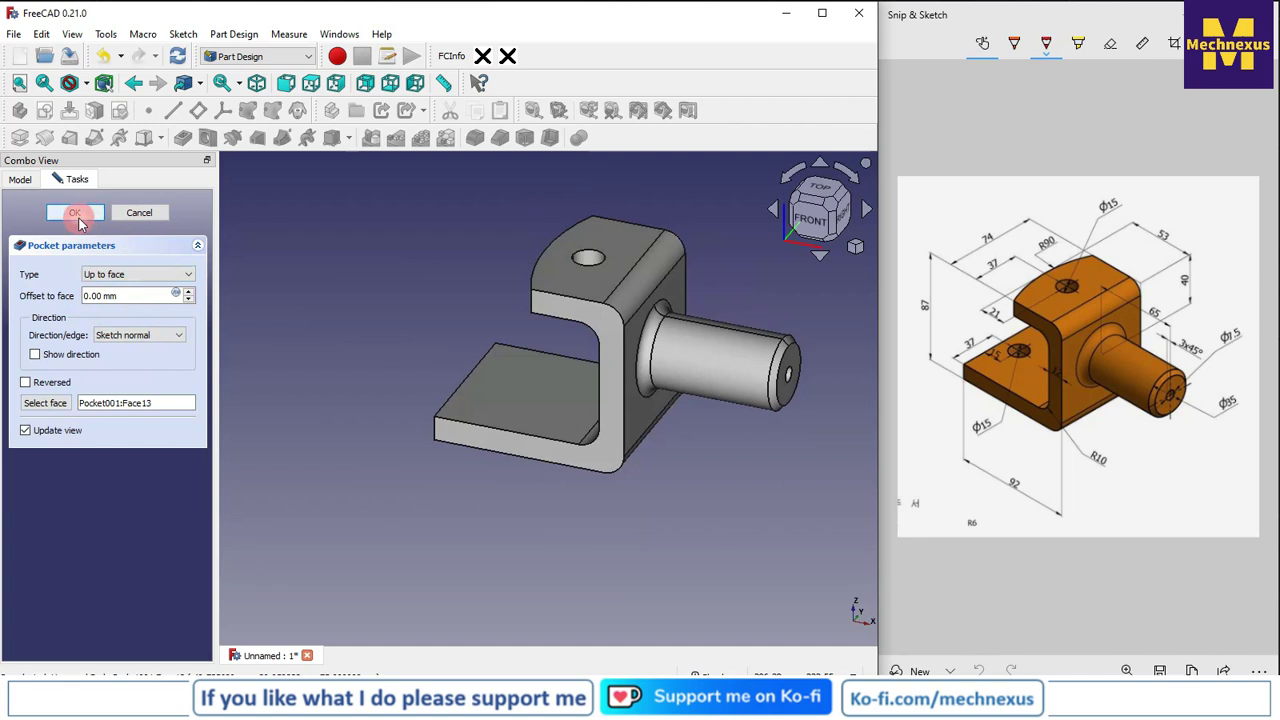
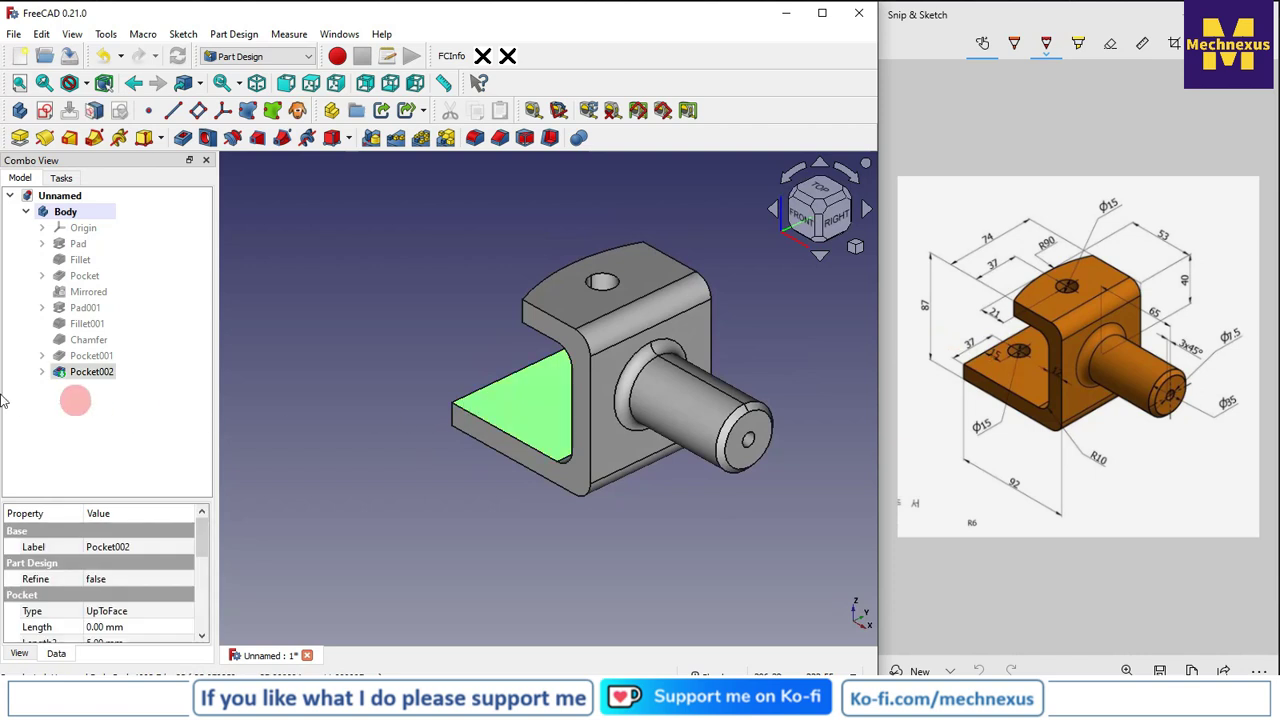
Step: Start a sketch on the lower flange's inner face and reference its outer end edge and adjoining side edge as external geometry
left_click(46, 111)
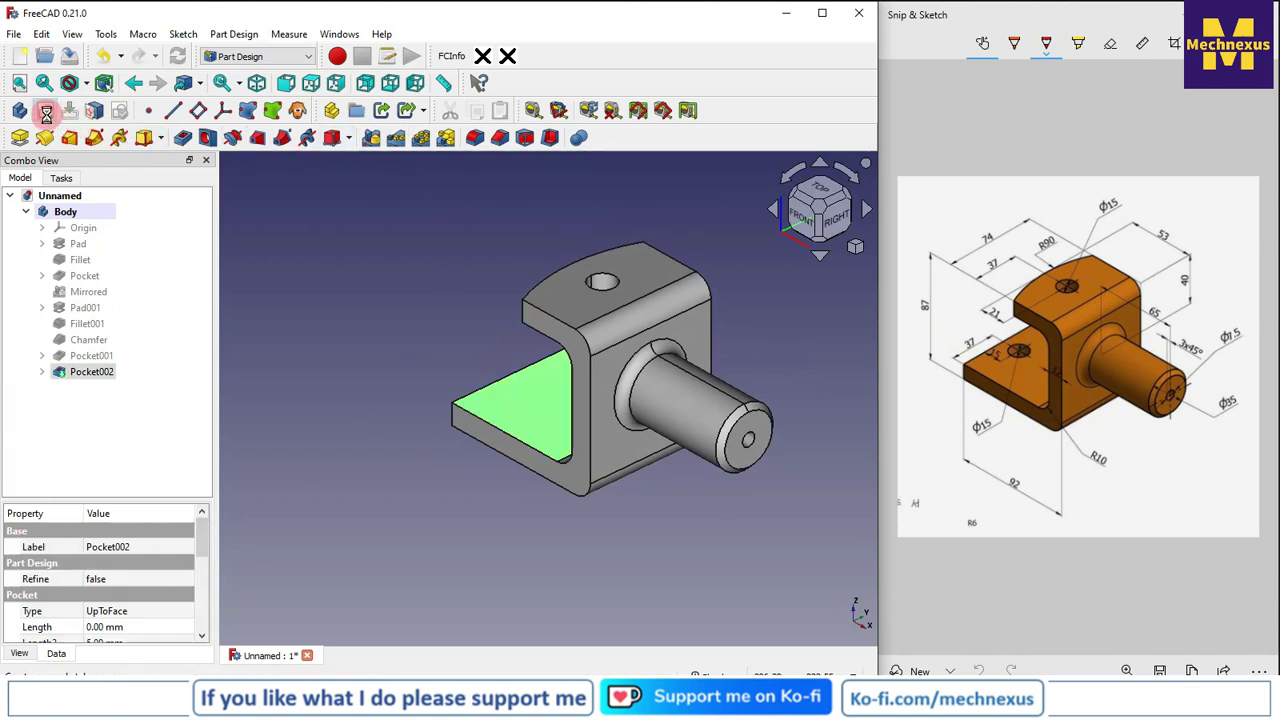
left_click(856, 248)
left_click(897, 298)
scroll(445, 440, "up", 3)
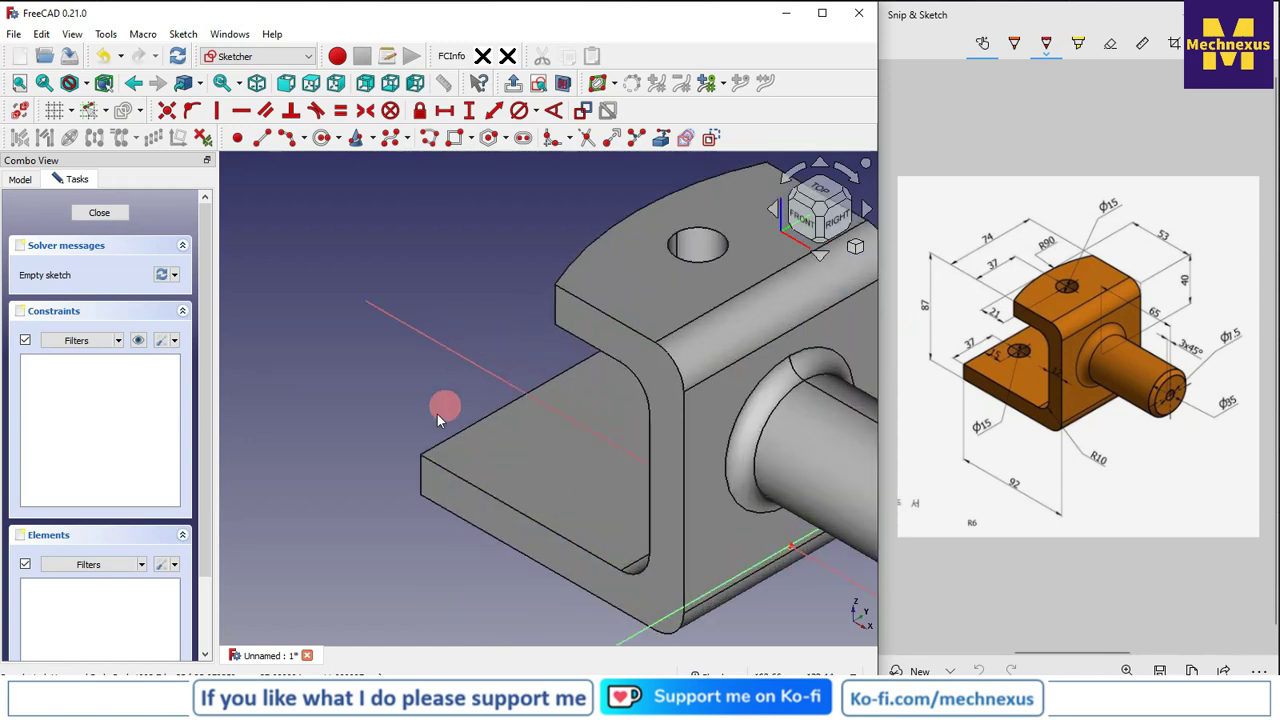
left_click(687, 139)
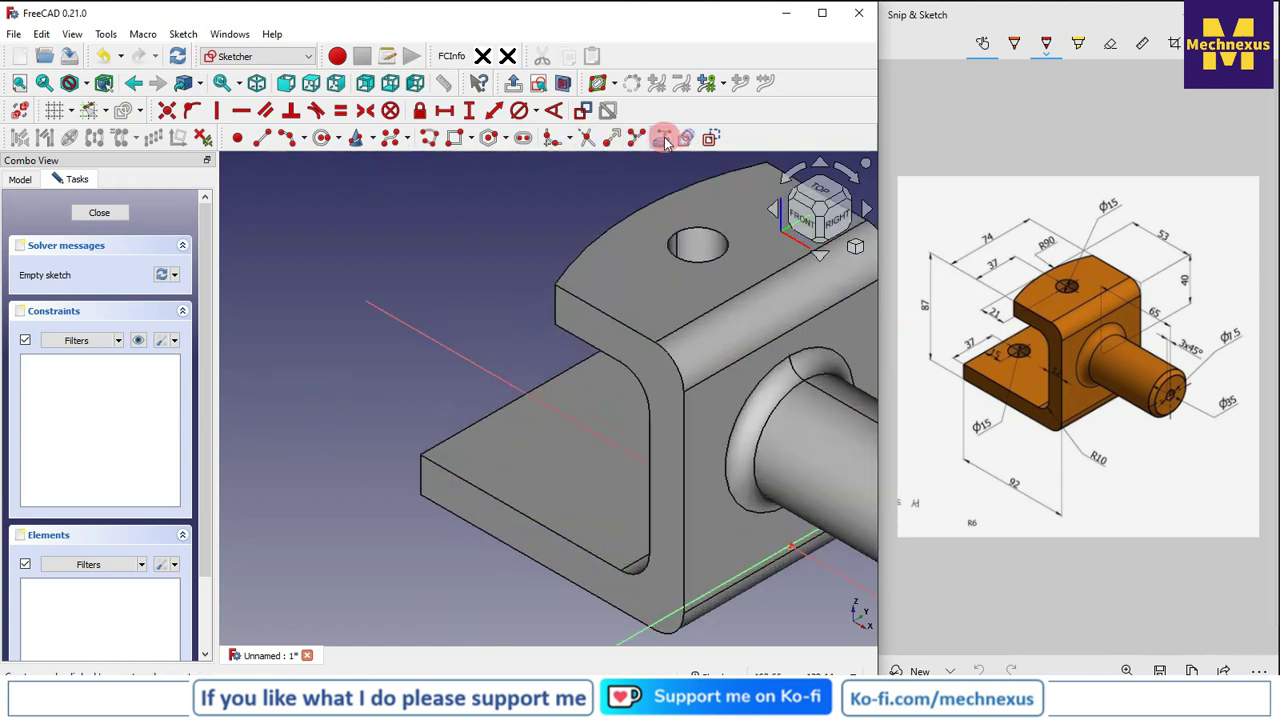
left_click(461, 480)
left_click(458, 455)
left_click(458, 435)
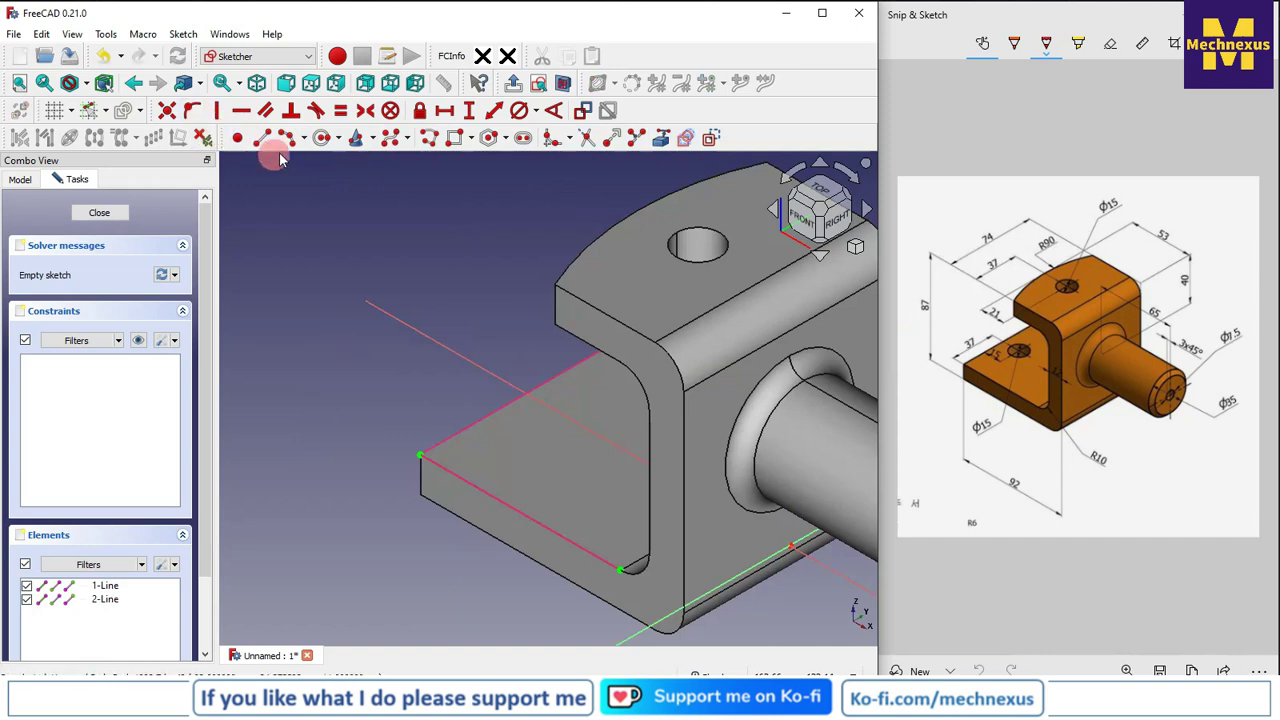
Step: Draw a circle about 21 mm in diameter on the lower flange, centred on the horizontal axis, and constrain its diameter to 15 mm
left_click(714, 525)
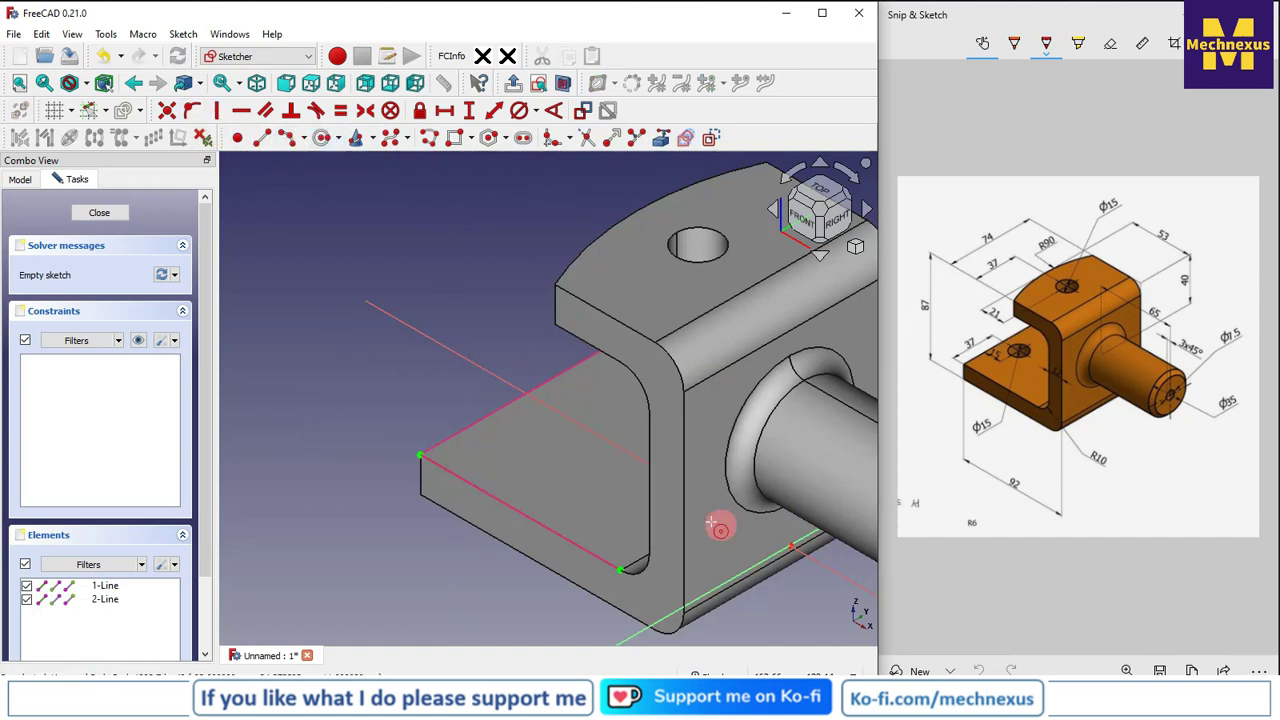
left_click(579, 425)
left_click(600, 407)
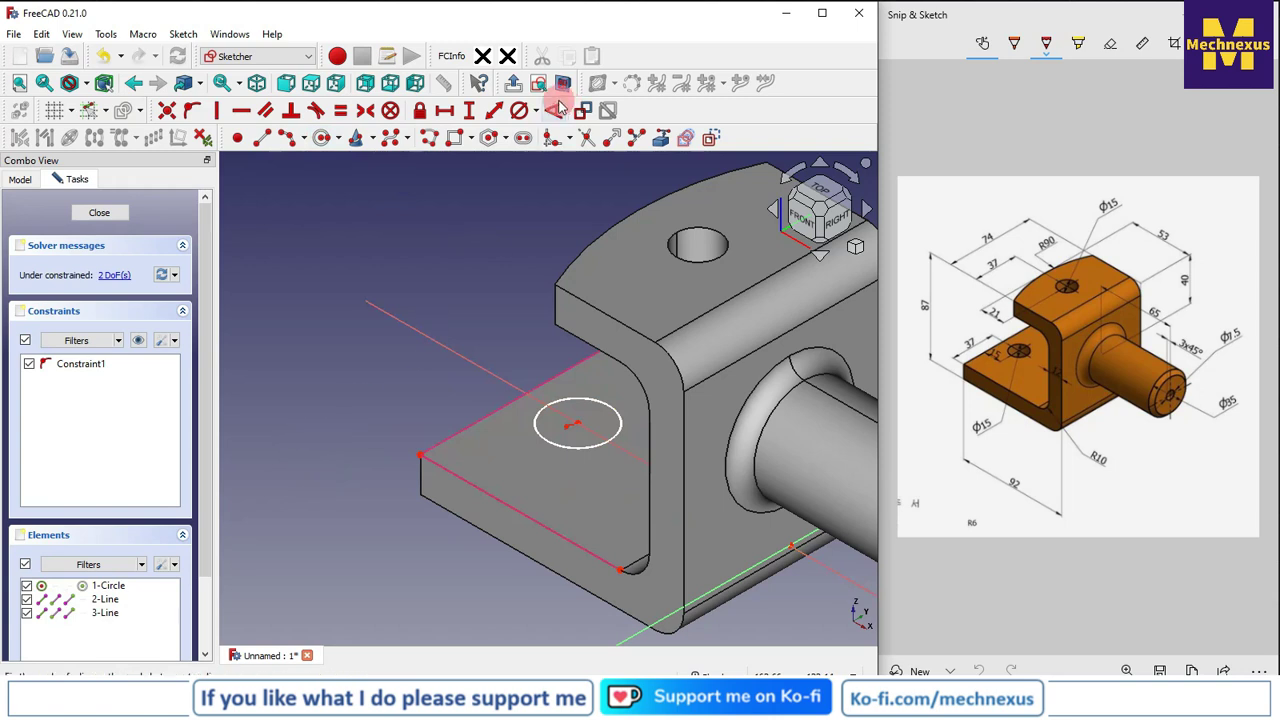
left_click(519, 112)
left_click(571, 402)
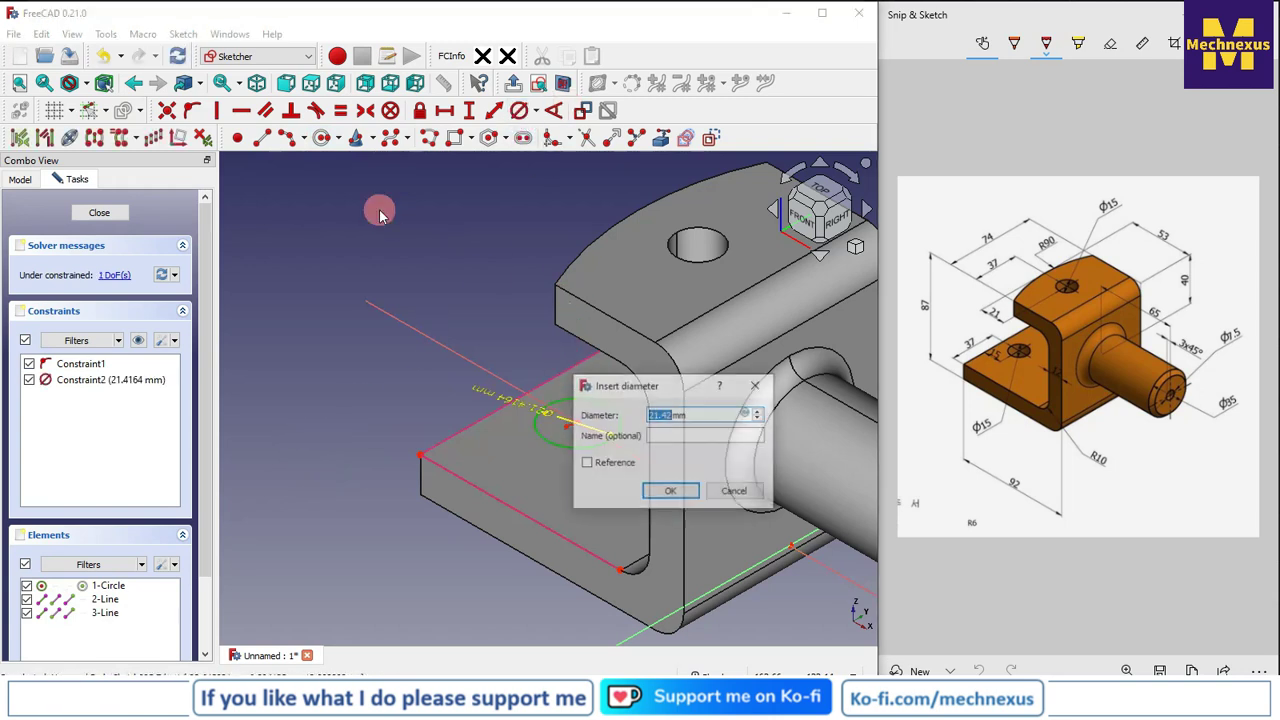
type("15")
key("Return")
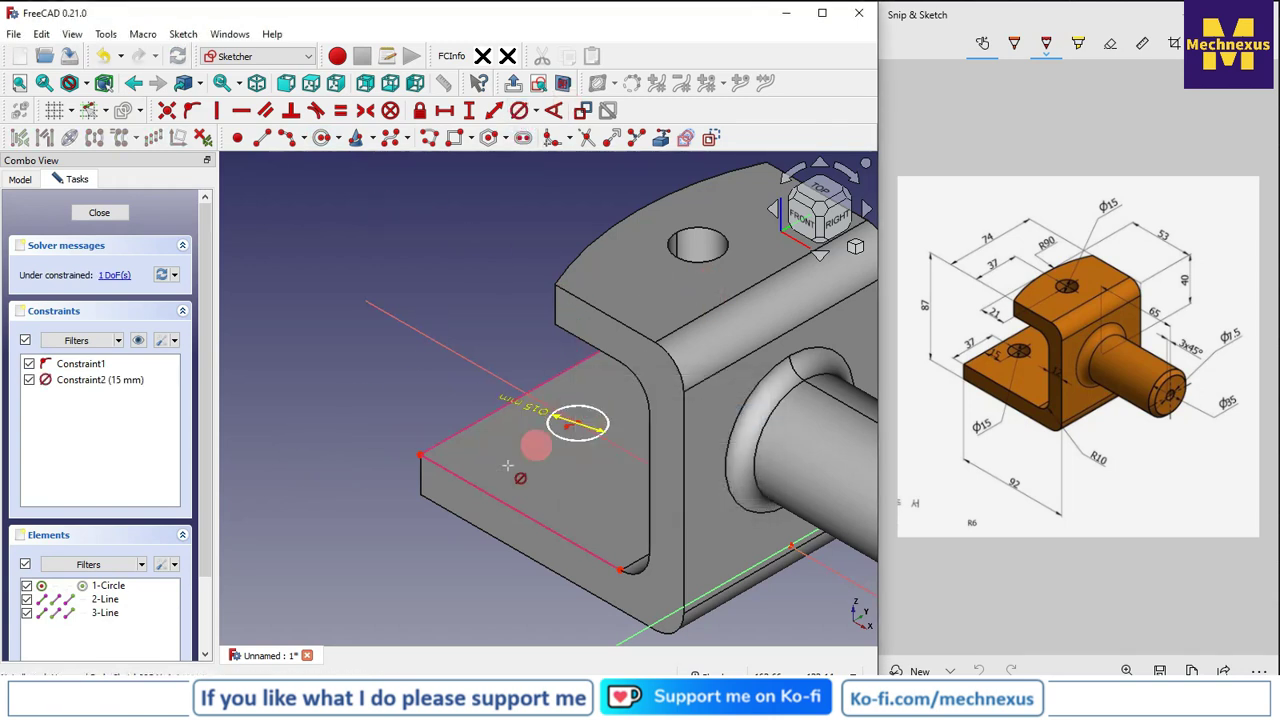
scroll(451, 464, "up", 4)
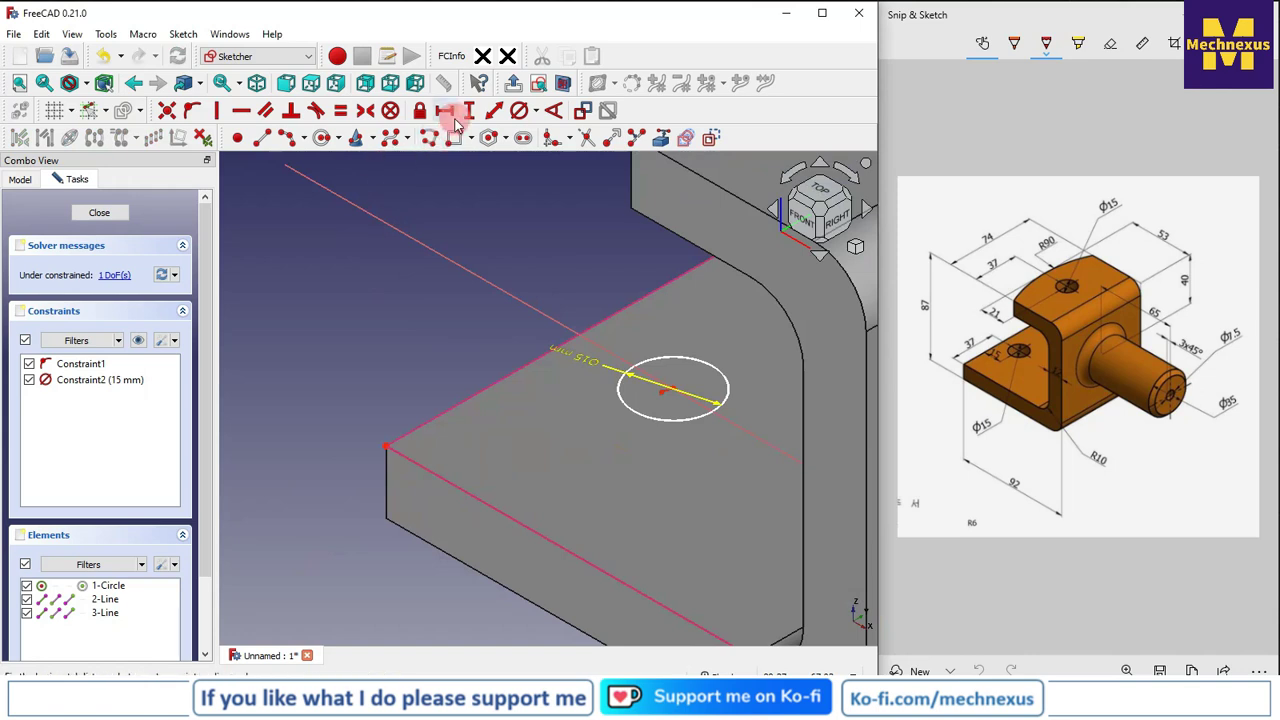
left_click(444, 110)
left_click(523, 372)
left_click(678, 392)
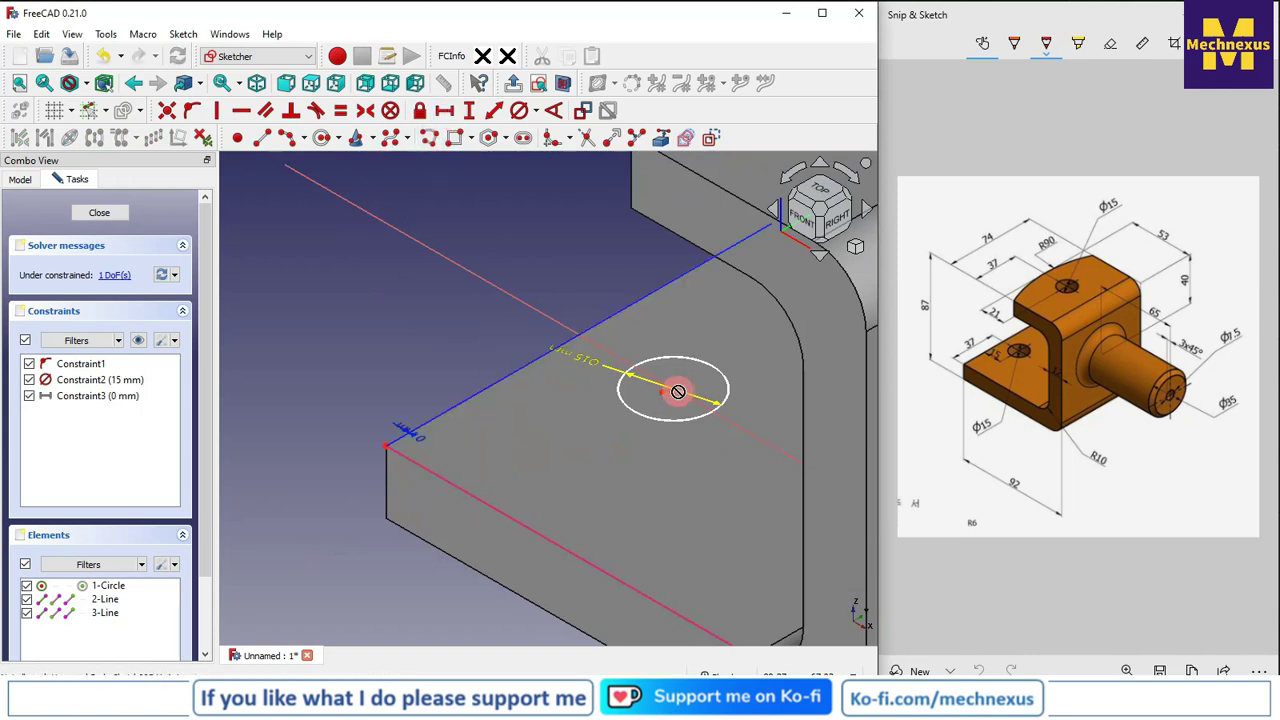
left_click(821, 194)
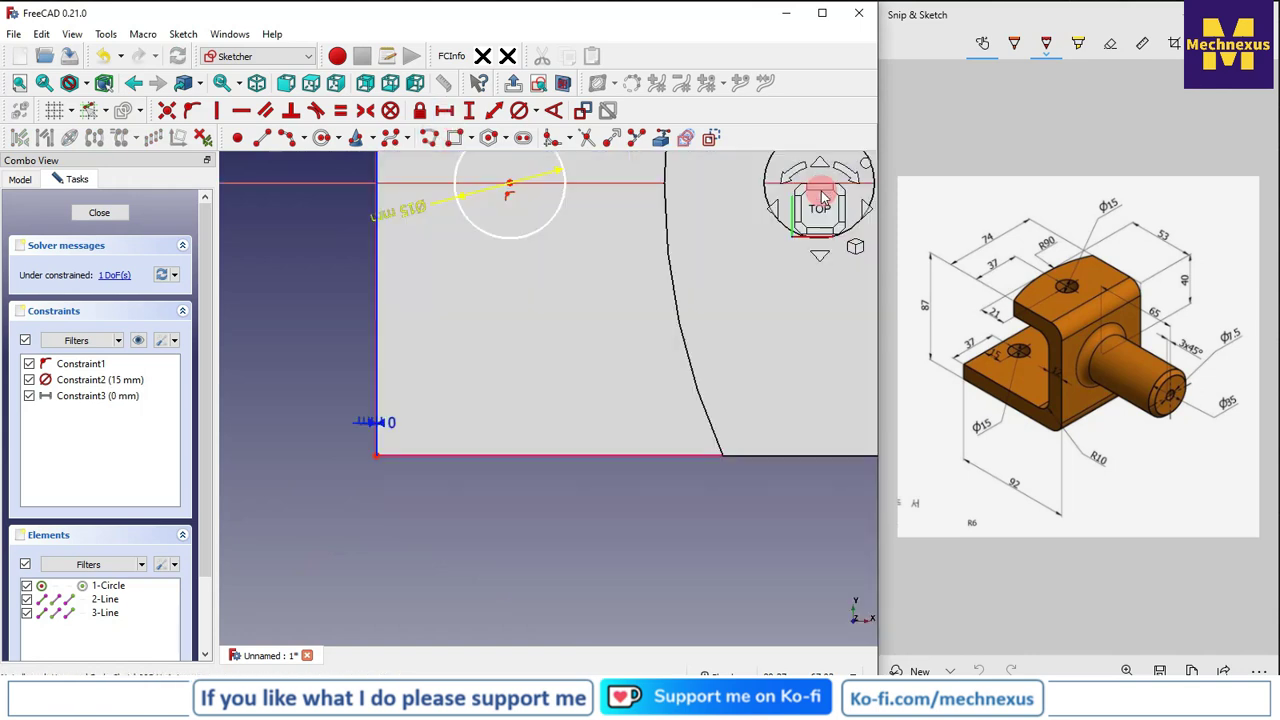
scroll(586, 463, "down", 4)
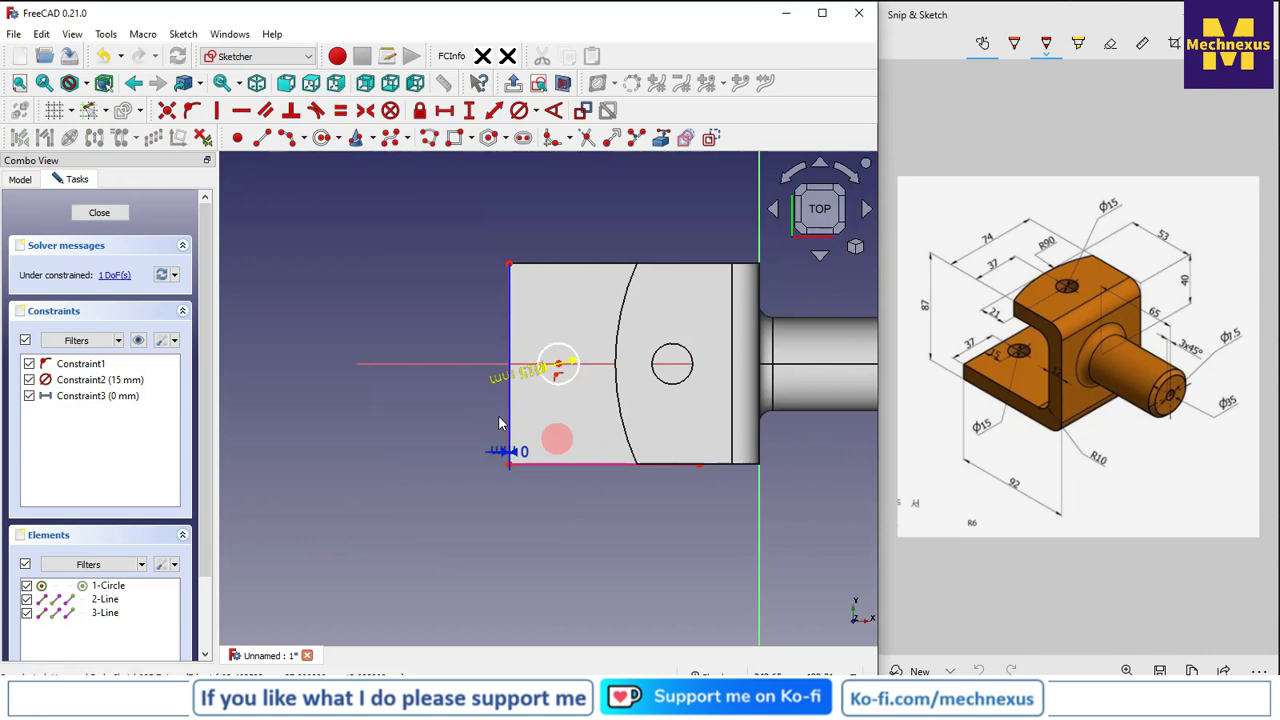
right_click(386, 408)
left_click(313, 402)
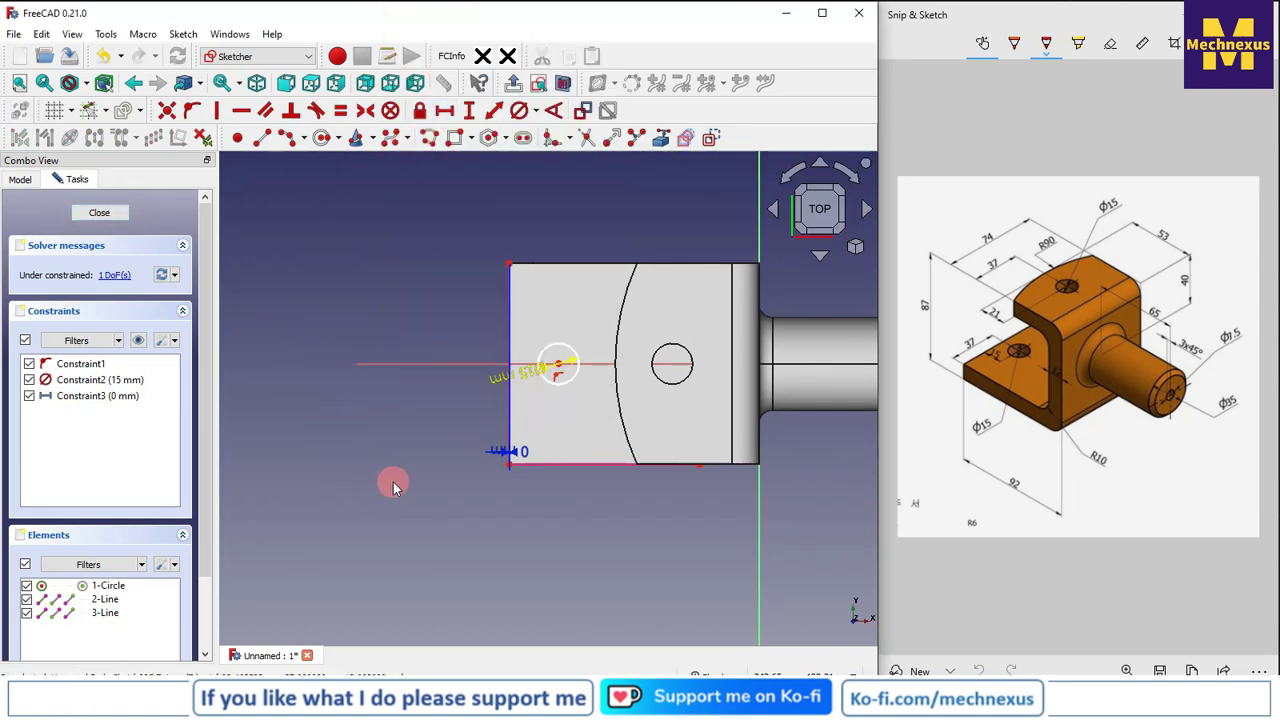
left_click(100, 215)
double_click(100, 388)
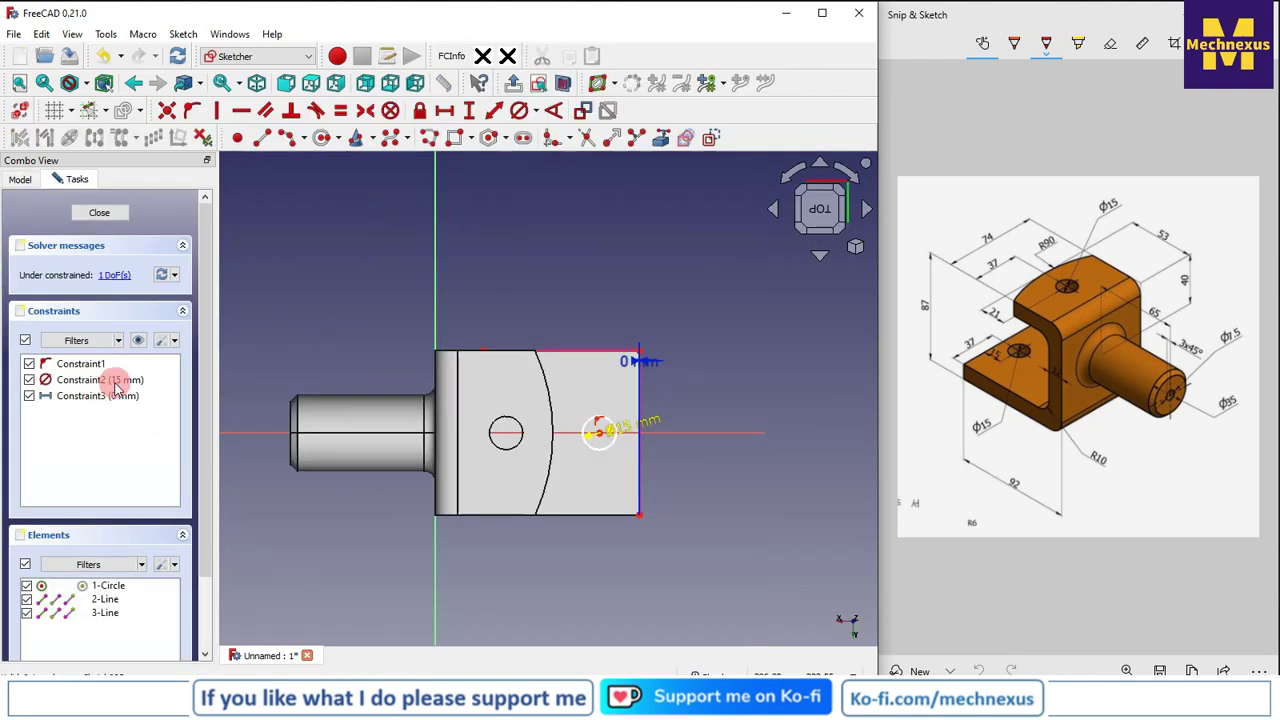
scroll(707, 424, "up", 3)
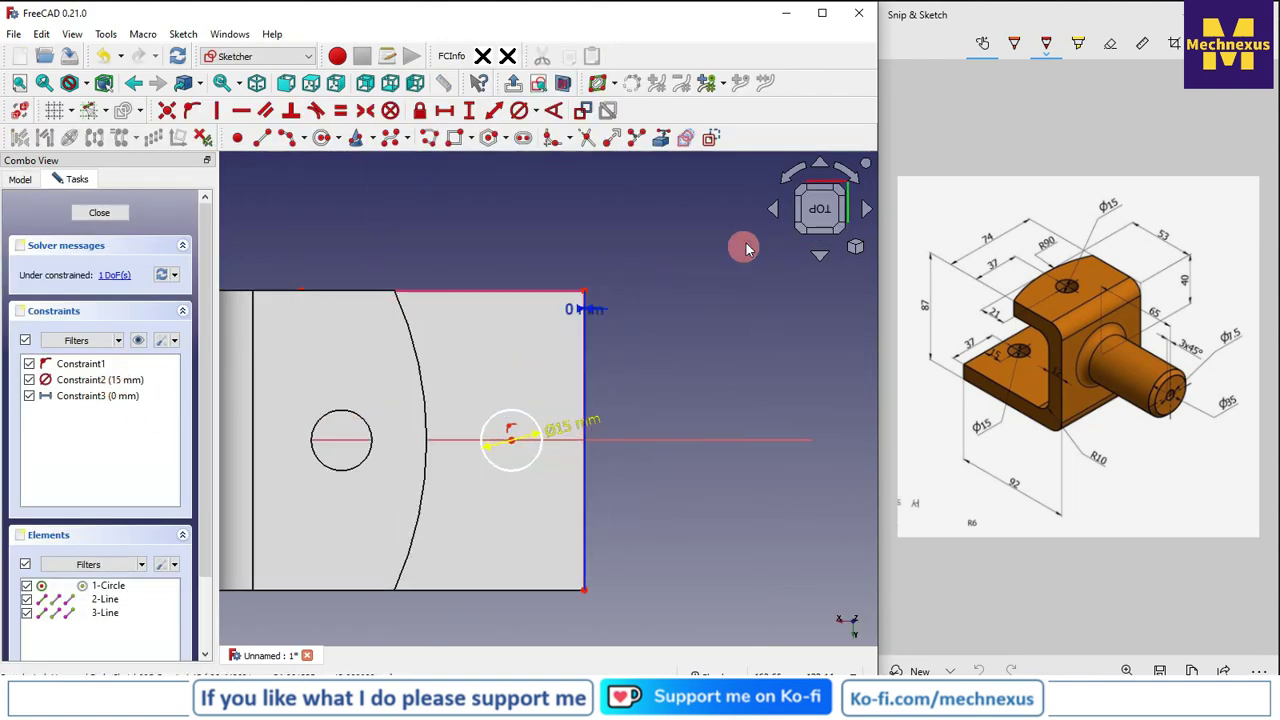
left_click(787, 177)
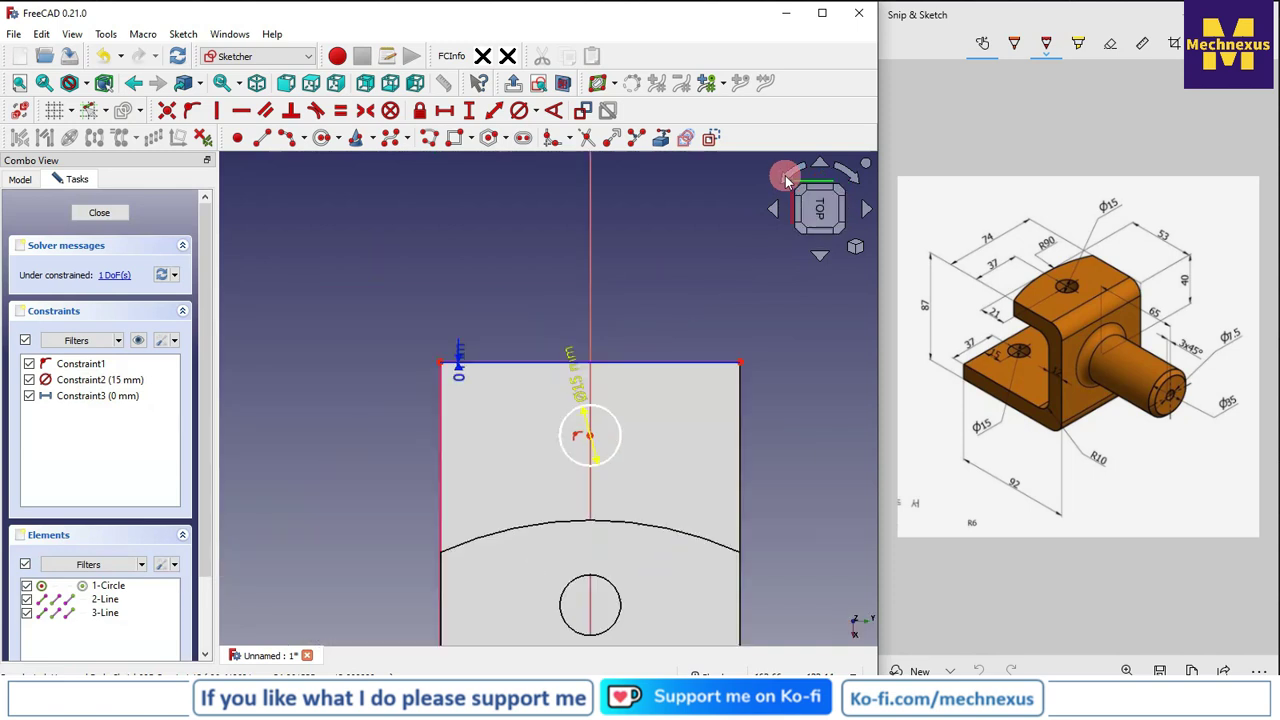
left_click(787, 177)
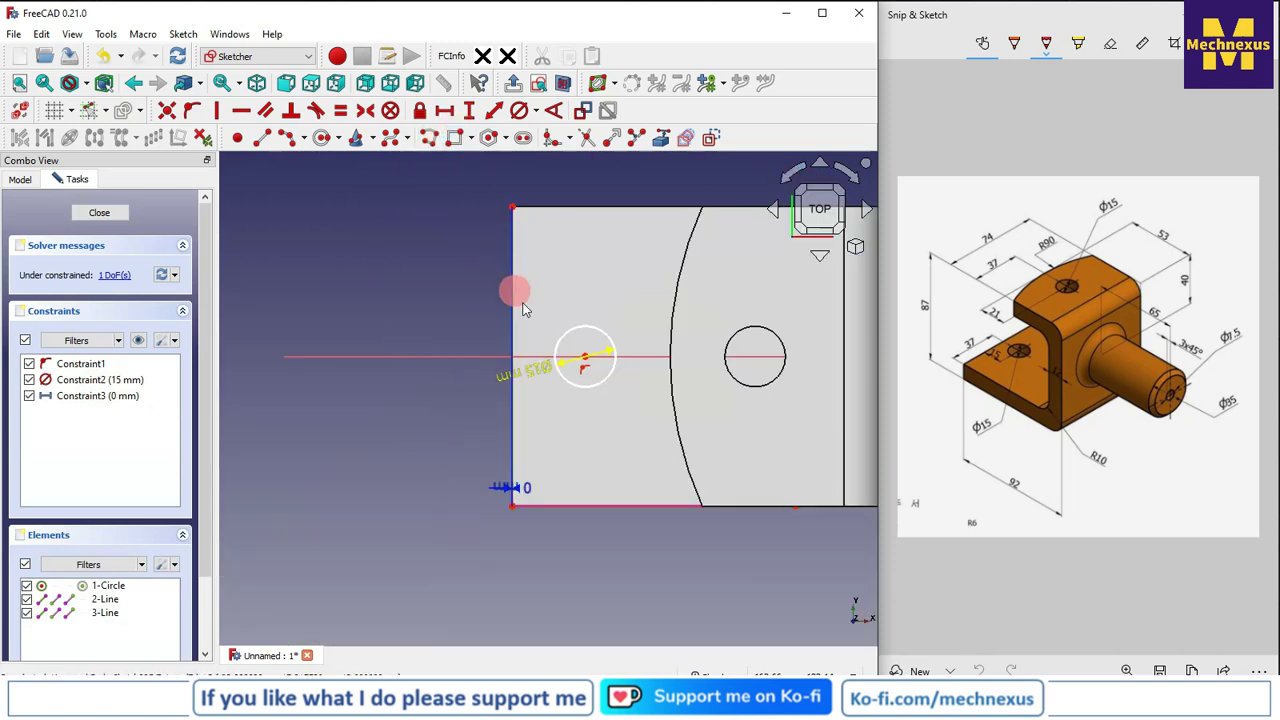
key("ctrl+z")
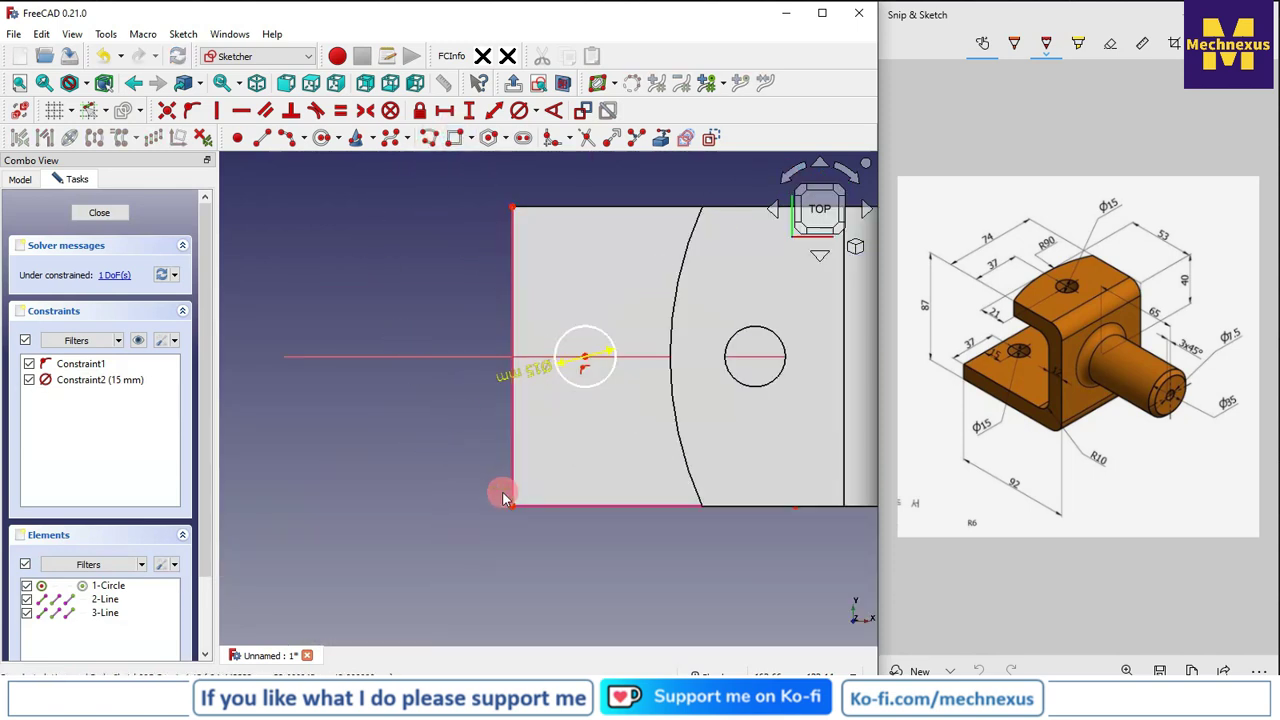
Step: Constrain the horizontal distance from the circle's centre to the shared corner of the referenced edges to 15 mm and close the sketch
left_click(508, 502)
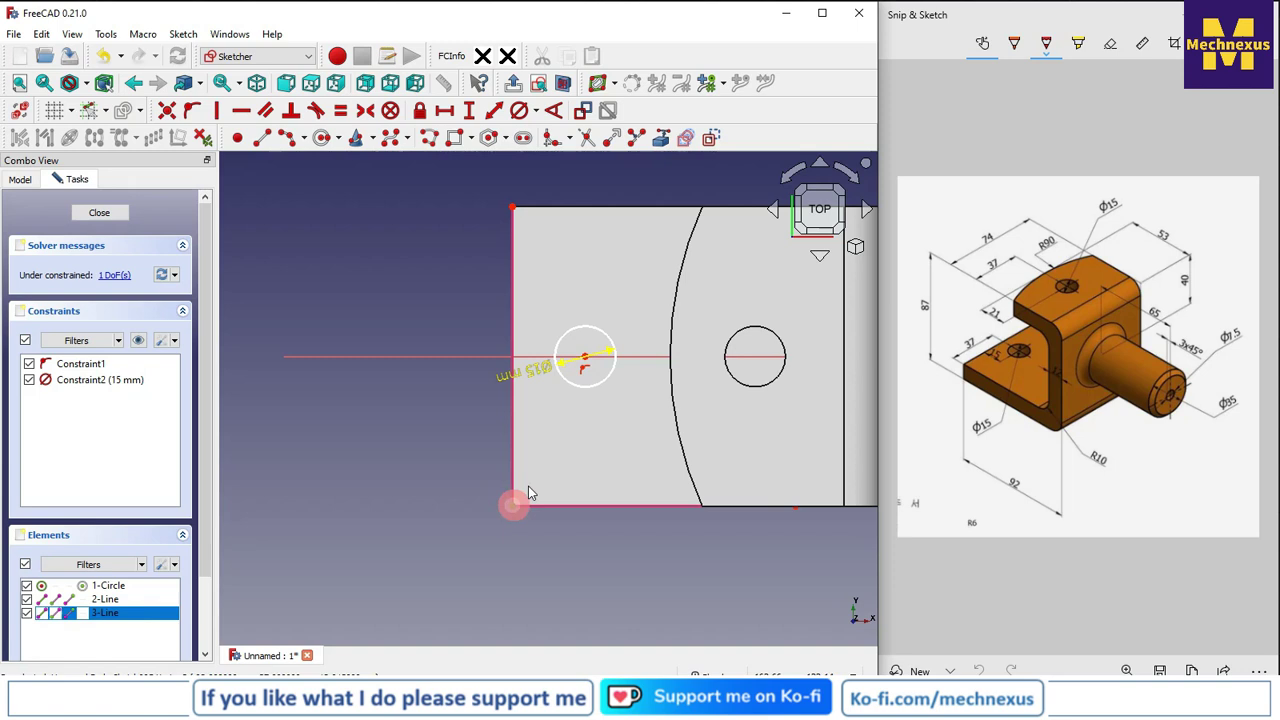
left_click(585, 358)
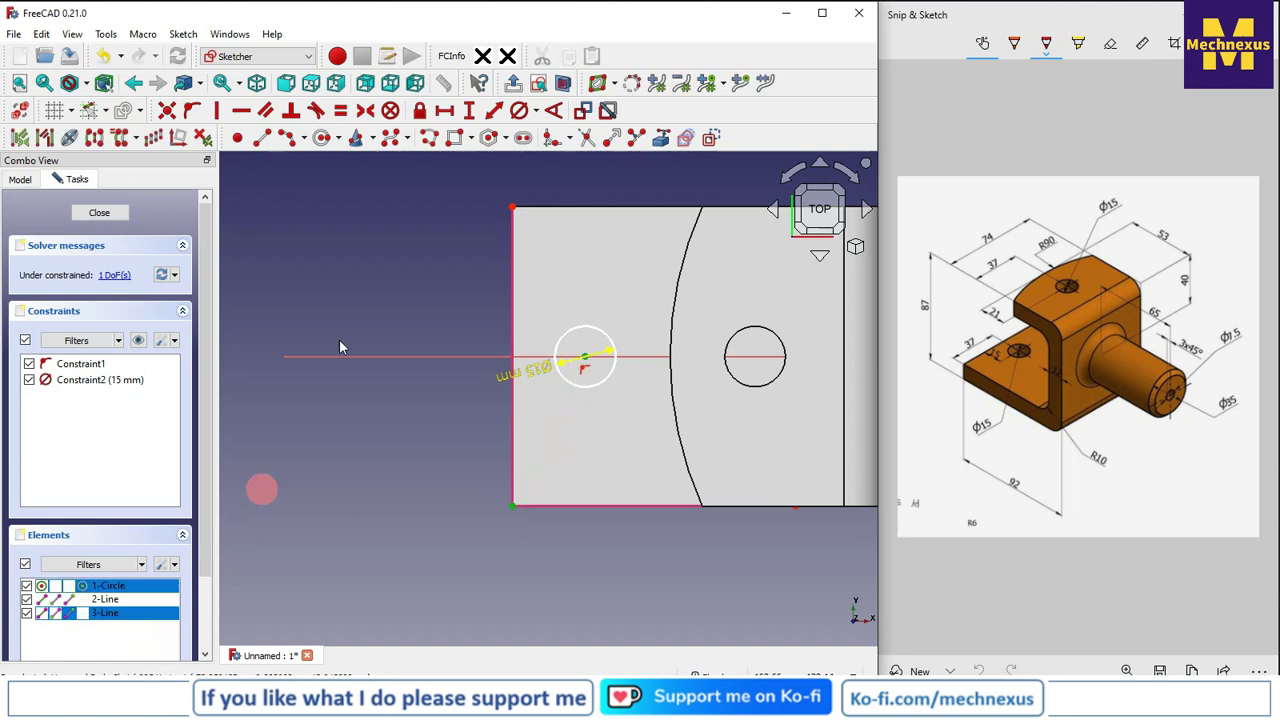
left_click(446, 112)
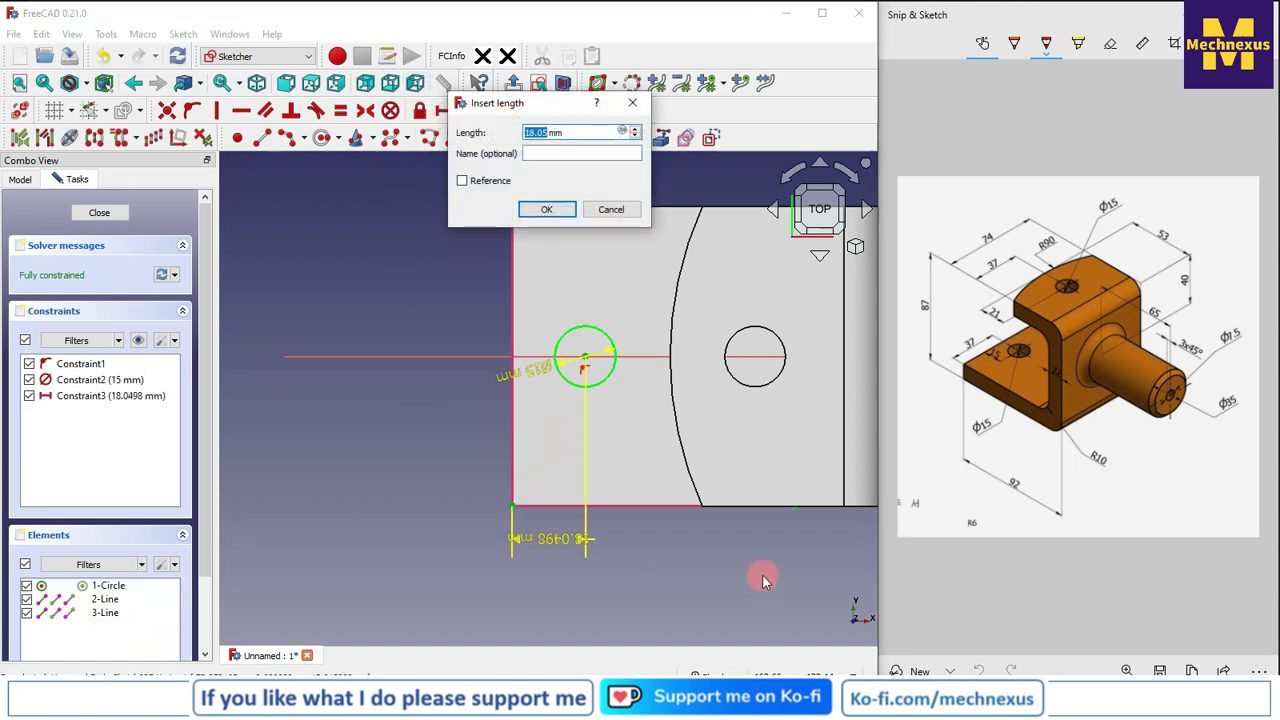
type("15")
key("Return")
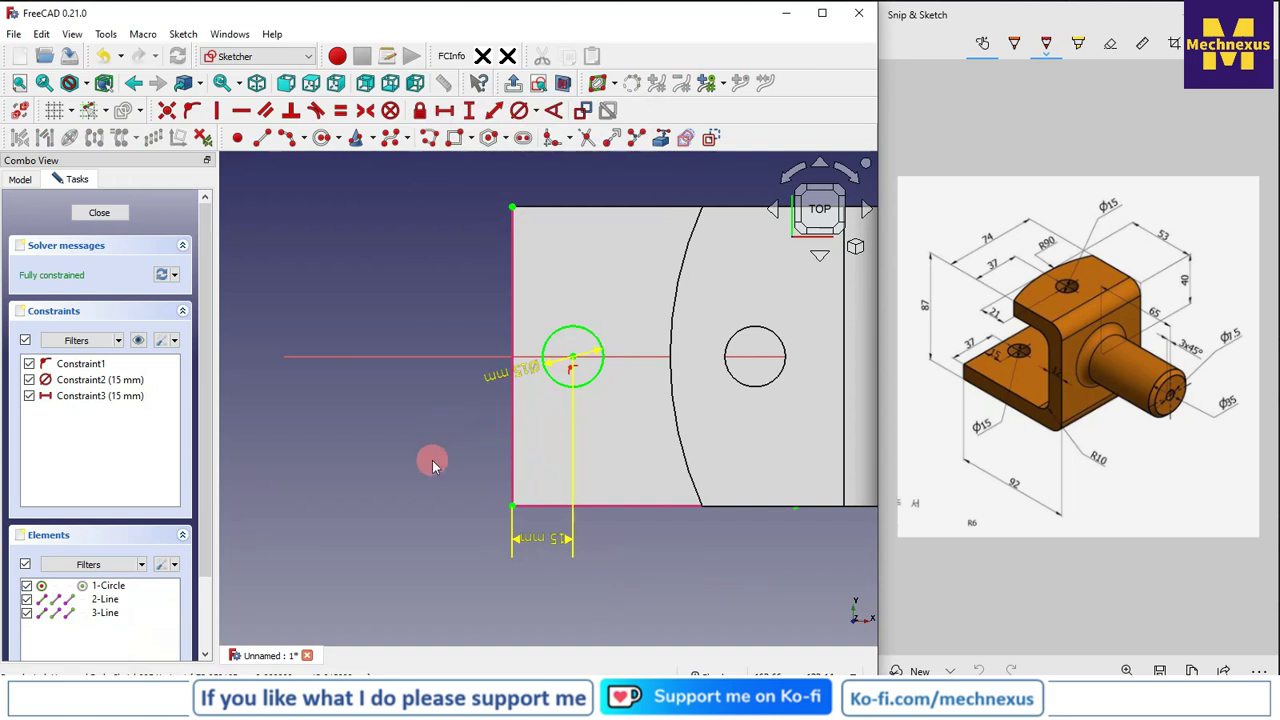
left_click(103, 214)
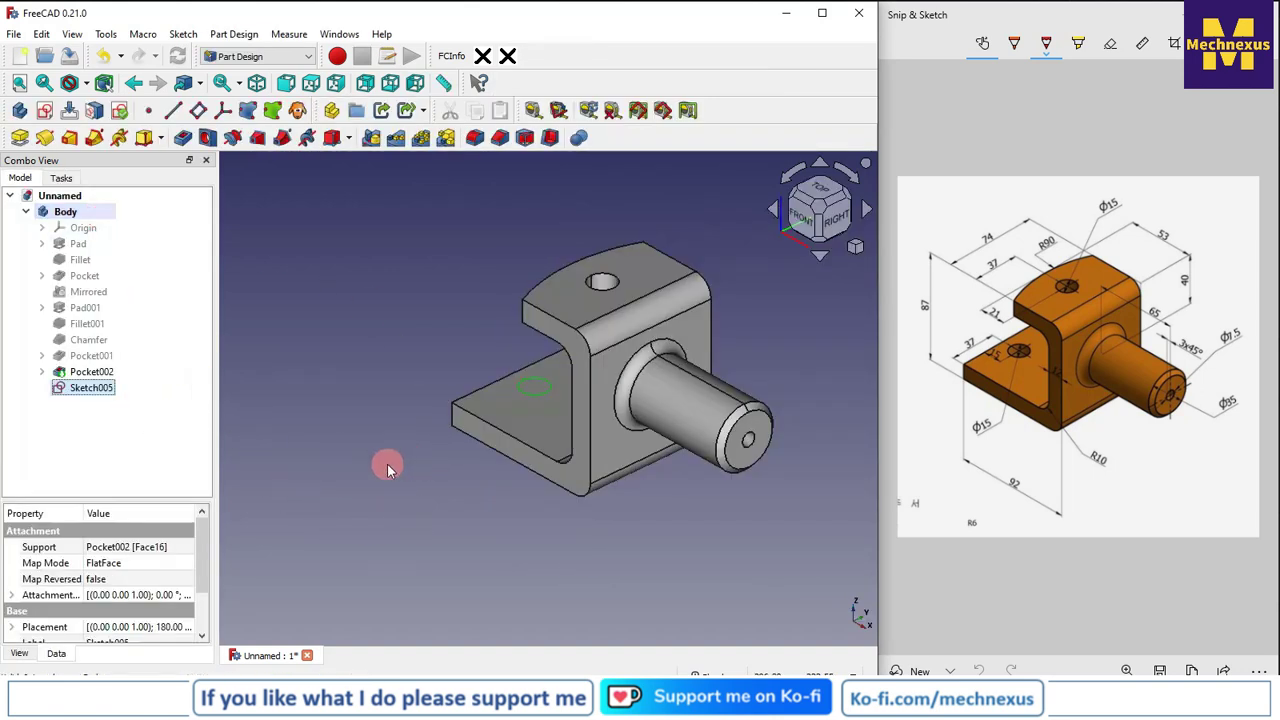
right_click(95, 389)
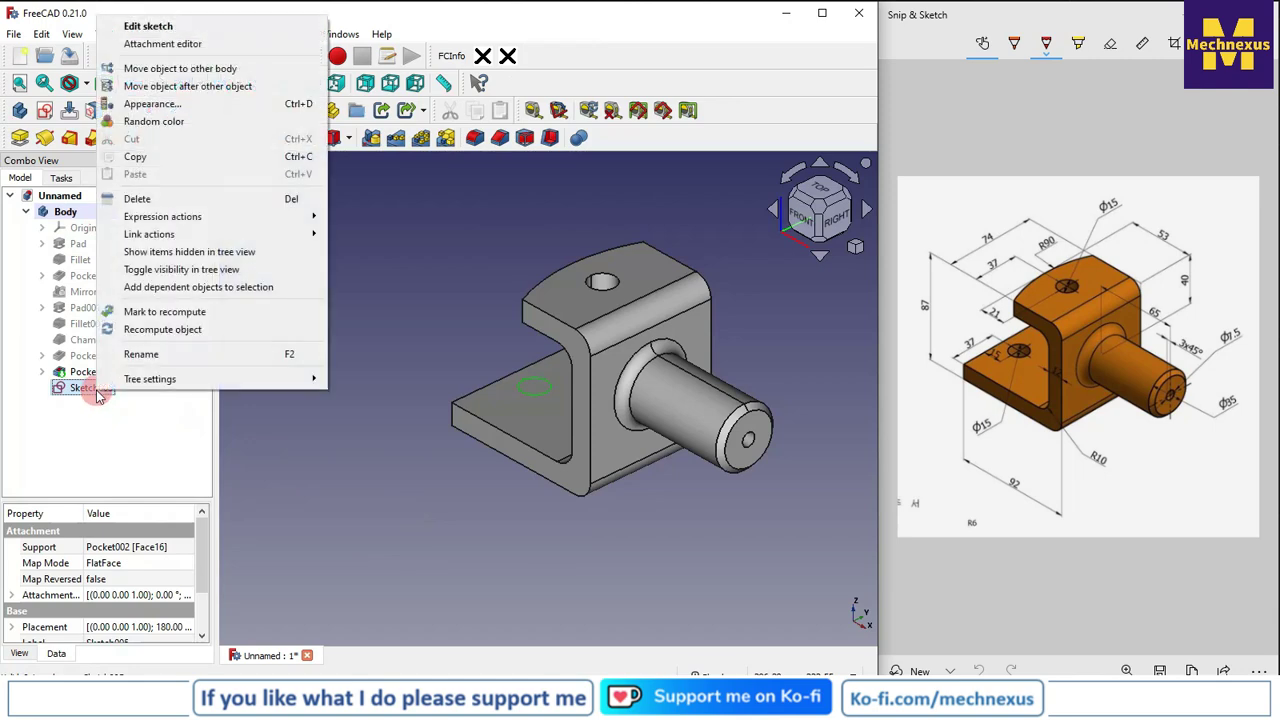
left_click(155, 27)
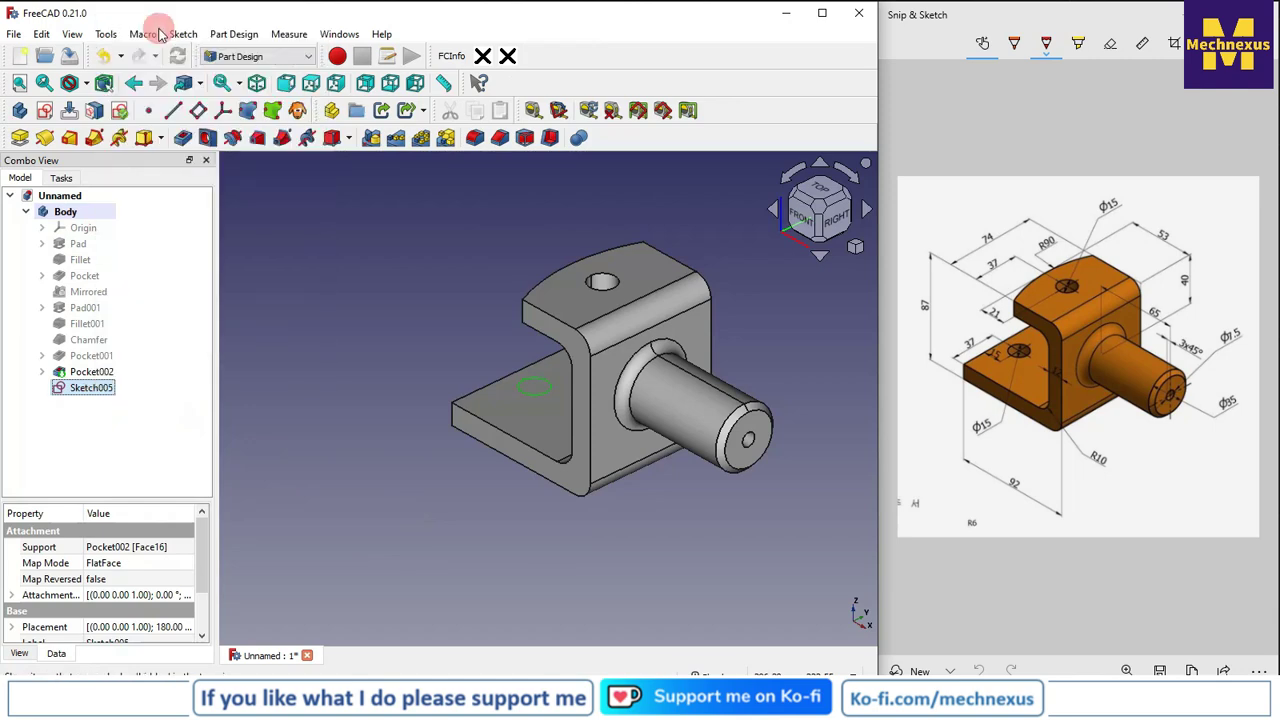
left_click(972, 333)
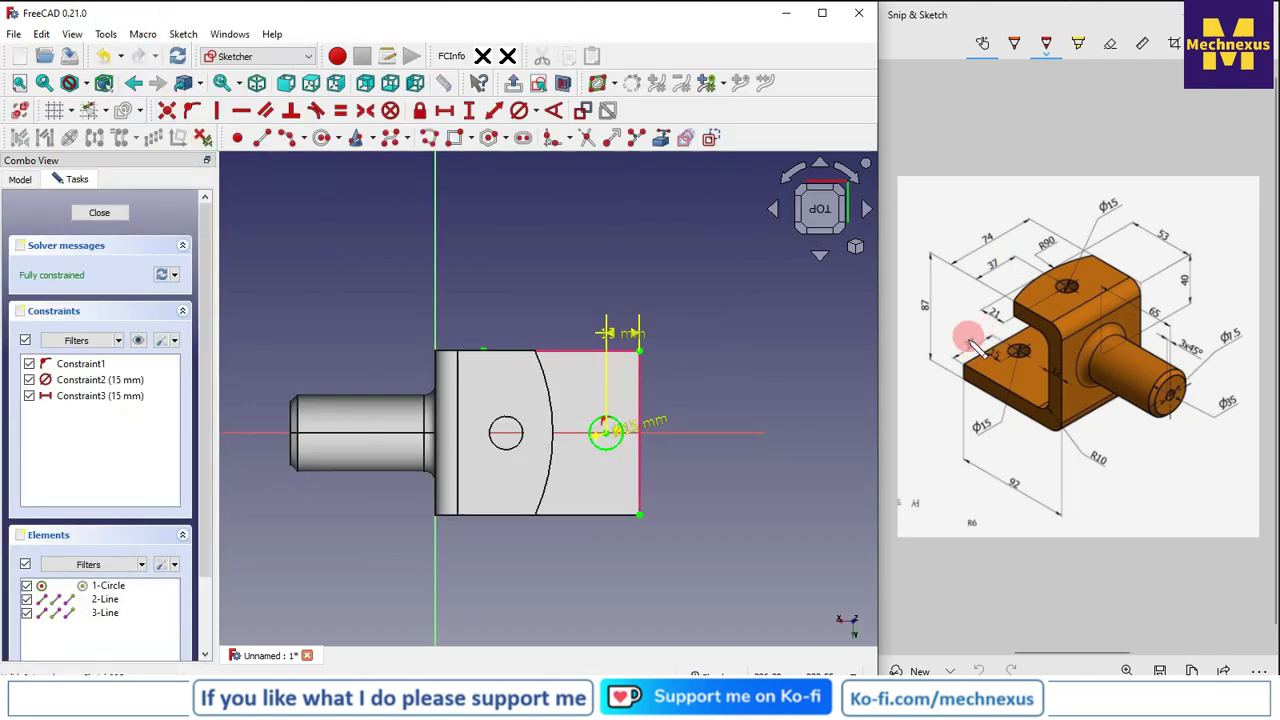
left_click(989, 356)
scroll(650, 438, "up", 4)
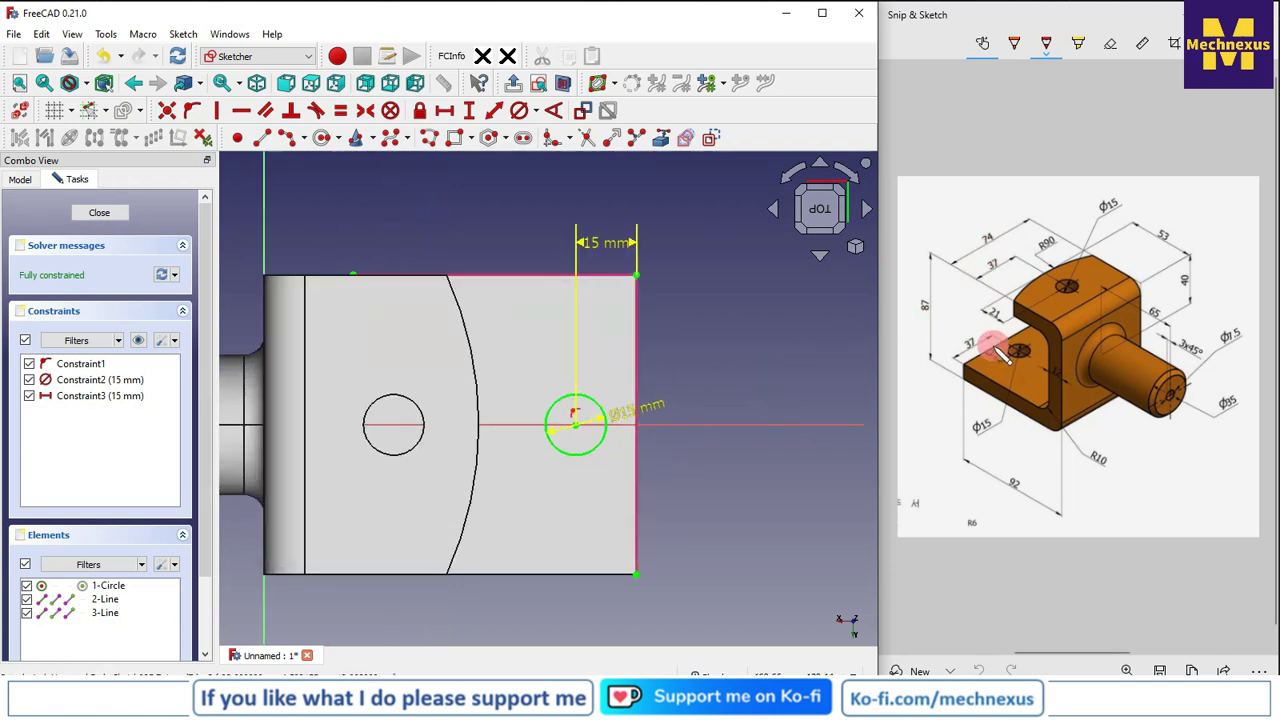
left_click(644, 573)
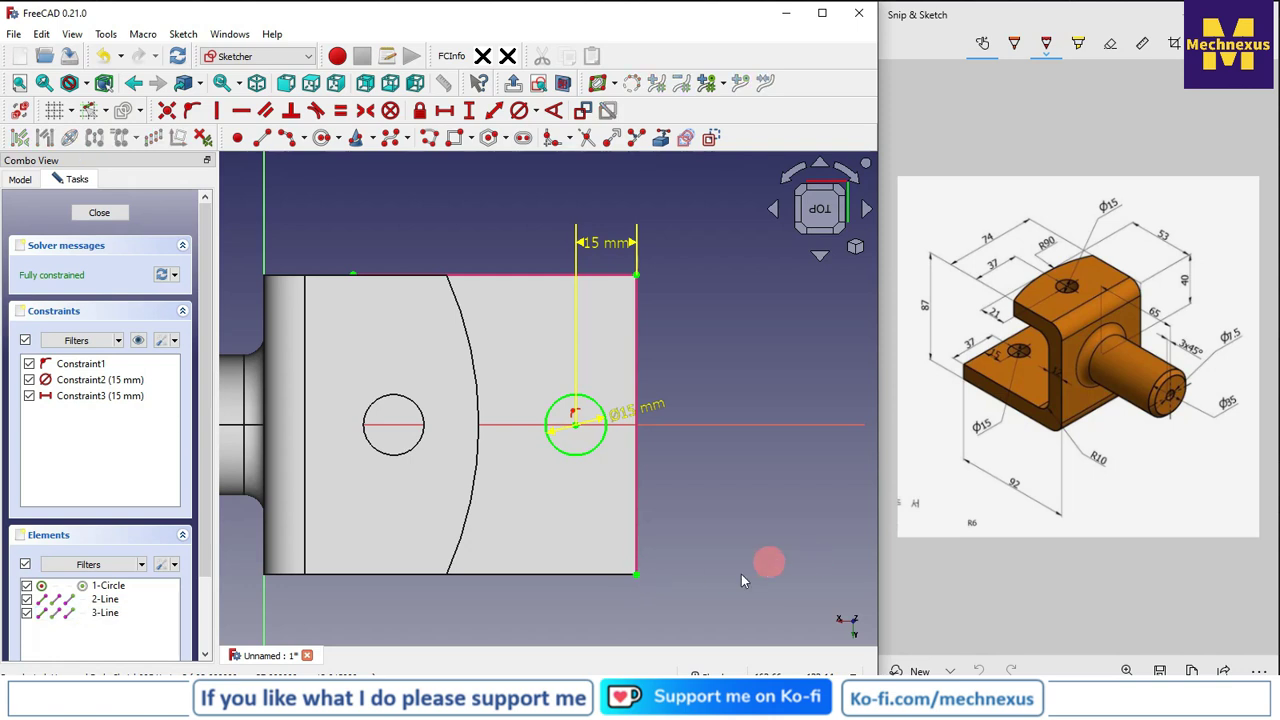
left_click(635, 573)
left_click(579, 432)
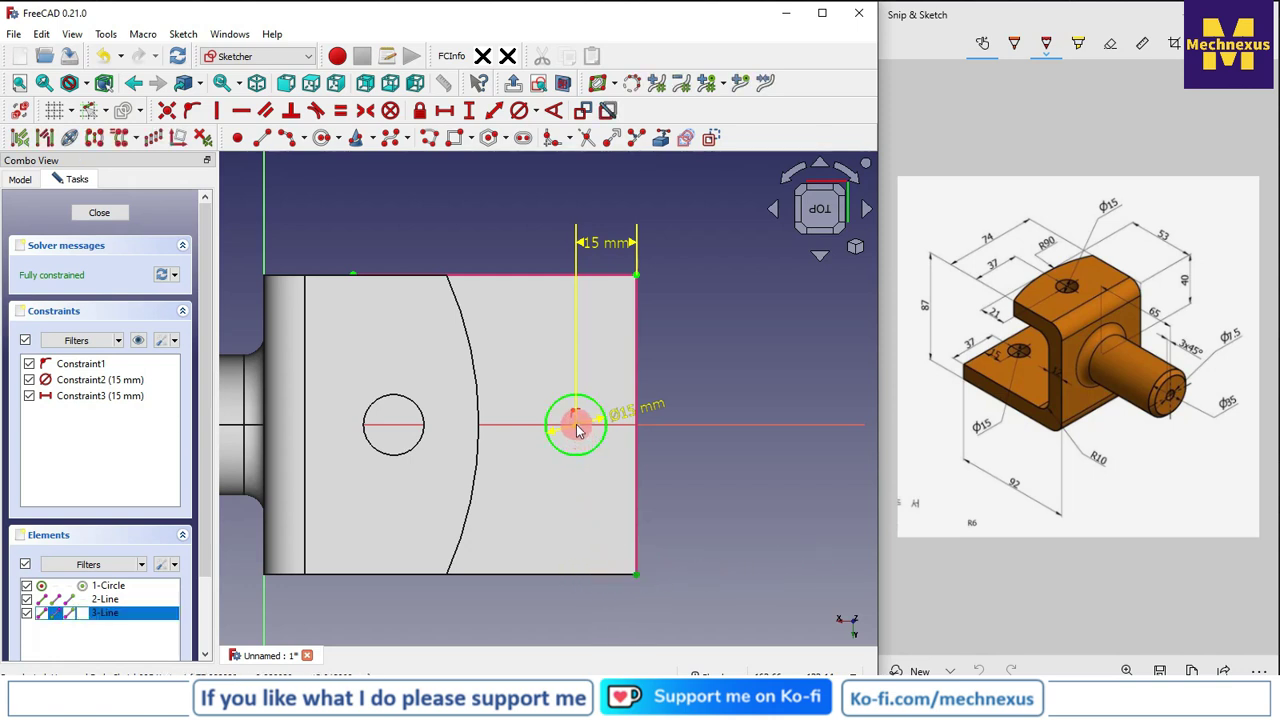
left_click(444, 110)
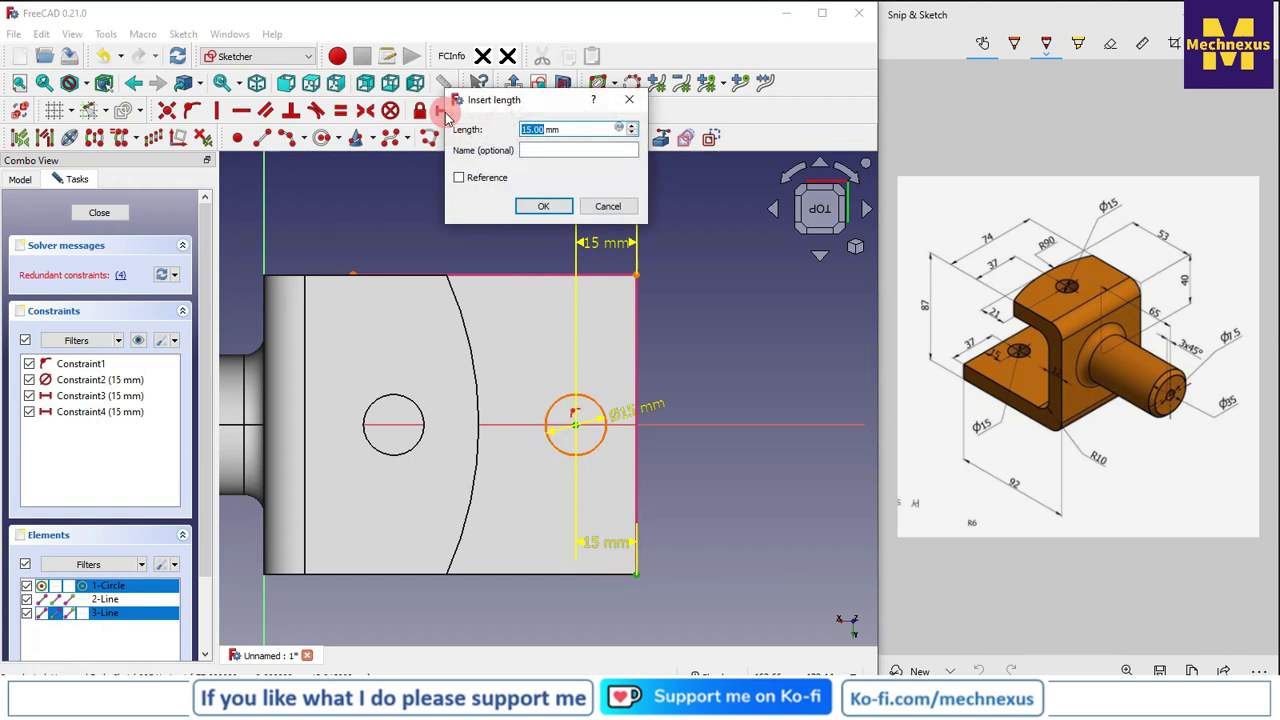
left_click(600, 206)
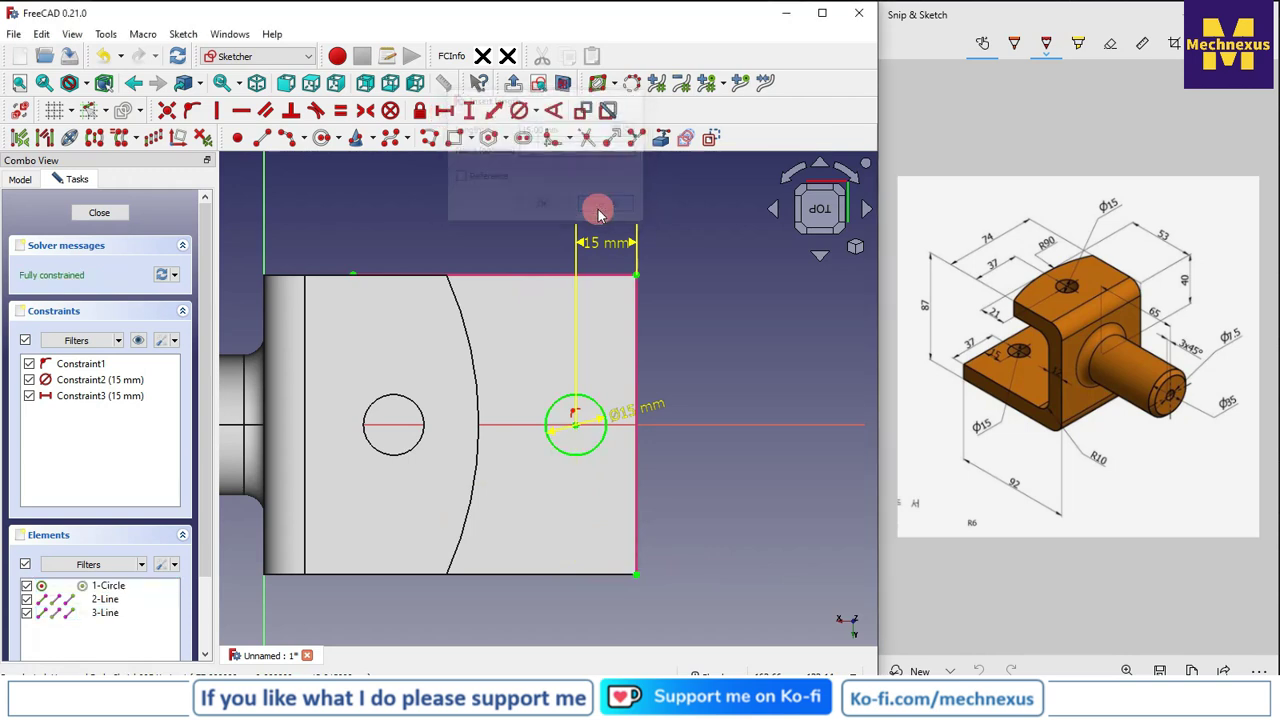
left_click(576, 430)
left_click(636, 574)
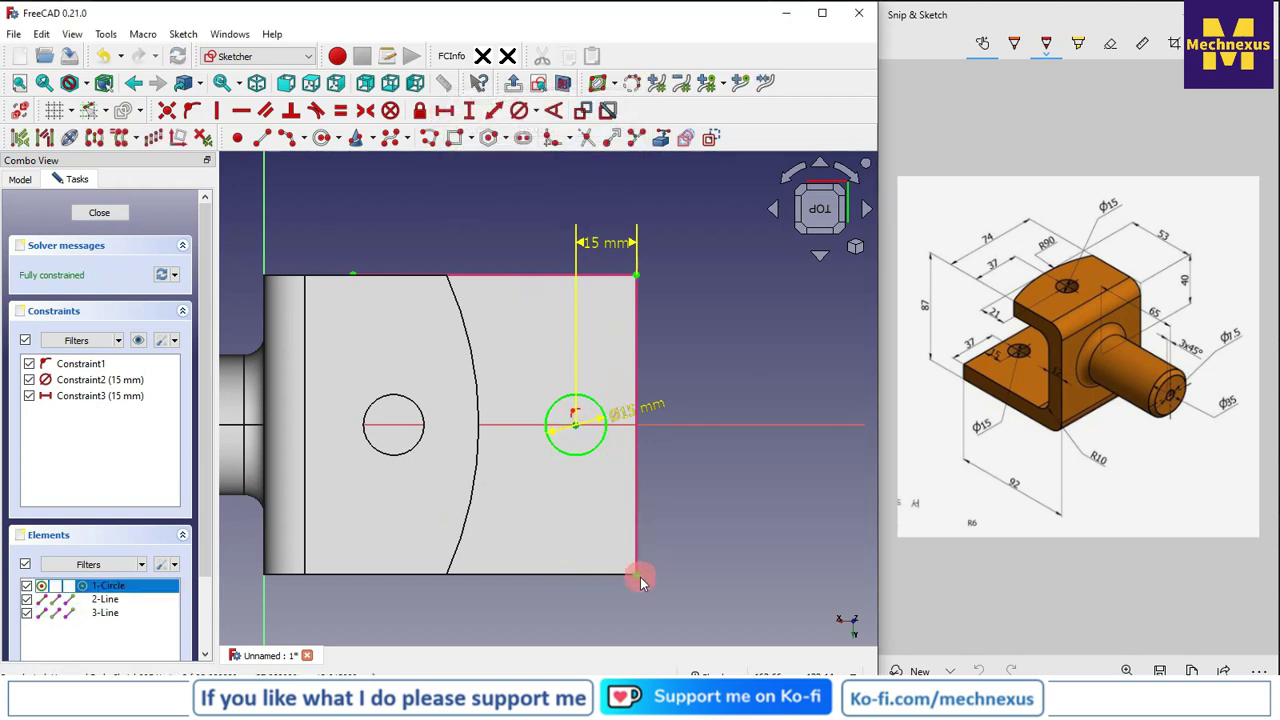
left_click(637, 570)
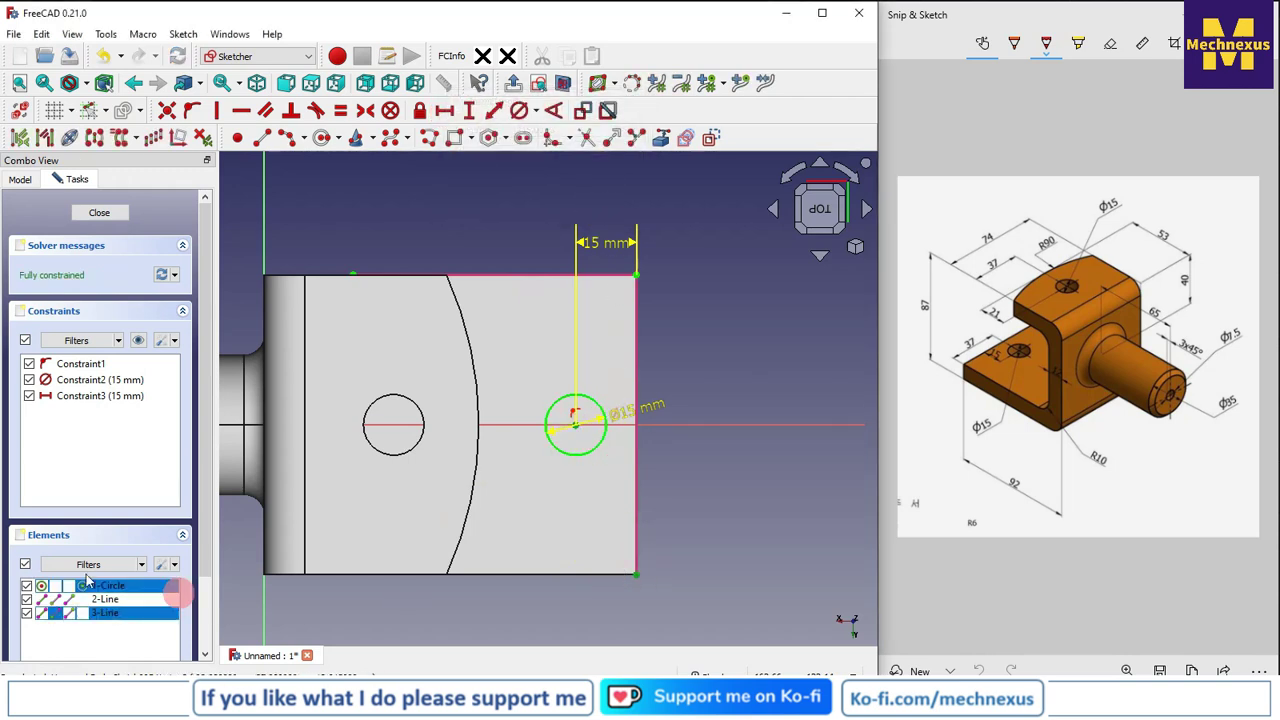
left_click(471, 111)
key("Escape")
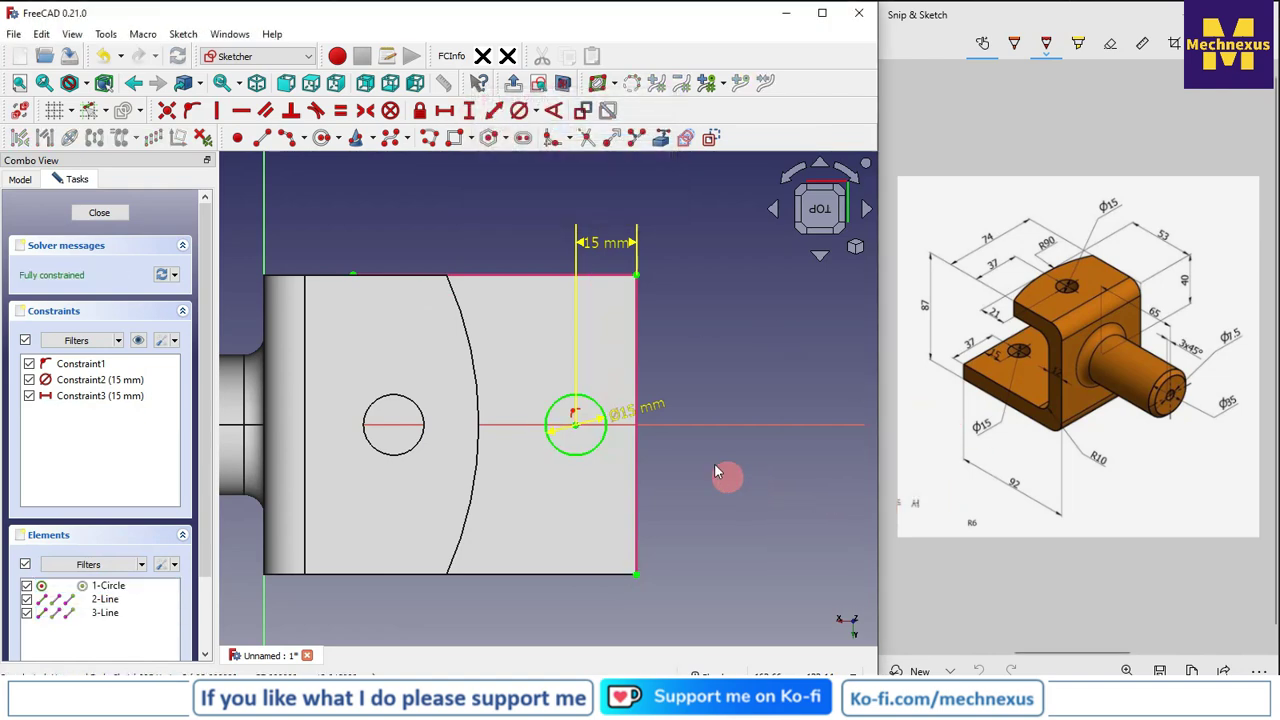
left_click(92, 212)
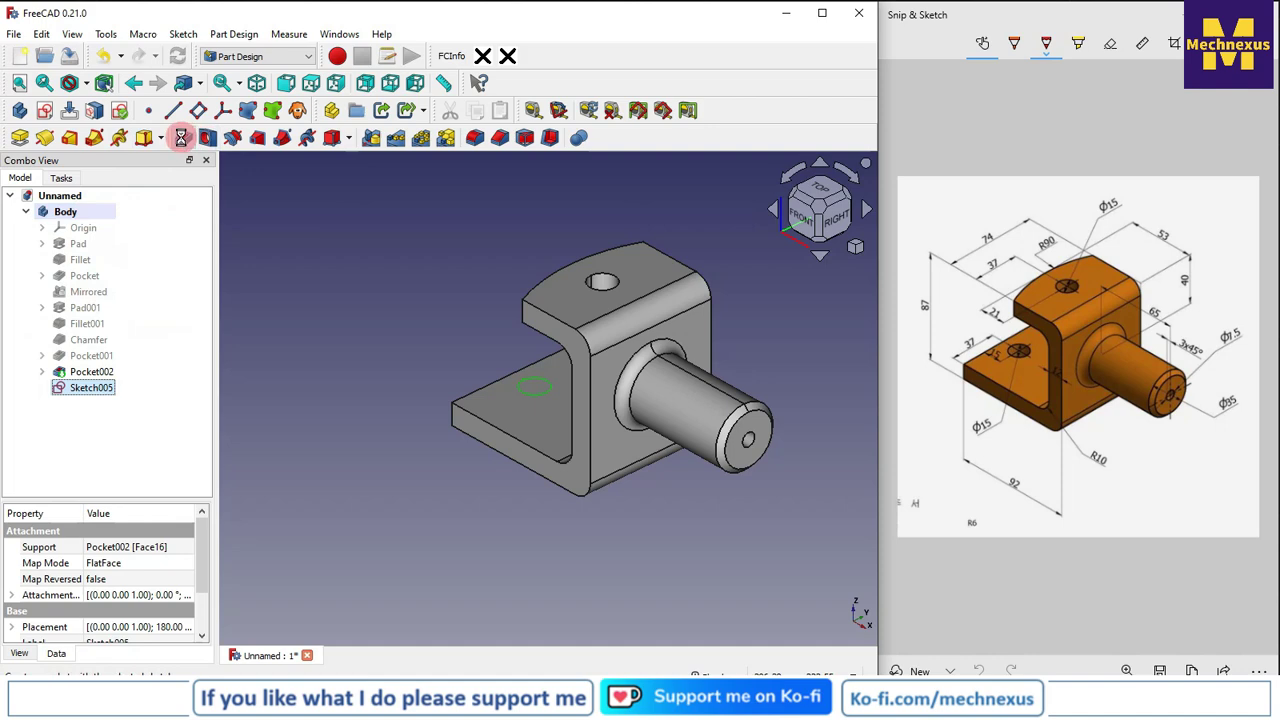
Step: Cut the lower flange's 15 mm circle as a Through all pocket
left_click(183, 139)
left_click(110, 273)
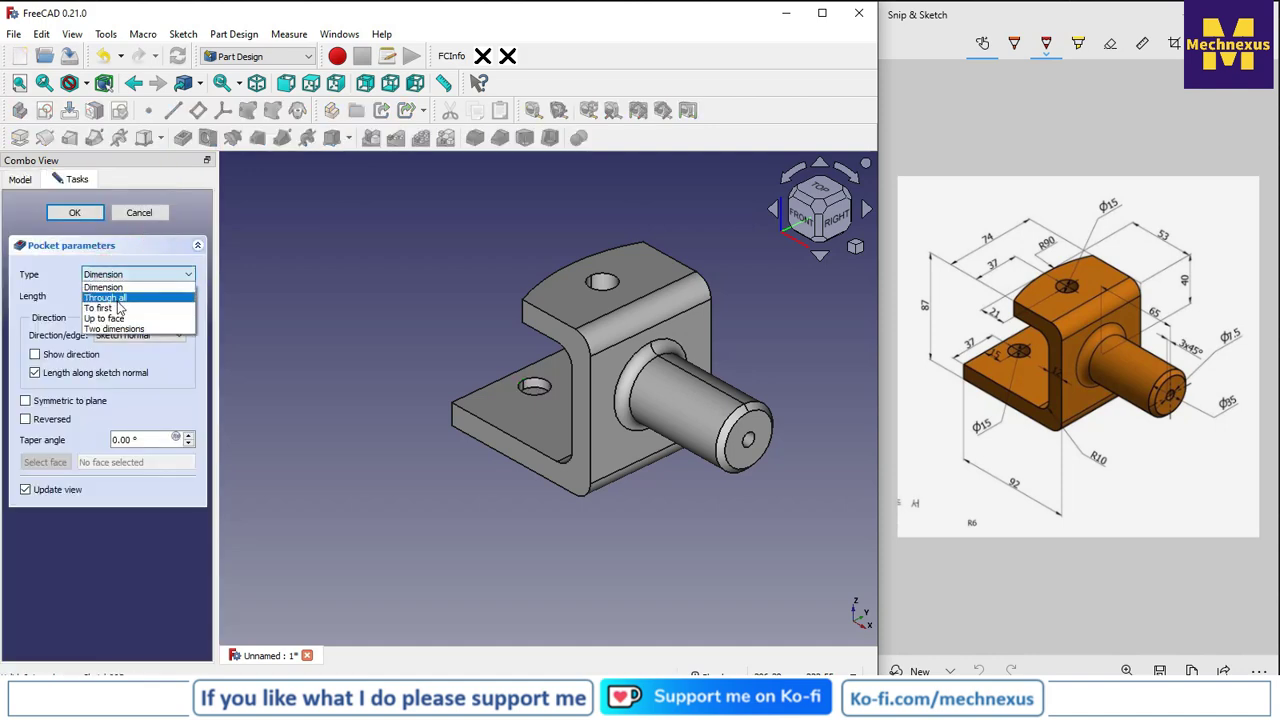
left_click(117, 299)
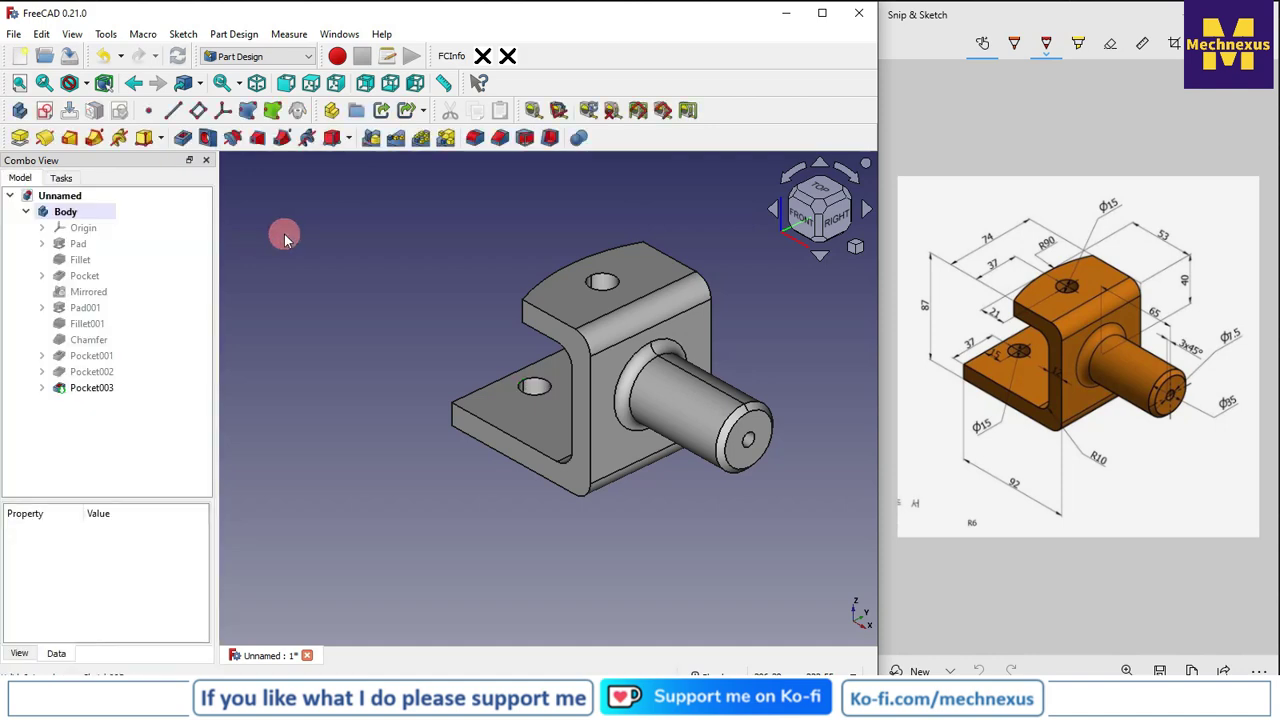
scroll(694, 337, "up", 3)
scroll(471, 363, "down", 3)
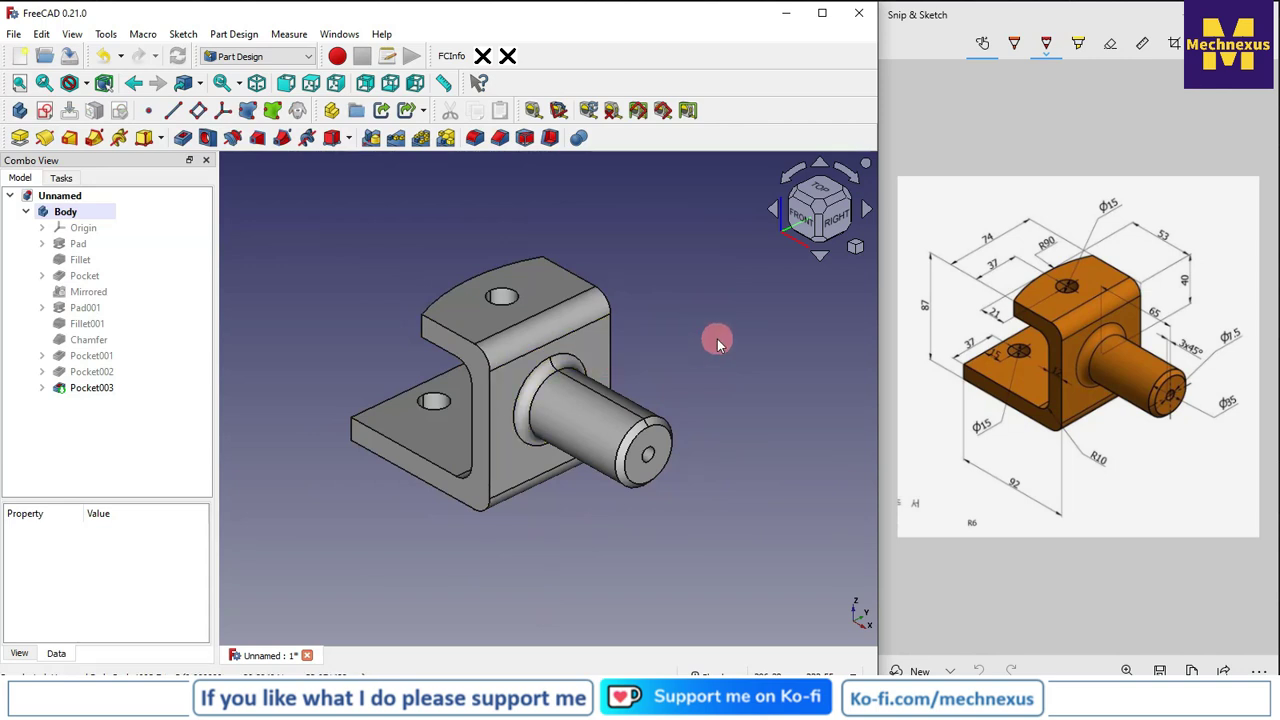
Step: Set the finished bracket's shape color to dark golden brown, #936200, and close its display properties
right_click(98, 389)
left_click(154, 107)
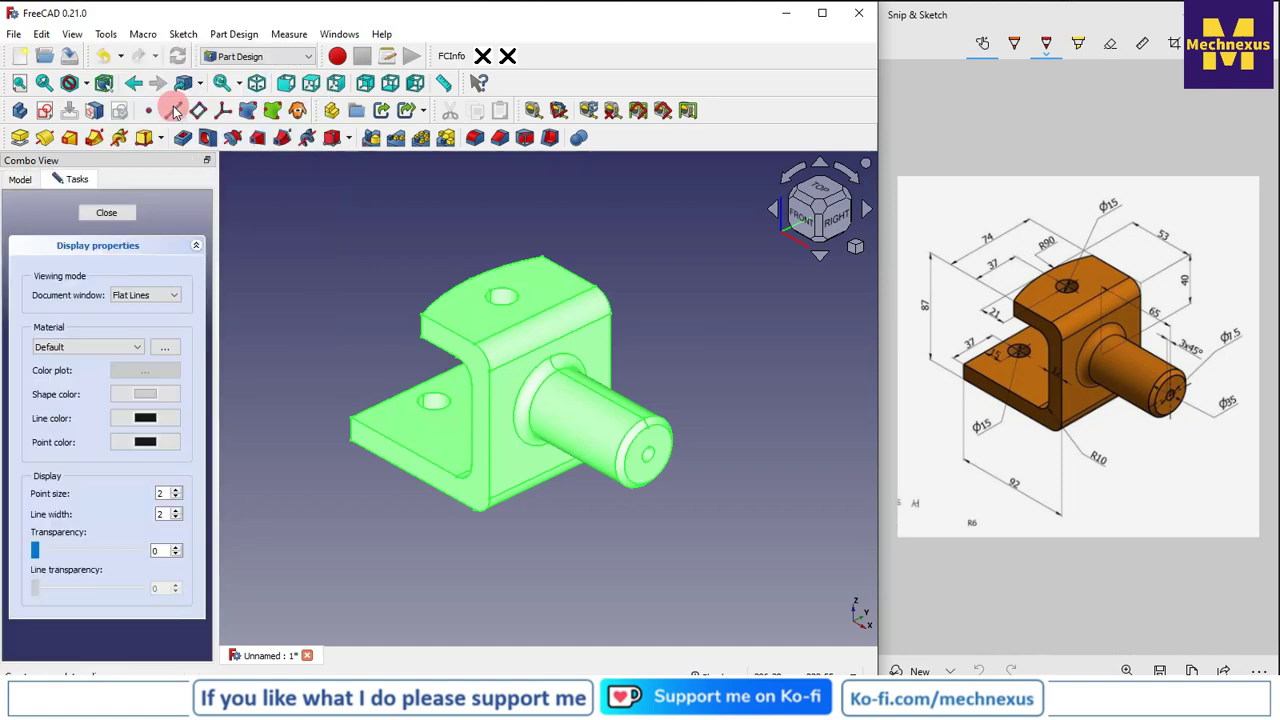
left_click(133, 399)
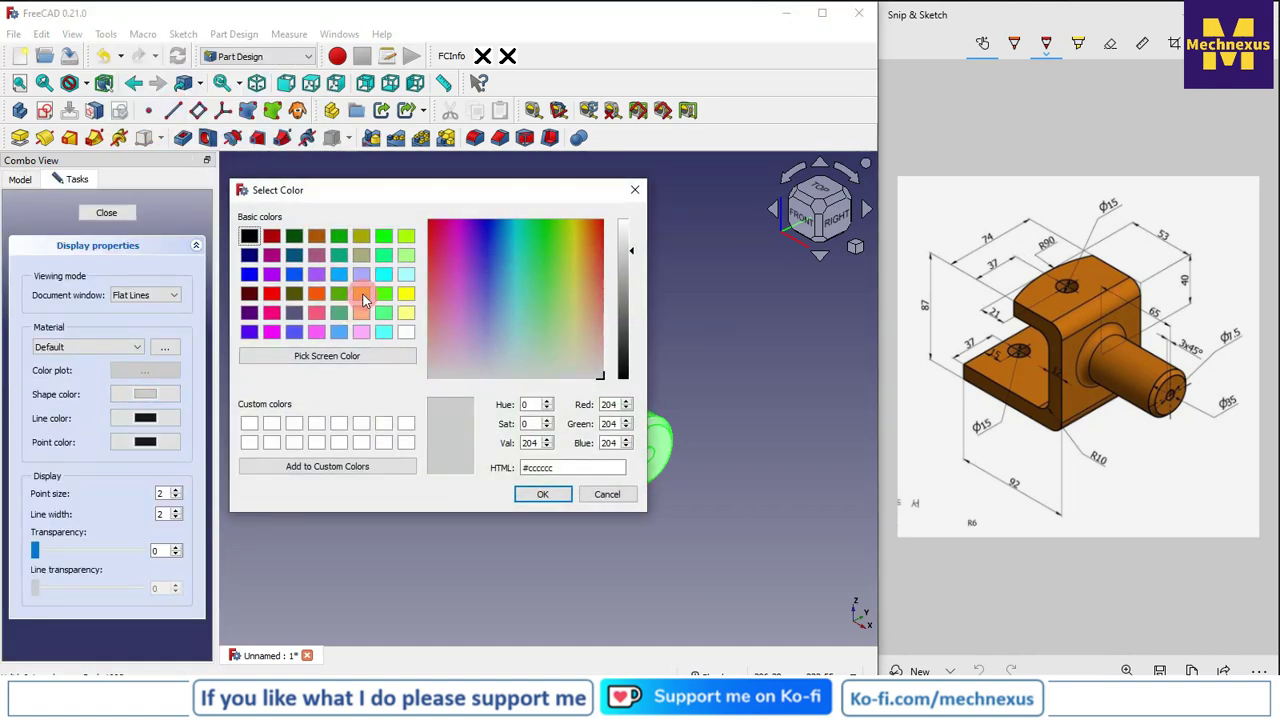
left_click(364, 298)
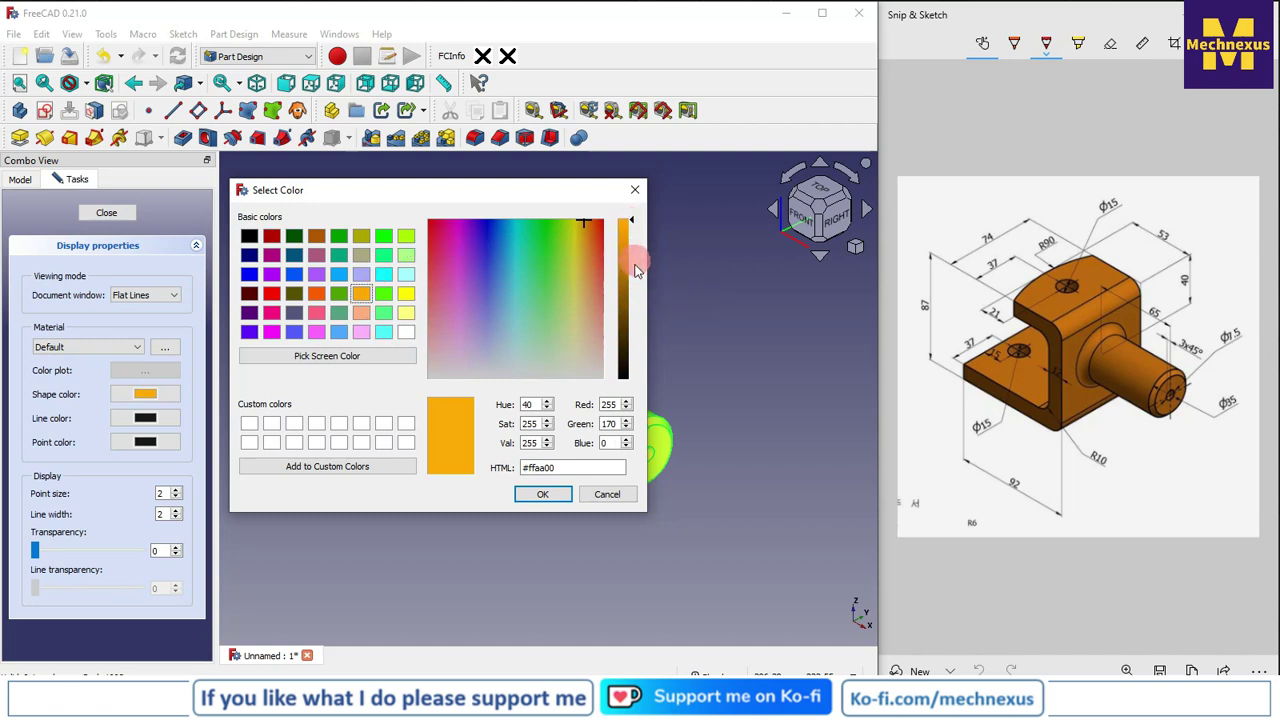
left_click_drag(631, 224, 625, 282)
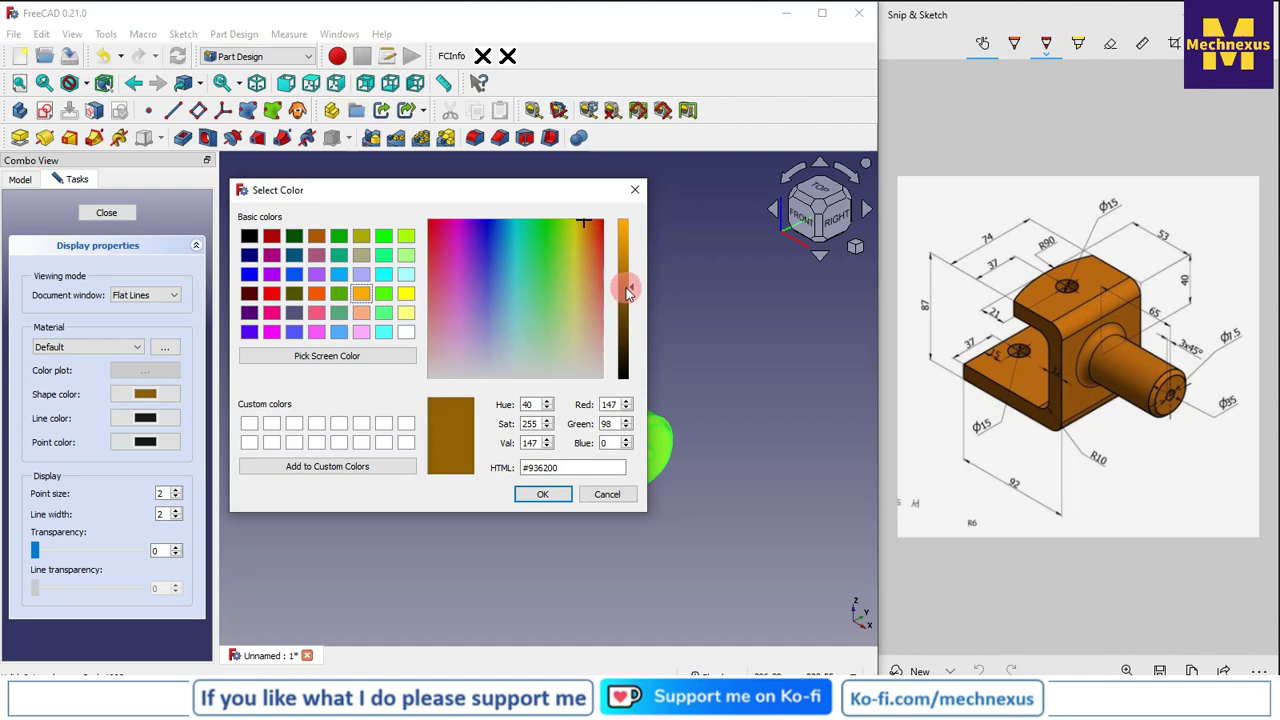
left_click(537, 495)
left_click(333, 499)
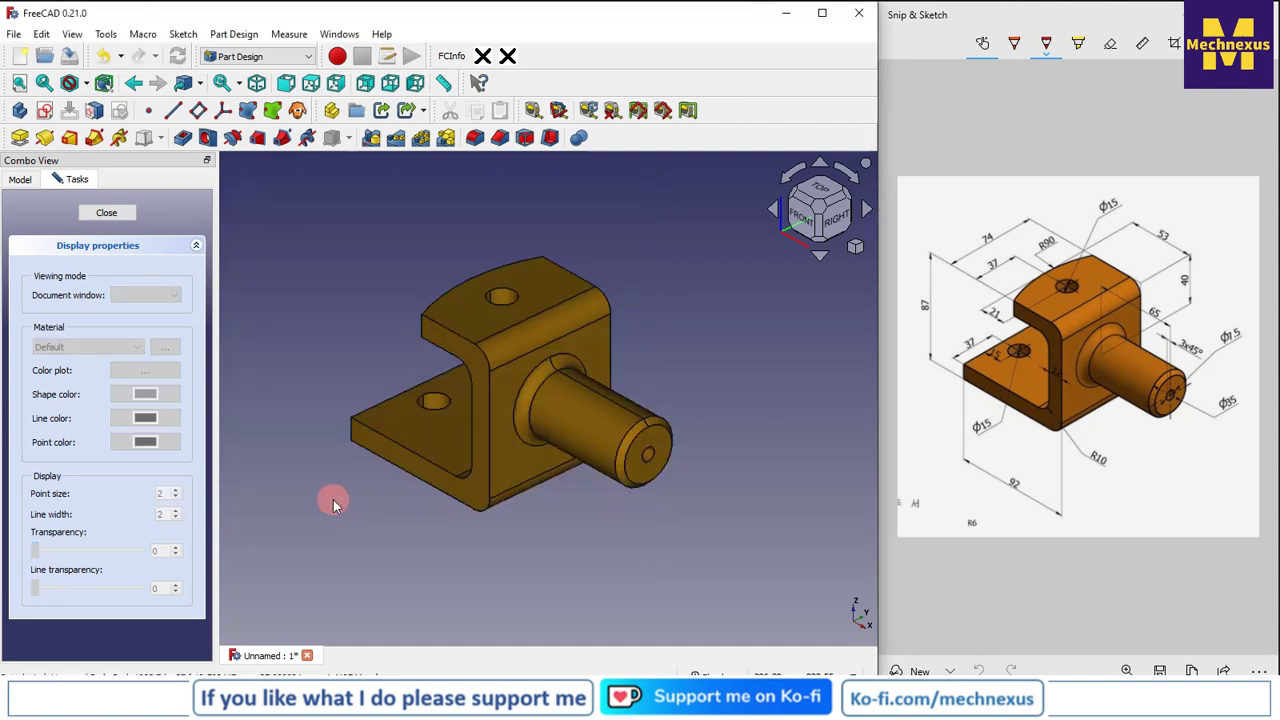
left_click(251, 304)
left_click(106, 212)
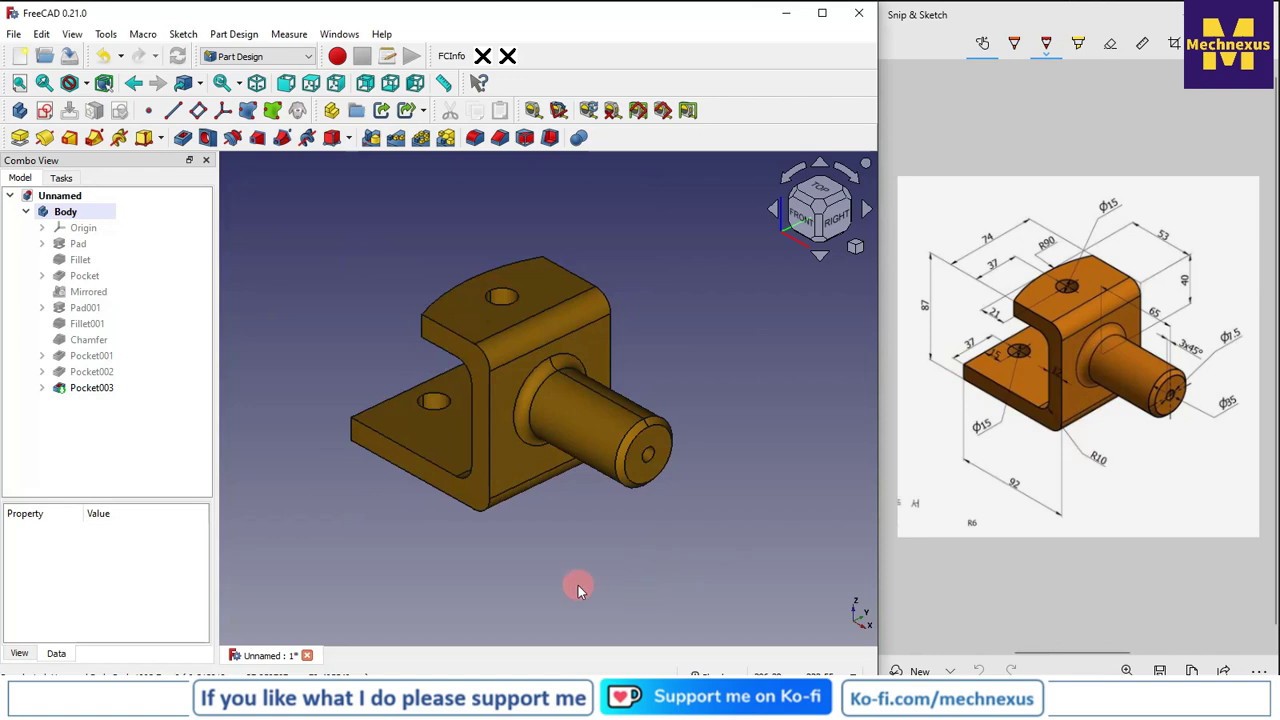
middle_click_drag(577, 586, 690, 650)
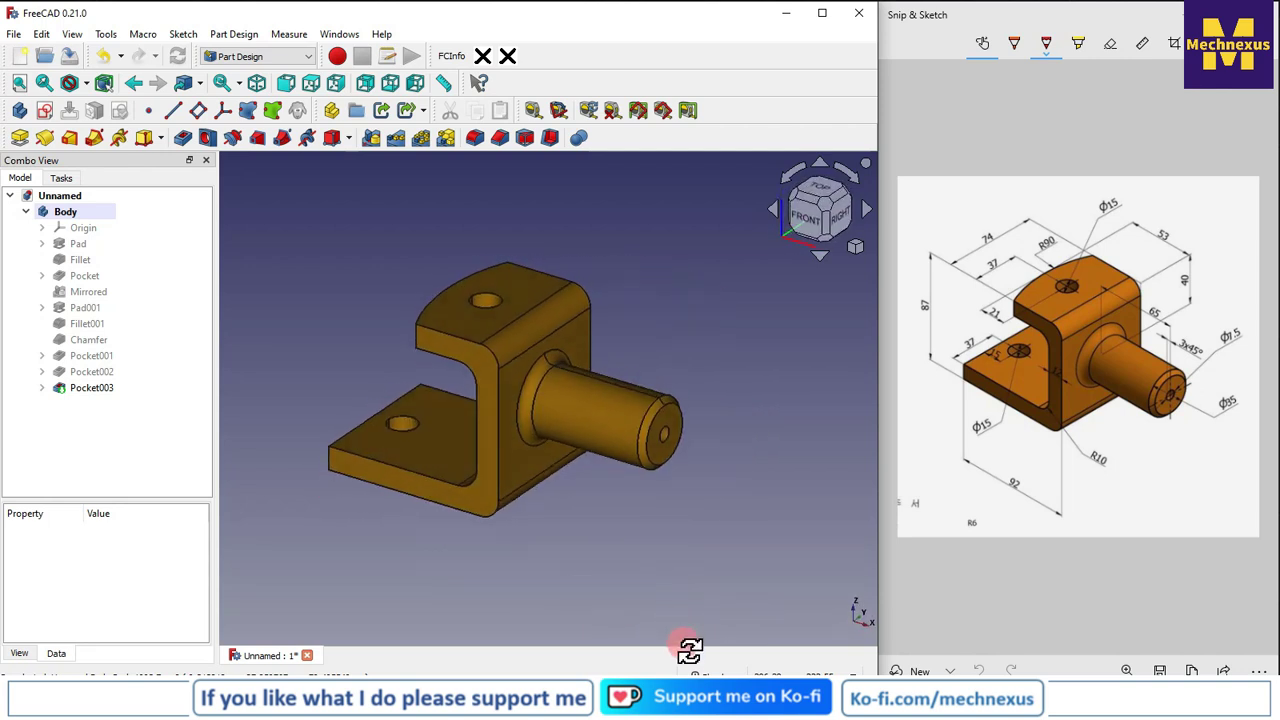